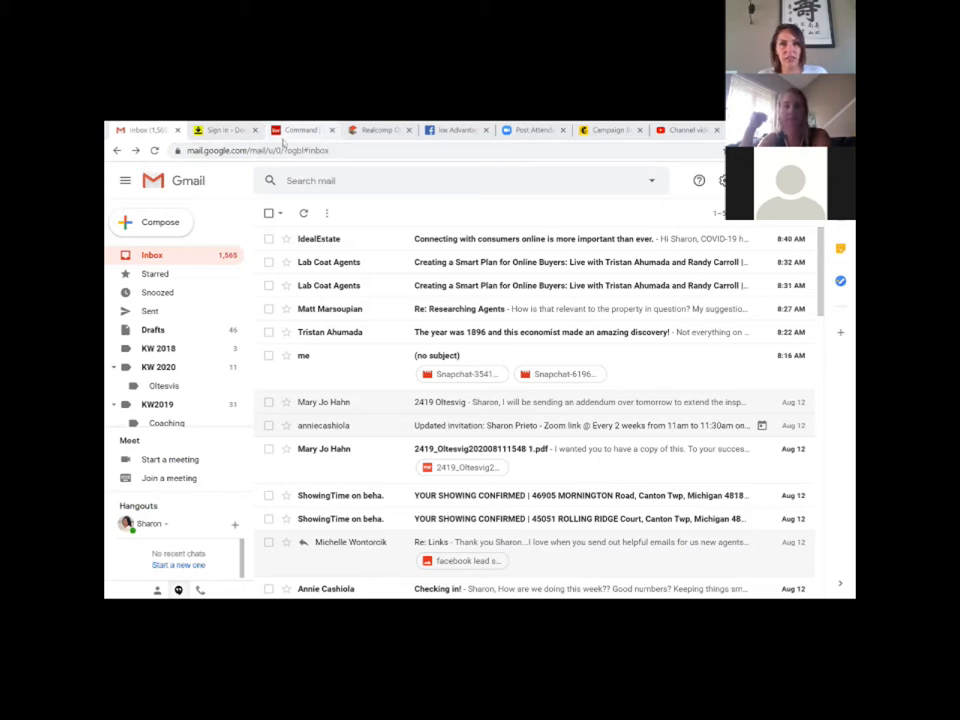
Step: Switch to KW Command and open the stage editor for the Buyers pipeline's Appointment phase
{"action": "left_click", "coordinate": [286, 132]}
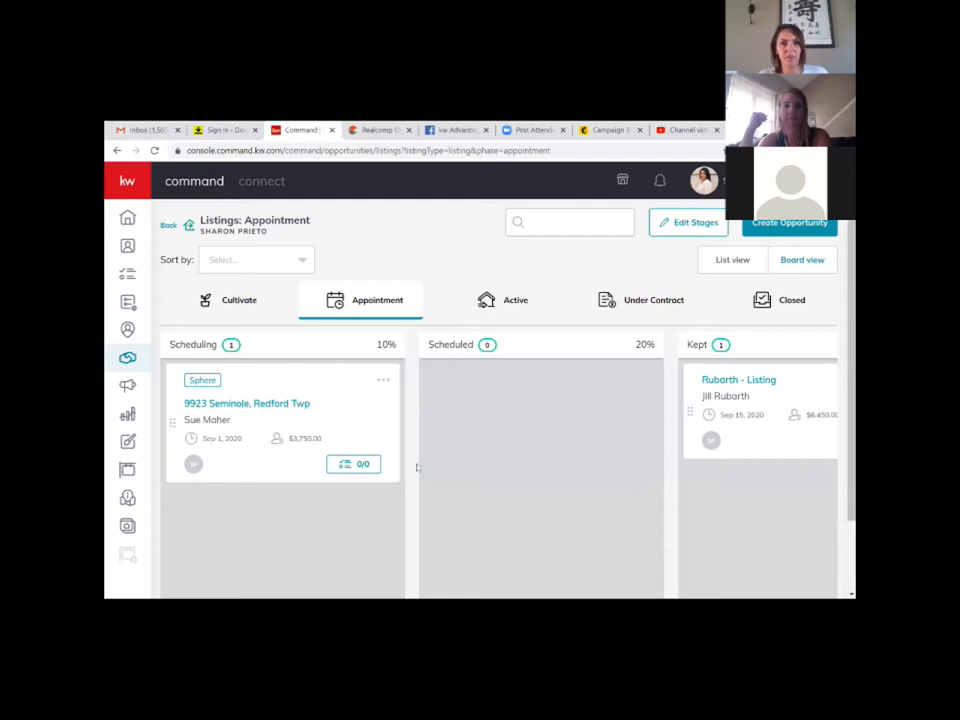
{"action": "left_click", "coordinate": [127, 357]}
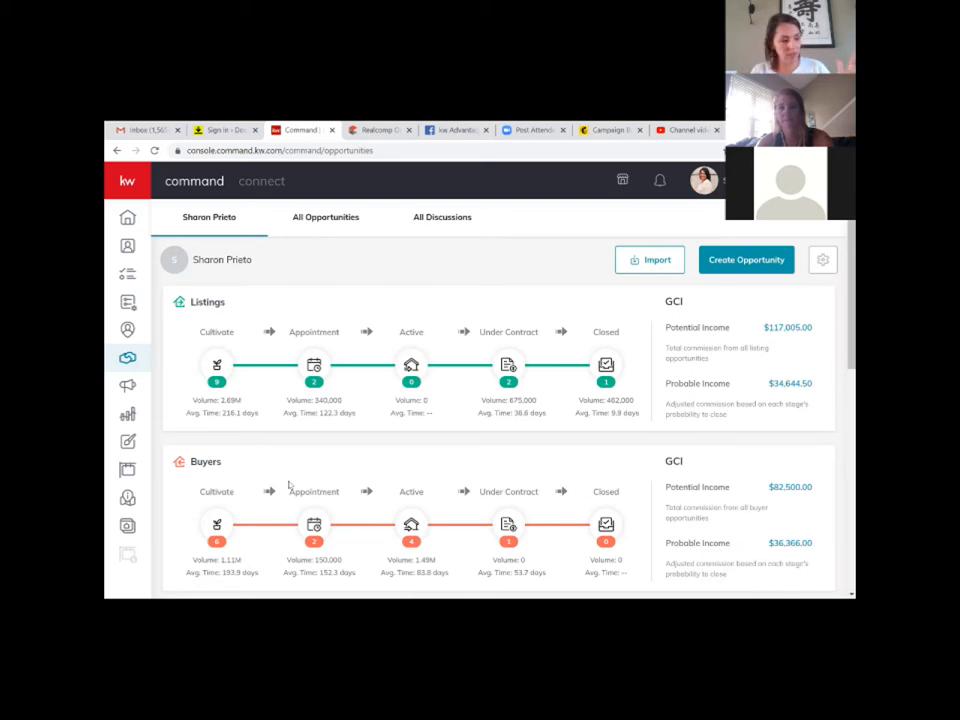
{"action": "left_click", "coordinate": [290, 486]}
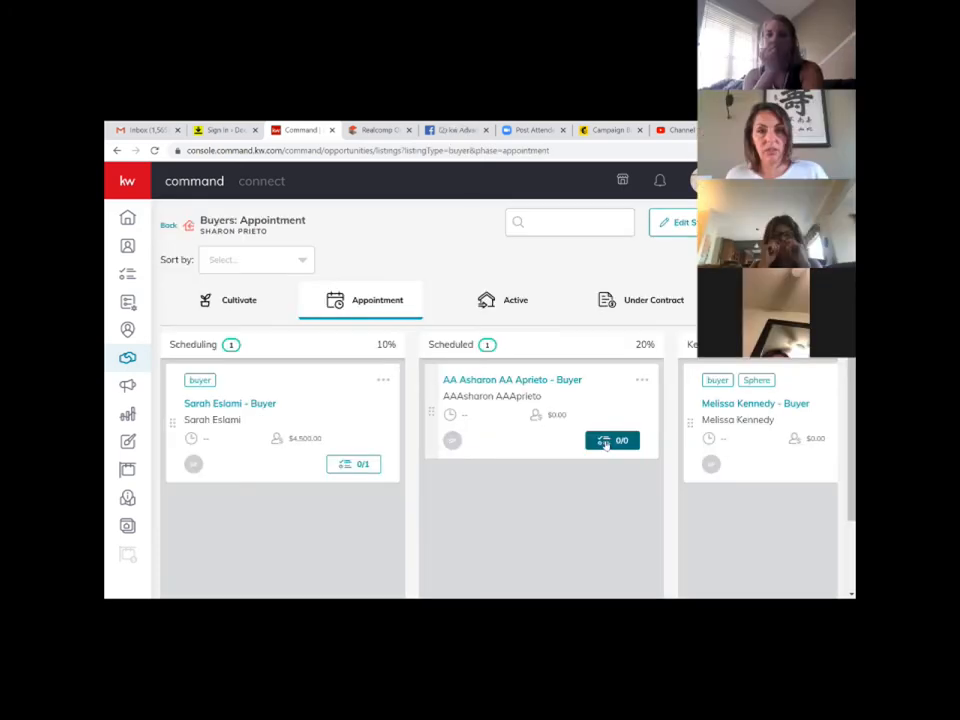
{"action": "left_click", "coordinate": [690, 223]}
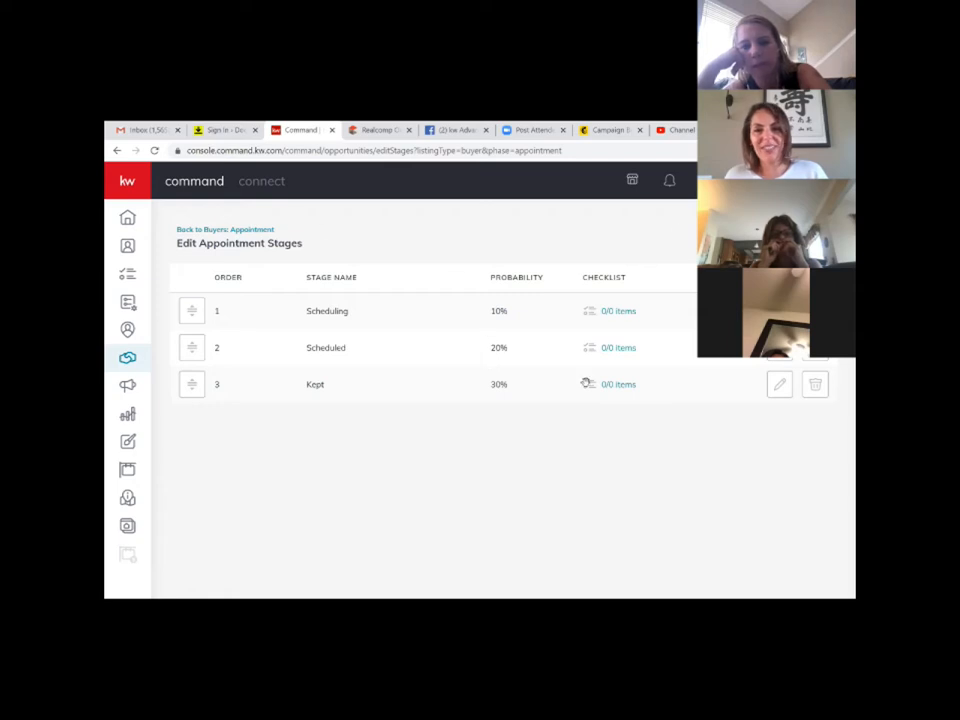
Step: Add the item "Send Thank you card" to the Kept stage's checklist
{"action": "left_click", "coordinate": [611, 384]}
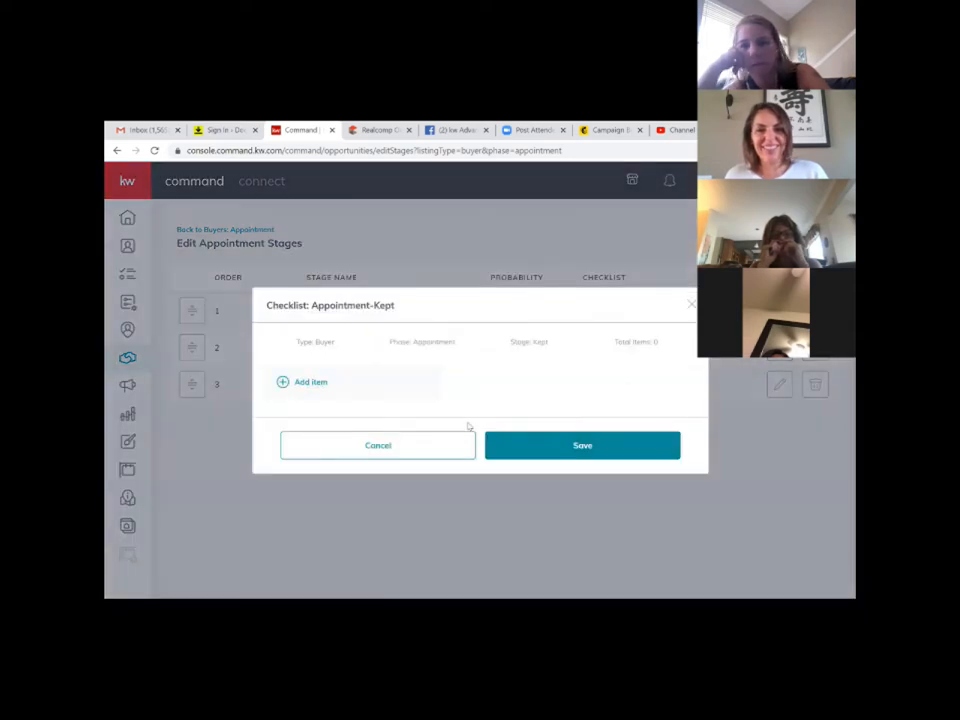
{"action": "left_click", "coordinate": [364, 386]}
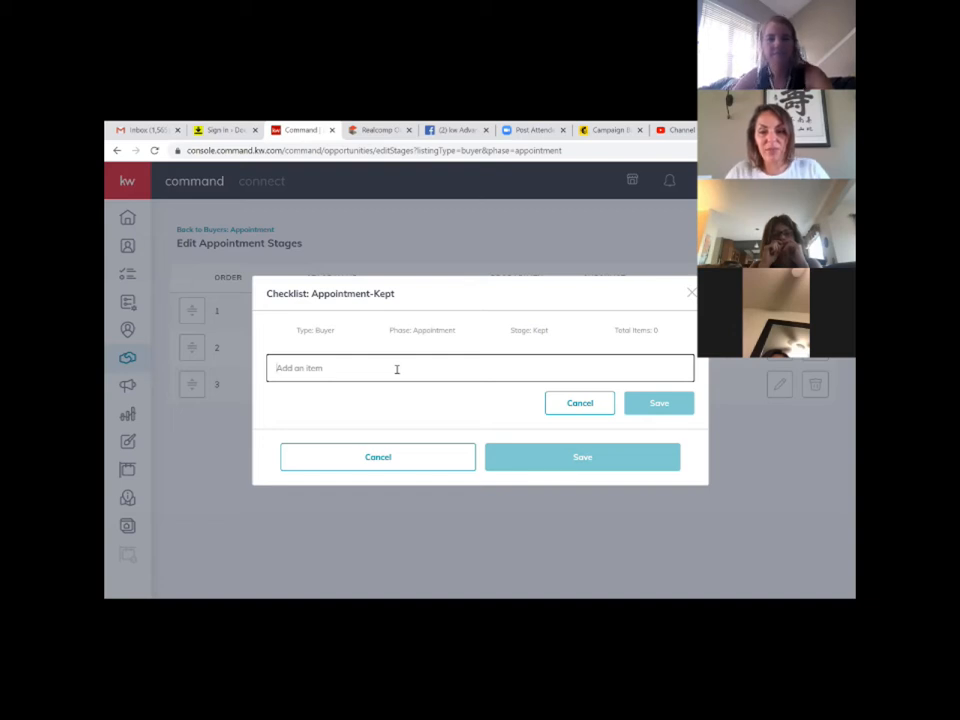
{"action": "type", "text": "Send Tahnk"}
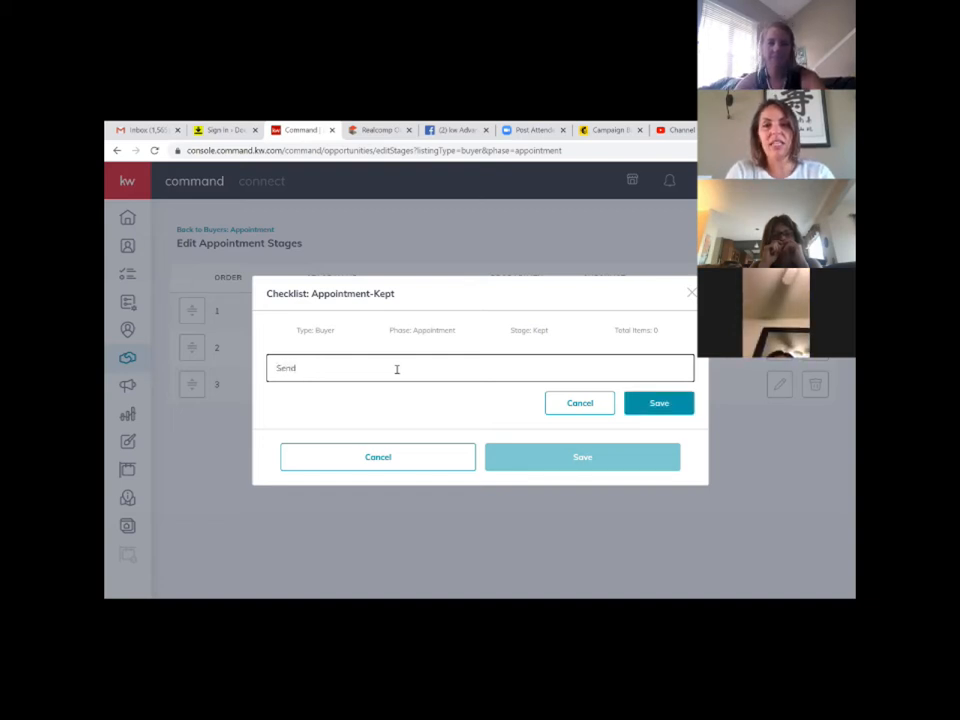
{"action": "key", "text": "BackSpace"}
{"action": "key", "text": "BackSpace"}
{"action": "key", "text": "BackSpace"}
{"action": "key", "text": "BackSpace"}
{"action": "type", "text": "h"}
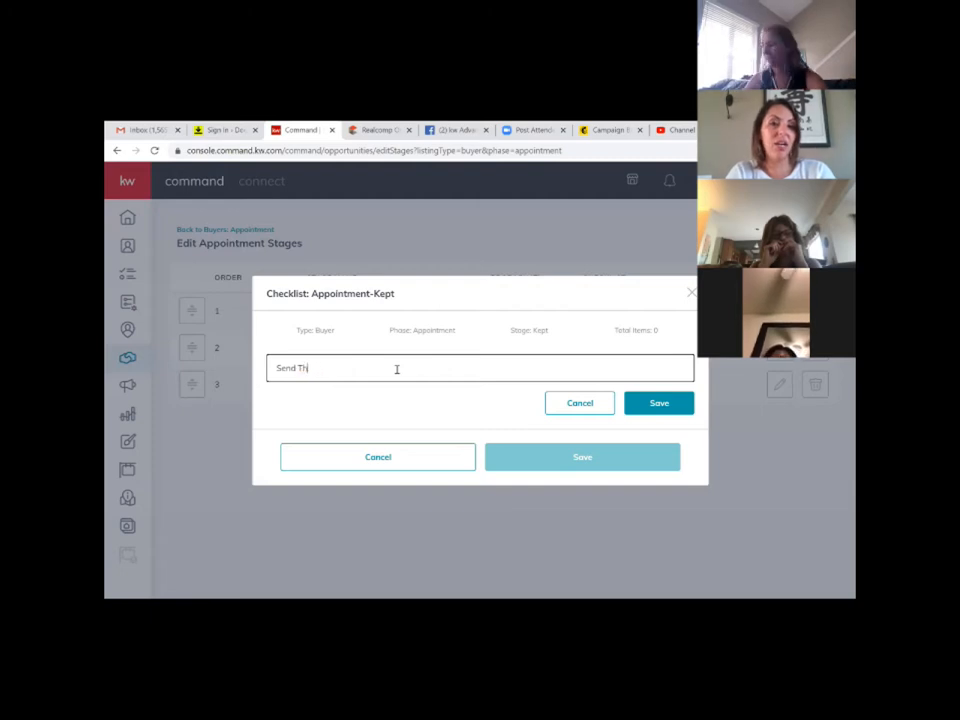
{"action": "type", "text": "ank you card"}
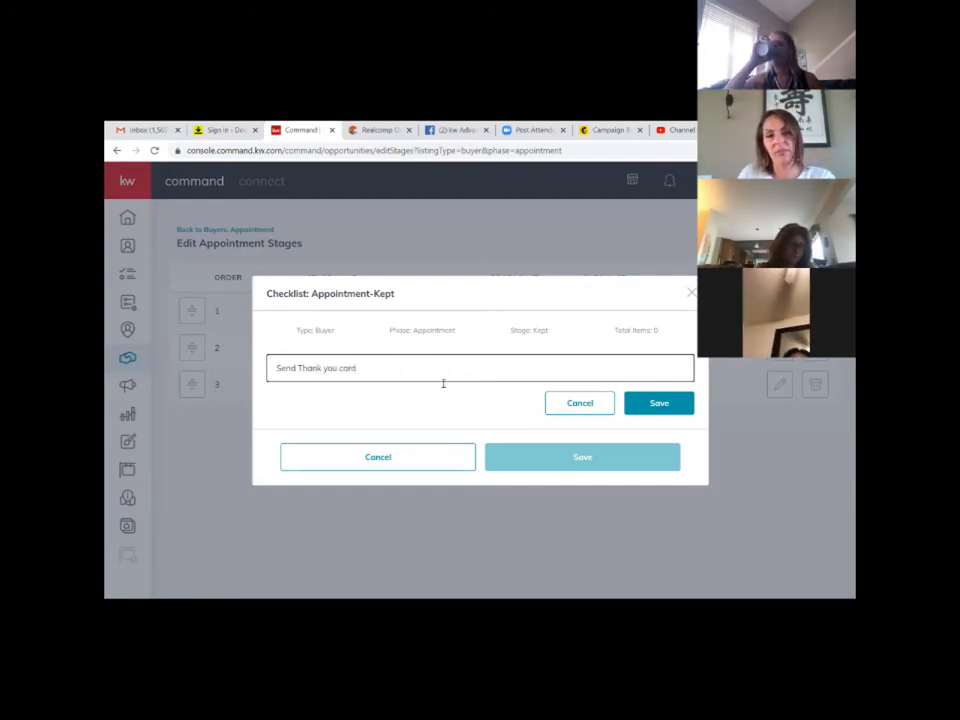
{"action": "left_click", "coordinate": [636, 402]}
Step: Add "Follow up in 2 days" as another item in the Kept stage's checklist and save the checklist
{"action": "left_click", "coordinate": [304, 399]}
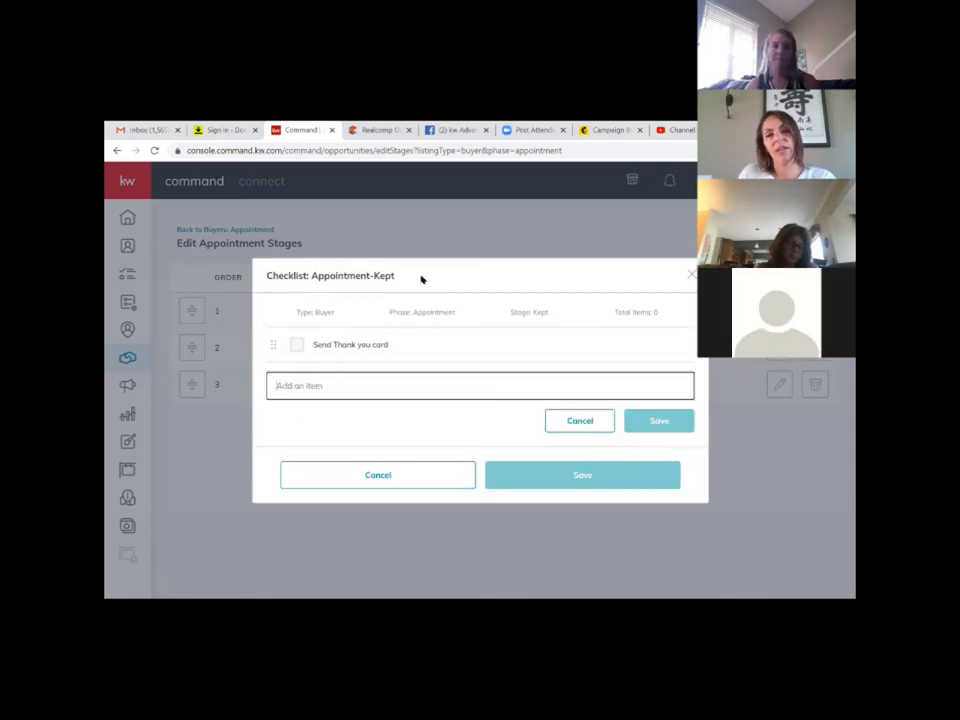
{"action": "left_click_drag", "start_coordinate": [385, 231], "coordinate": [440, 245]}
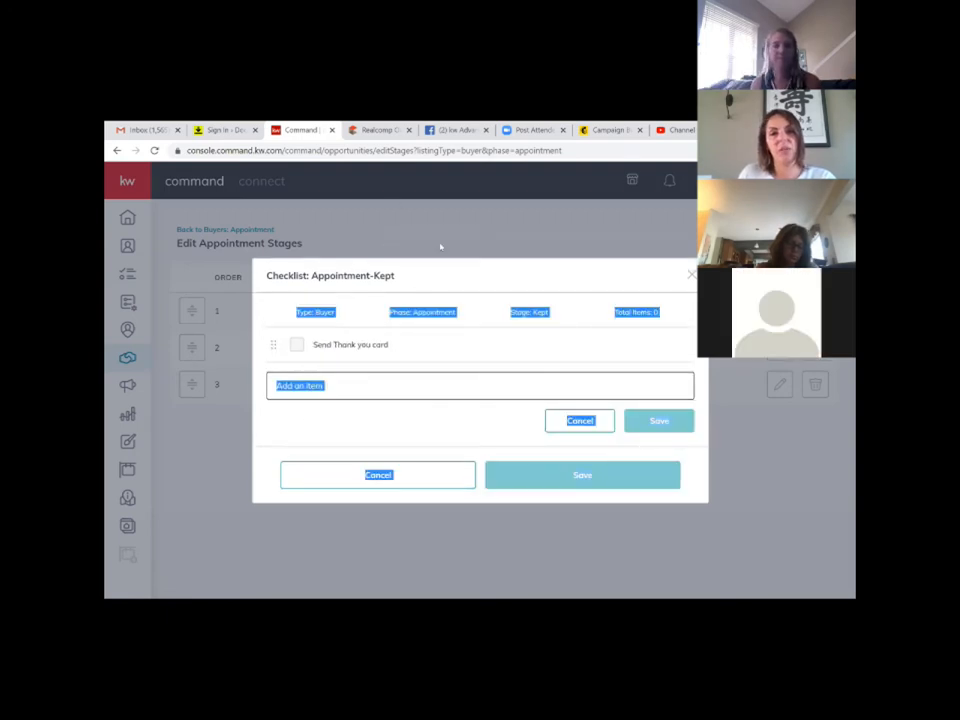
{"action": "left_click", "coordinate": [359, 389]}
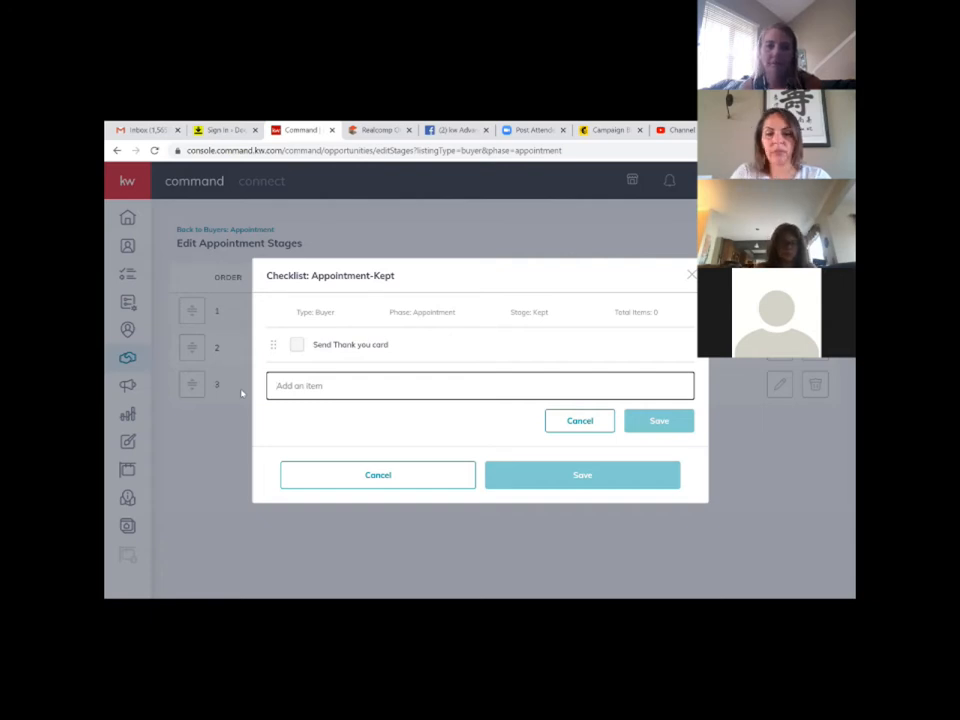
{"action": "type", "text": "Follow up in 2 days"}
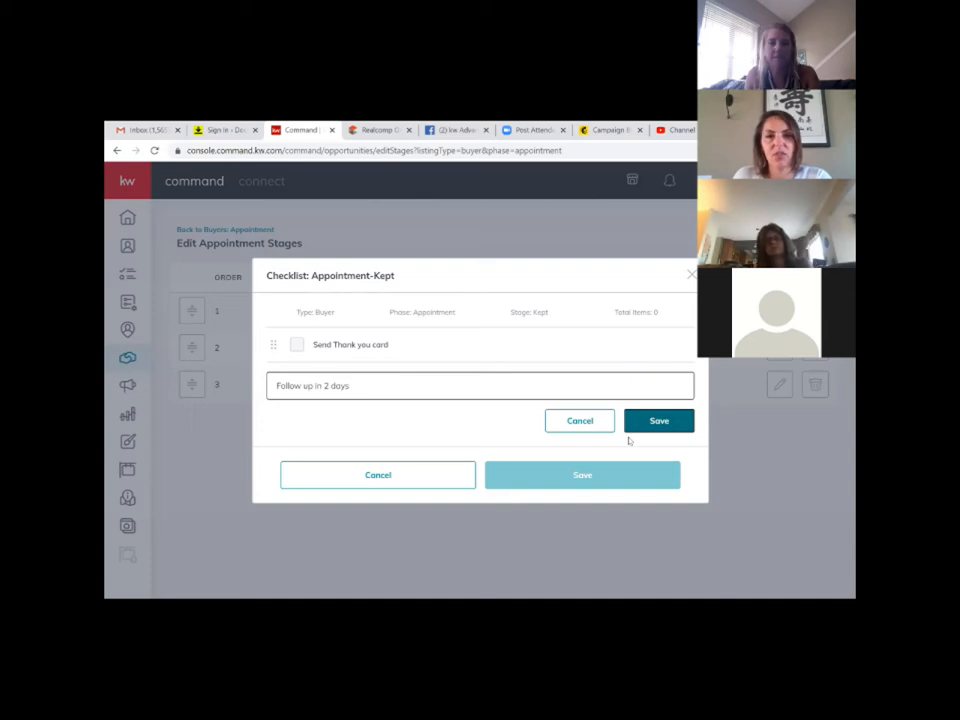
{"action": "left_click", "coordinate": [646, 425]}
{"action": "left_click", "coordinate": [582, 475]}
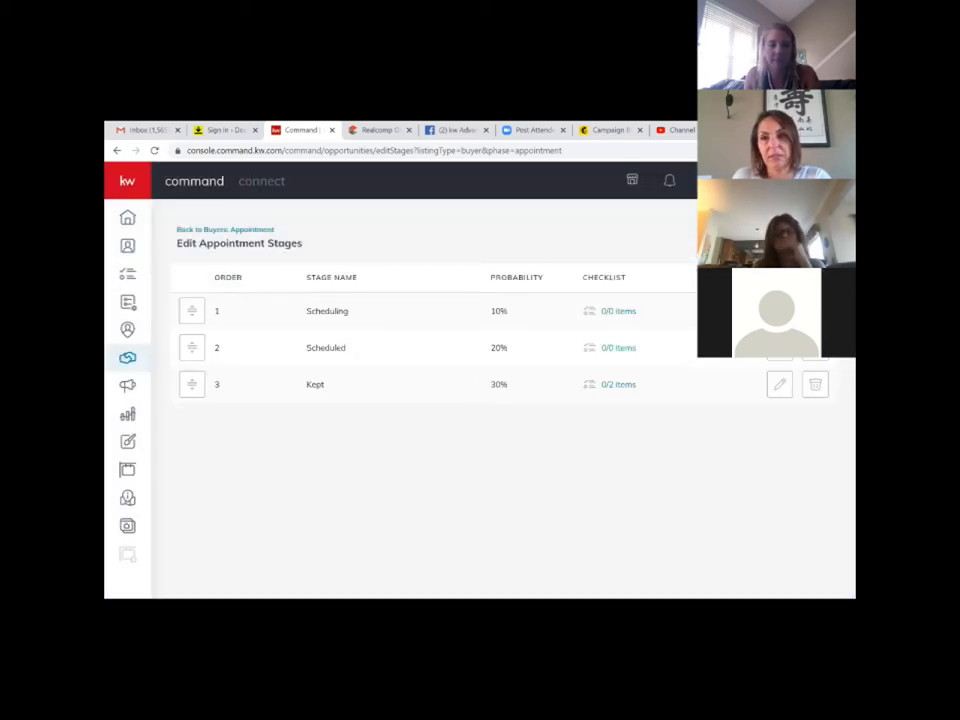
Step: Return to the Buyers Appointment board and view the checklist of the opportunity in the Kept column
{"action": "left_click", "coordinate": [226, 231]}
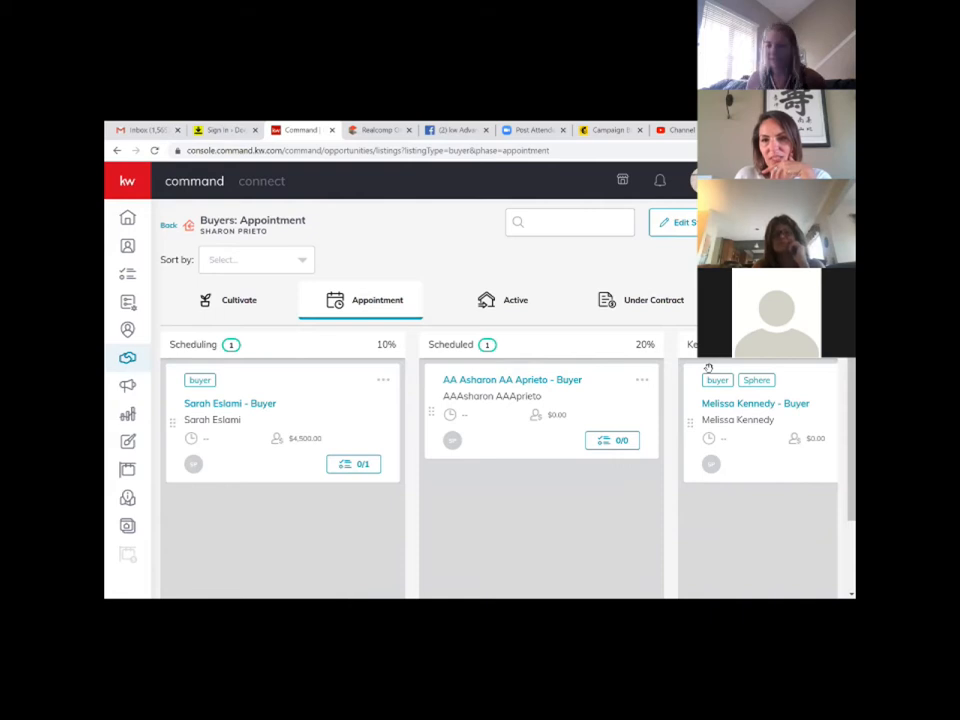
{"action": "scroll", "coordinate": [681, 545], "scroll_direction": "down", "scroll_amount": 2}
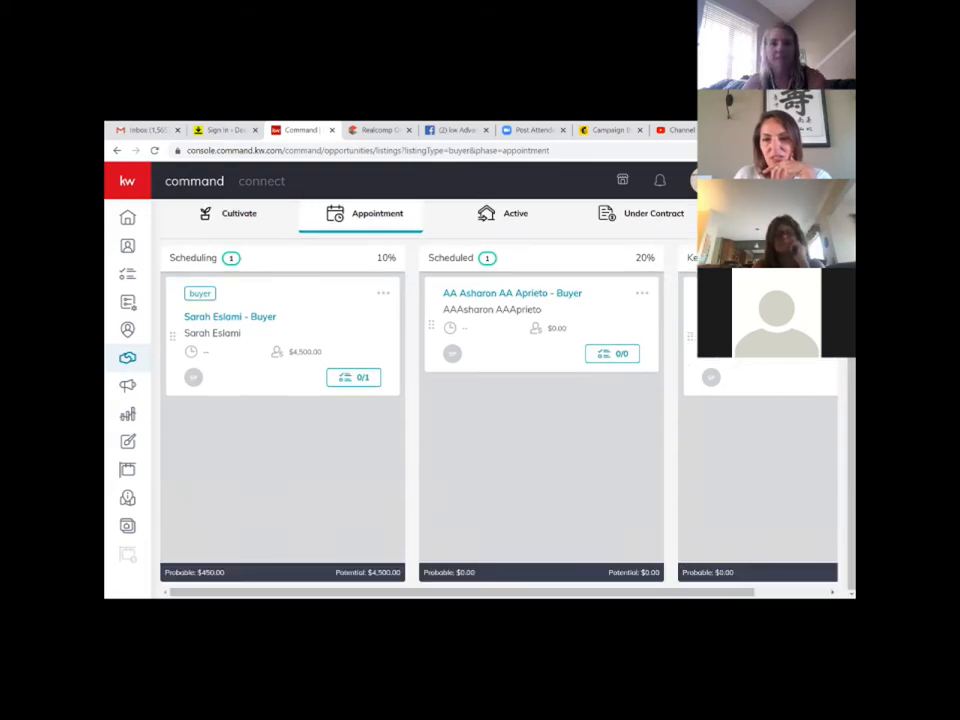
{"action": "left_click_drag", "start_coordinate": [719, 591], "coordinate": [800, 592]}
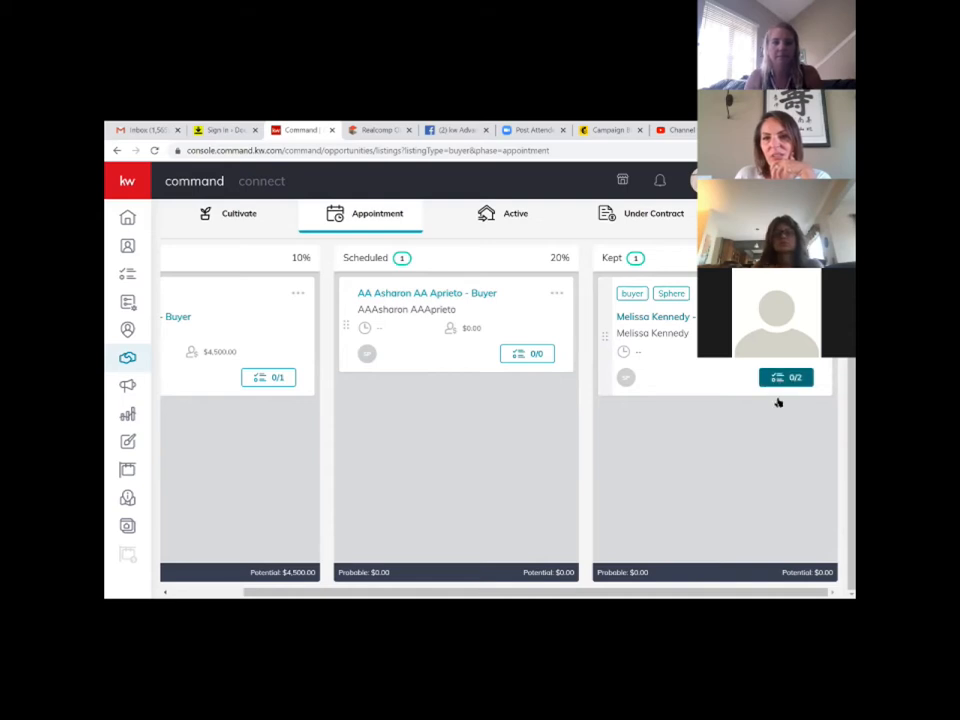
{"action": "left_click", "coordinate": [785, 379]}
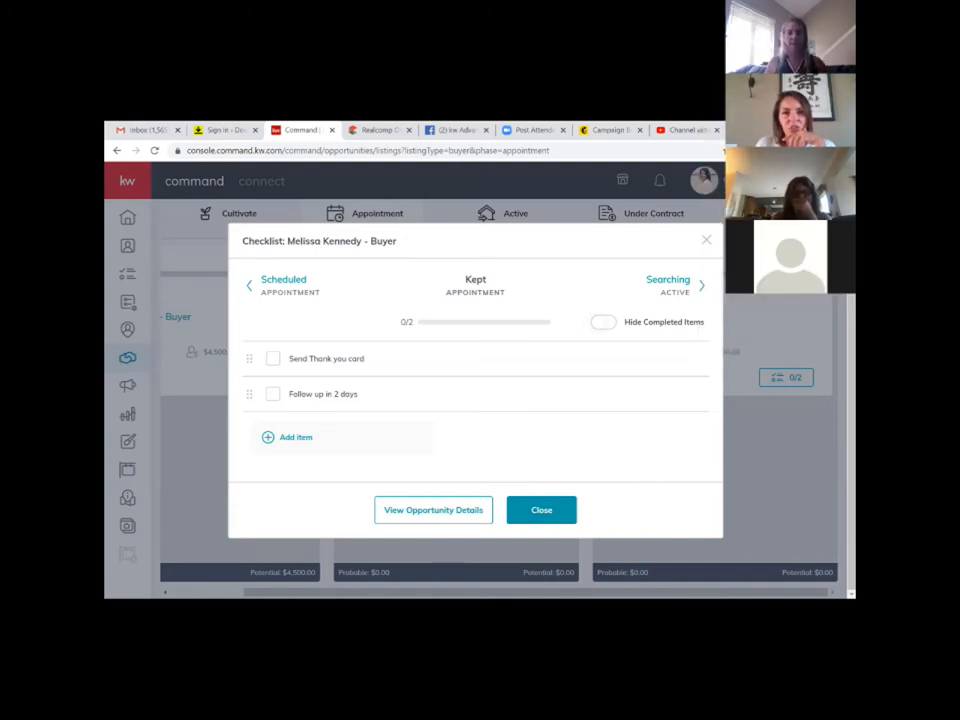
{"action": "left_click", "coordinate": [541, 510]}
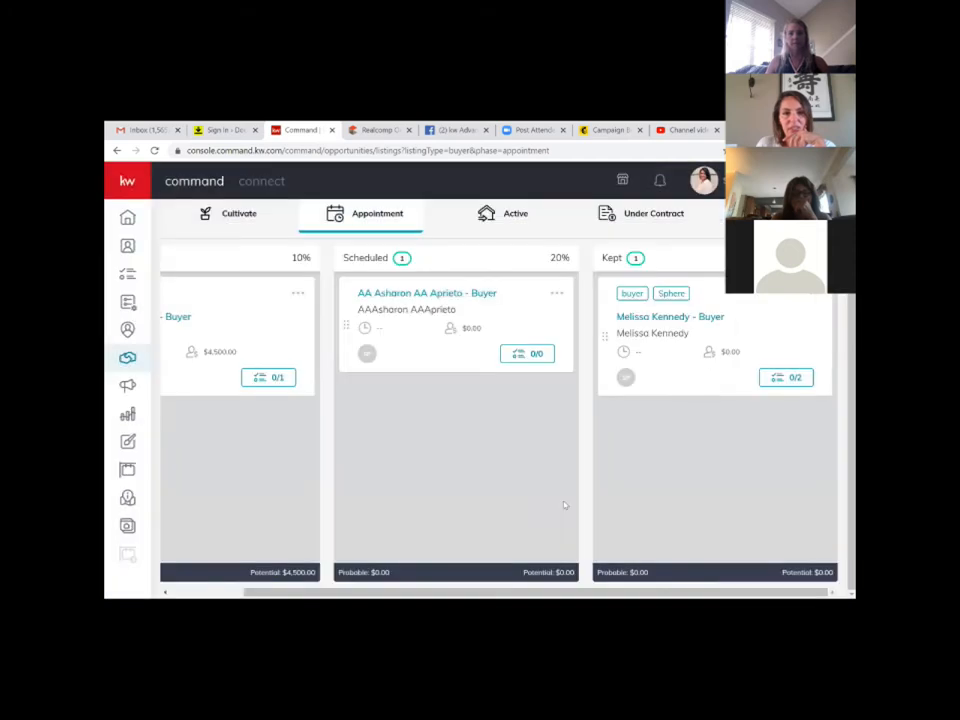
Step: Review the Buyers pipeline's Active and Under Contract boards, including the Escrow column
{"action": "scroll", "coordinate": [446, 420], "scroll_direction": "up", "scroll_amount": 2}
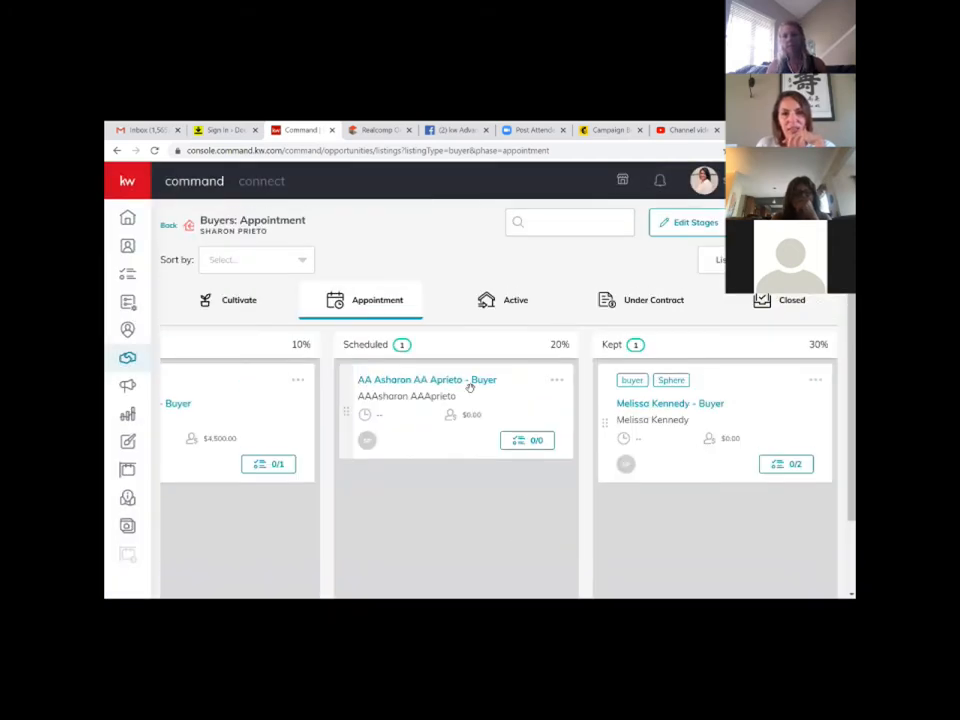
{"action": "left_click", "coordinate": [509, 304]}
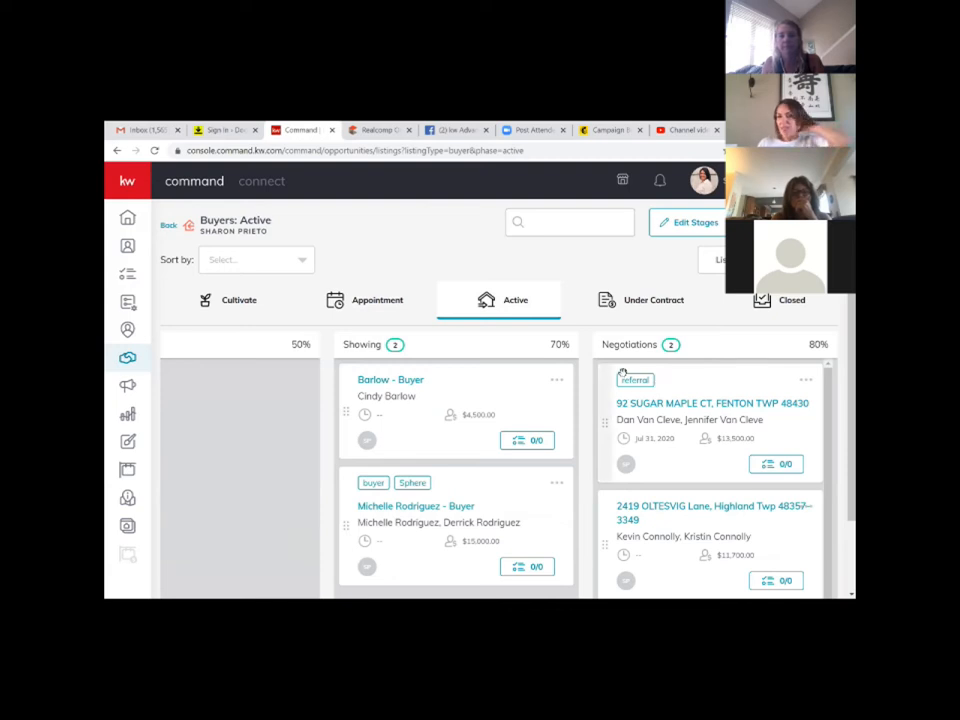
{"action": "left_click", "coordinate": [645, 303]}
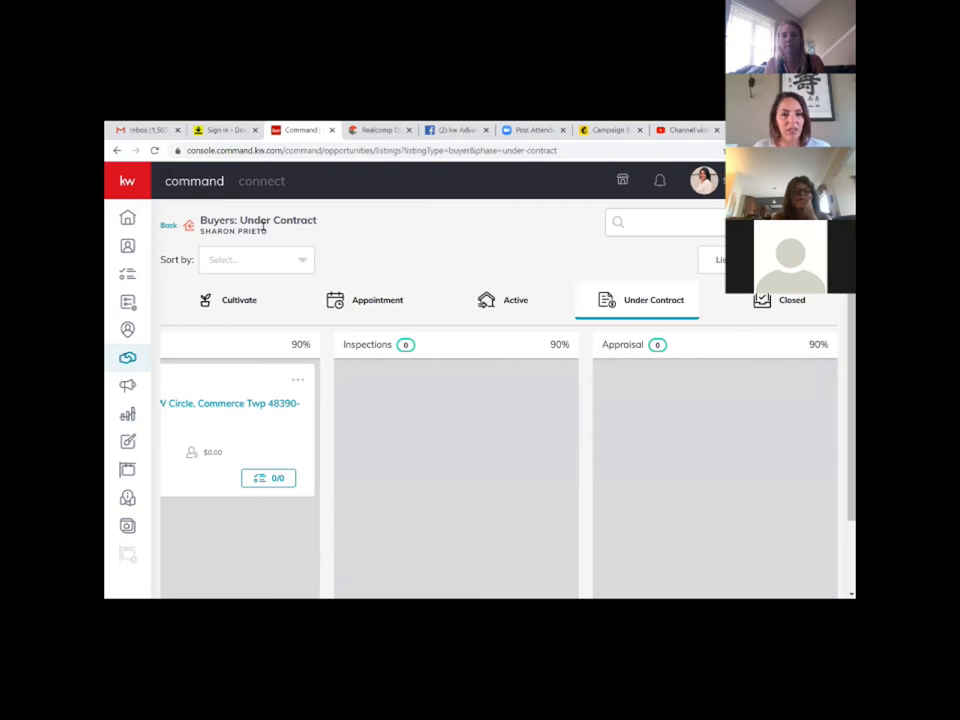
{"action": "scroll", "coordinate": [265, 228], "scroll_direction": "down", "scroll_amount": 1}
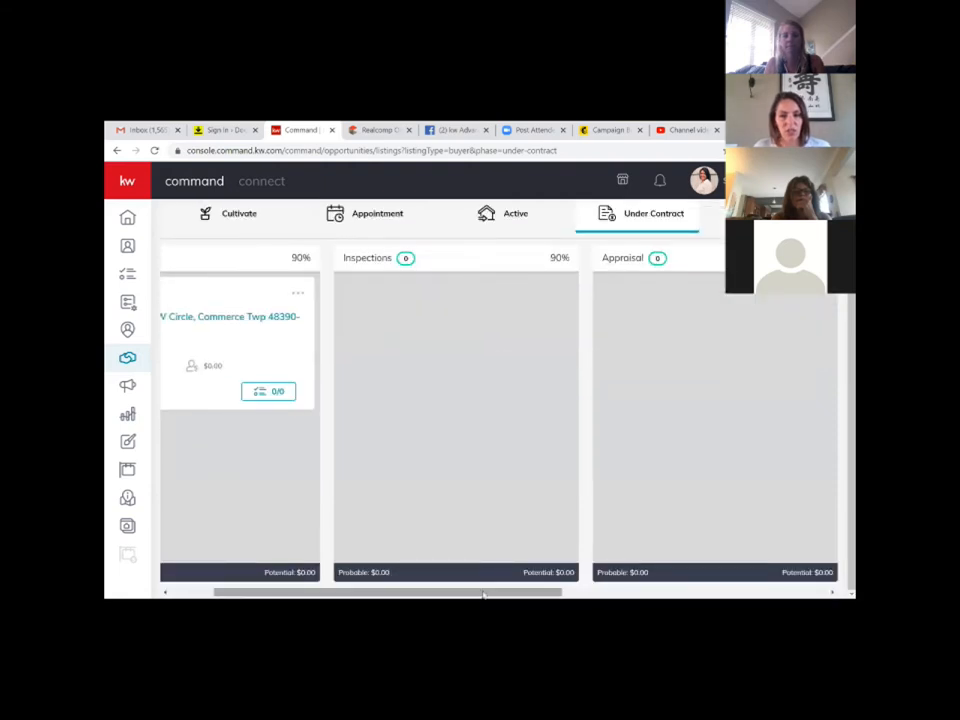
{"action": "left_click_drag", "start_coordinate": [474, 594], "coordinate": [211, 578]}
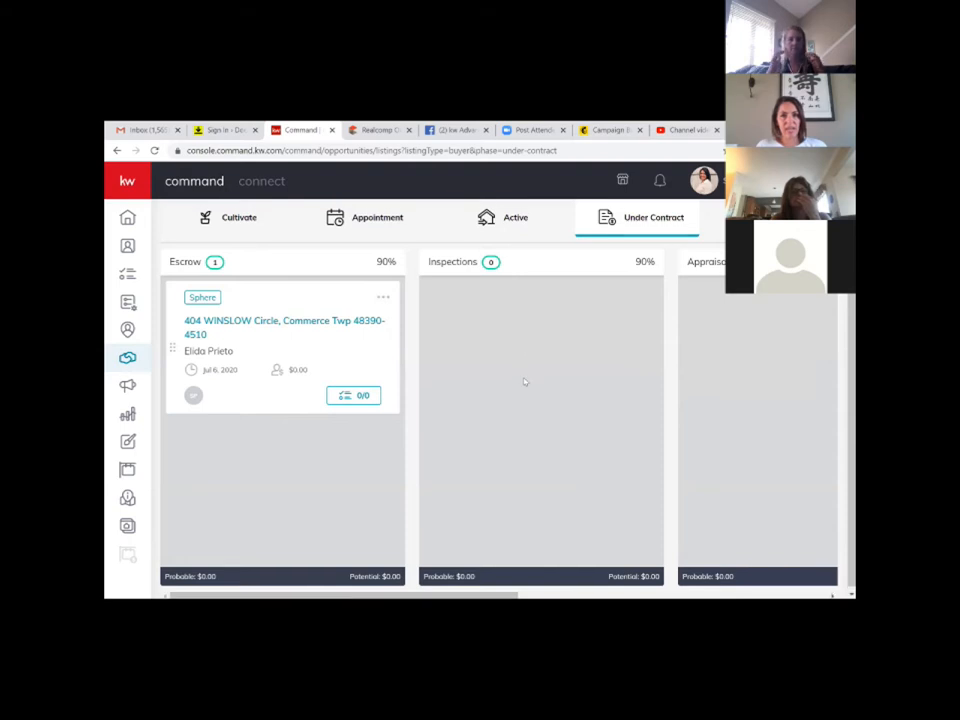
Step: Rename the Escrow stage in the Buyers Under Contract phase to "Bottom Lined Contract"
{"action": "scroll", "coordinate": [176, 274], "scroll_direction": "up", "scroll_amount": 2}
{"action": "left_click", "coordinate": [797, 260]}
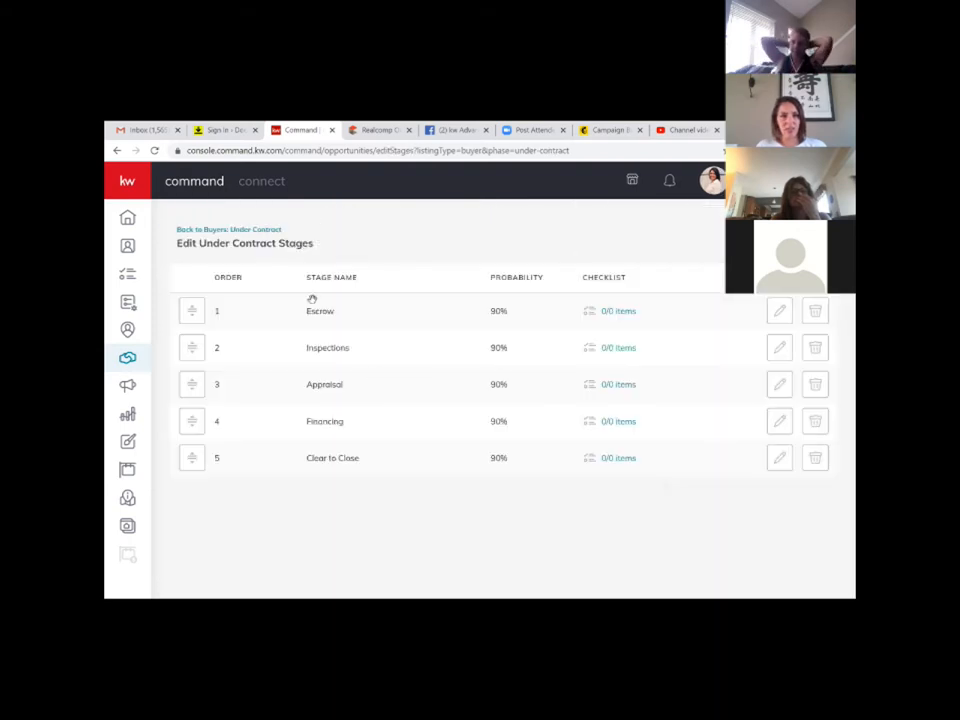
{"action": "left_click", "coordinate": [780, 311]}
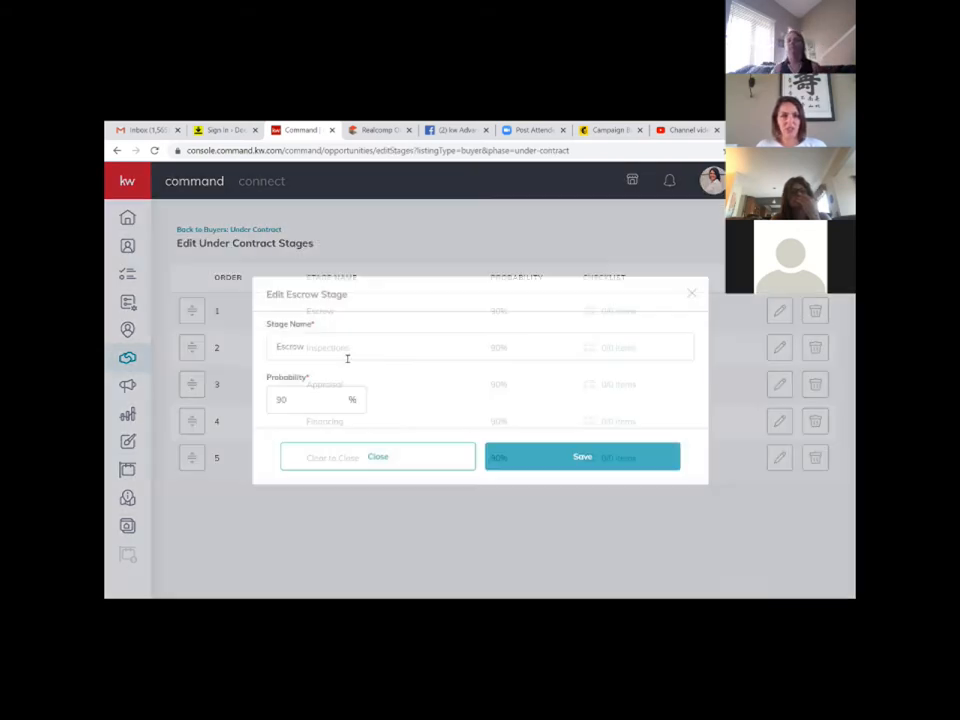
{"action": "left_click", "coordinate": [267, 345]}
{"action": "left_click_drag", "start_coordinate": [267, 345], "coordinate": [568, 365]}
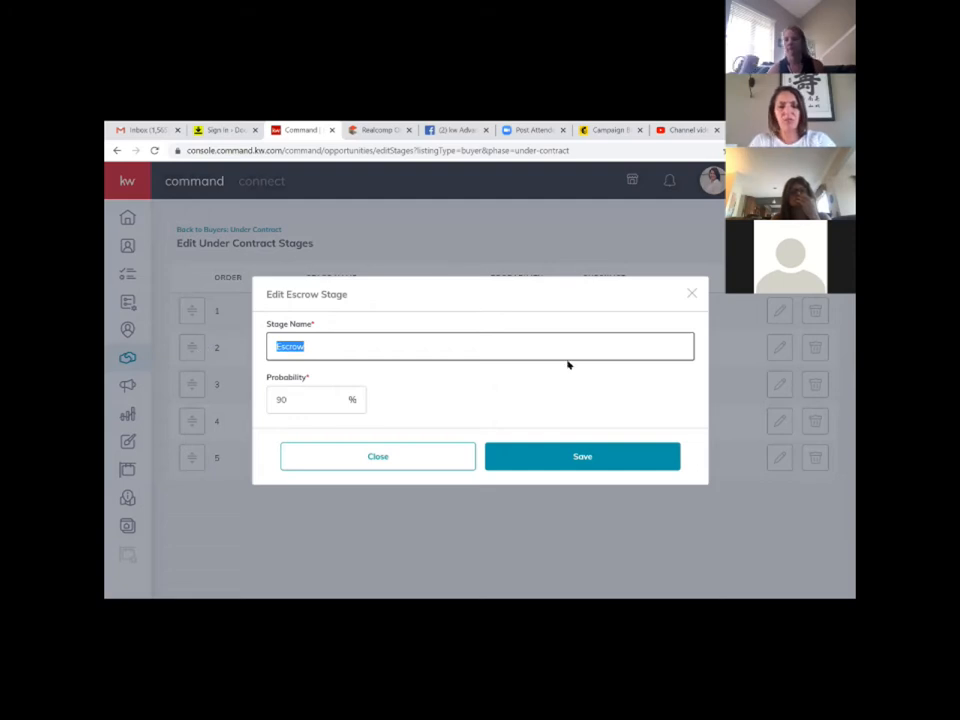
{"action": "type", "text": "Bottom Lin"}
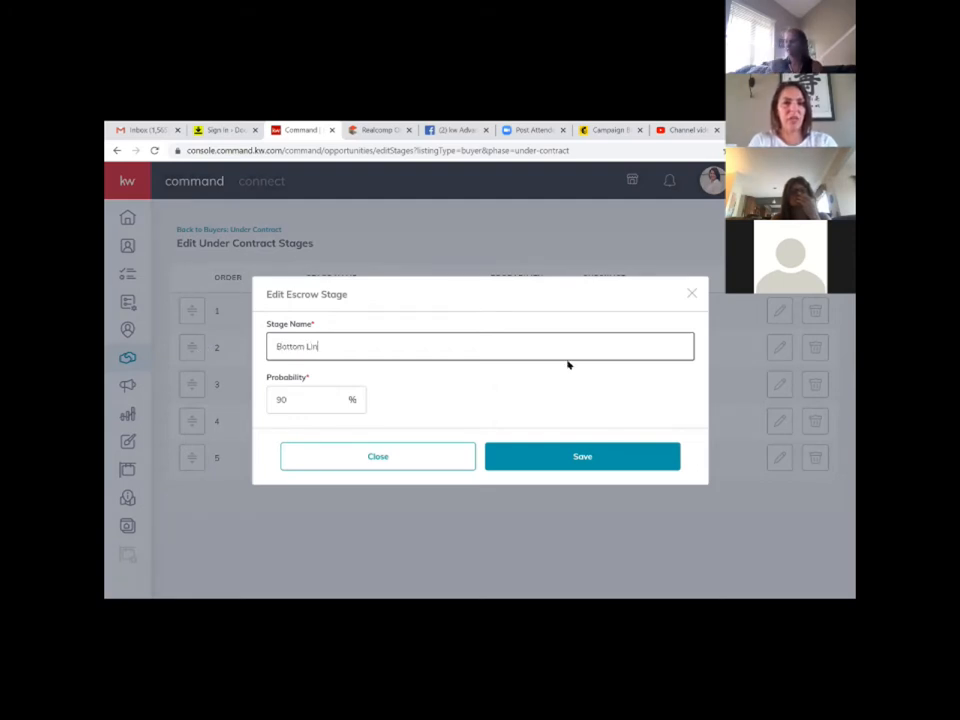
{"action": "type", "text": "ed Contract"}
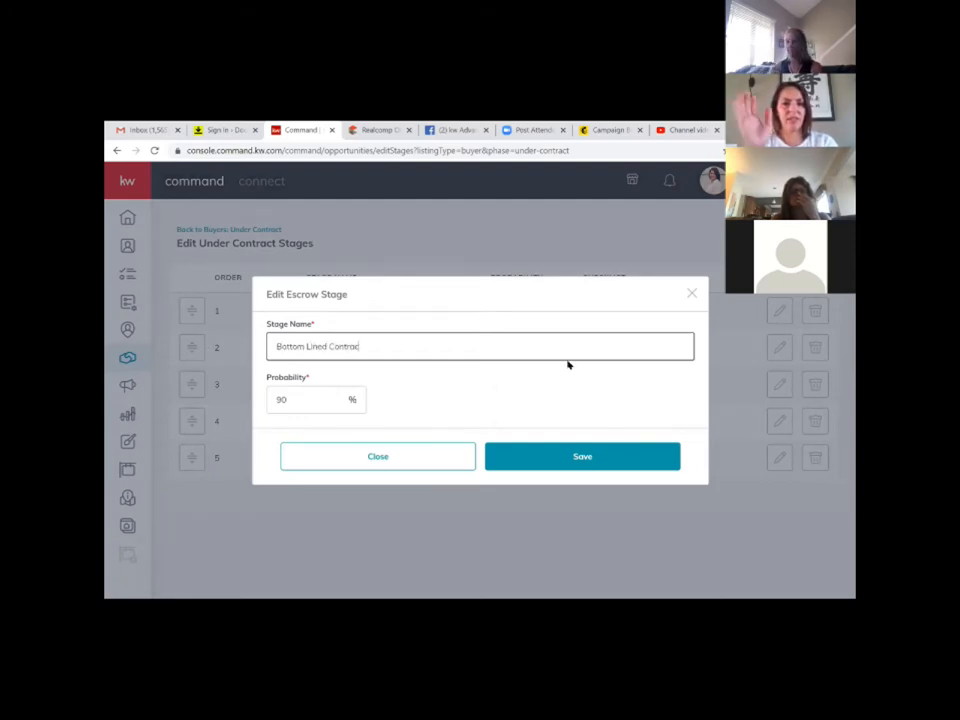
{"action": "left_click", "coordinate": [581, 454]}
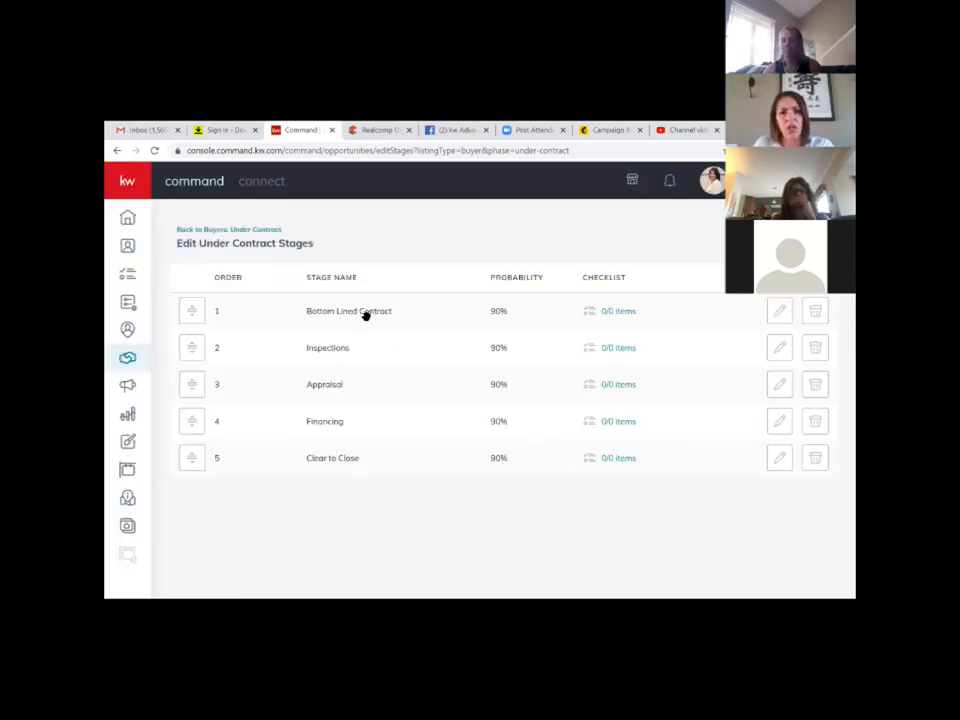
Step: Add "Send executable contract to Lender" as an item in the Bottom Lined Contract stage's checklist
{"action": "left_click", "coordinate": [778, 311]}
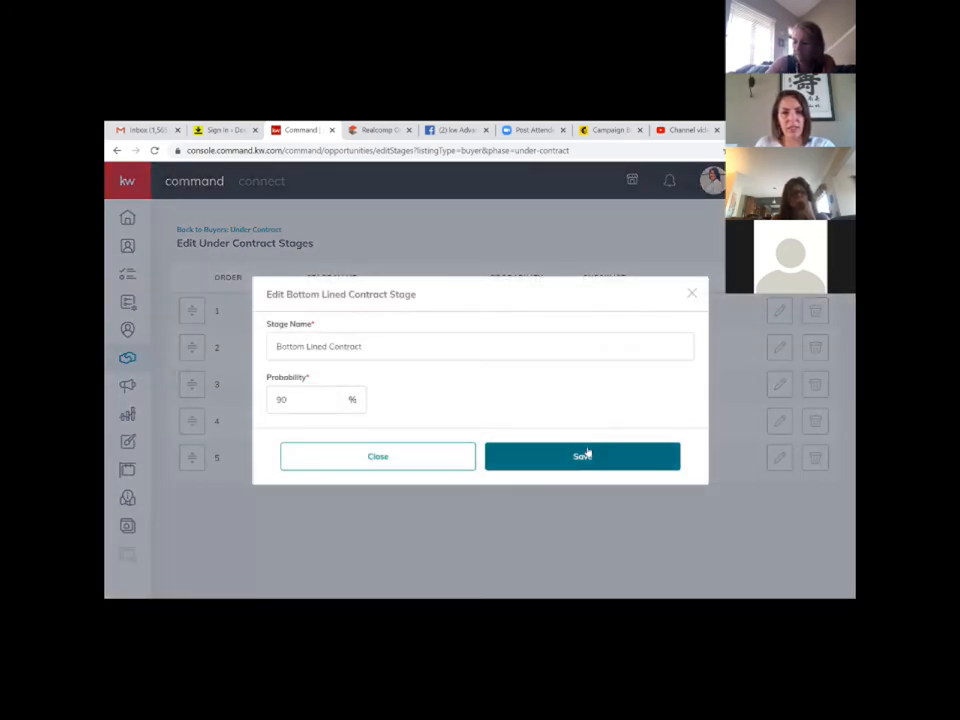
{"action": "left_click", "coordinate": [691, 294]}
{"action": "left_click", "coordinate": [619, 311]}
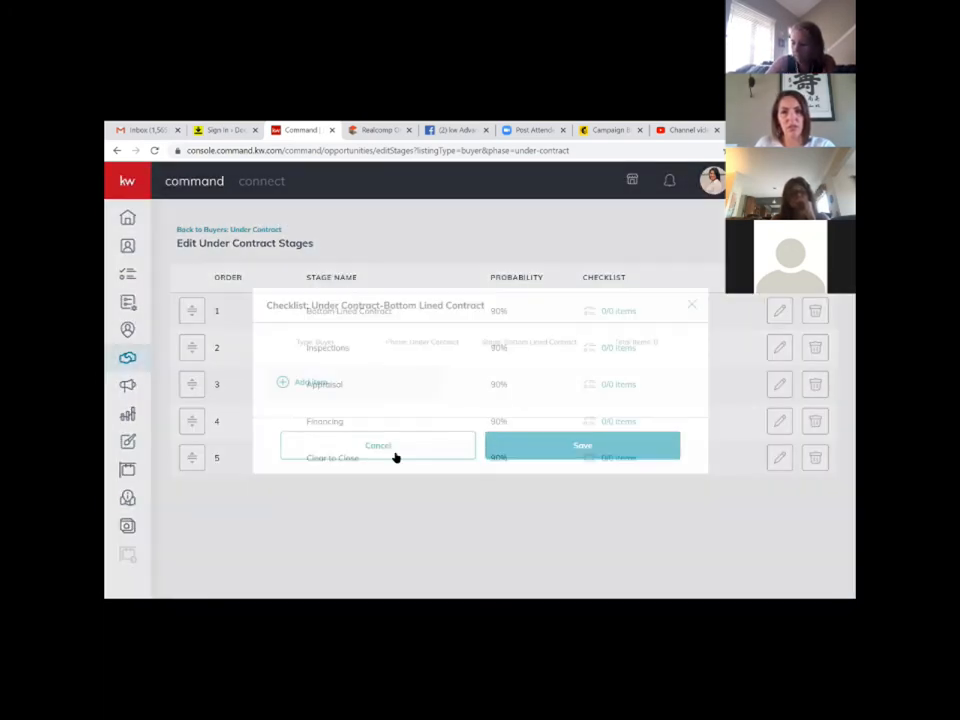
{"action": "left_click", "coordinate": [305, 384]}
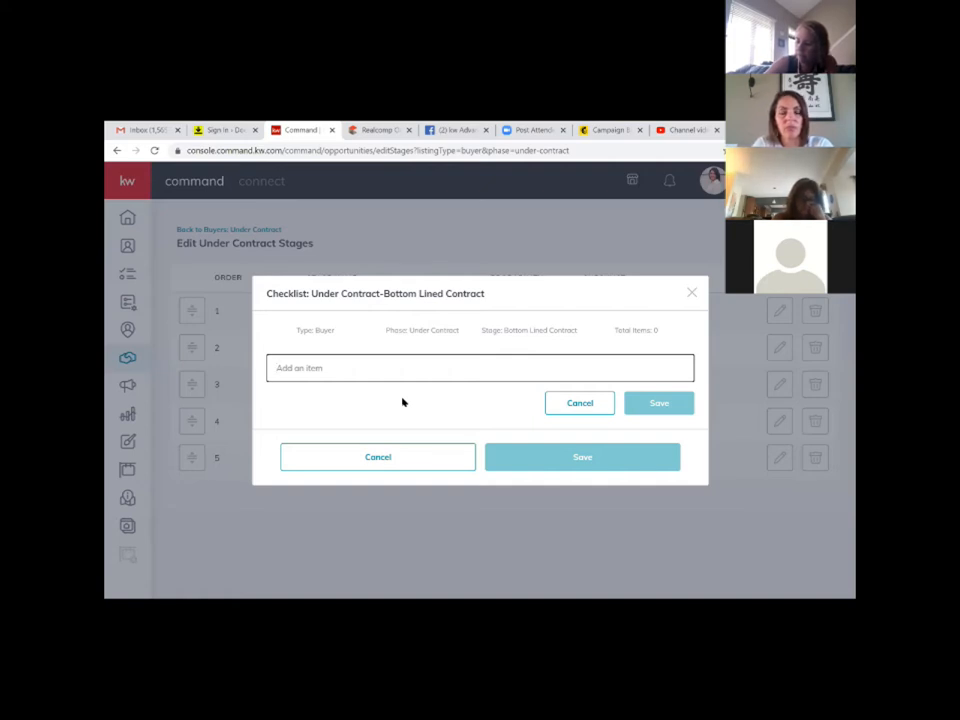
{"action": "type", "text": "Send"}
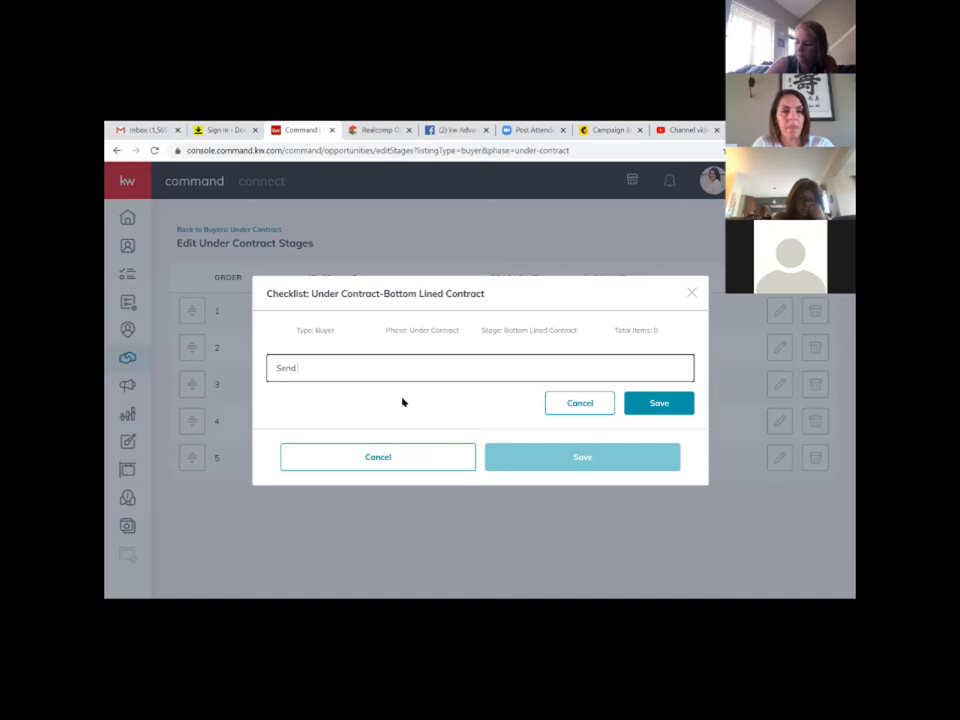
{"action": "type", "text": " executab"}
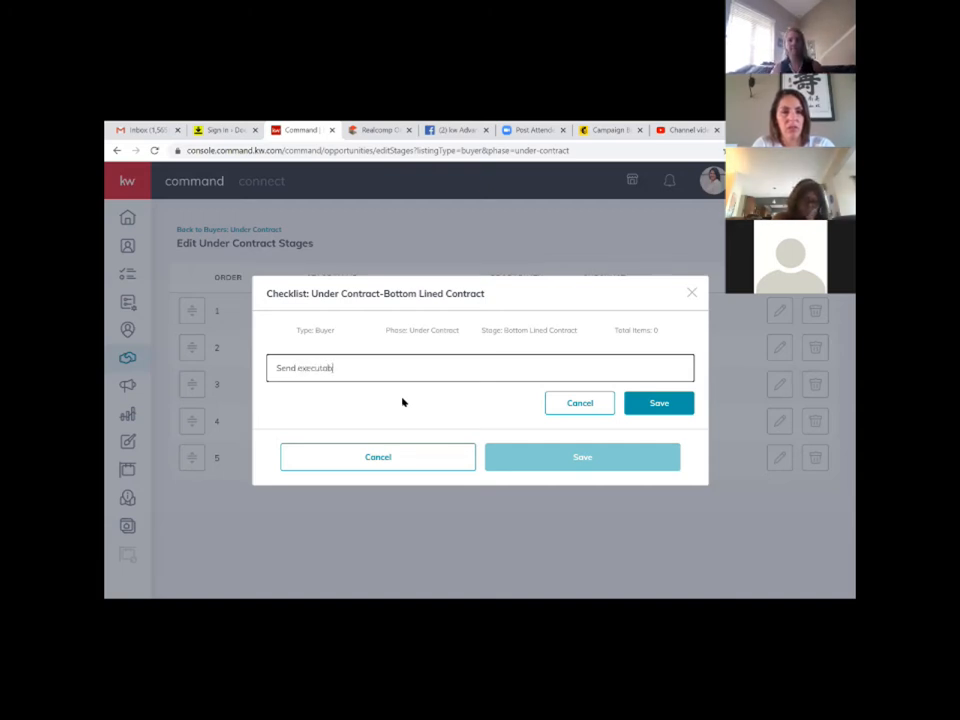
{"action": "type", "text": "le contract to Lender"}
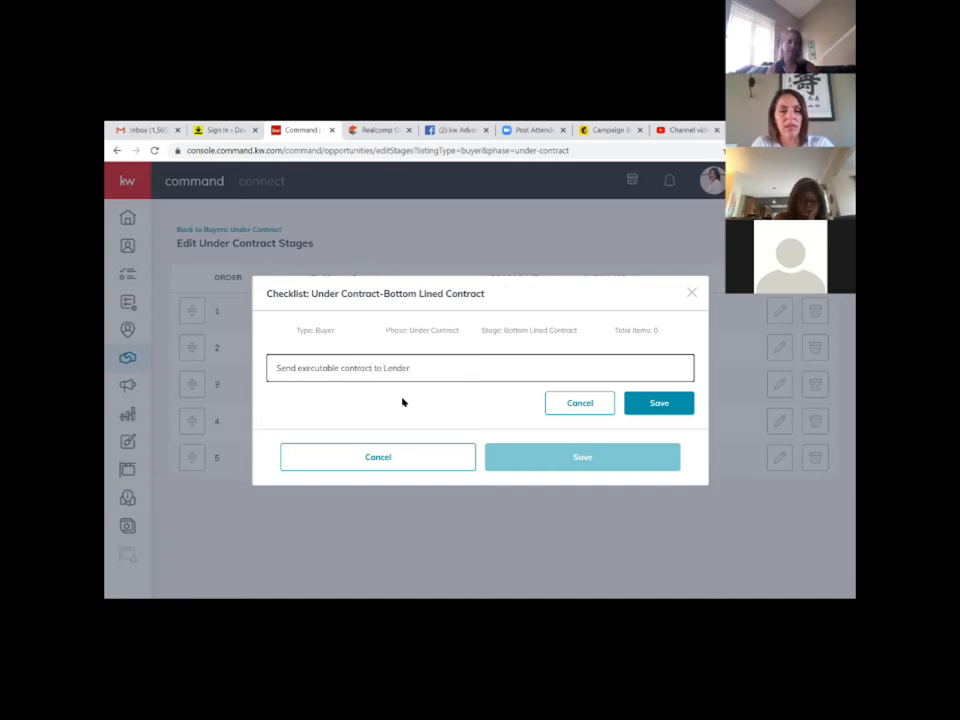
{"action": "left_click", "coordinate": [659, 400]}
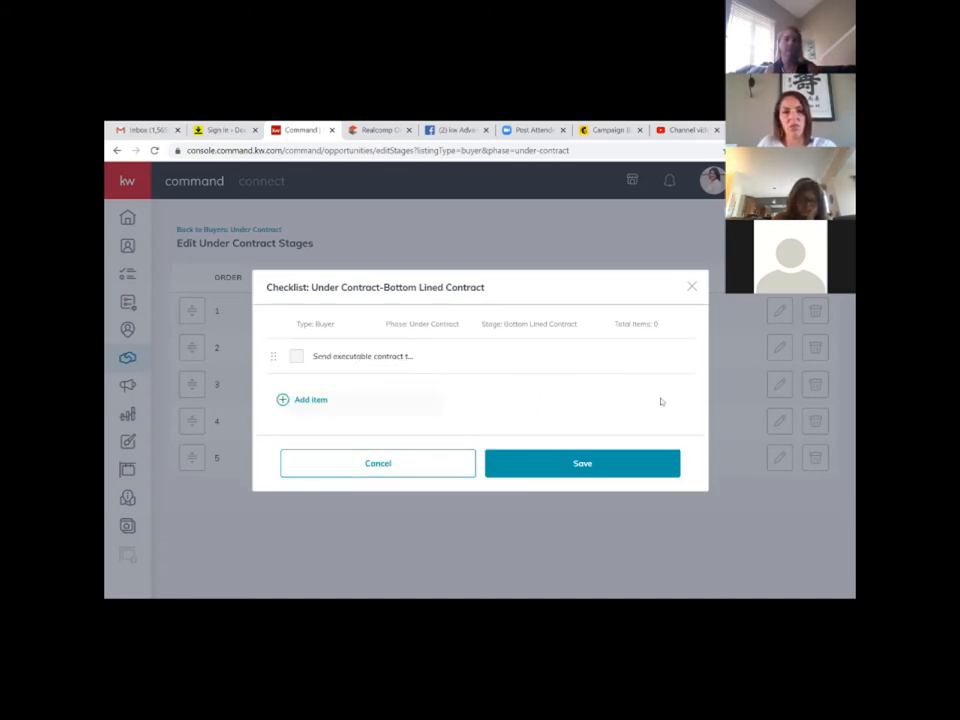
Step: Add "Schedule the inspection" as another item in the Bottom Lined Contract checklist
{"action": "left_click", "coordinate": [313, 400]}
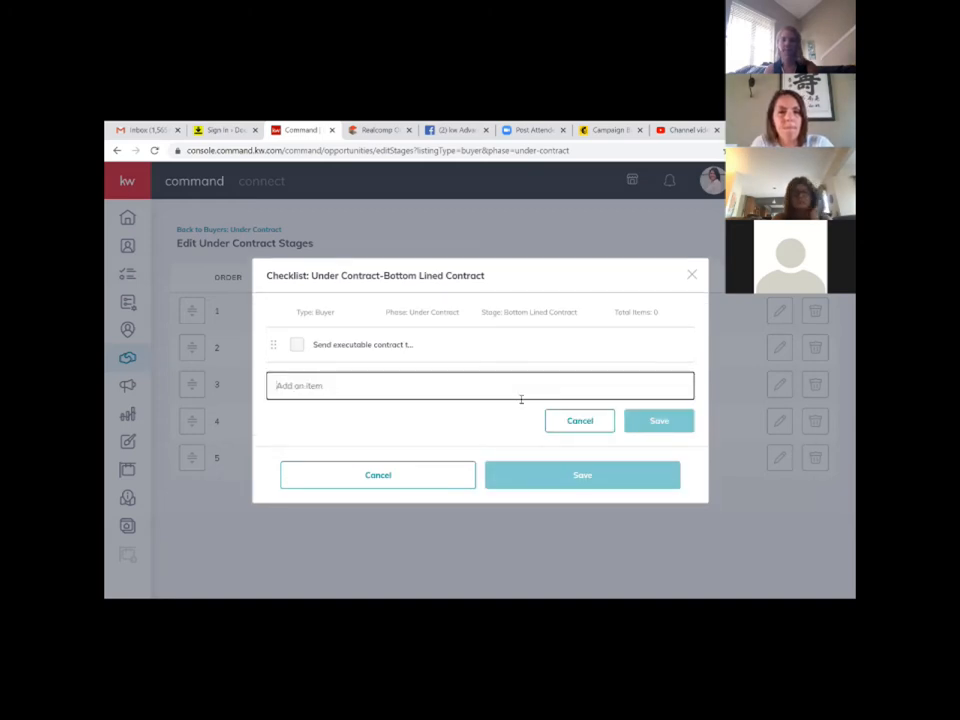
{"action": "type", "text": "Sch"}
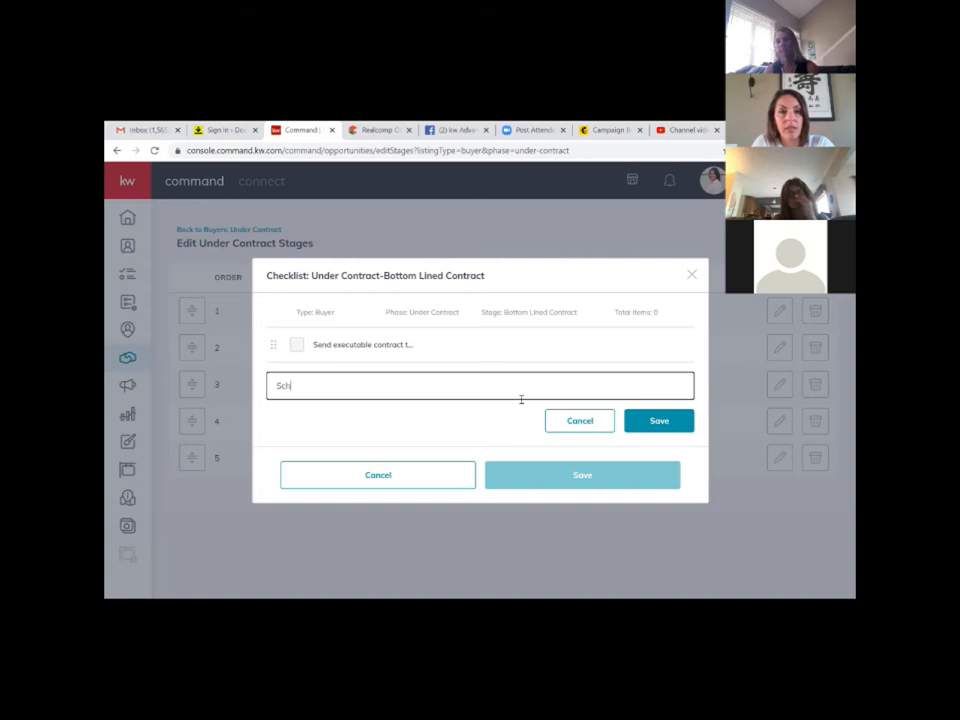
{"action": "type", "text": "edule the inspection"}
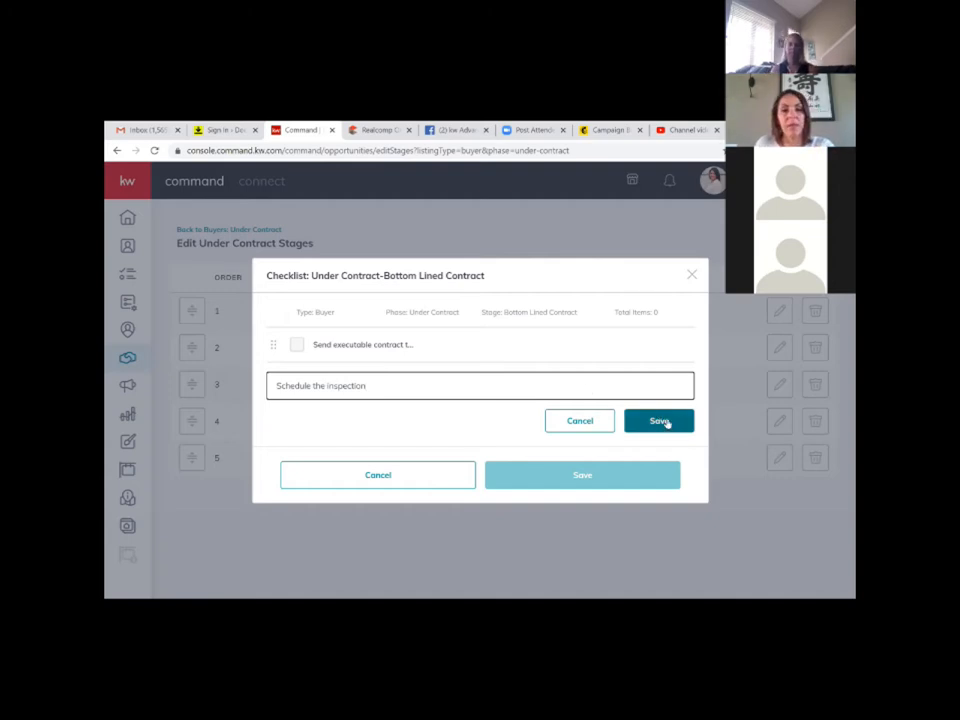
{"action": "left_click", "coordinate": [663, 421]}
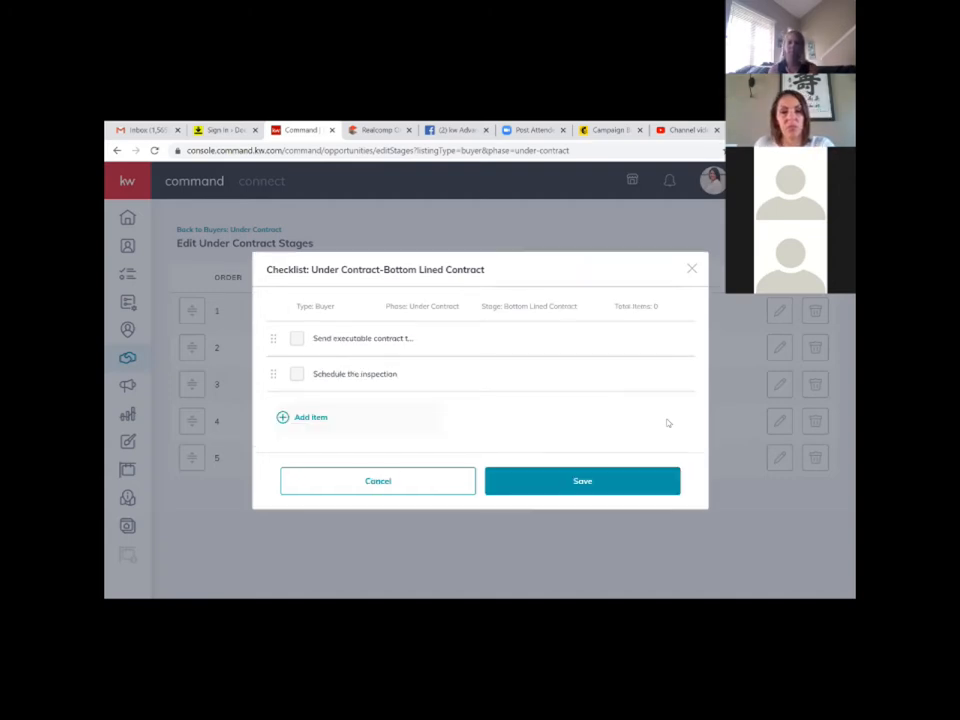
Step: Add "Collect EMD and TURN IT IN" as another item in the Bottom Lined Contract checklist
{"action": "left_click", "coordinate": [310, 418]}
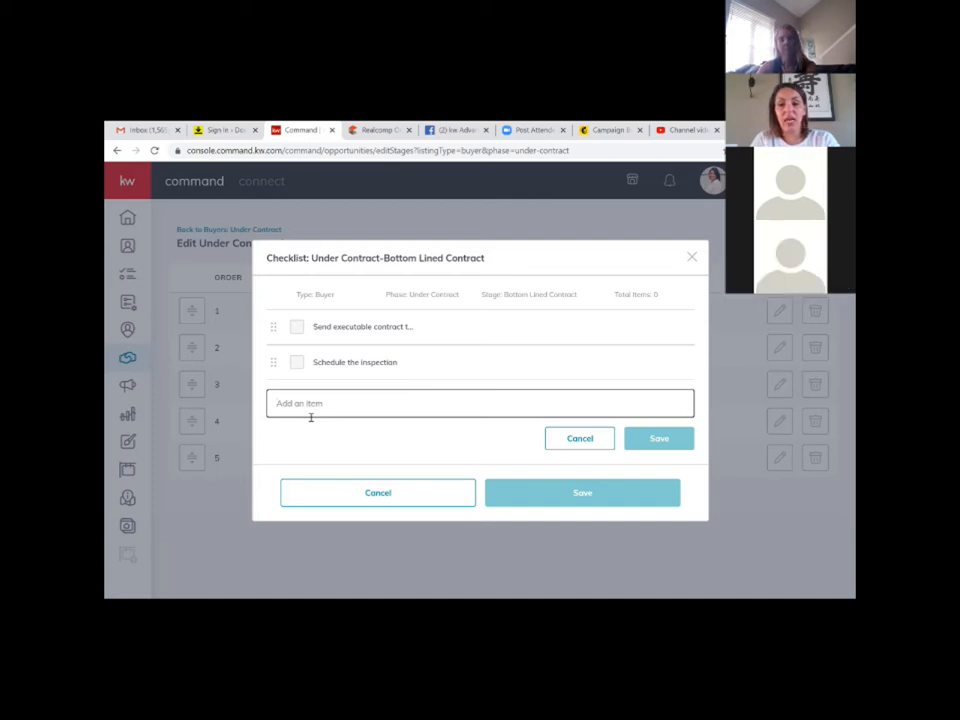
{"action": "type", "text": "Collect E"}
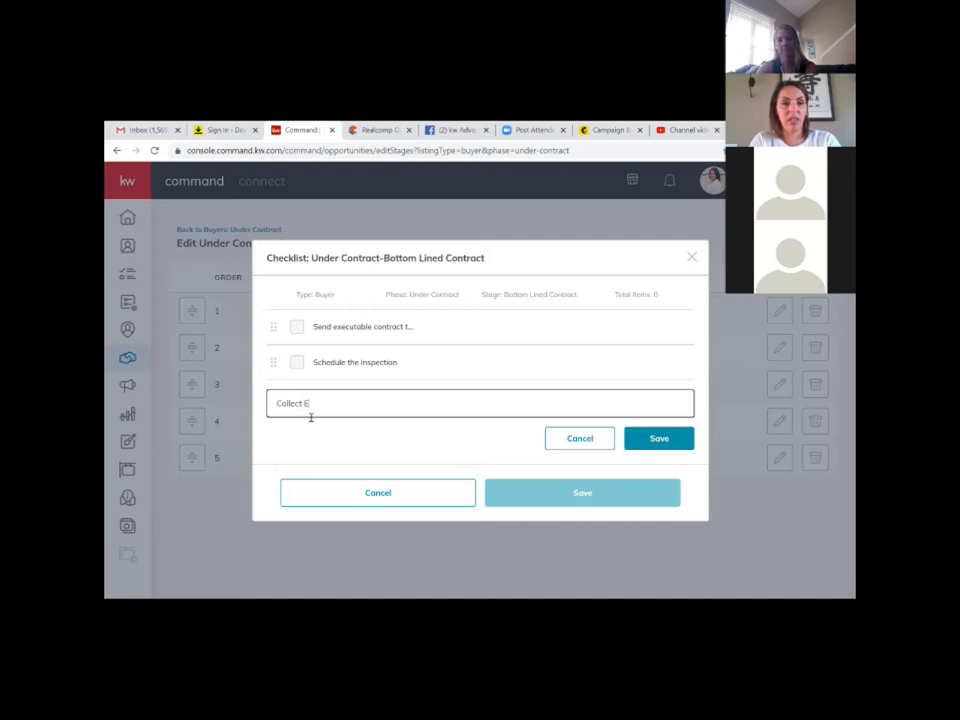
{"action": "type", "text": "MD and TURN IT IN"}
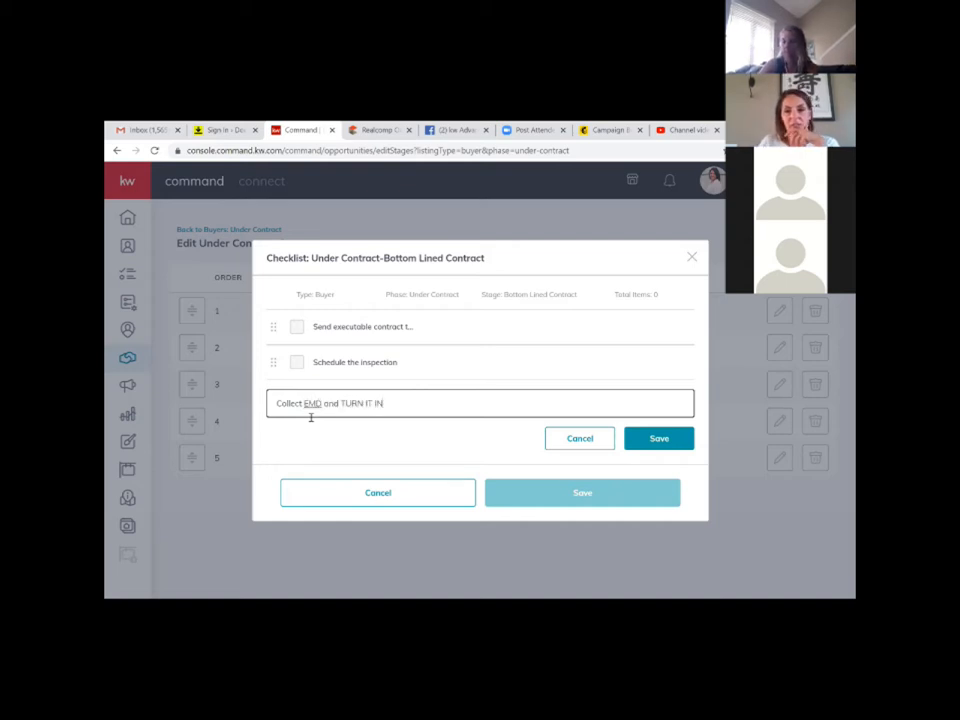
{"action": "left_click", "coordinate": [658, 438]}
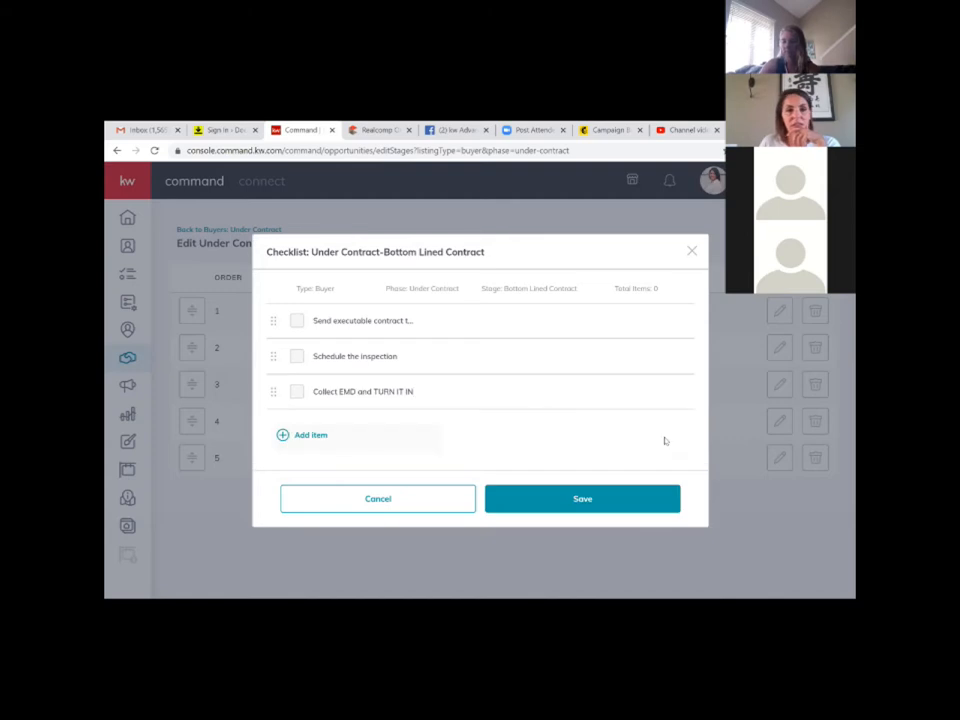
Step: Add "Confirm with Municipality: C of O requirement?" as another item in the Bottom Lined Contract checklist
{"action": "left_click", "coordinate": [309, 437]}
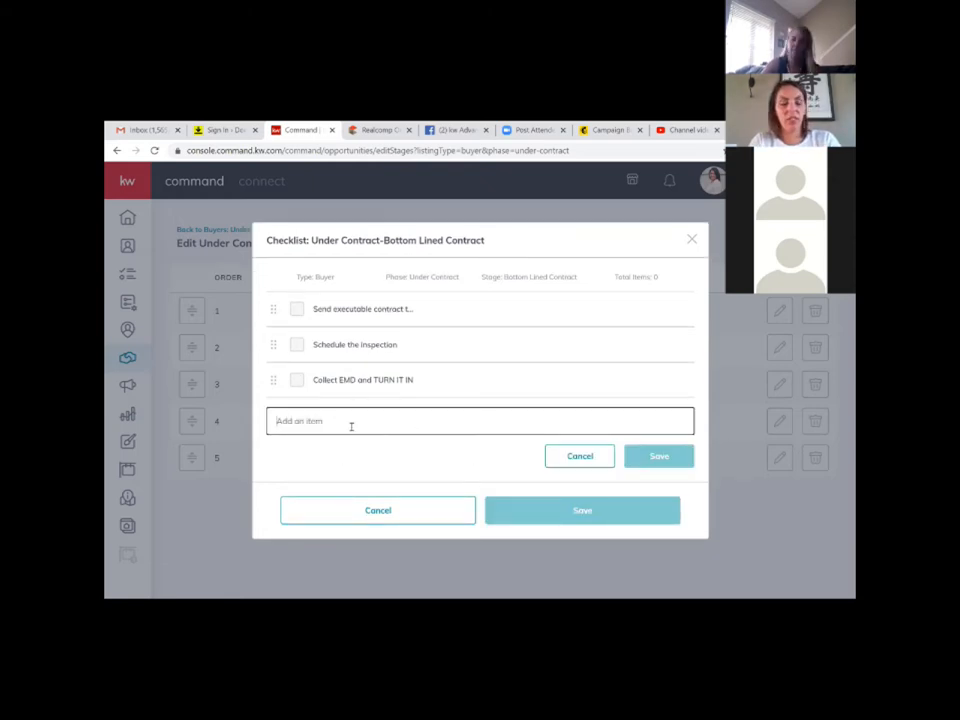
{"action": "type", "text": "cALL"}
{"action": "key", "text": "BackSpace"}
{"action": "key", "text": "BackSpace"}
{"action": "key", "text": "BackSpace"}
{"action": "key", "text": "BackSpace"}
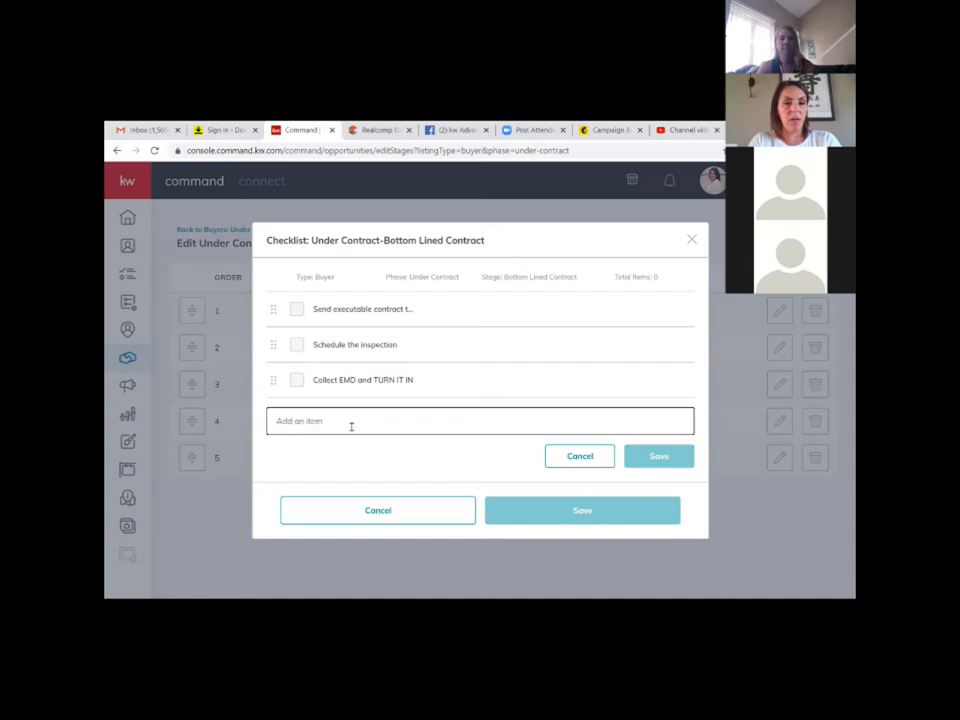
{"action": "type", "text": "Confrim"}
{"action": "key", "text": "BackSpace"}
{"action": "key", "text": "BackSpace"}
{"action": "key", "text": "BackSpace"}
{"action": "key", "text": "BackSpace"}
{"action": "type", "text": "irm with Mu"}
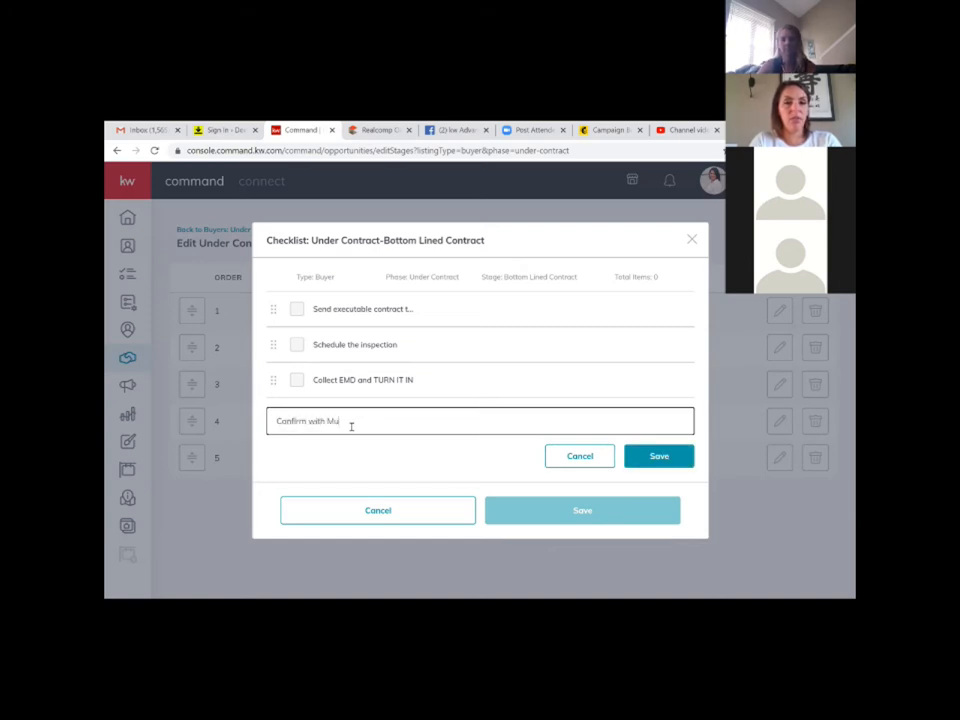
{"action": "type", "text": "nicipality"}
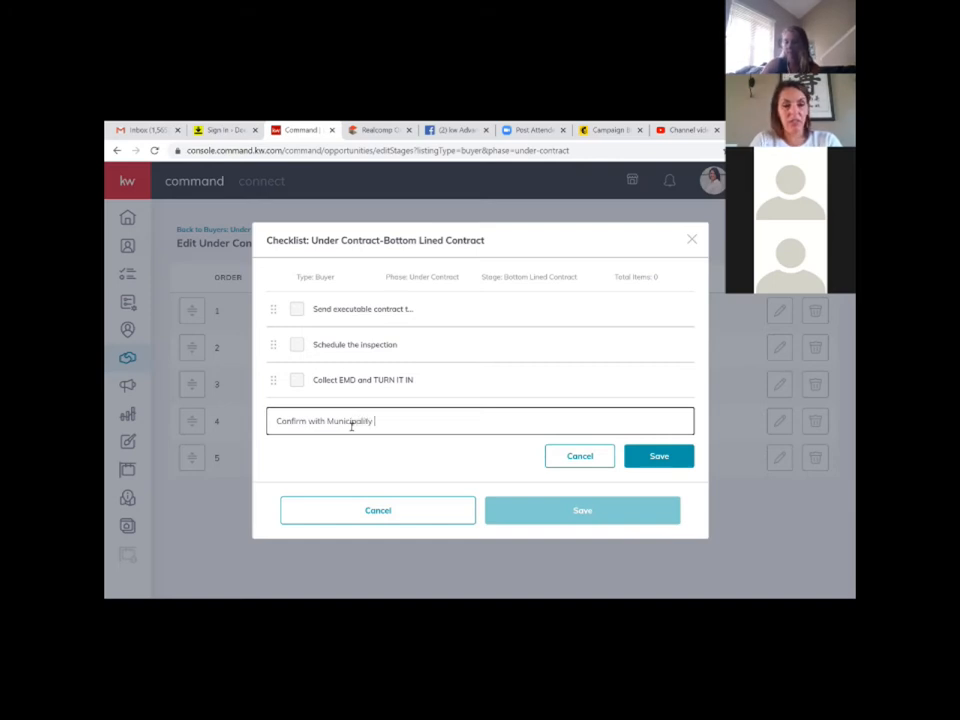
{"action": "type", "text": ": C of"}
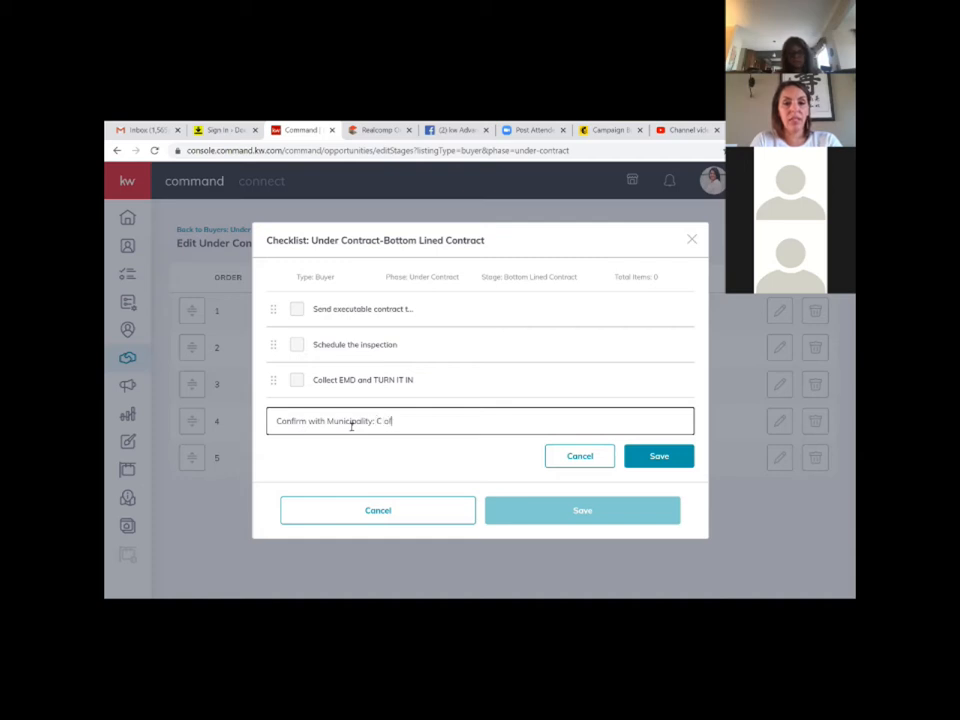
{"action": "type", "text": " O"}
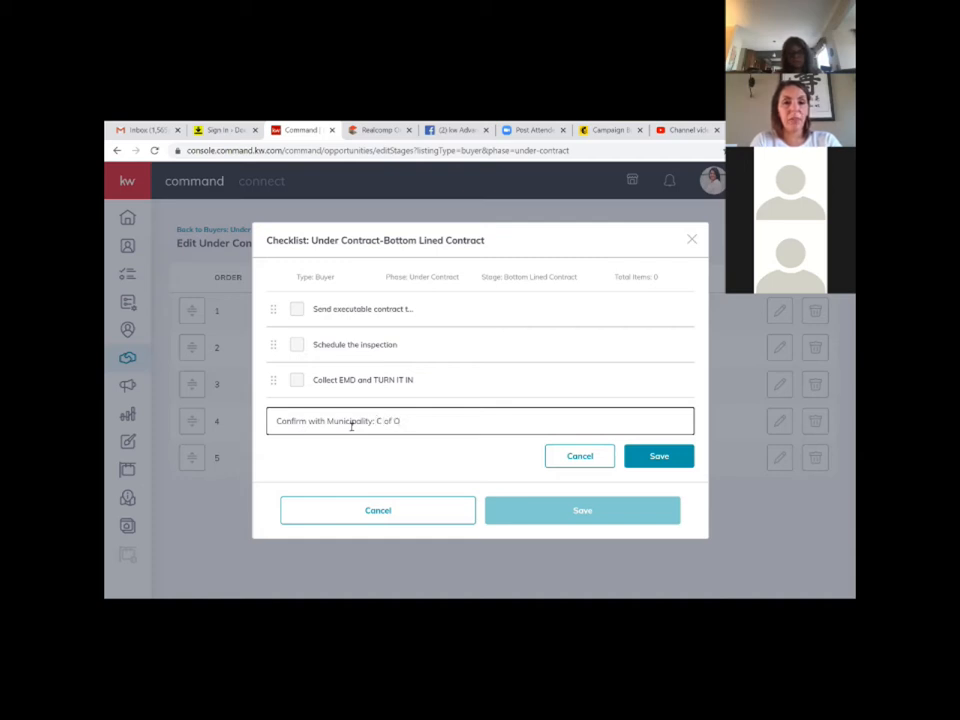
{"action": "type", "text": " requirement?"}
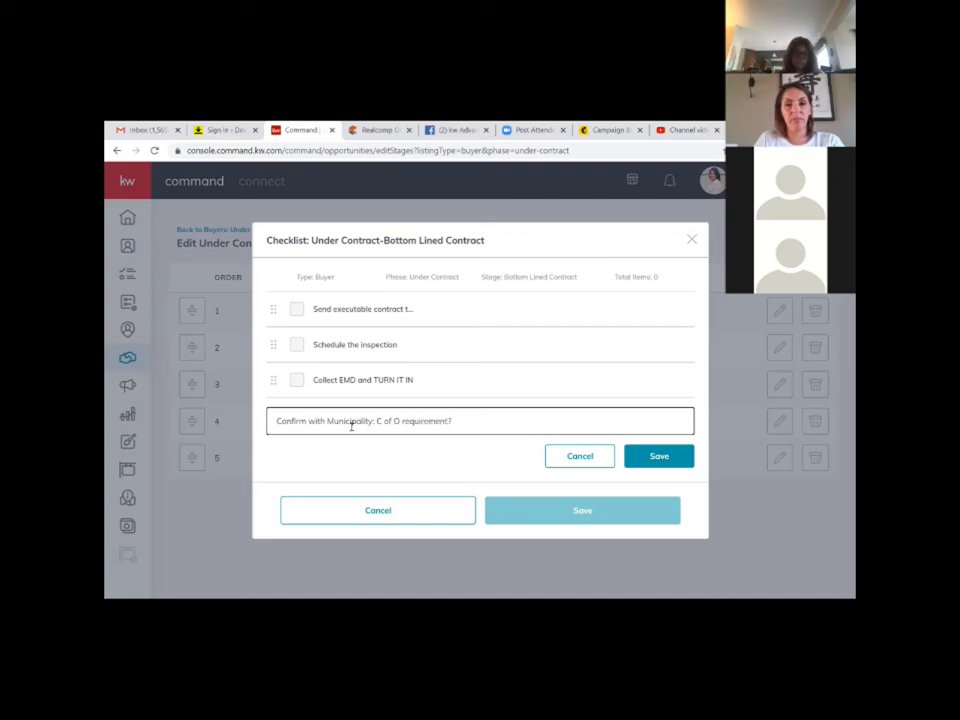
{"action": "left_click", "coordinate": [659, 455]}
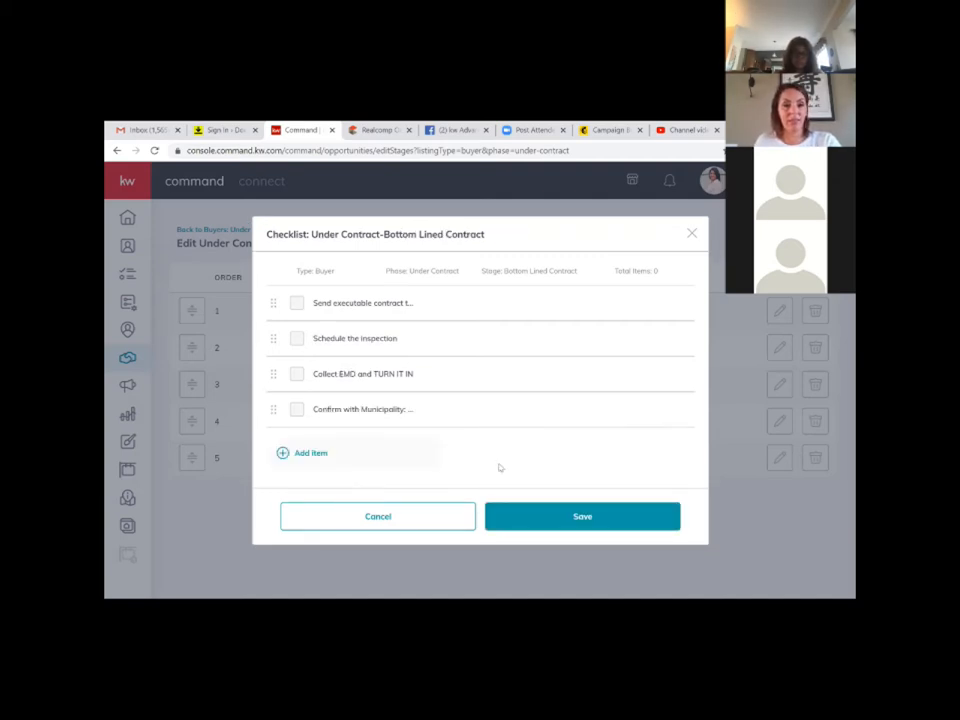
Step: Add "Confirm w/ County: Septic certification requirement" as another item in the Bottom Lined Contract checklist and save the checklist
{"action": "left_click", "coordinate": [308, 452]}
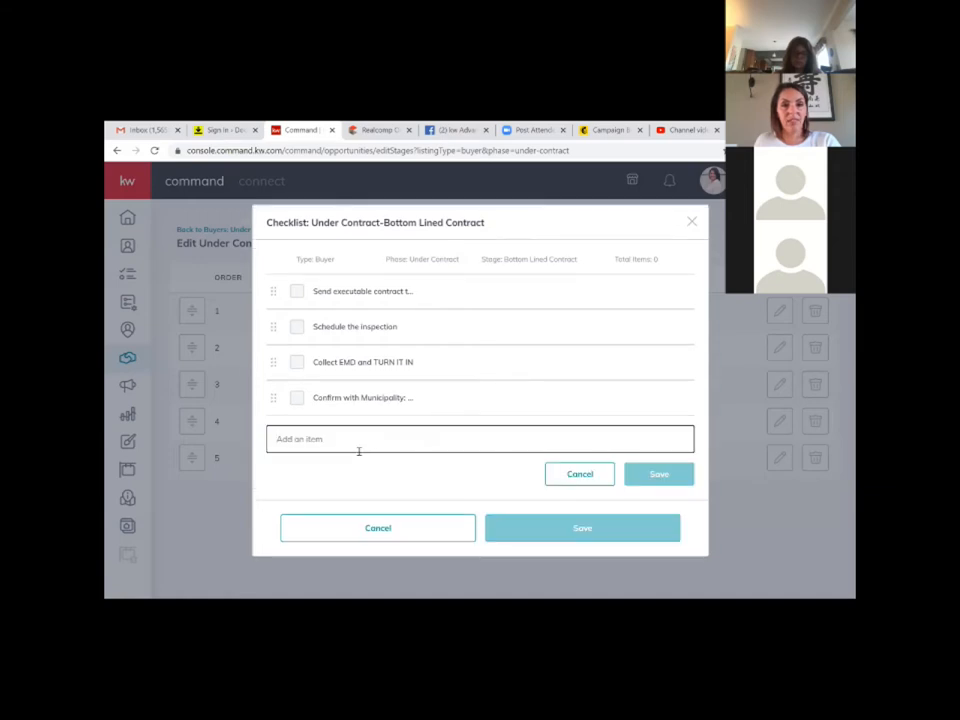
{"action": "type", "text": "Confirm s"}
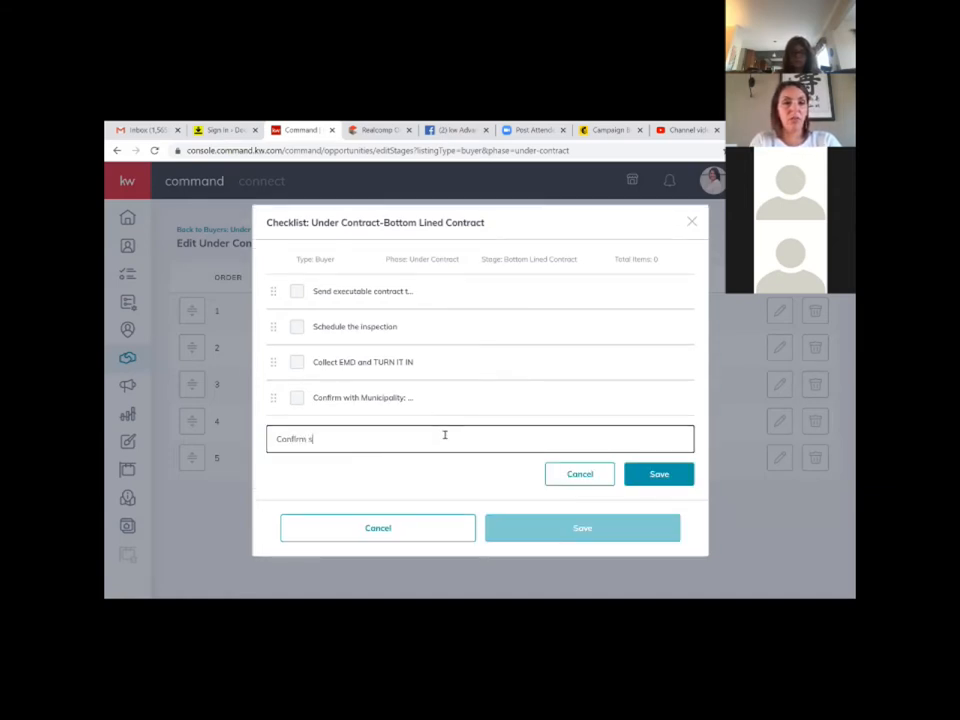
{"action": "key", "text": "BackSpace"}
{"action": "type", "text": "w/ County"}
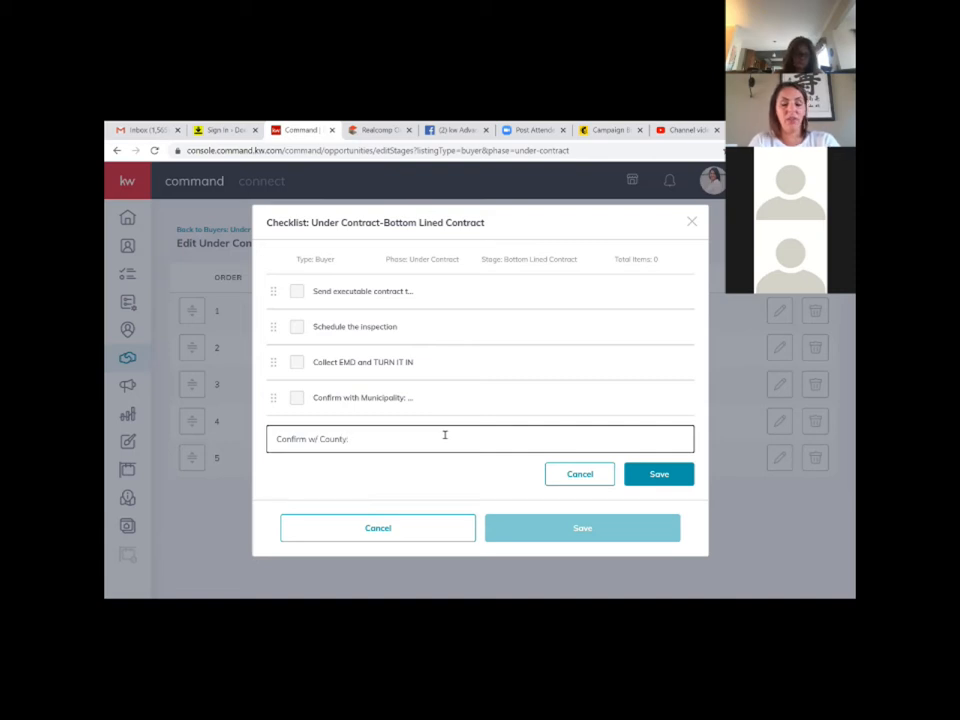
{"action": "type", "text": ": Well an"}
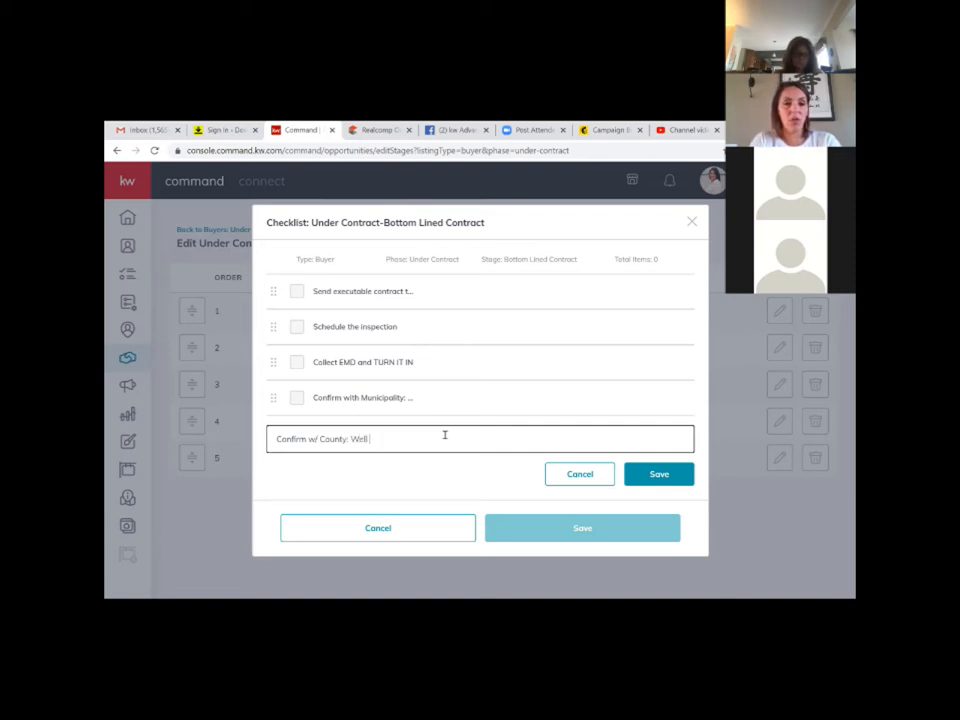
{"action": "key", "text": "BackSpace"}
{"action": "key", "text": "BackSpace"}
{"action": "key", "text": "BackSpace"}
{"action": "key", "text": "BackSpace"}
{"action": "key", "text": "BackSpace"}
{"action": "key", "text": "BackSpace"}
{"action": "key", "text": "BackSpace"}
{"action": "type", "text": "S"}
{"action": "type", "text": "eo"}
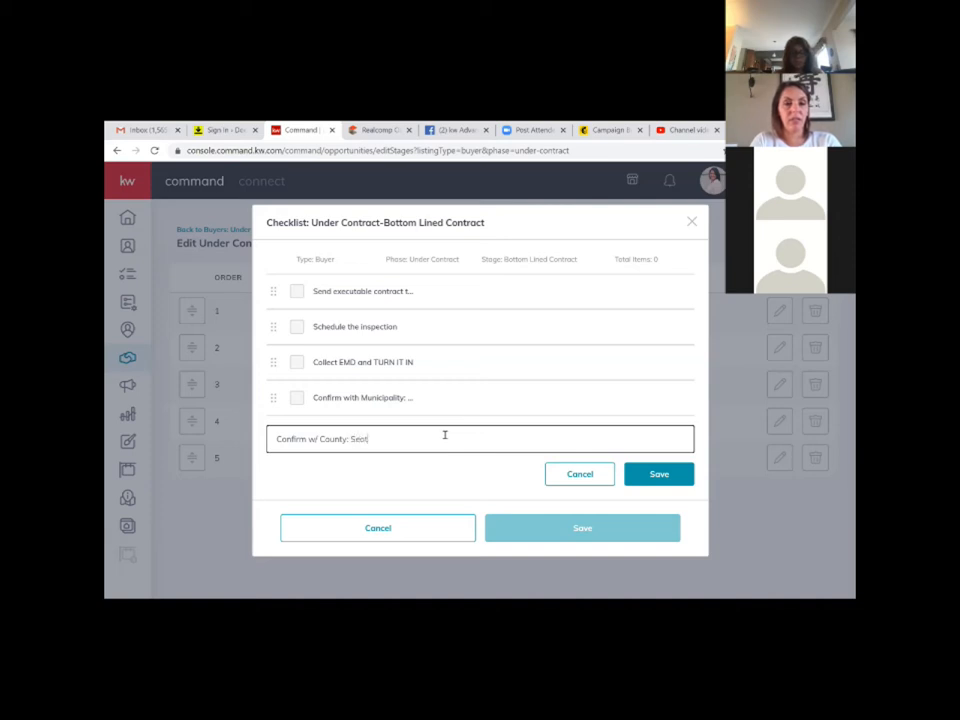
{"action": "type", "text": "ptic c"}
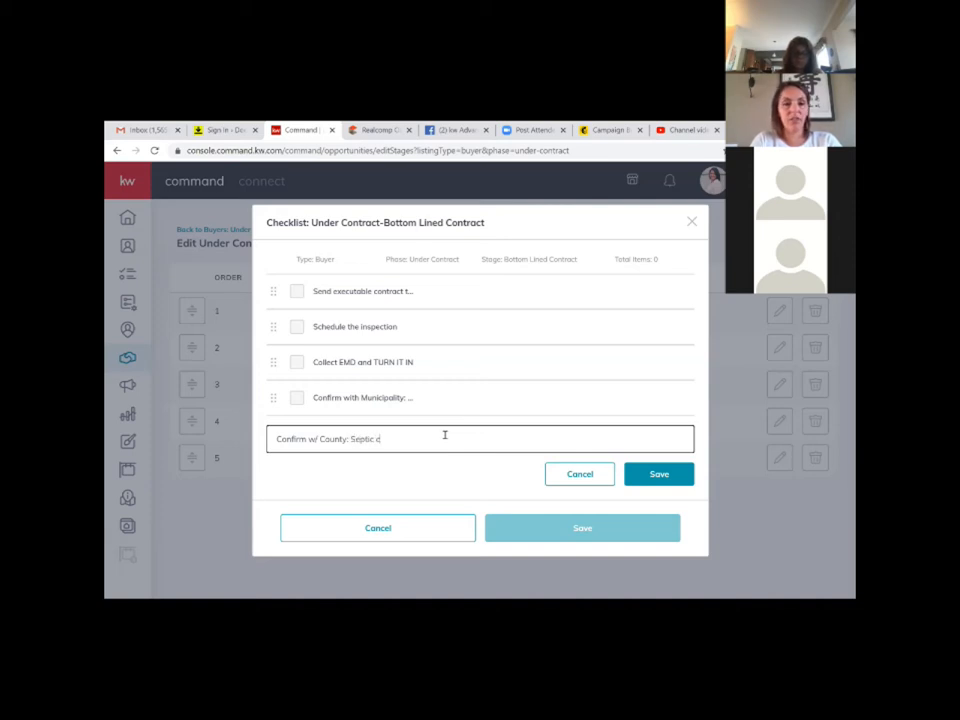
{"action": "type", "text": "ertifica"}
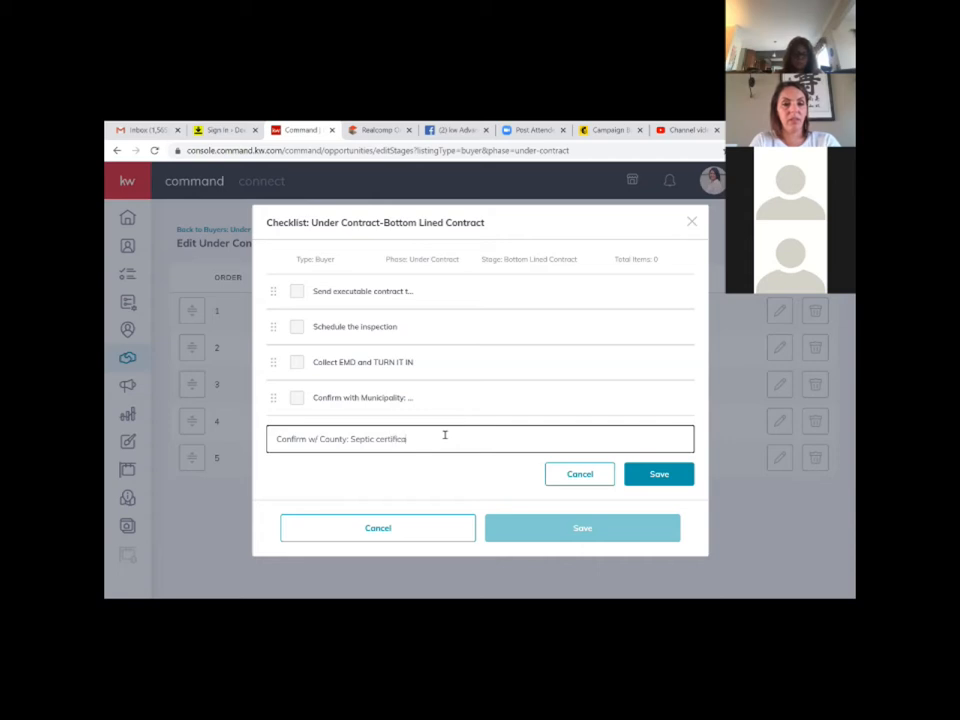
{"action": "type", "text": "tion requirement"}
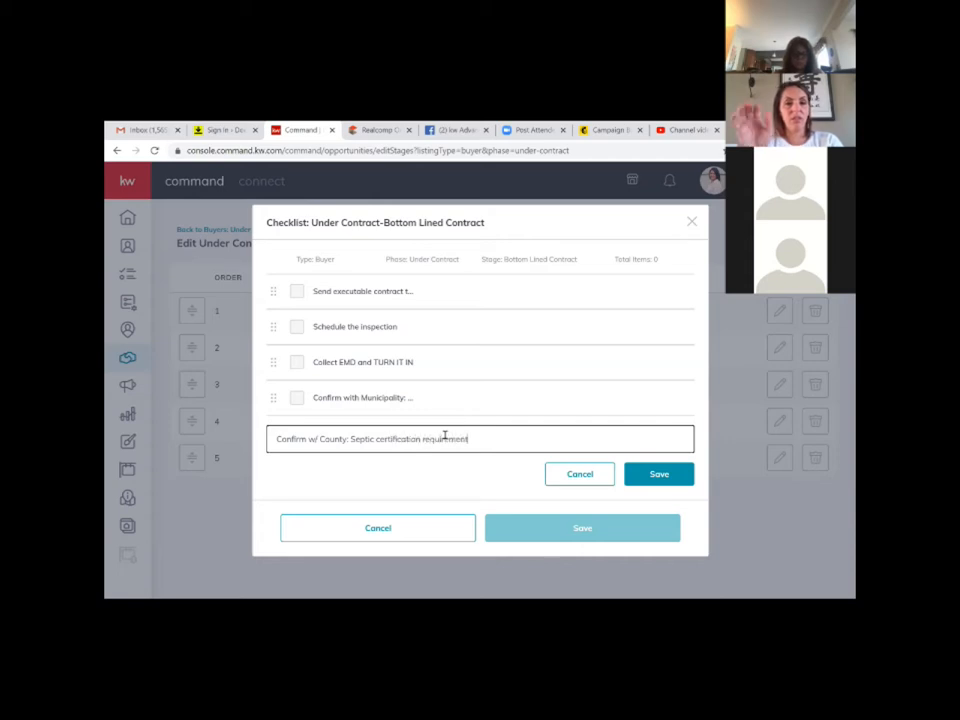
{"action": "left_click", "coordinate": [683, 479]}
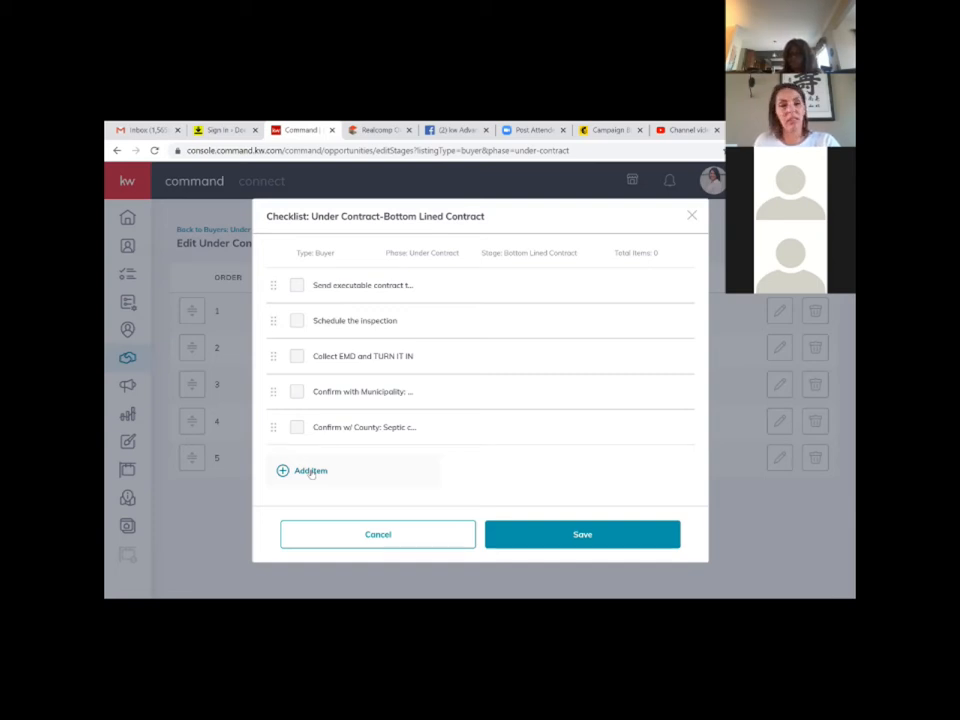
{"action": "left_click", "coordinate": [566, 534]}
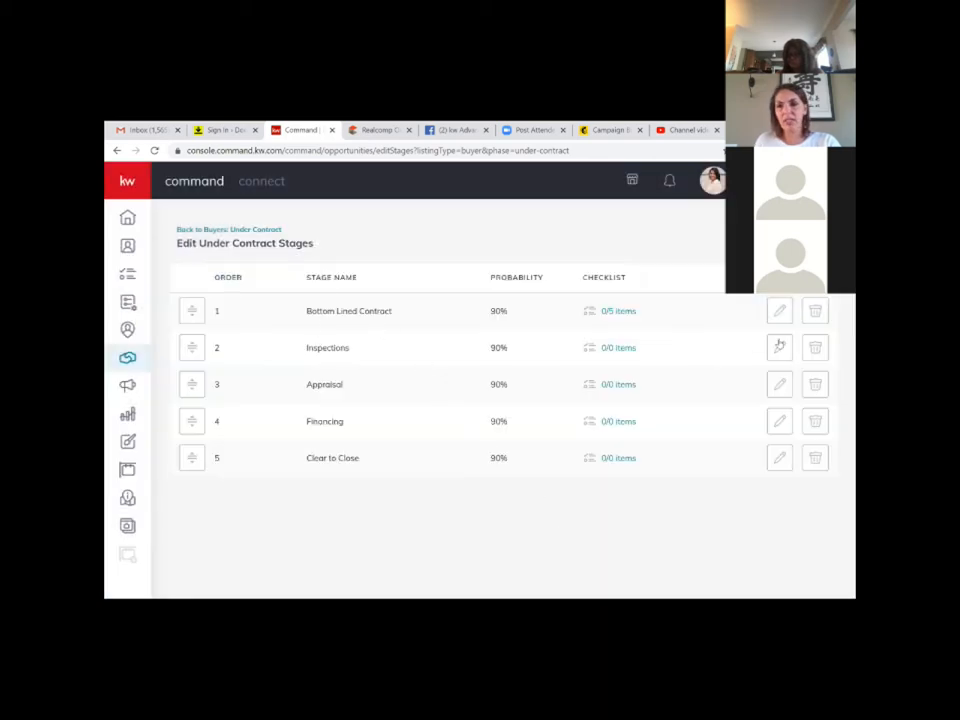
Step: Add "Attend the inspection" as the first item in the Inspections stage checklist
{"action": "left_click", "coordinate": [619, 348]}
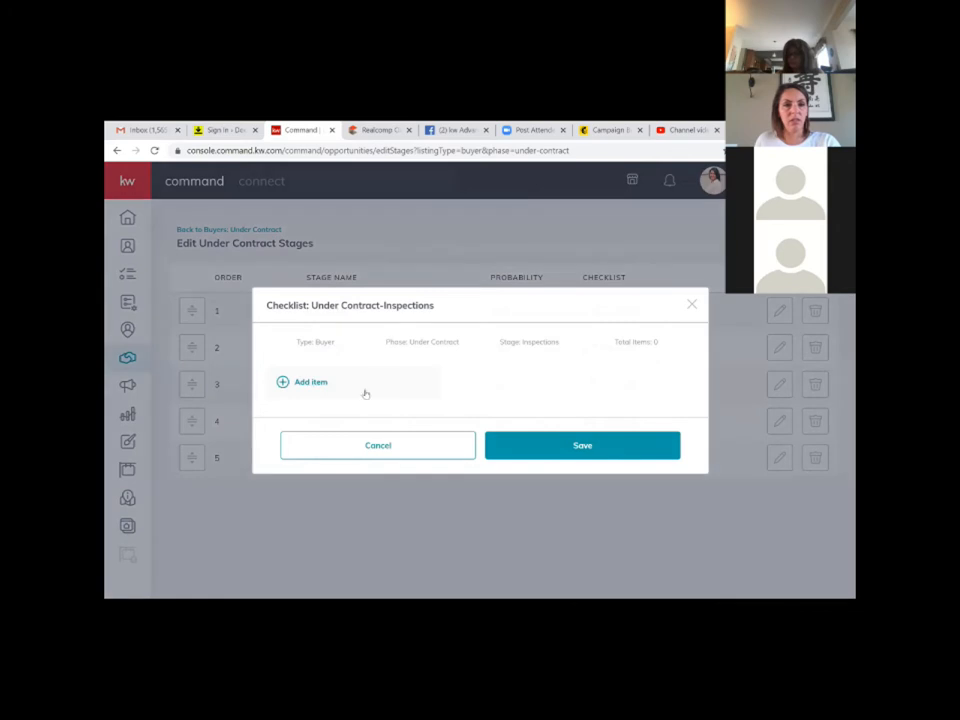
{"action": "left_click", "coordinate": [308, 381]}
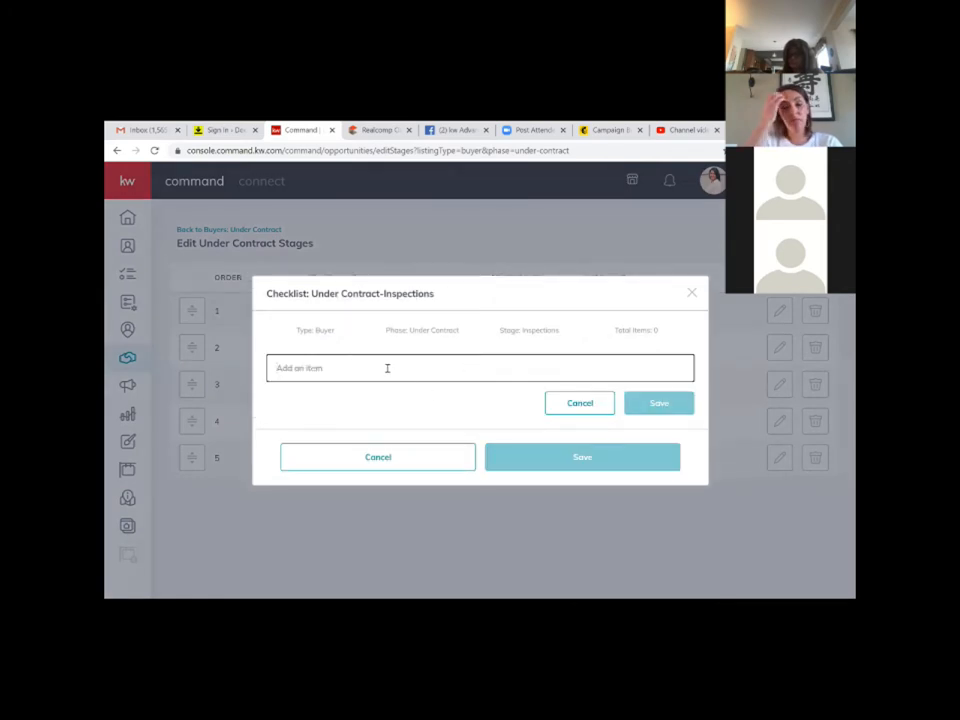
{"action": "type", "text": "Att"}
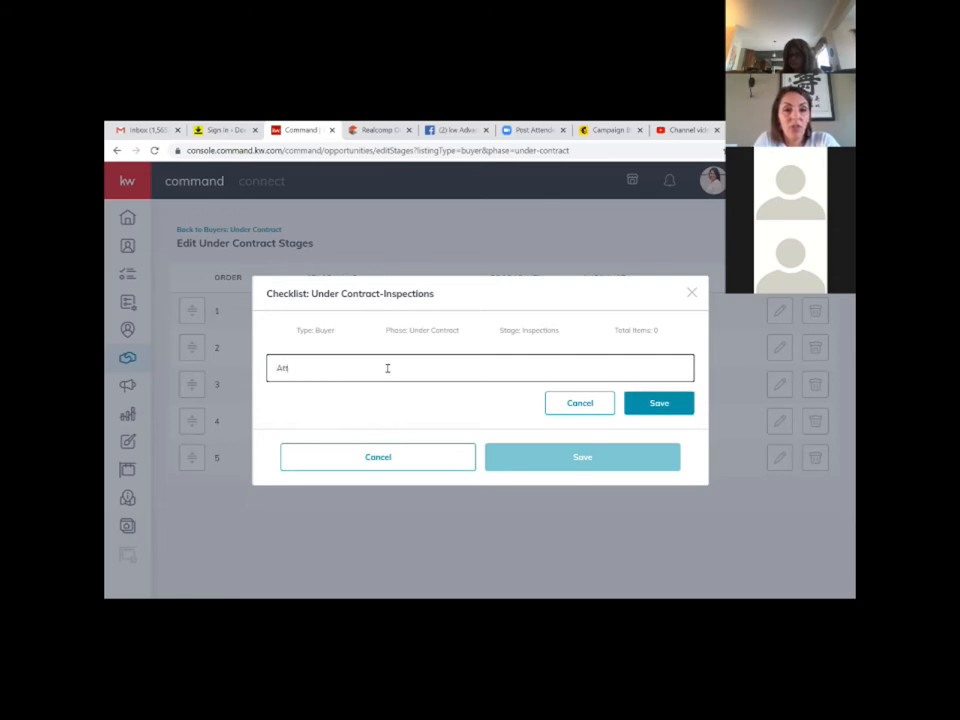
{"action": "type", "text": "end the inspec"}
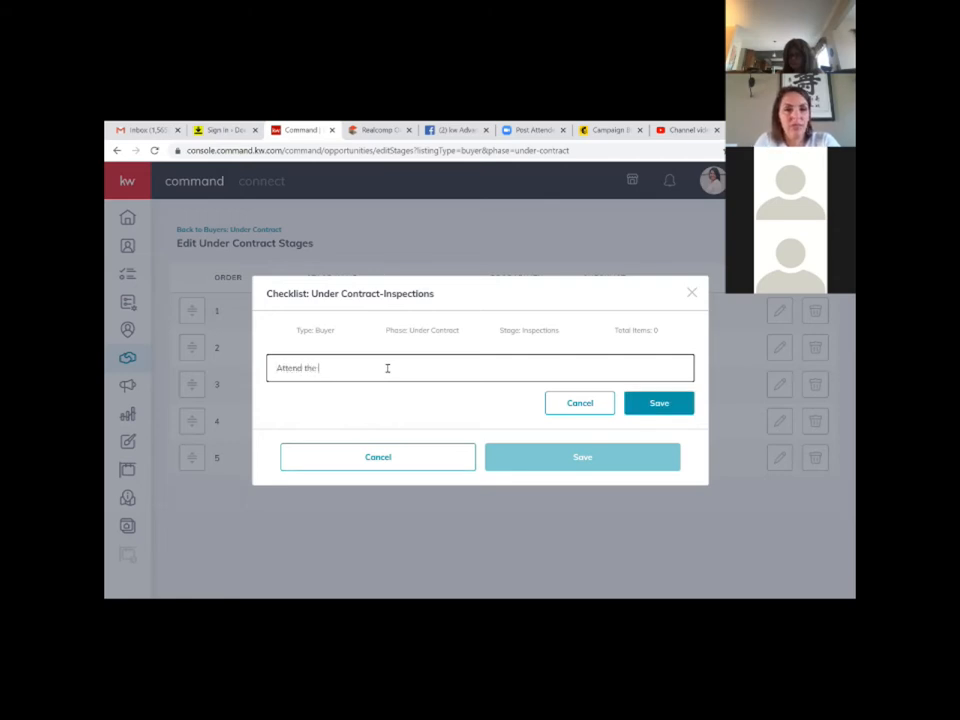
{"action": "type", "text": "tion"}
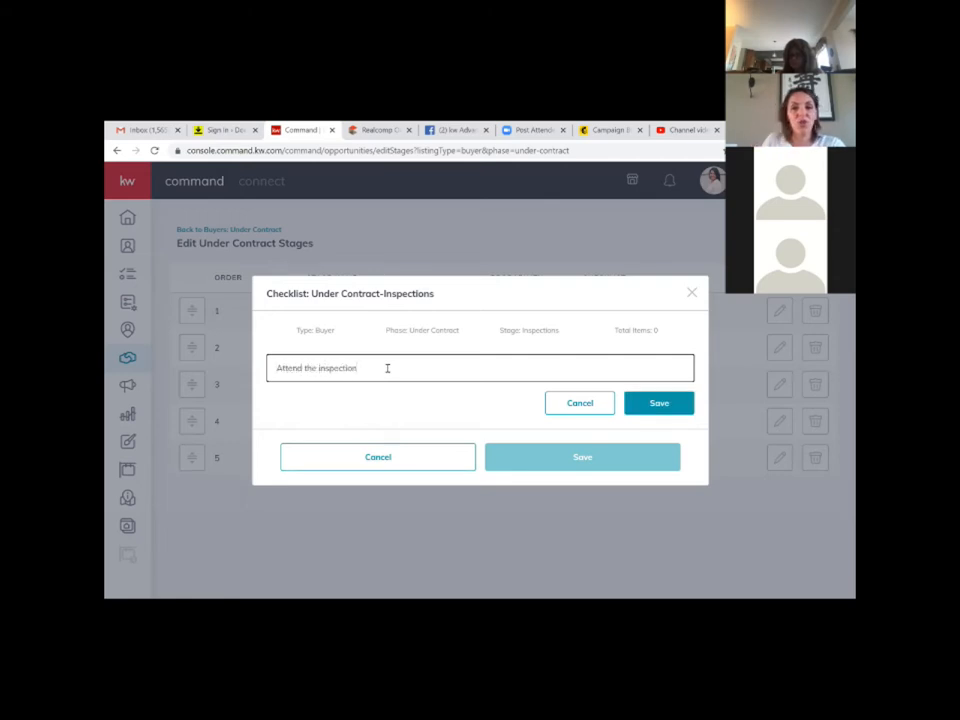
{"action": "left_click", "coordinate": [661, 402]}
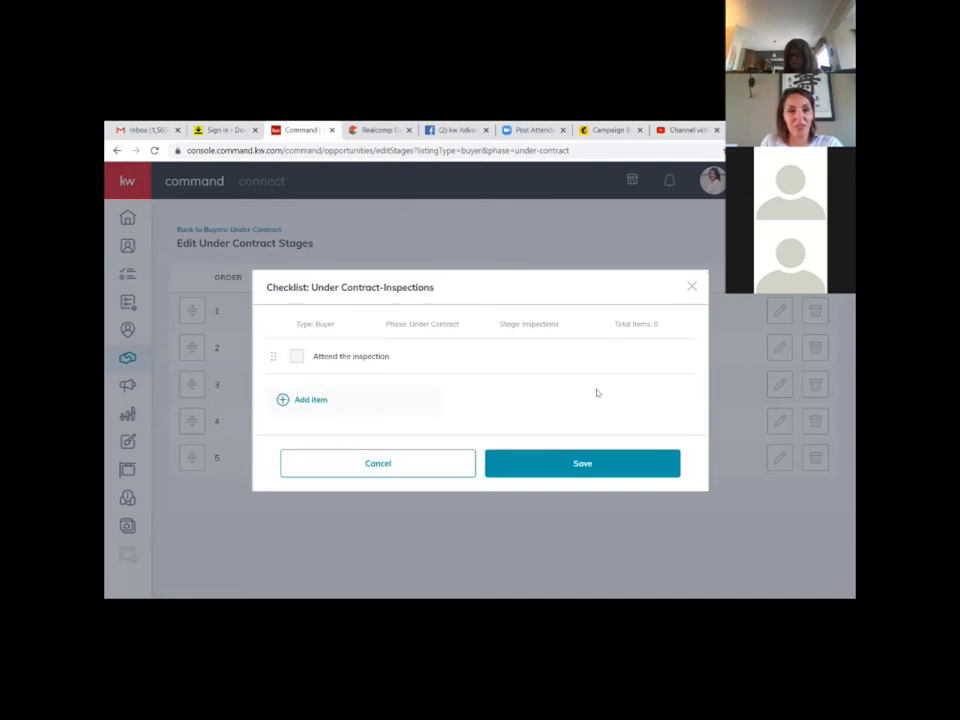
Step: Add "Review the report" as another item in the Inspections checklist
{"action": "left_click", "coordinate": [305, 399]}
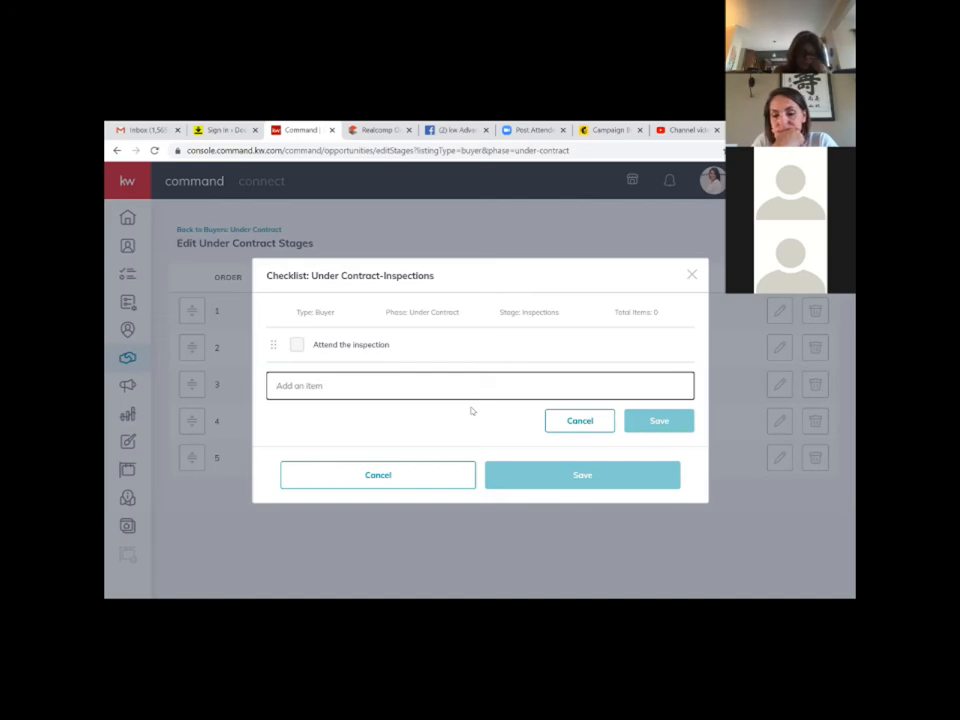
{"action": "type", "text": "Rev"}
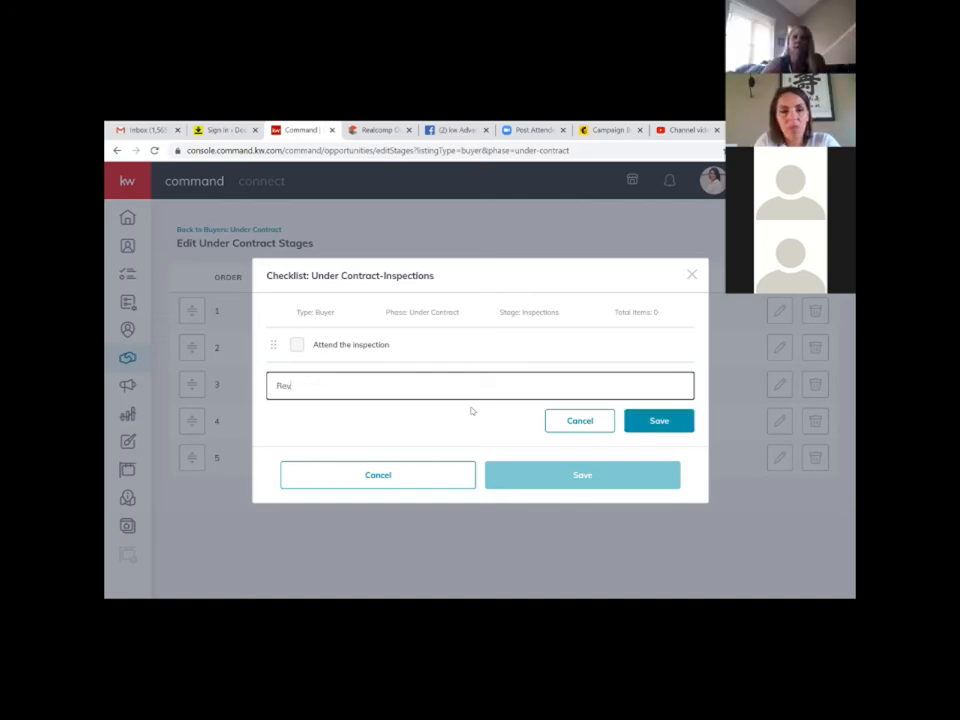
{"action": "type", "text": "iew the report"}
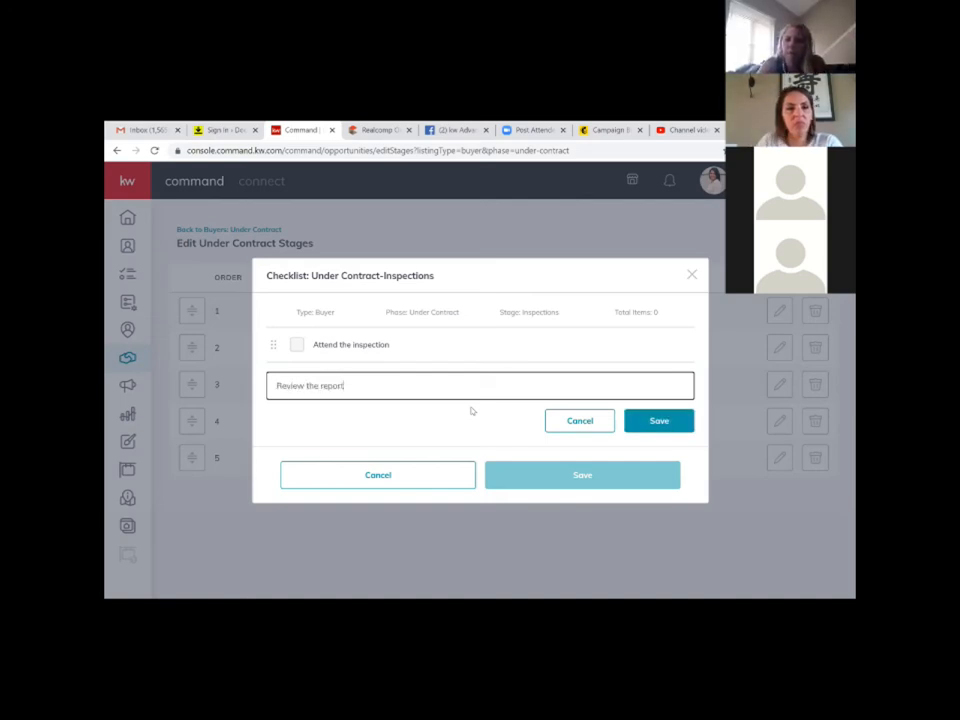
{"action": "left_click", "coordinate": [664, 421]}
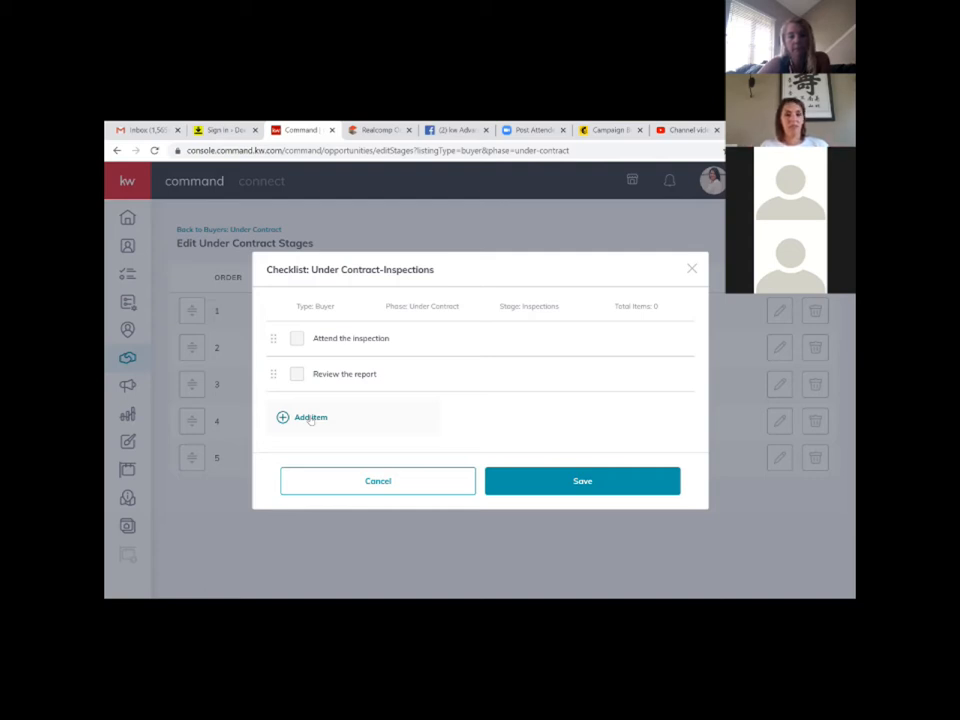
Step: Add "Satisfied or Dissatisfied with findings?" as another item in the Inspections checklist, correcting the misspelled words
{"action": "left_click", "coordinate": [310, 418]}
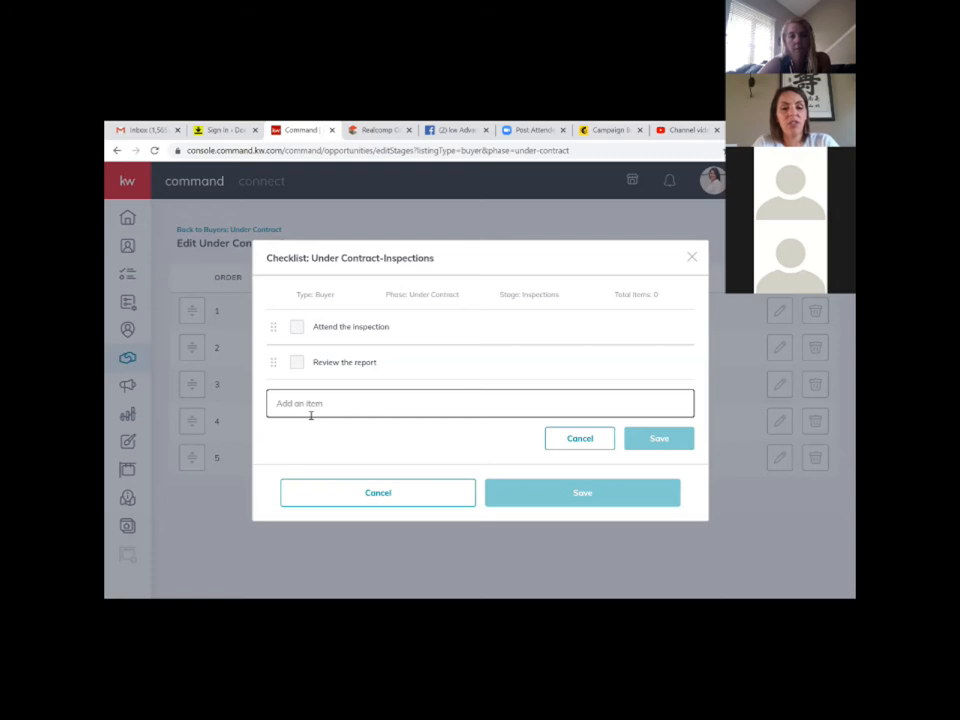
{"action": "type", "text": "Accept"}
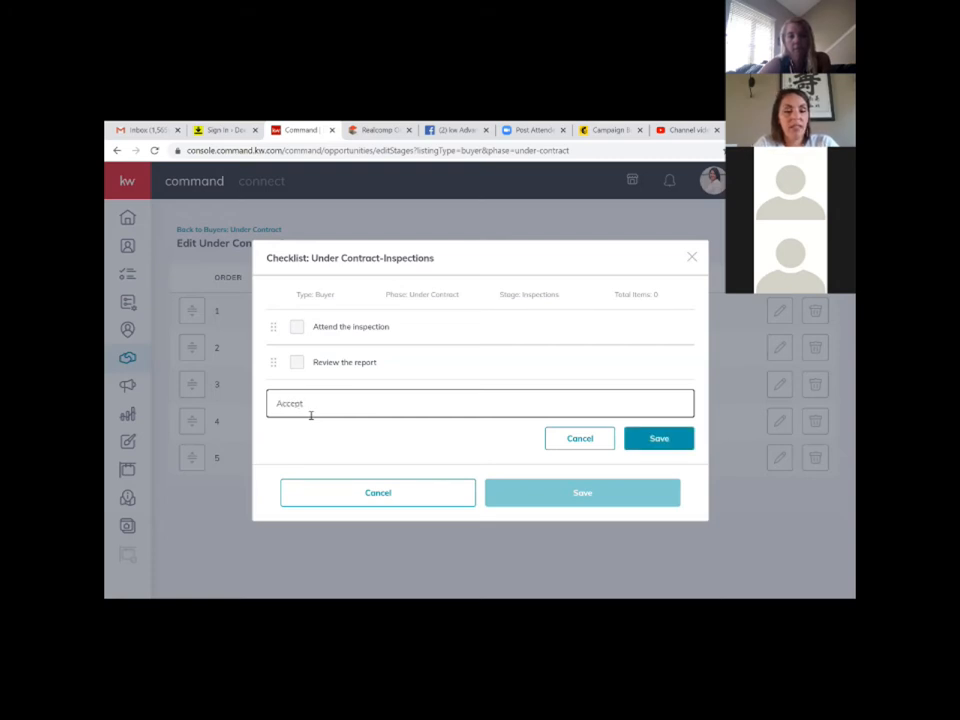
{"action": "type", "text": " or"}
{"action": "key", "text": "BackSpace"}
{"action": "key", "text": "BackSpace"}
{"action": "key", "text": "BackSpace"}
{"action": "key", "text": "BackSpace"}
{"action": "key", "text": "BackSpace"}
{"action": "key", "text": "BackSpace"}
{"action": "key", "text": "BackSpace"}
{"action": "key", "text": "BackSpace"}
{"action": "key", "text": "BackSpace"}
{"action": "type", "text": "Satisfied or Disastisfied wtih finding"}
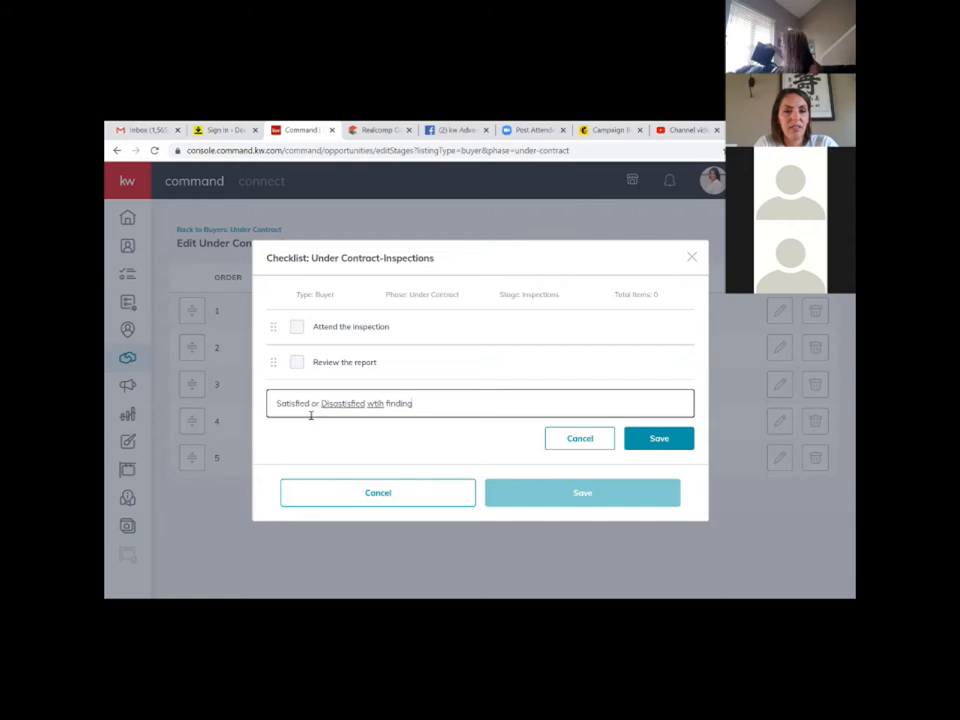
{"action": "type", "text": "s"}
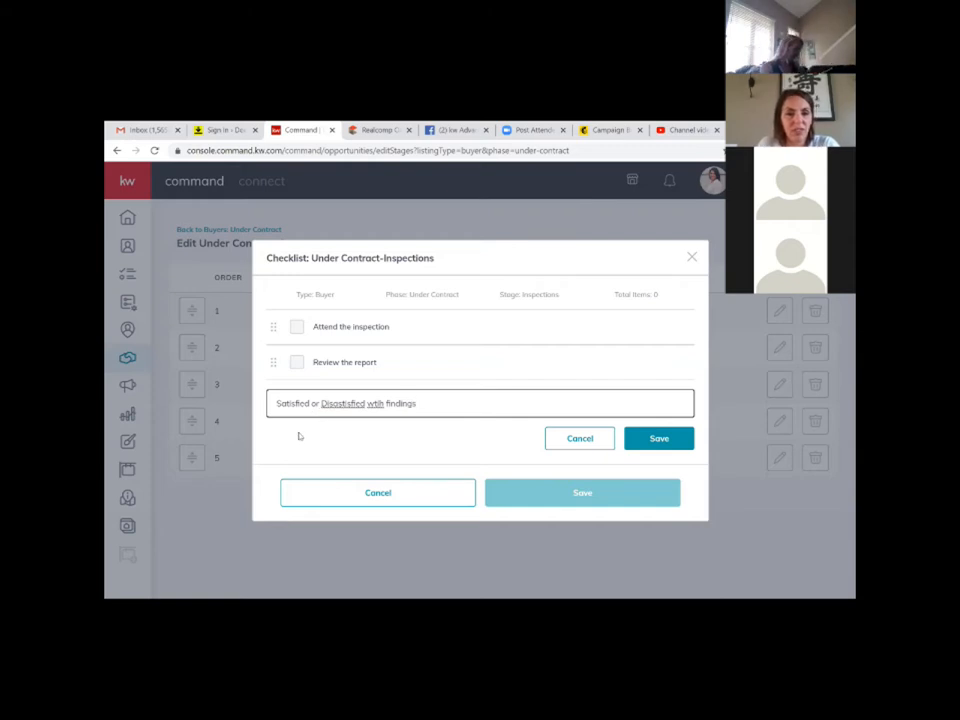
{"action": "right_click", "coordinate": [375, 404]}
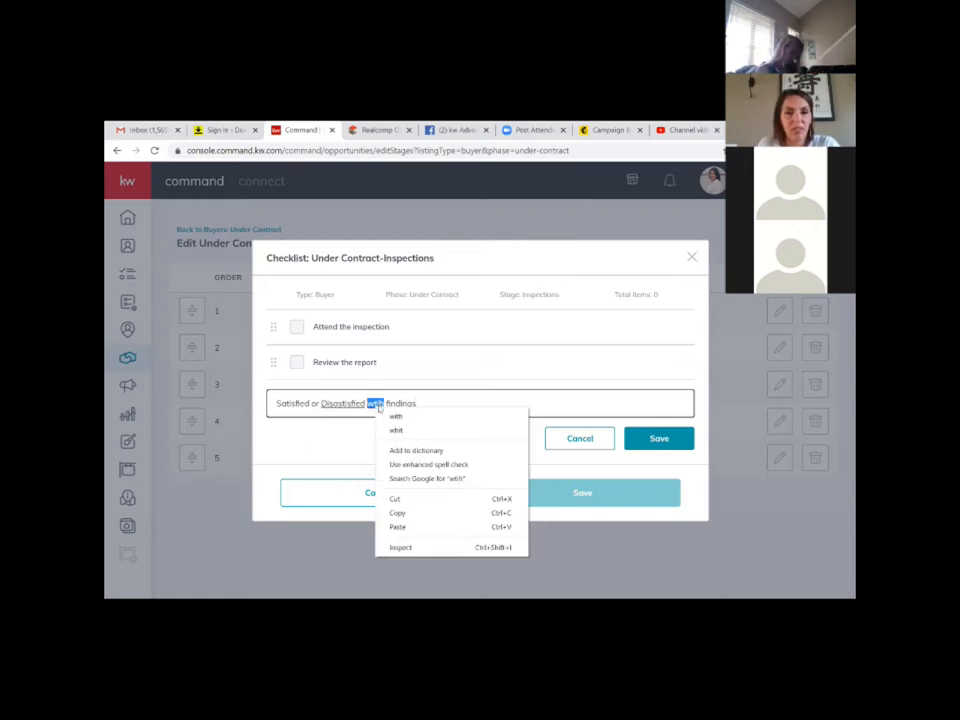
{"action": "left_click", "coordinate": [392, 416]}
{"action": "right_click", "coordinate": [344, 402]}
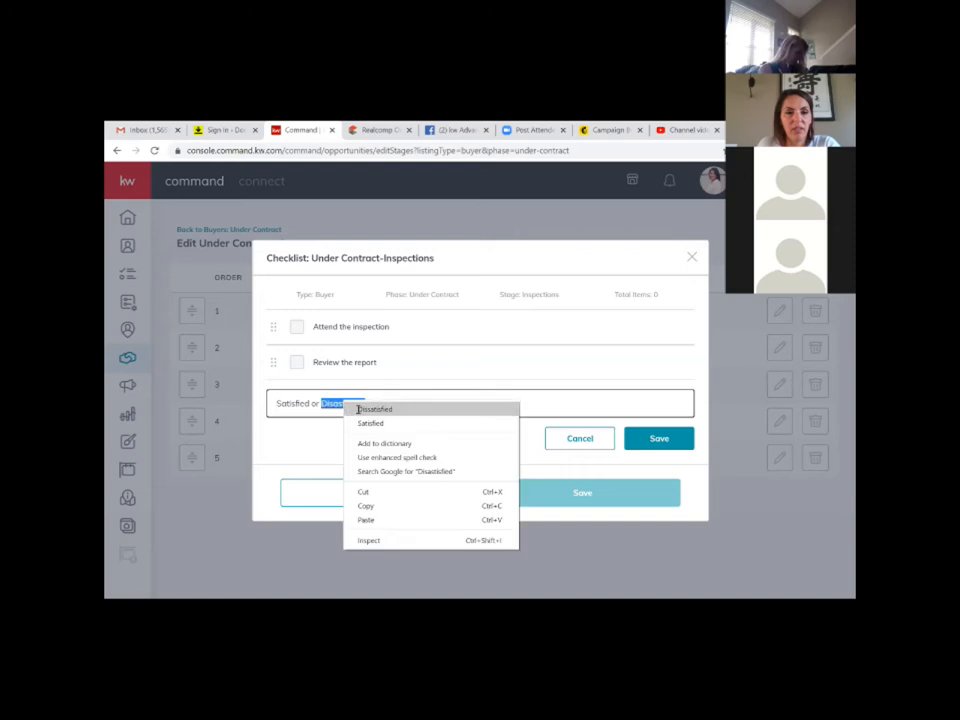
{"action": "left_click", "coordinate": [356, 410]}
{"action": "type", "text": "?"}
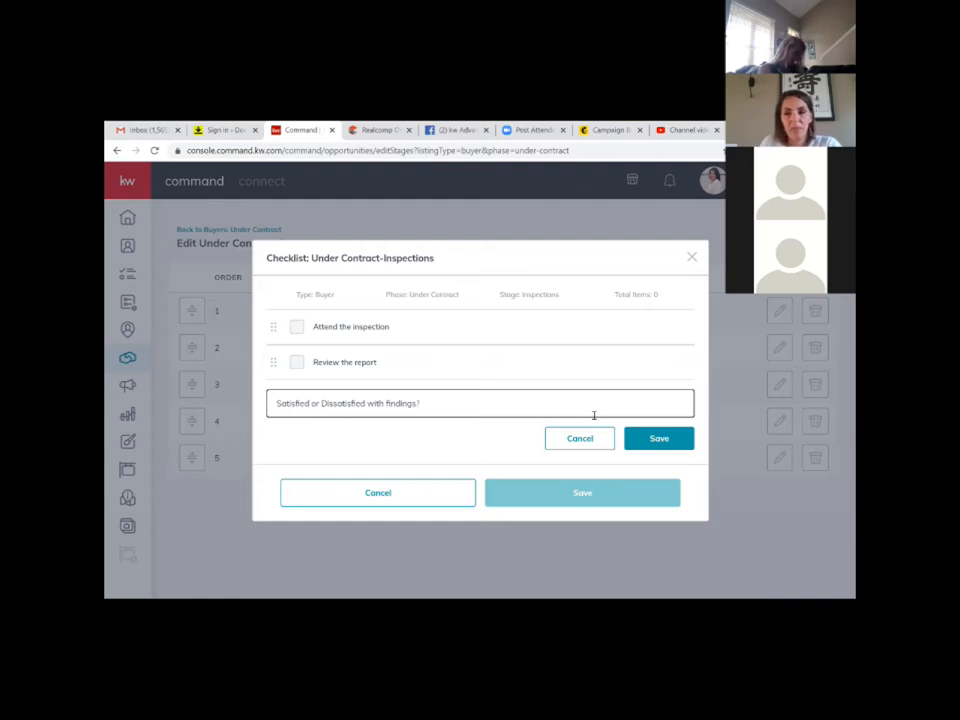
{"action": "left_click", "coordinate": [659, 438]}
Step: Add "Generate Addendum to be signed by buyers" as another item in the Inspections checklist
{"action": "left_click", "coordinate": [305, 435]}
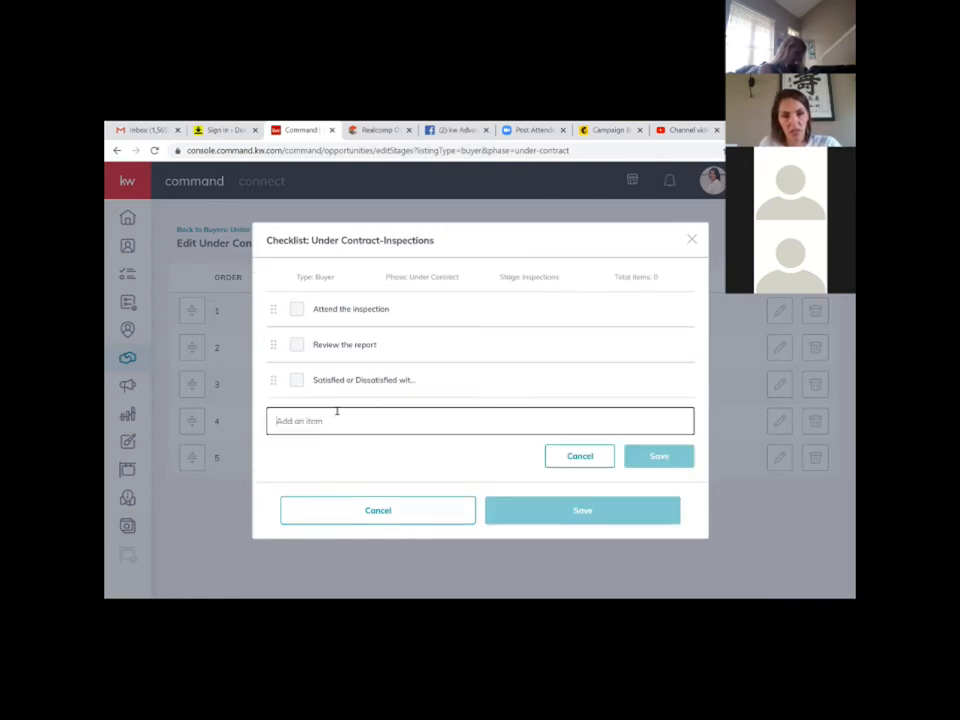
{"action": "type", "text": "Gener"}
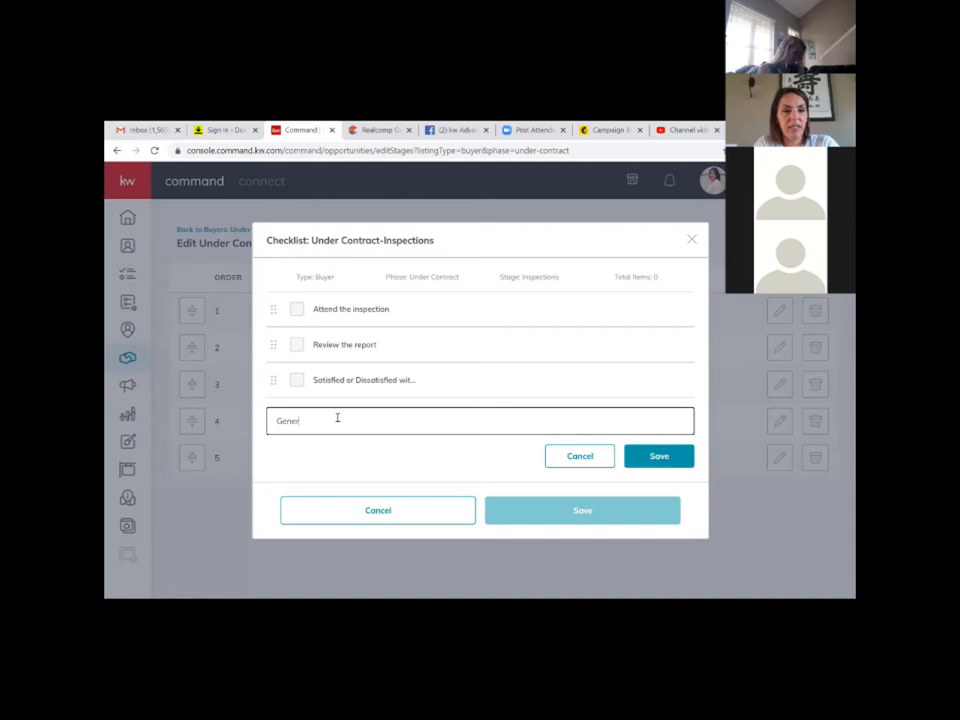
{"action": "type", "text": "ate Addendum"}
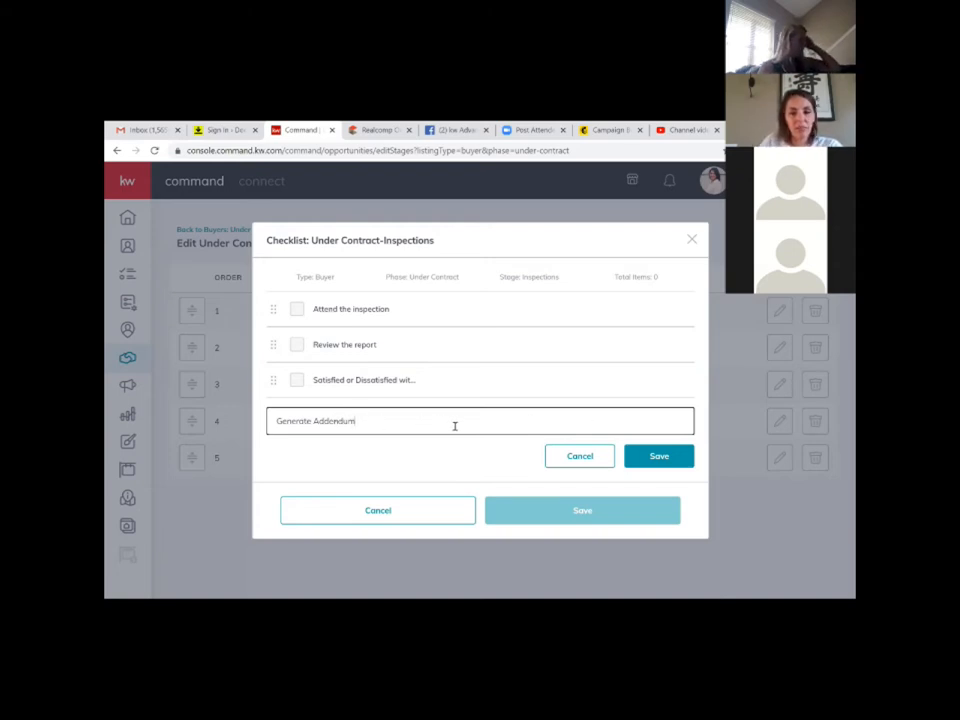
{"action": "type", "text": "to be sign"}
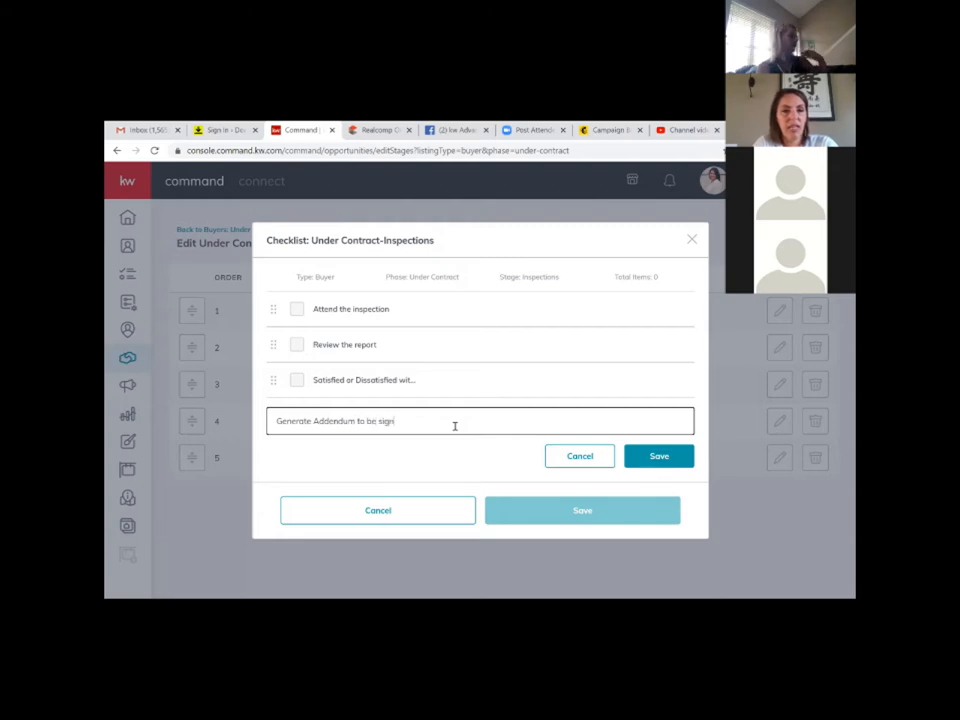
{"action": "type", "text": "ed by buyers"}
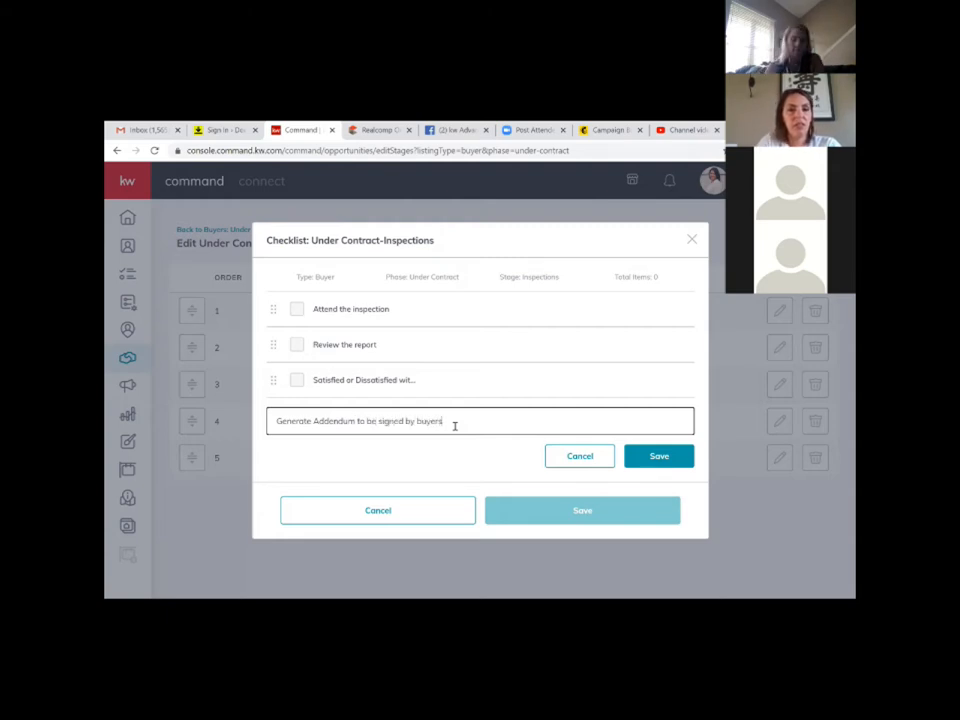
{"action": "left_click", "coordinate": [655, 455]}
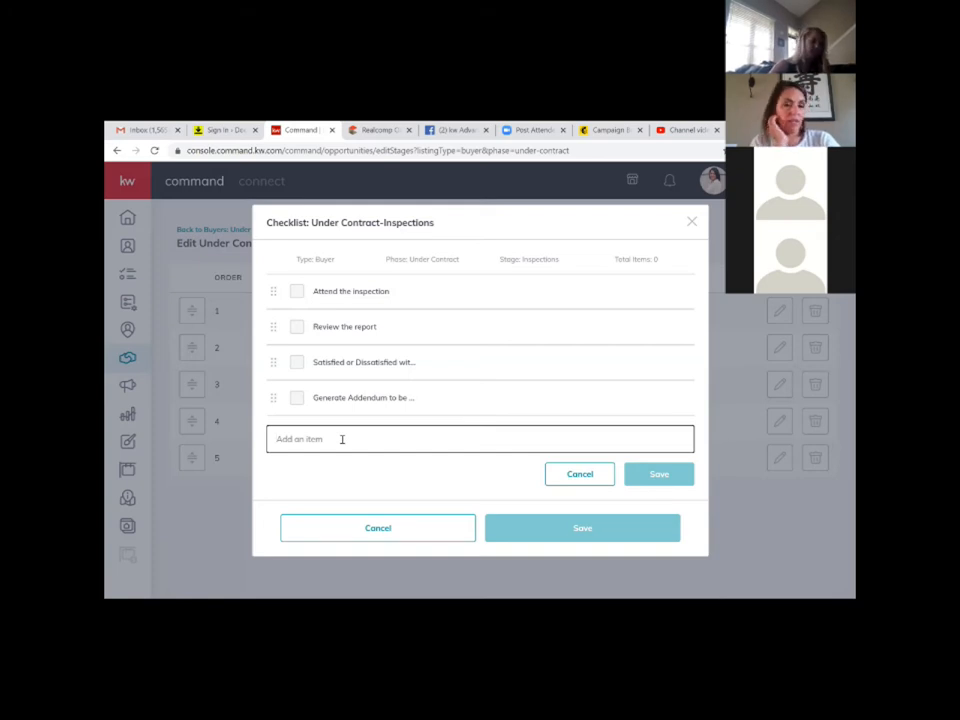
Step: Add "Send Addendum to listing agent" as another item in the Inspections checklist
{"action": "type", "text": "Se"}
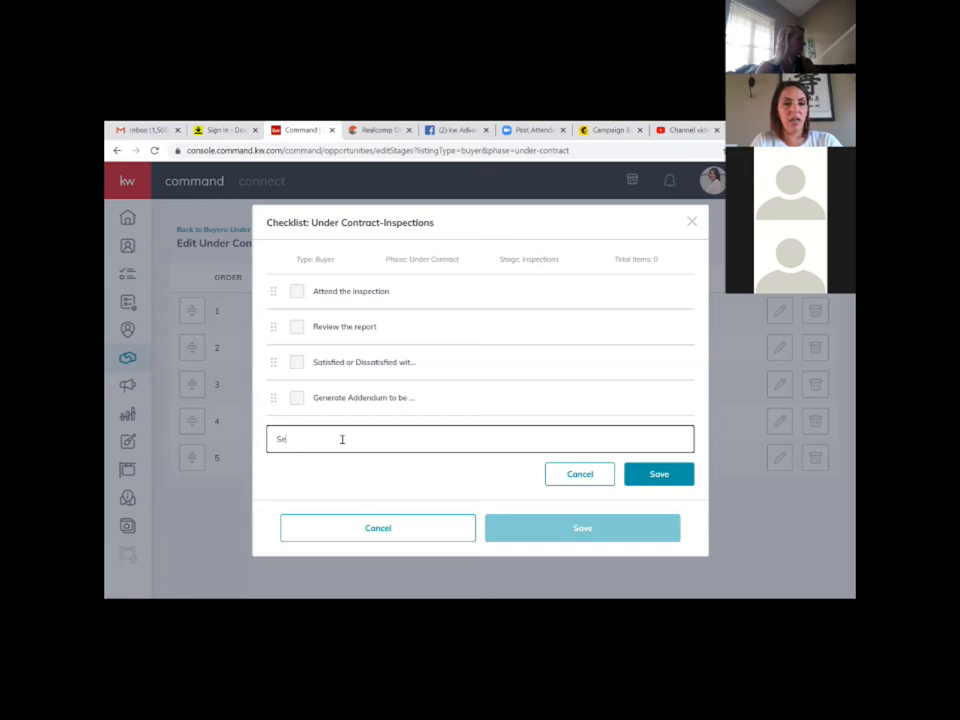
{"action": "type", "text": "nd Adde"}
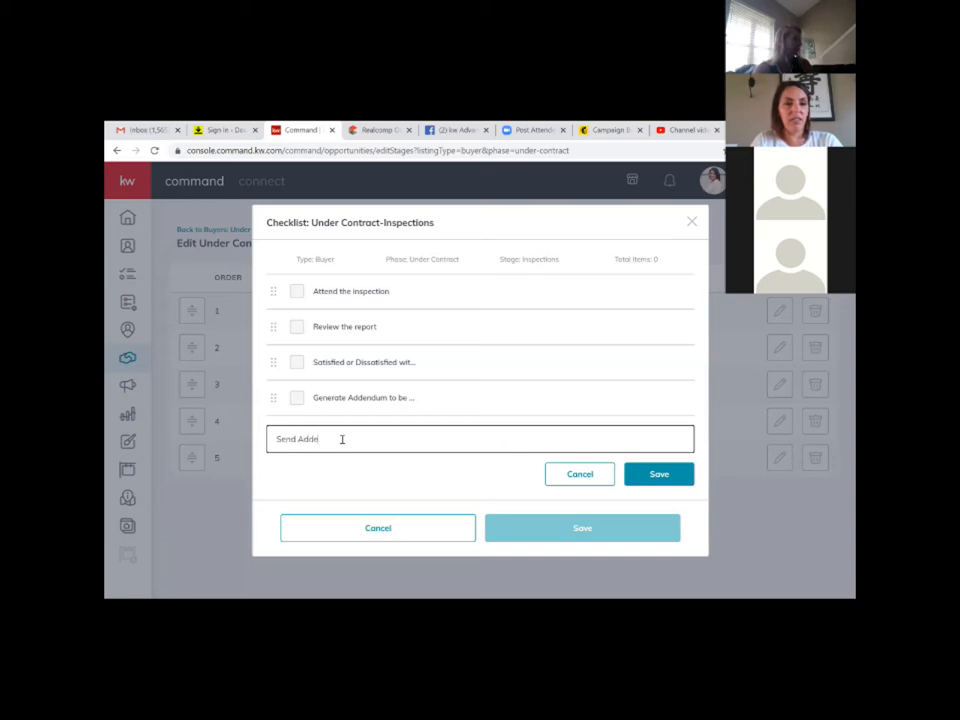
{"action": "type", "text": "dnum"}
{"action": "key", "text": "BackSpace"}
{"action": "key", "text": "BackSpace"}
{"action": "key", "text": "BackSpace"}
{"action": "key", "text": "BackSpace"}
{"action": "type", "text": "n"}
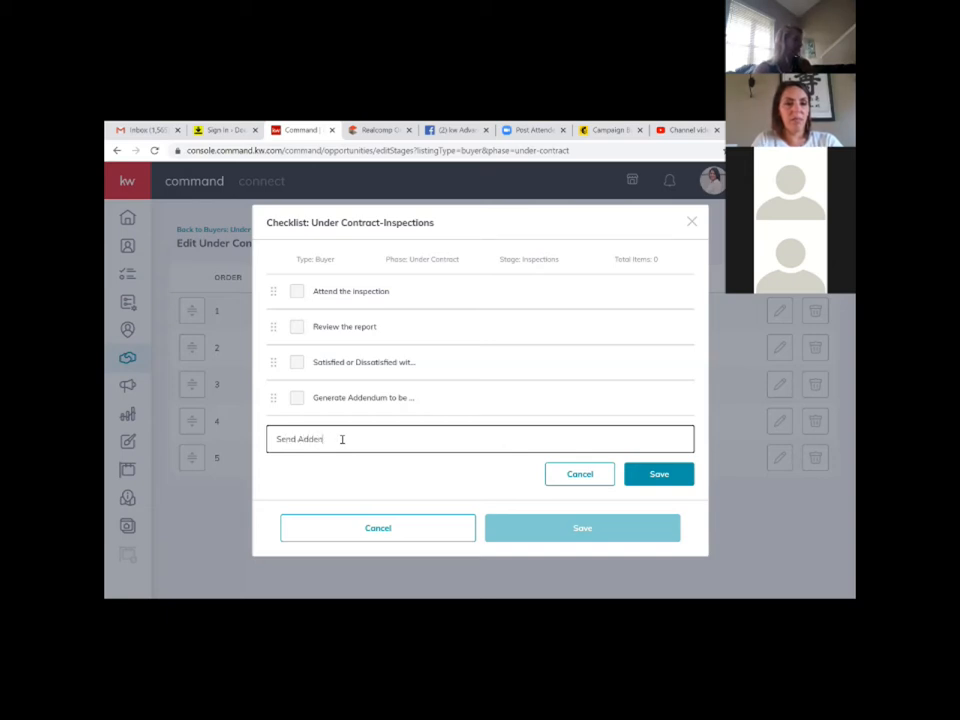
{"action": "type", "text": "dum to listing agent"}
{"action": "left_click", "coordinate": [652, 474]}
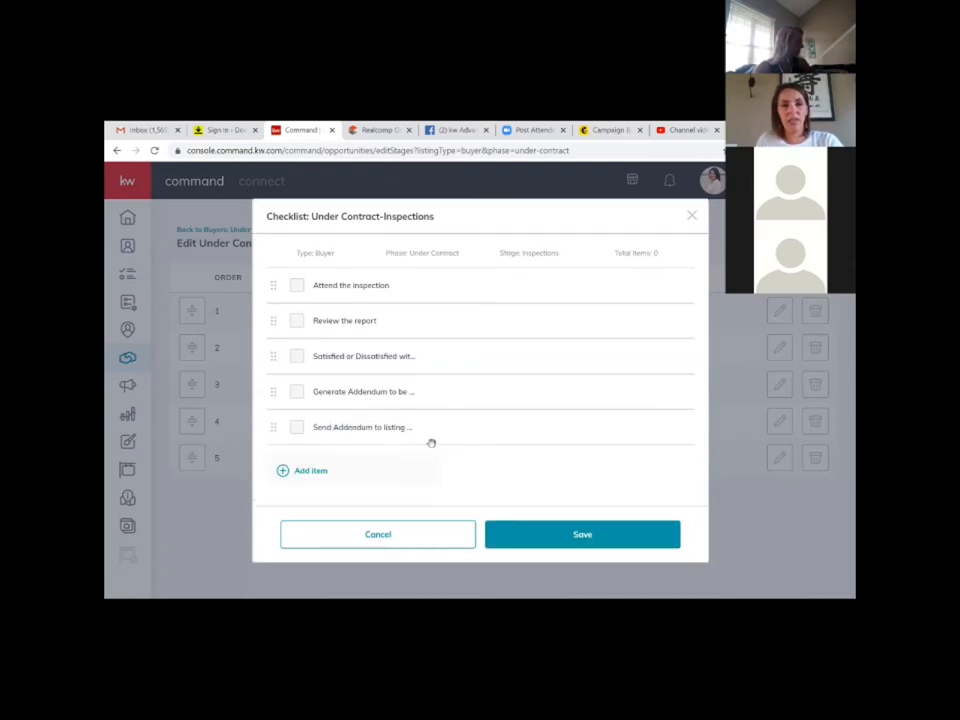
Step: Add "Receive addendum signed by sellers" as another item in the Inspections checklist
{"action": "left_click", "coordinate": [311, 471]}
{"action": "type", "text": "Receive addendum signed by sellers"}
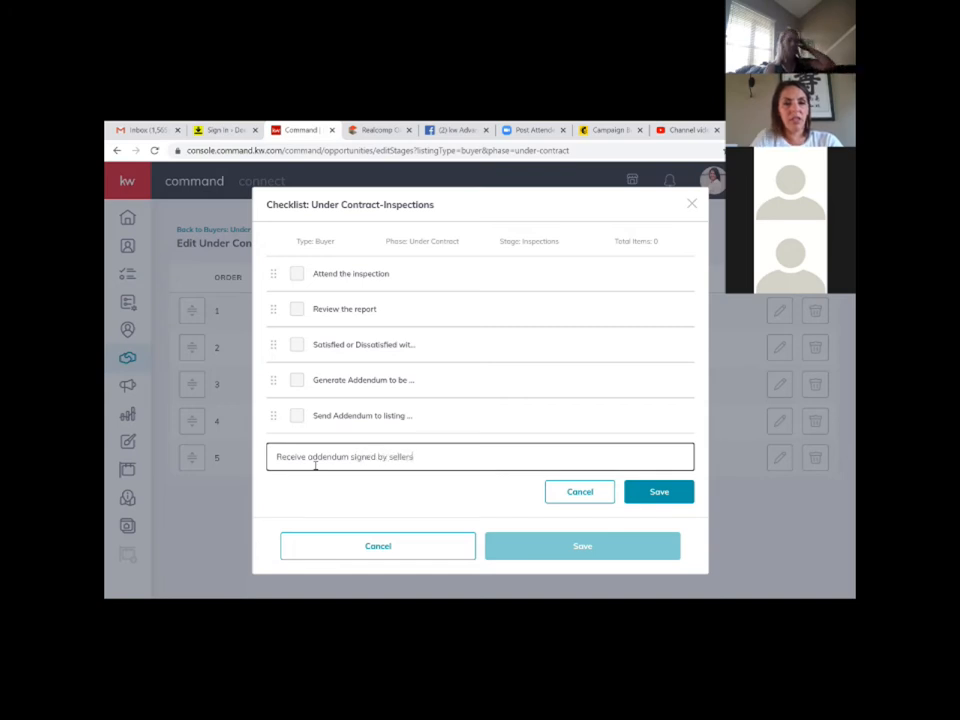
{"action": "left_click", "coordinate": [669, 492]}
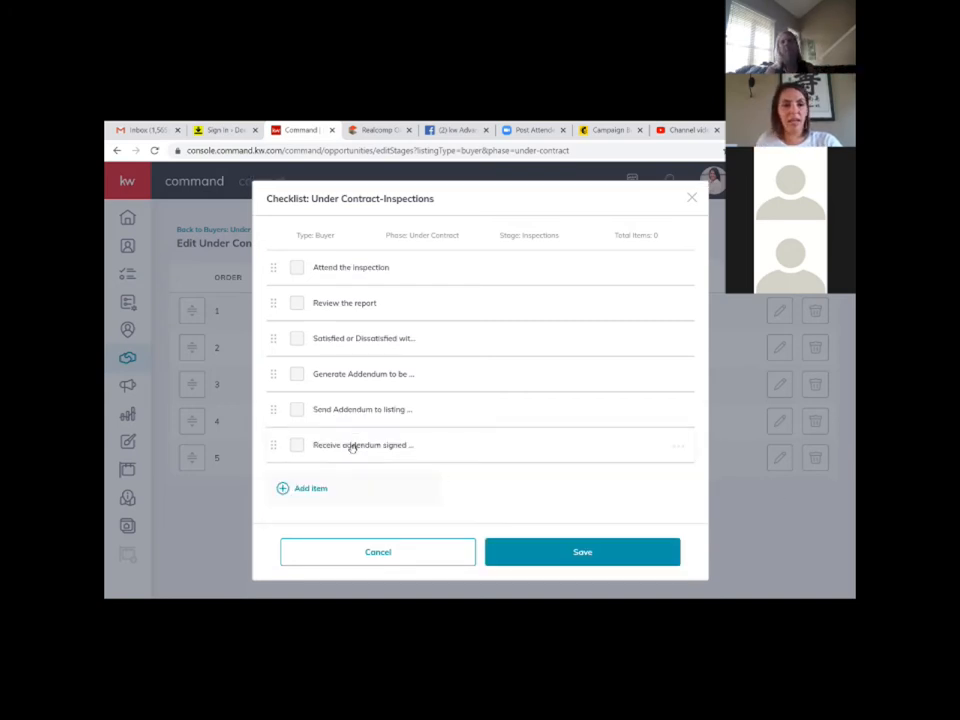
Step: Add "Submit full contract to Title with all addendums" as another item in the Inspections checklist
{"action": "left_click", "coordinate": [311, 489]}
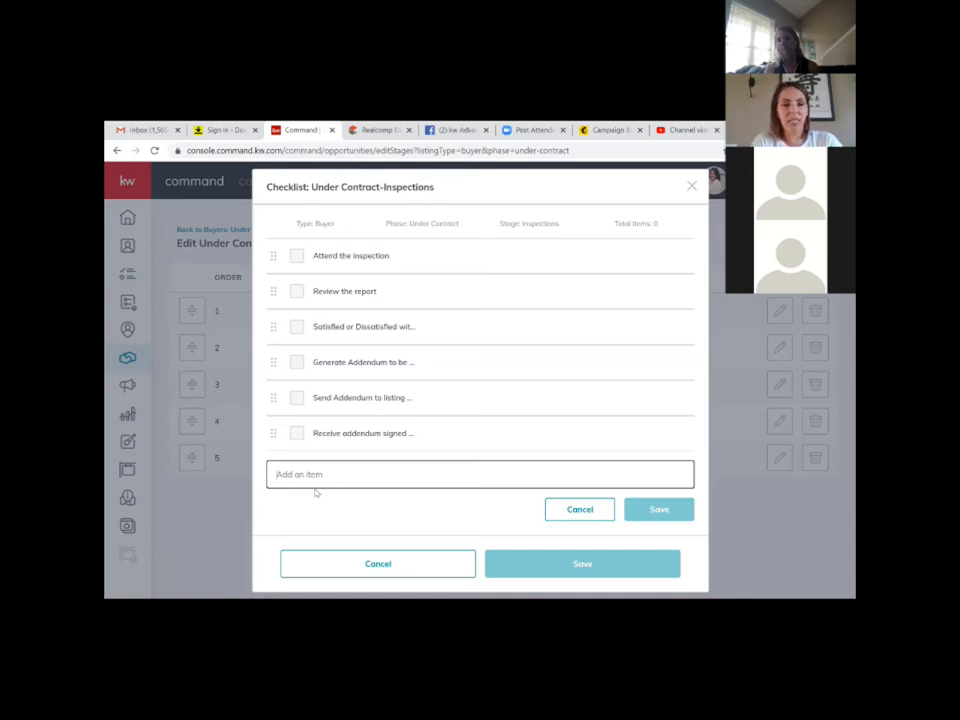
{"action": "type", "text": "Su"}
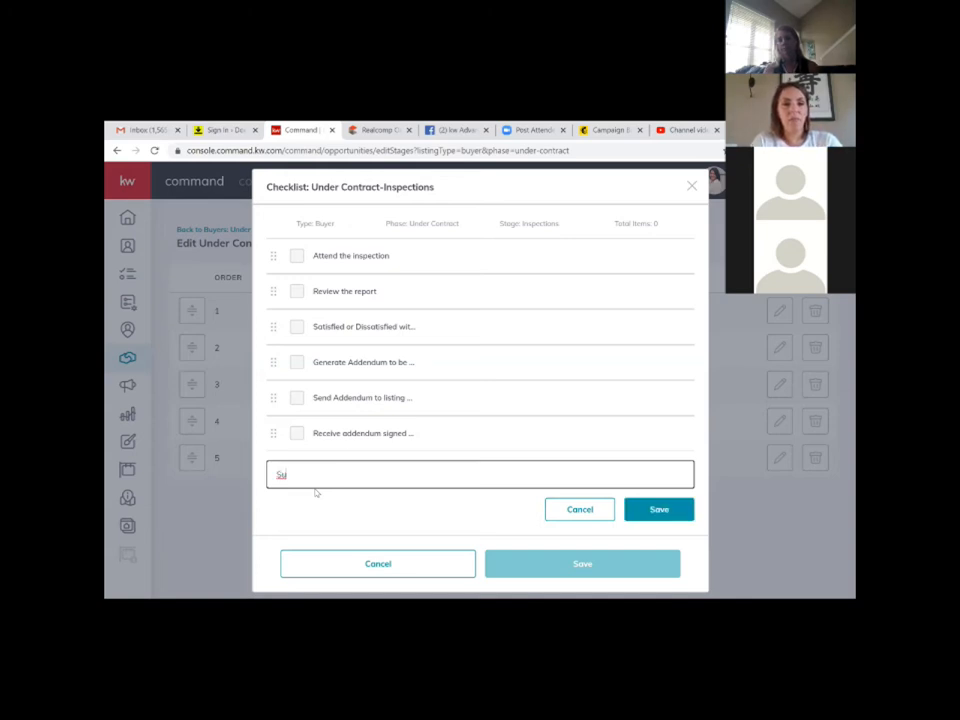
{"action": "type", "text": "bmit"}
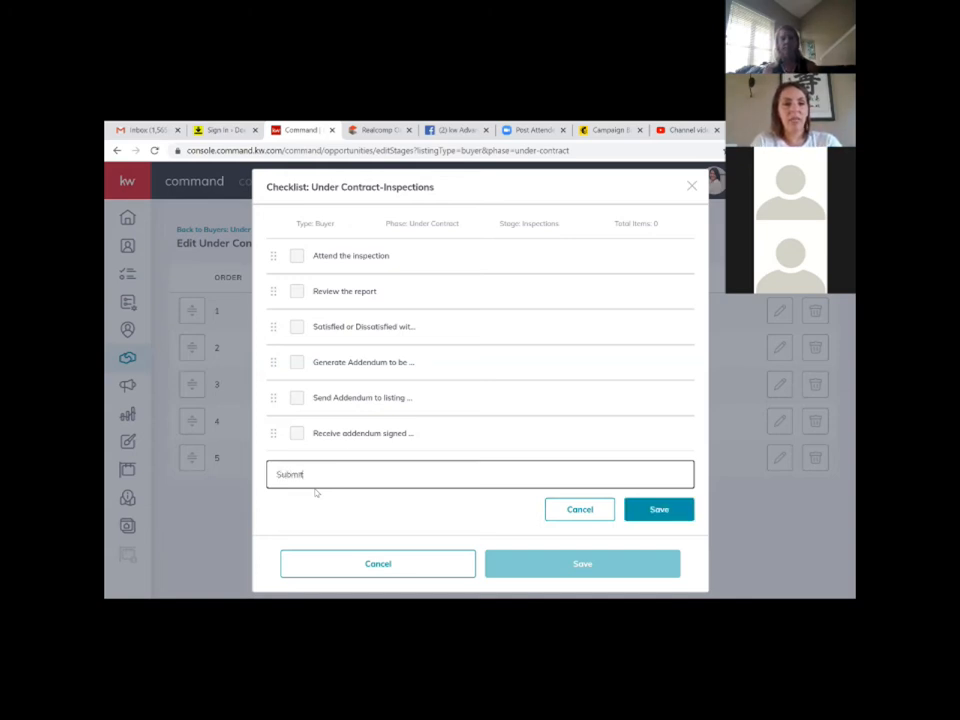
{"action": "type", "text": " full contract to Title"}
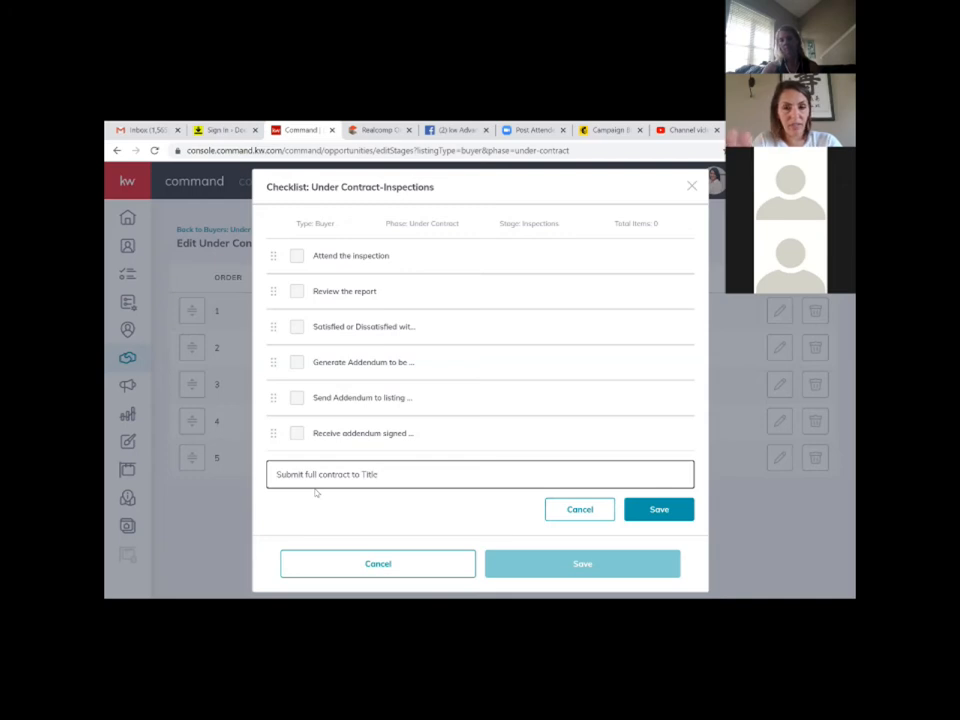
{"action": "type", "text": "with all adde"}
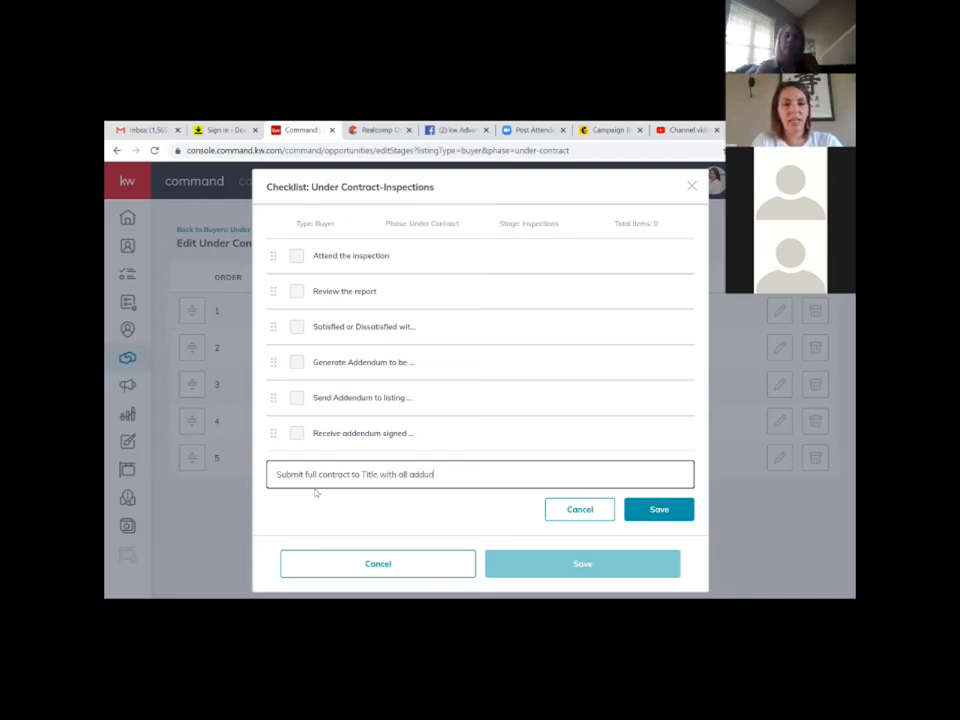
{"action": "type", "text": "ndums"}
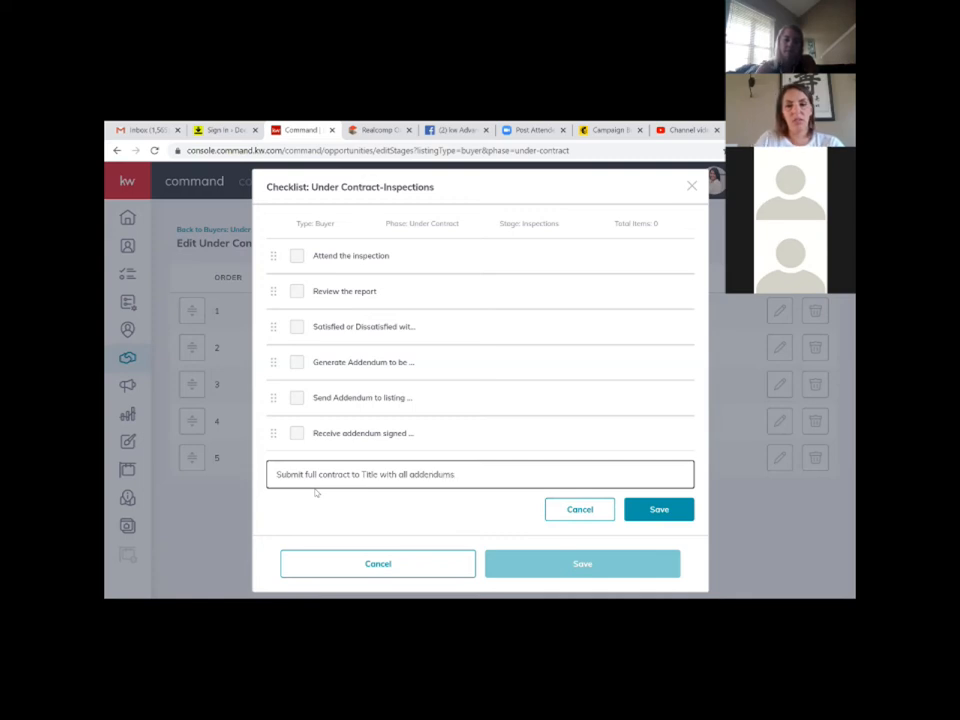
{"action": "left_click", "coordinate": [658, 509]}
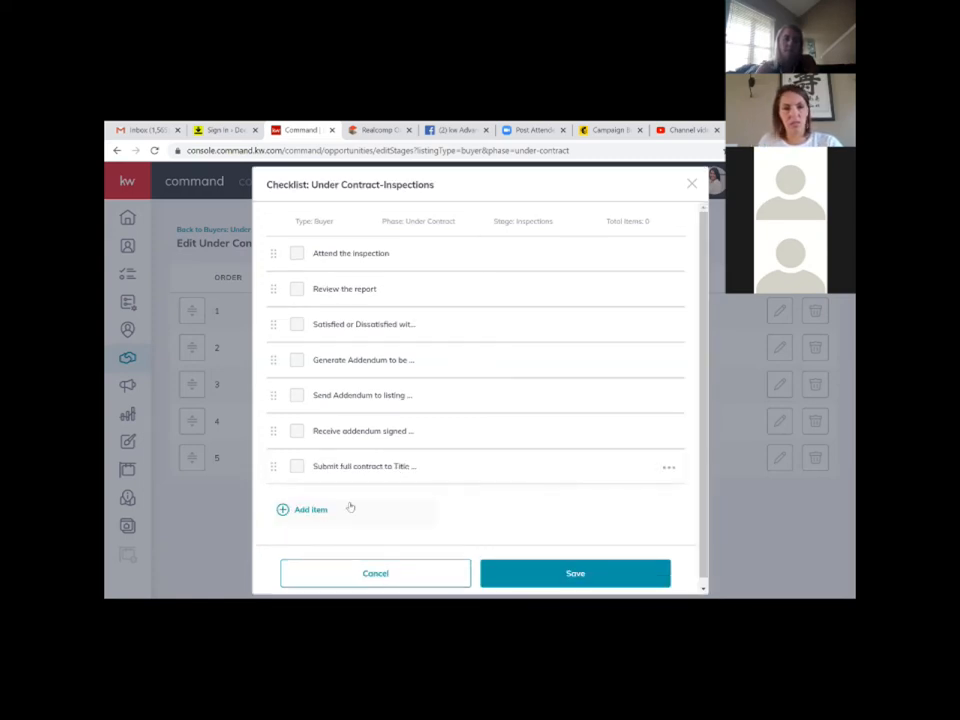
Step: Add "Advise Lender of status" as another item in the Inspections checklist
{"action": "left_click", "coordinate": [300, 510]}
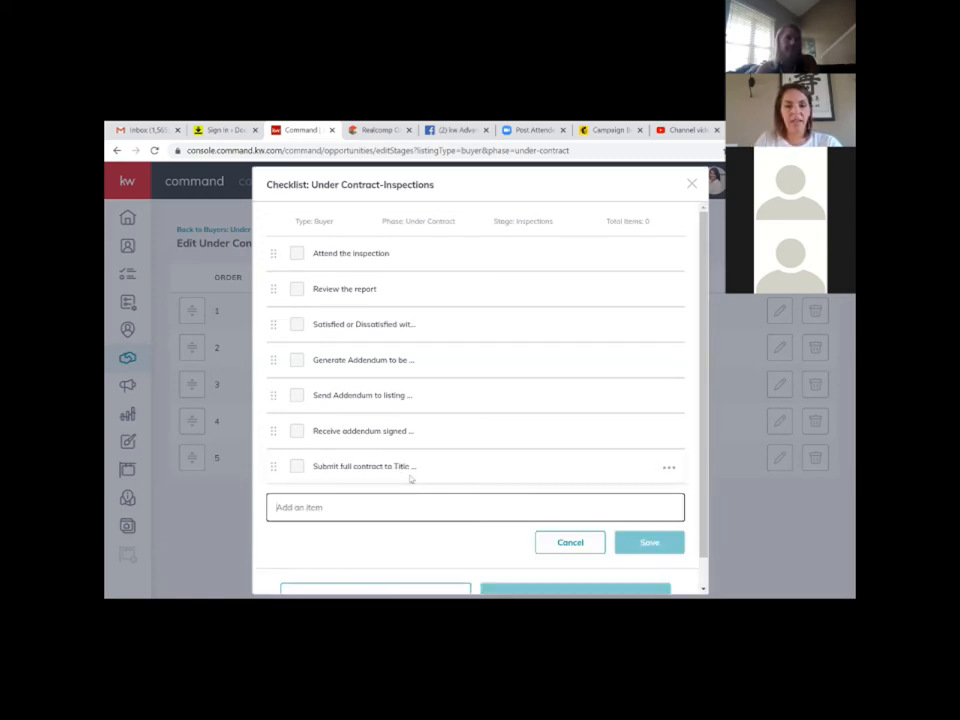
{"action": "type", "text": "Advise Lender"}
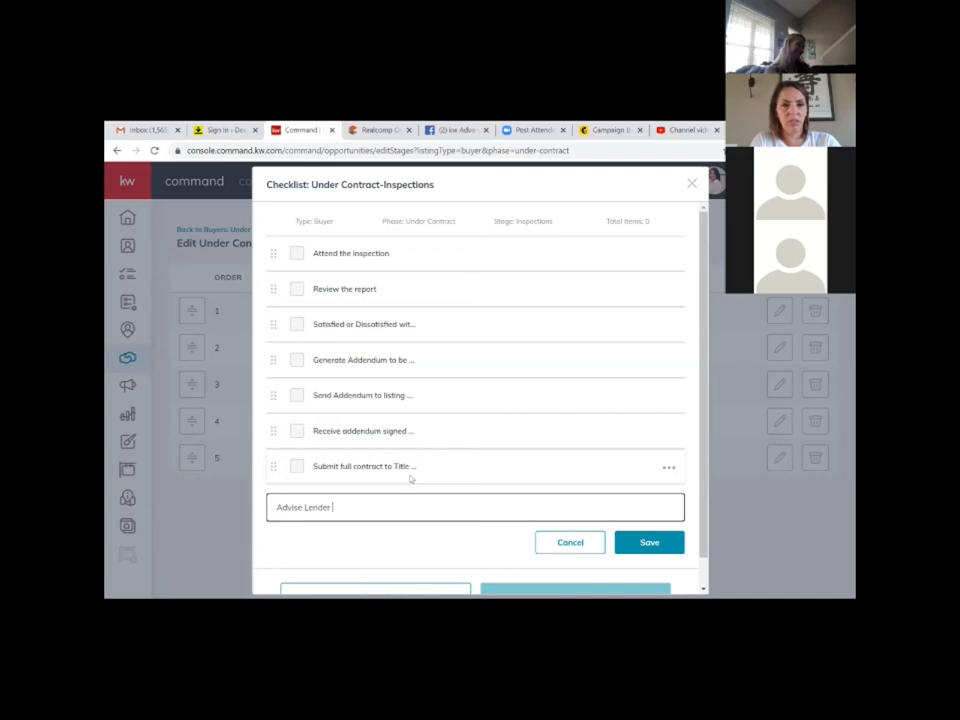
{"action": "type", "text": " of status"}
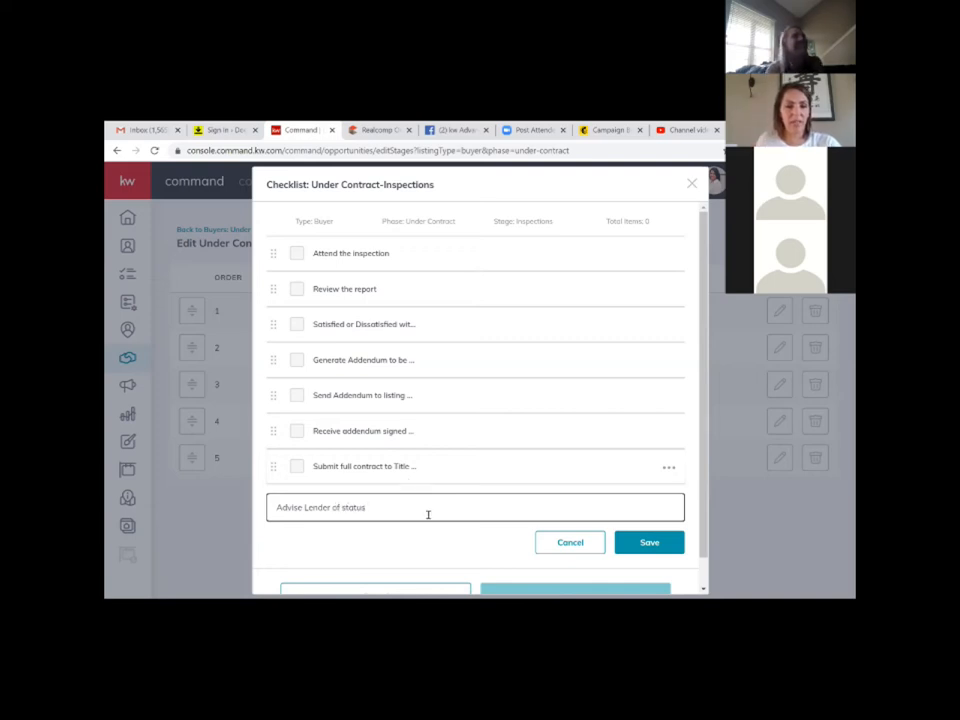
{"action": "left_click", "coordinate": [653, 543]}
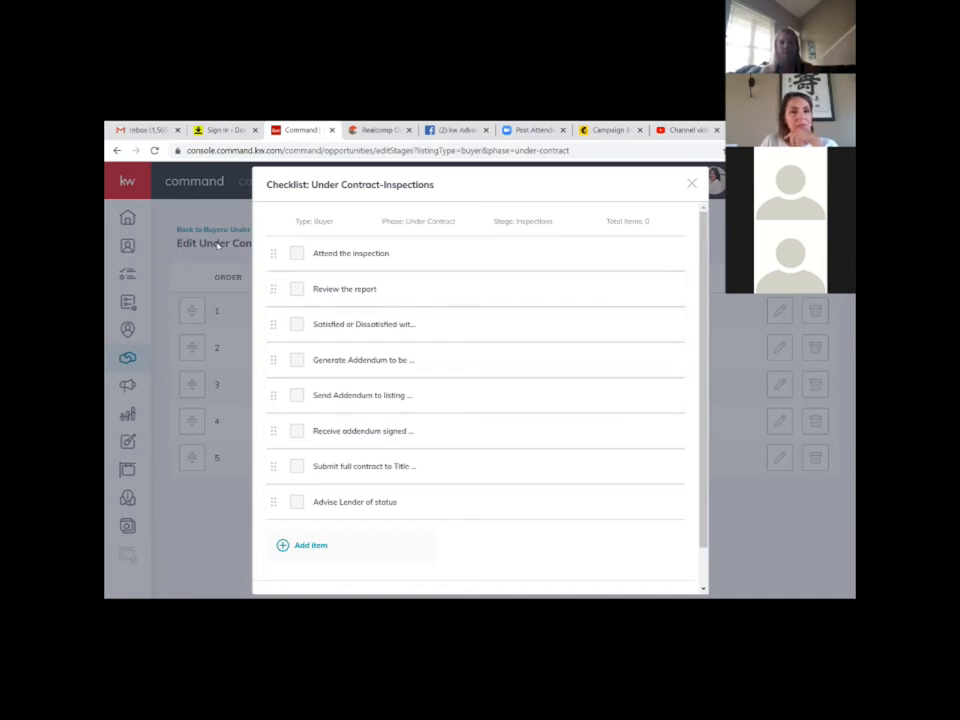
Step: Add "If applicable coordinate quotes/service people etc..." as the last item in the Inspections checklist and save the checklist
{"action": "scroll", "coordinate": [501, 456], "scroll_direction": "down", "scroll_amount": 1}
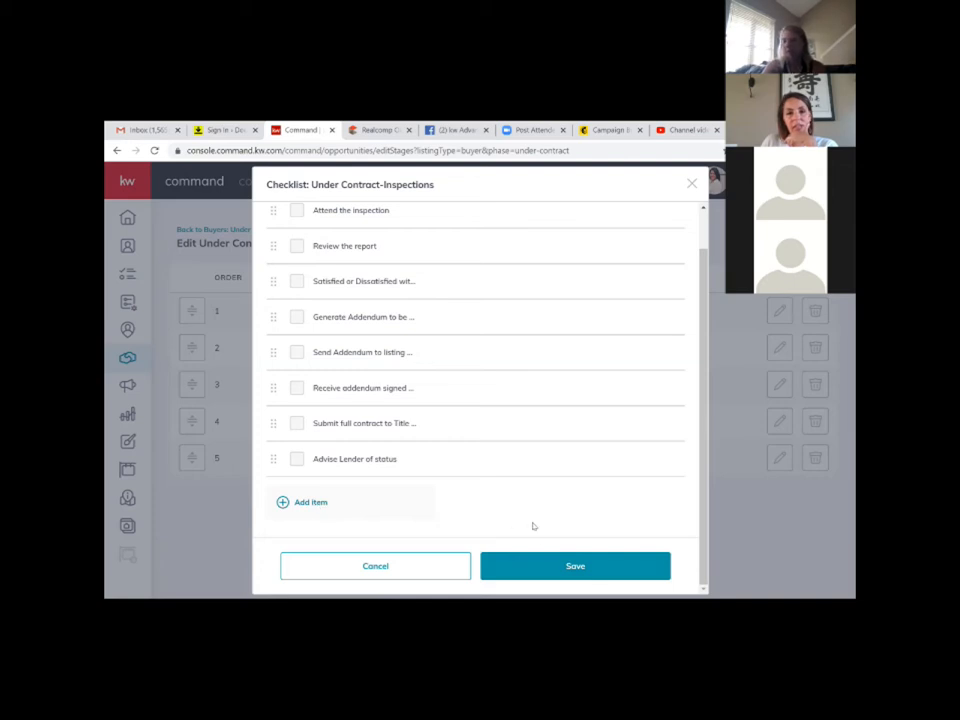
{"action": "scroll", "coordinate": [465, 469], "scroll_direction": "up", "scroll_amount": 2}
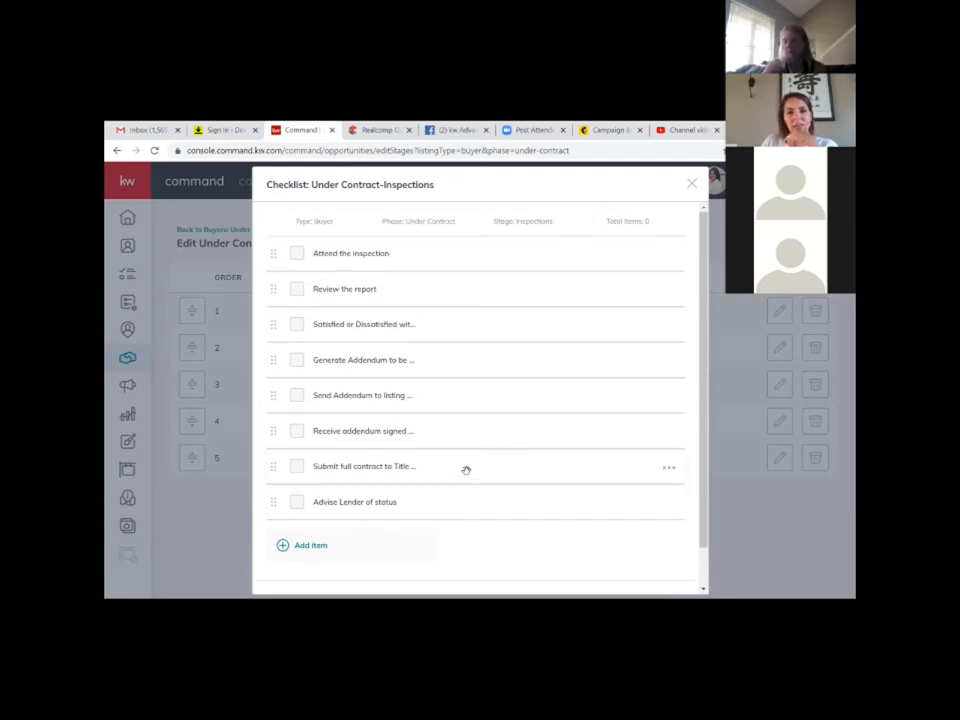
{"action": "scroll", "coordinate": [465, 470], "scroll_direction": "down", "scroll_amount": 2}
{"action": "left_click", "coordinate": [302, 499]}
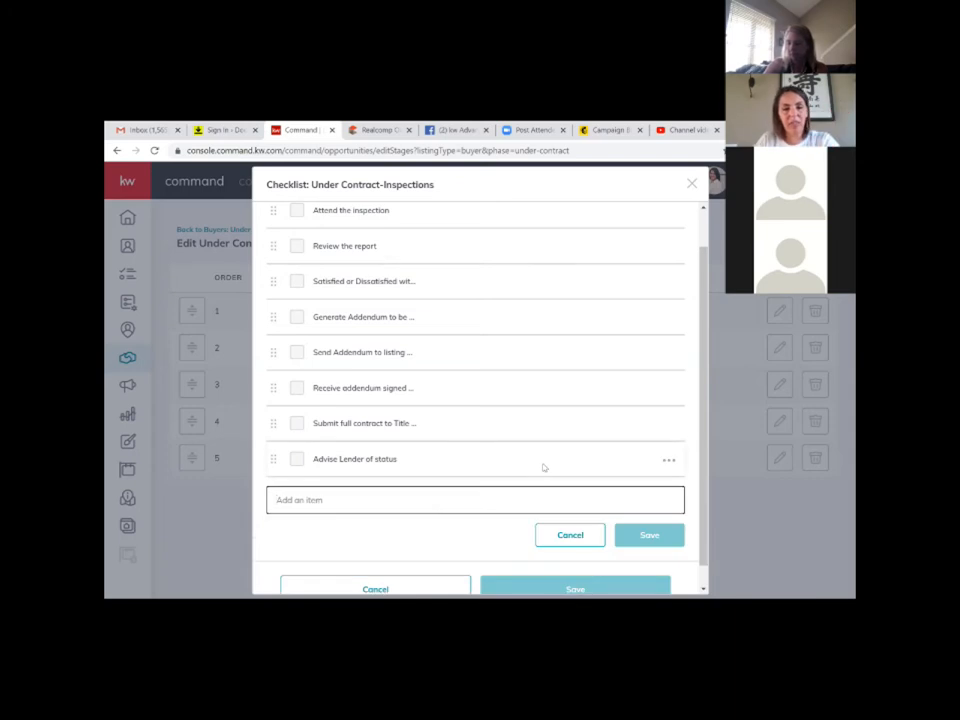
{"action": "type", "text": "If appli"}
{"action": "type", "text": "ca"}
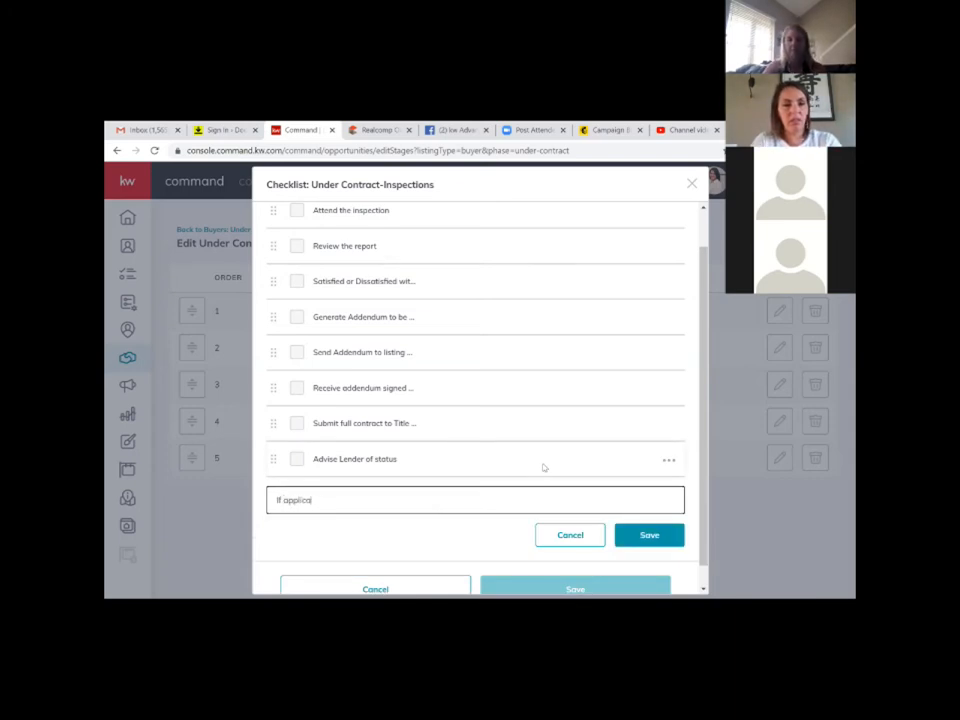
{"action": "type", "text": "ble co"}
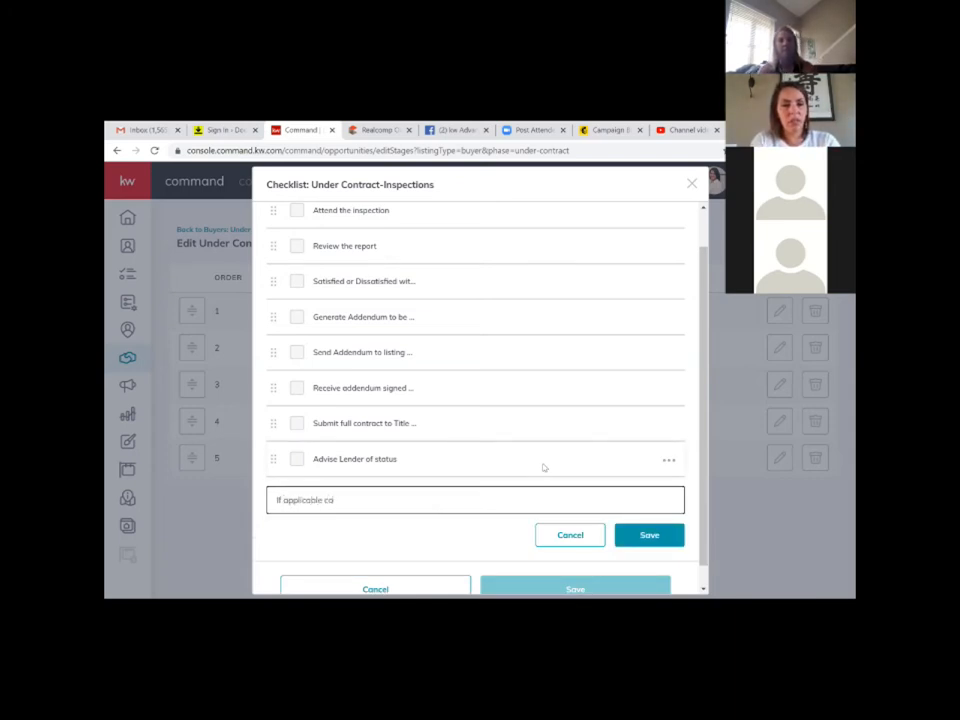
{"action": "type", "text": "ordinate "}
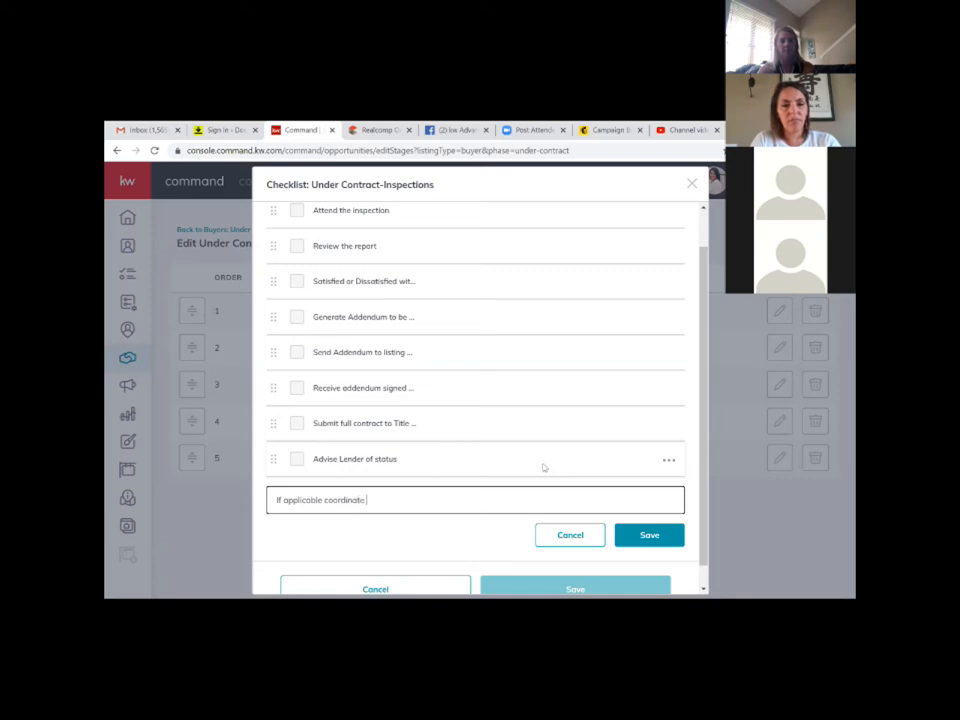
{"action": "type", "text": "quotes/service people etc..."}
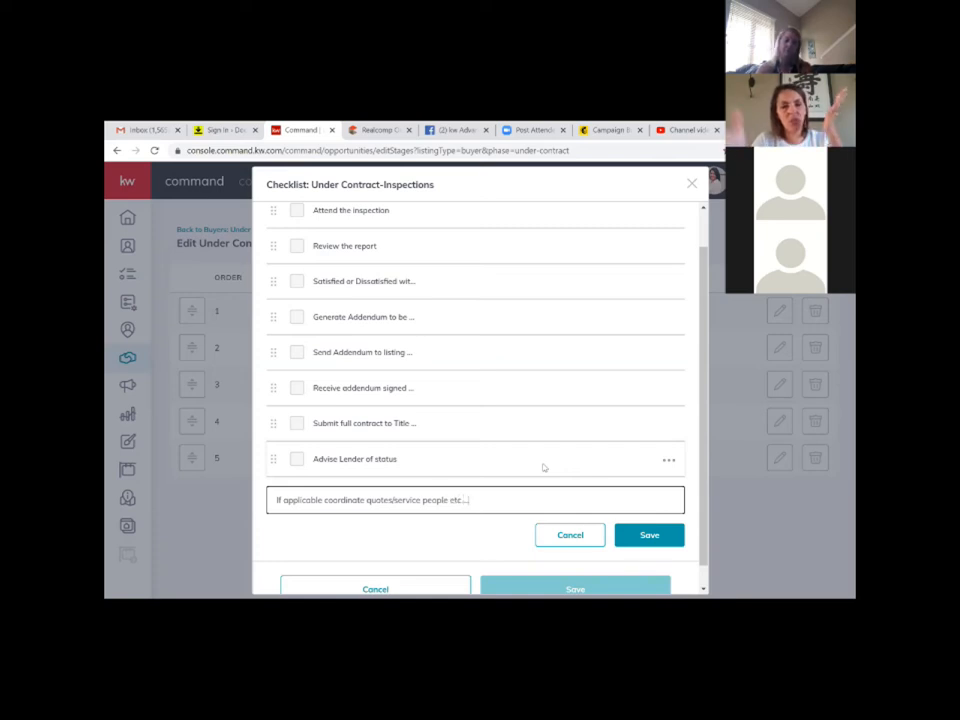
{"action": "left_click", "coordinate": [648, 535]}
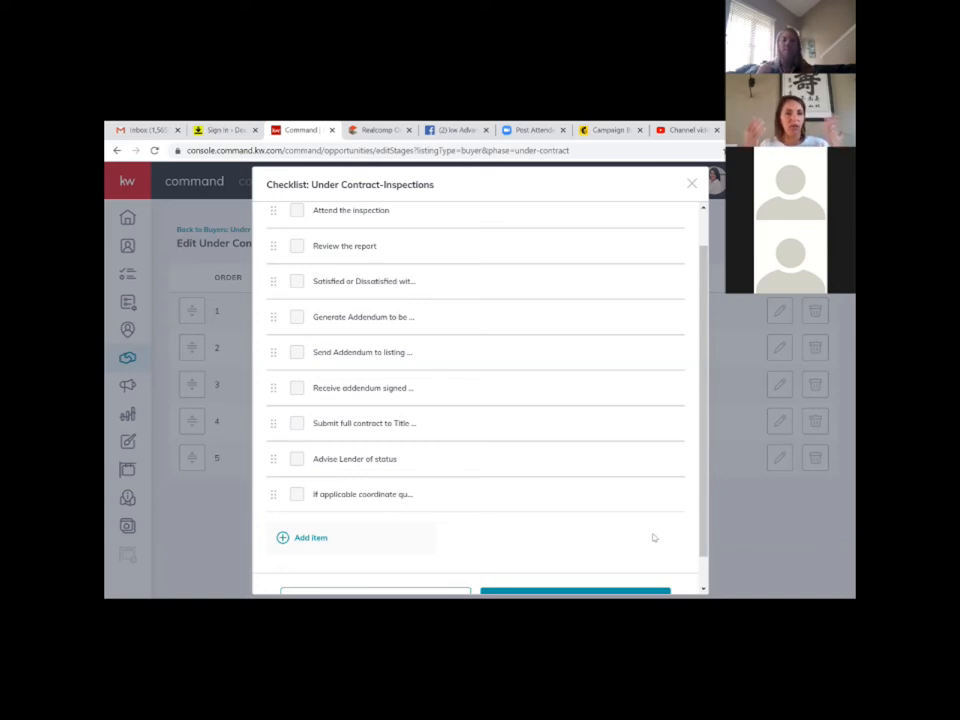
{"action": "scroll", "coordinate": [677, 553], "scroll_direction": "down", "scroll_amount": 2}
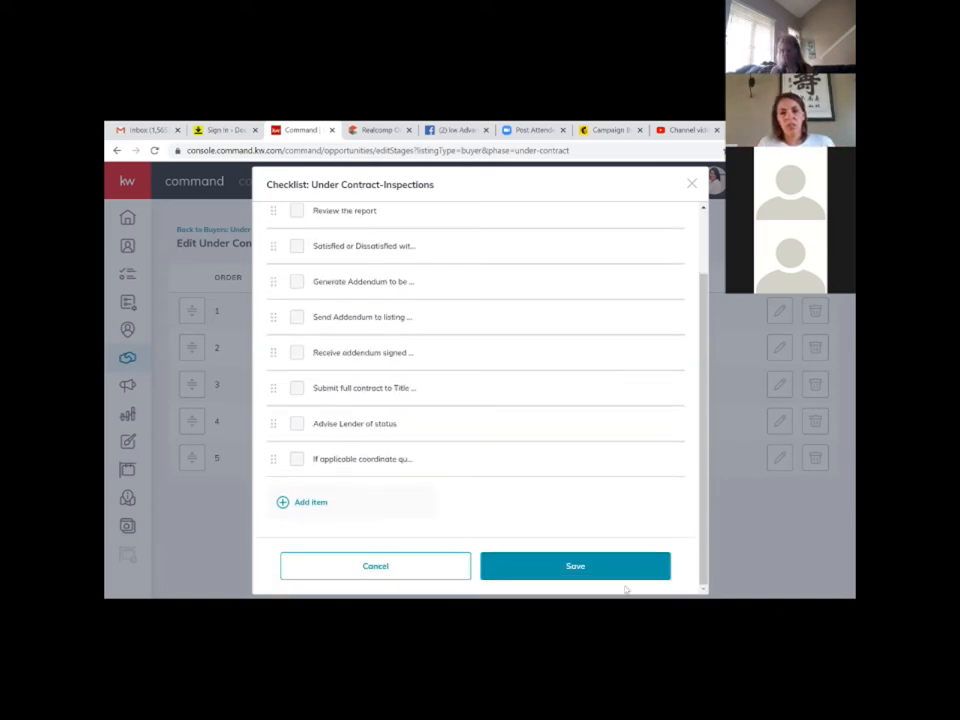
{"action": "left_click", "coordinate": [587, 576]}
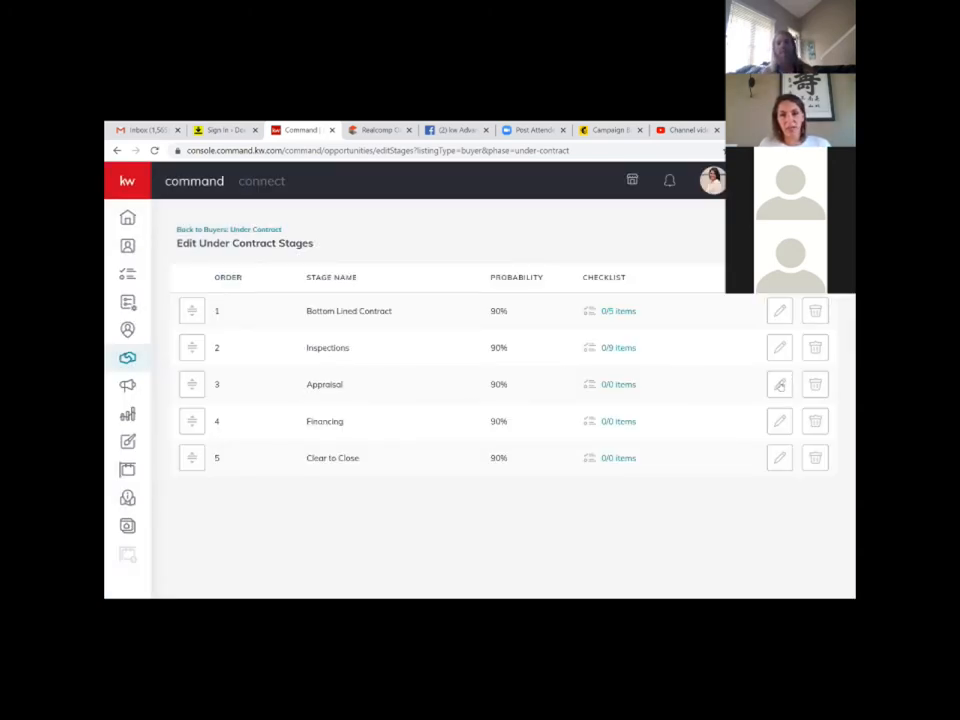
Step: Open the Appraisal stage's empty checklist and add "Confirm with Lender Appraisal is ordered" as its first item
{"action": "left_click", "coordinate": [625, 386]}
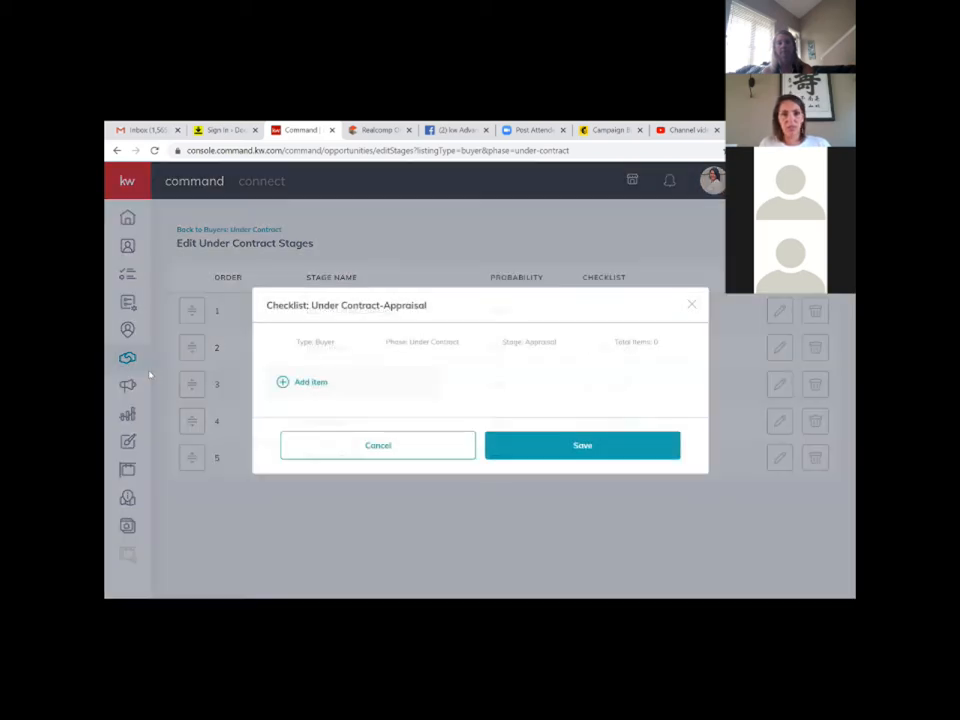
{"action": "left_click", "coordinate": [303, 381]}
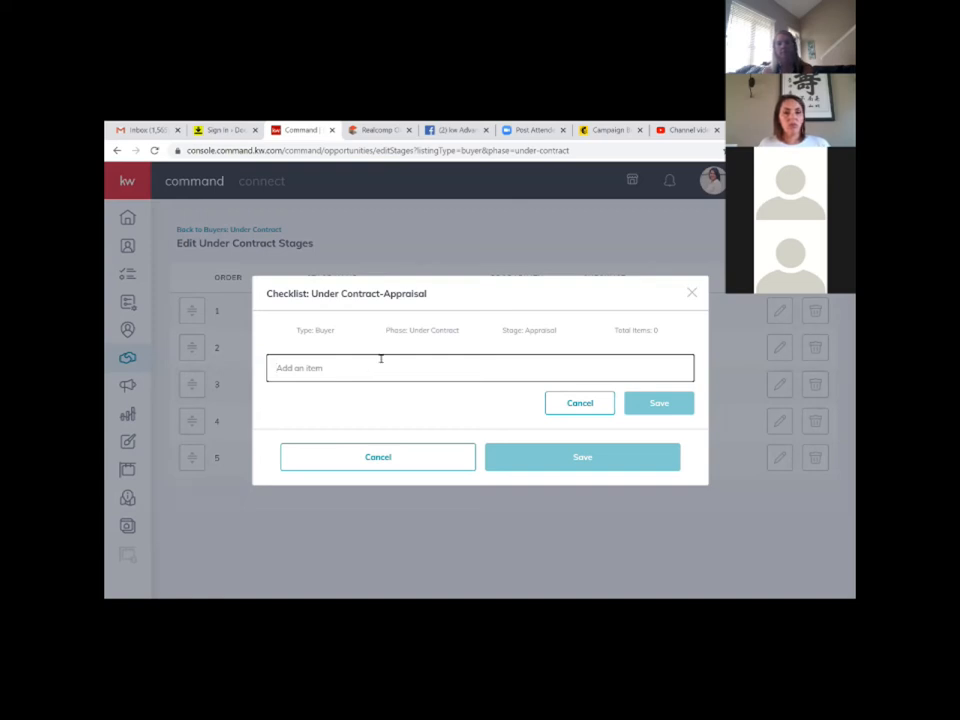
{"action": "type", "text": "Confir"}
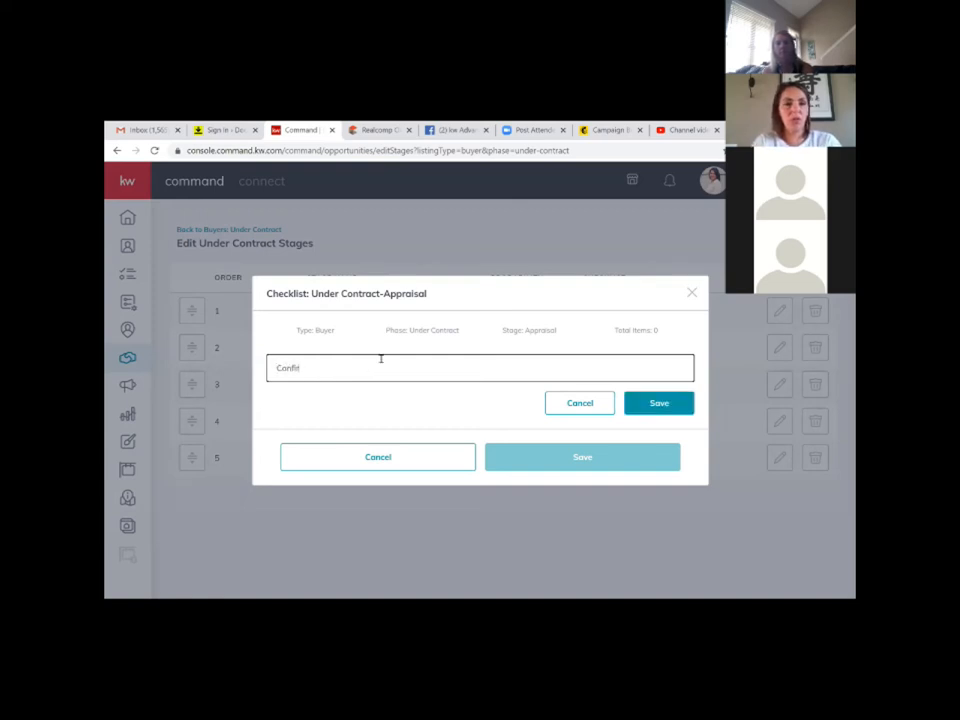
{"action": "type", "text": "m with Lender"}
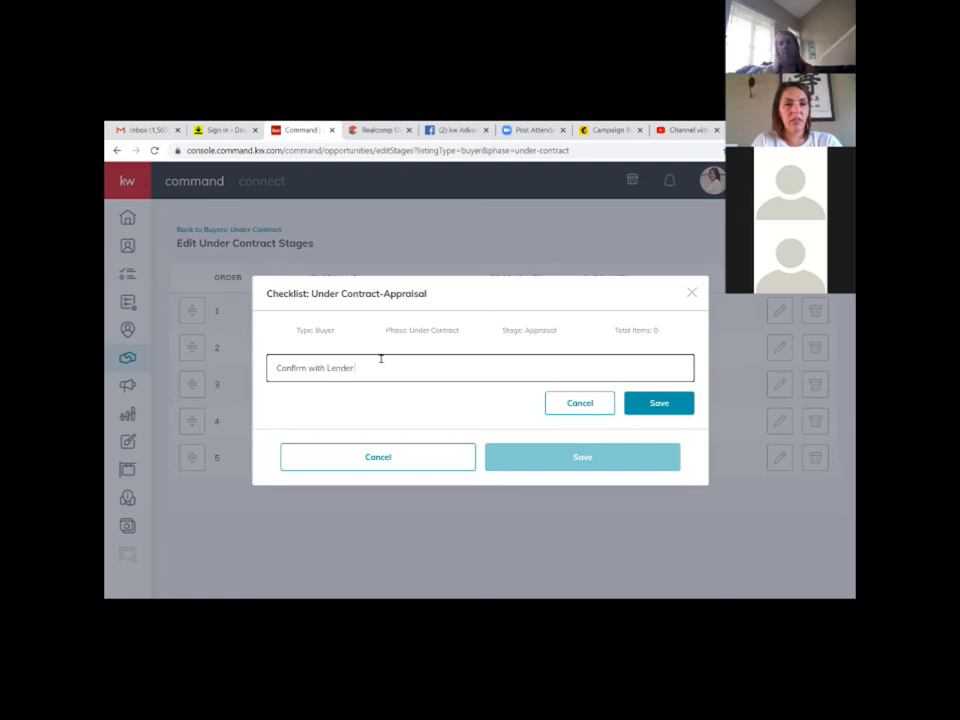
{"action": "type", "text": " Appraisal"}
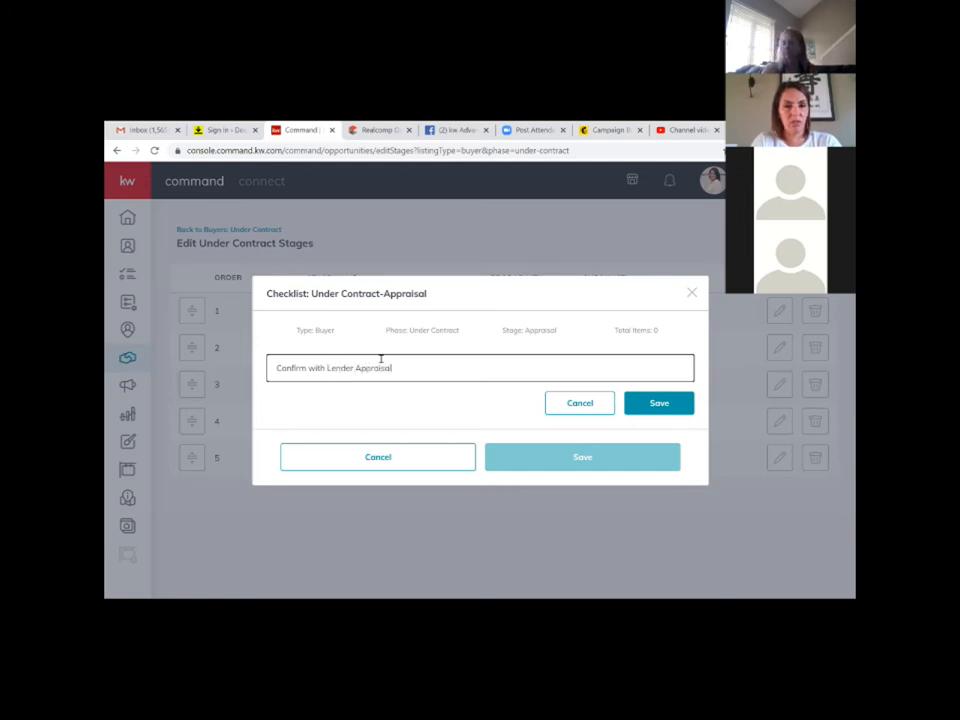
{"action": "type", "text": " is ordered"}
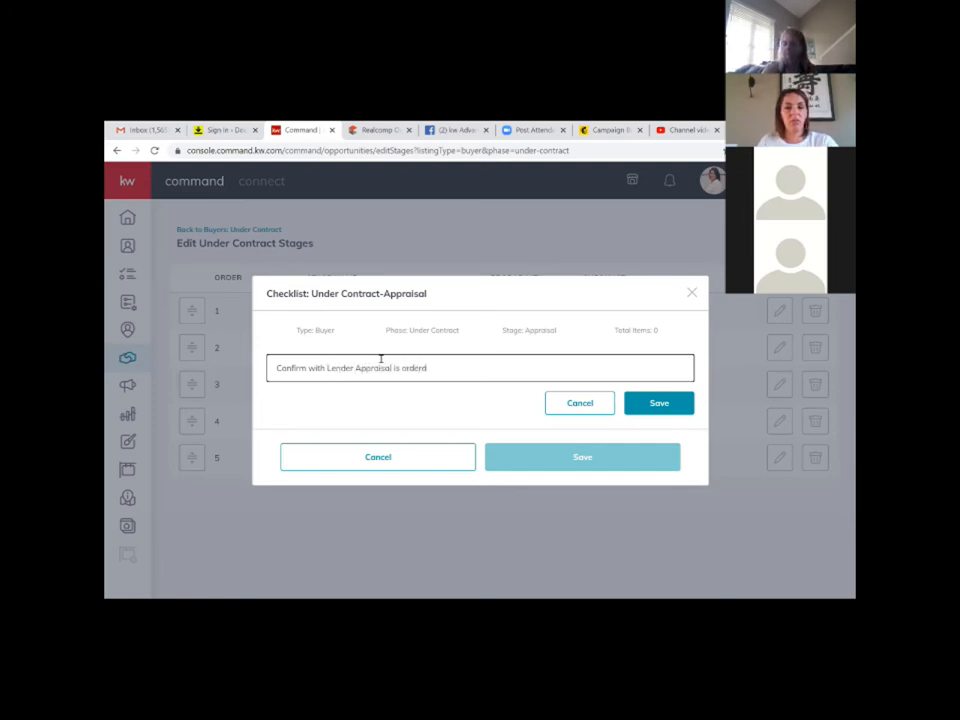
{"action": "key", "text": "BackSpace"}
{"action": "type", "text": "ed"}
{"action": "left_click", "coordinate": [652, 403]}
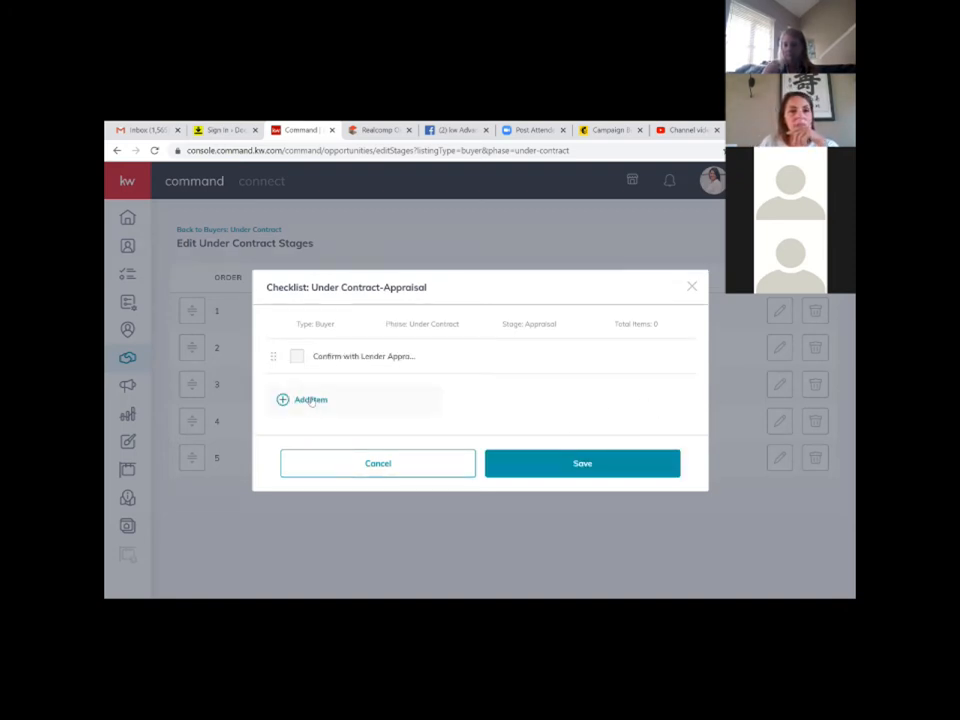
Step: Add "Follow up with listing agent if its scheduled" as another item in the Appraisal checklist
{"action": "left_click", "coordinate": [310, 400]}
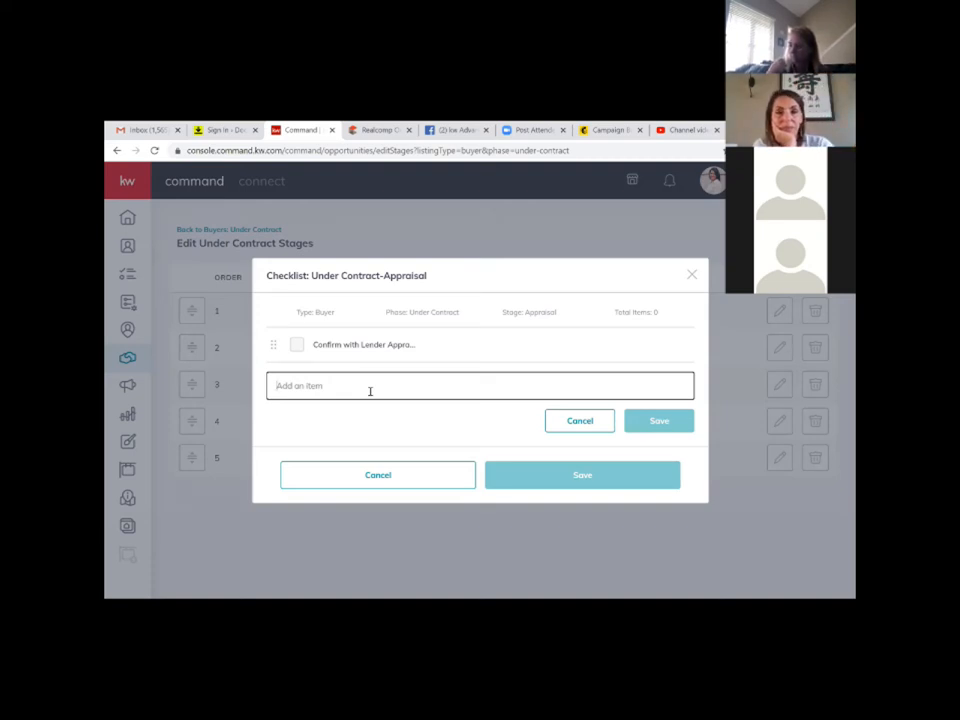
{"action": "type", "text": "Follow"}
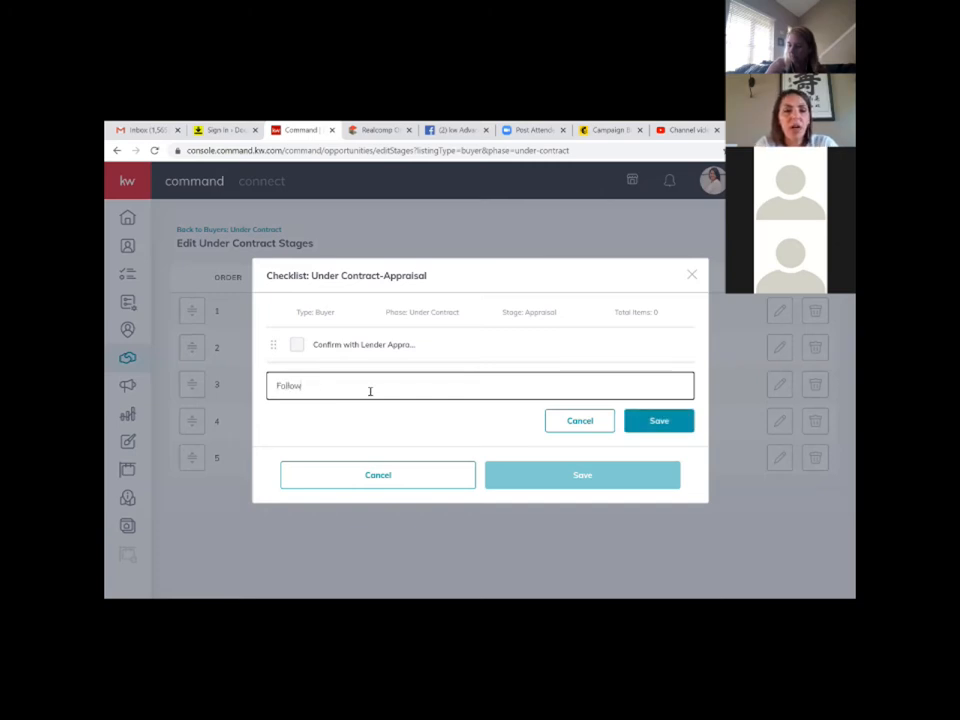
{"action": "type", "text": " up with Lender"}
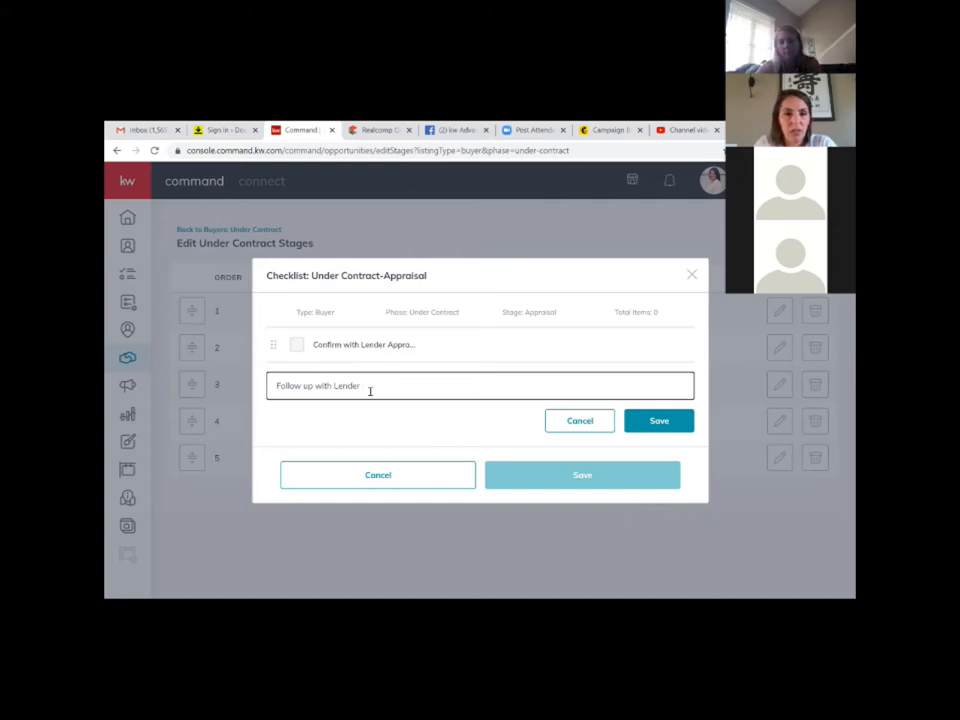
{"action": "key", "text": "BackSpace"}
{"action": "key", "text": "BackSpace"}
{"action": "key", "text": "BackSpace"}
{"action": "key", "text": "BackSpace"}
{"action": "key", "text": "BackSpace"}
{"action": "key", "text": "BackSpace"}
{"action": "type", "text": "listin"}
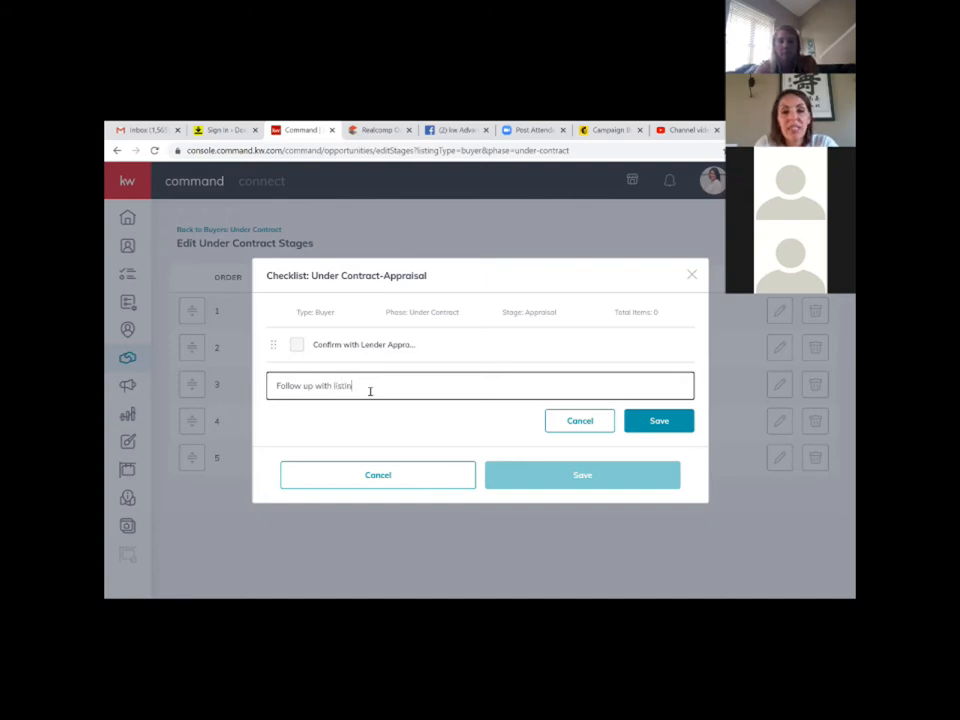
{"action": "type", "text": "g agent if"}
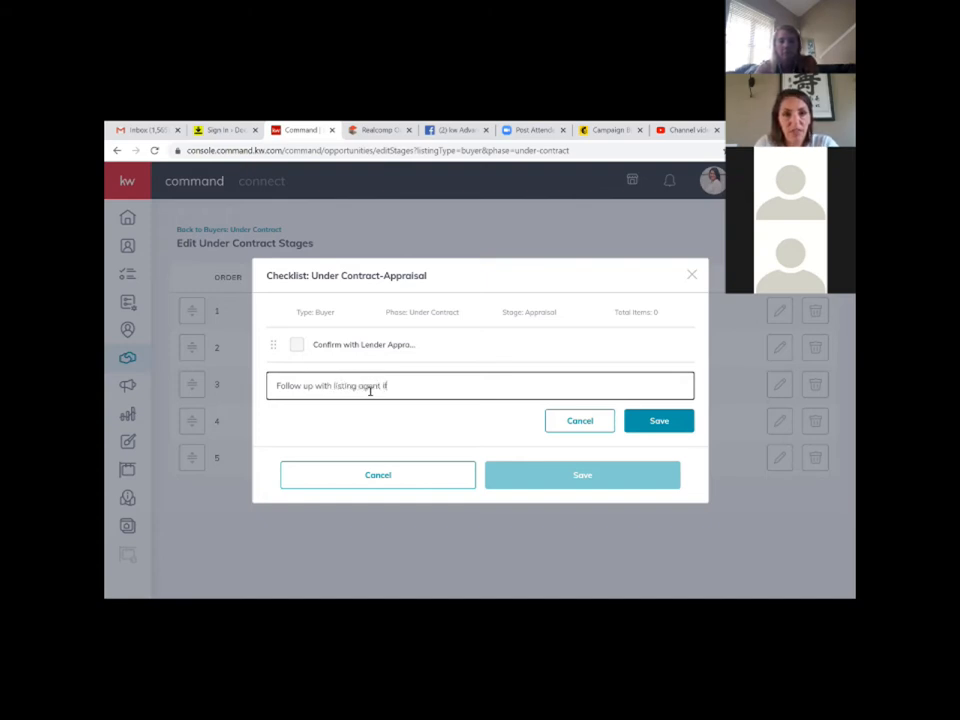
{"action": "type", "text": " its scheduled"}
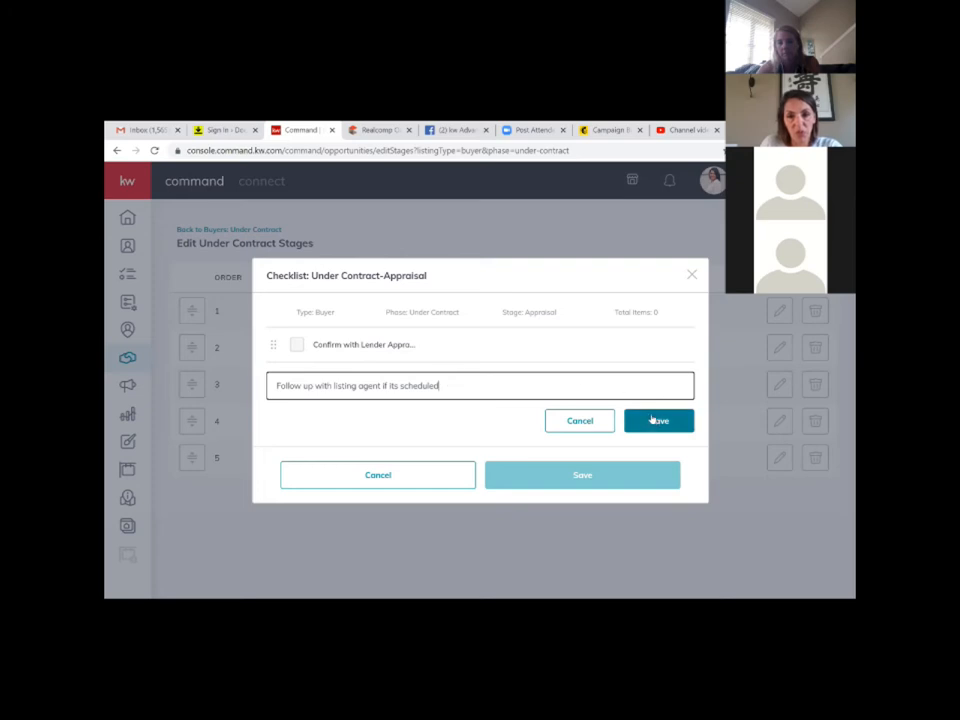
{"action": "left_click", "coordinate": [653, 421]}
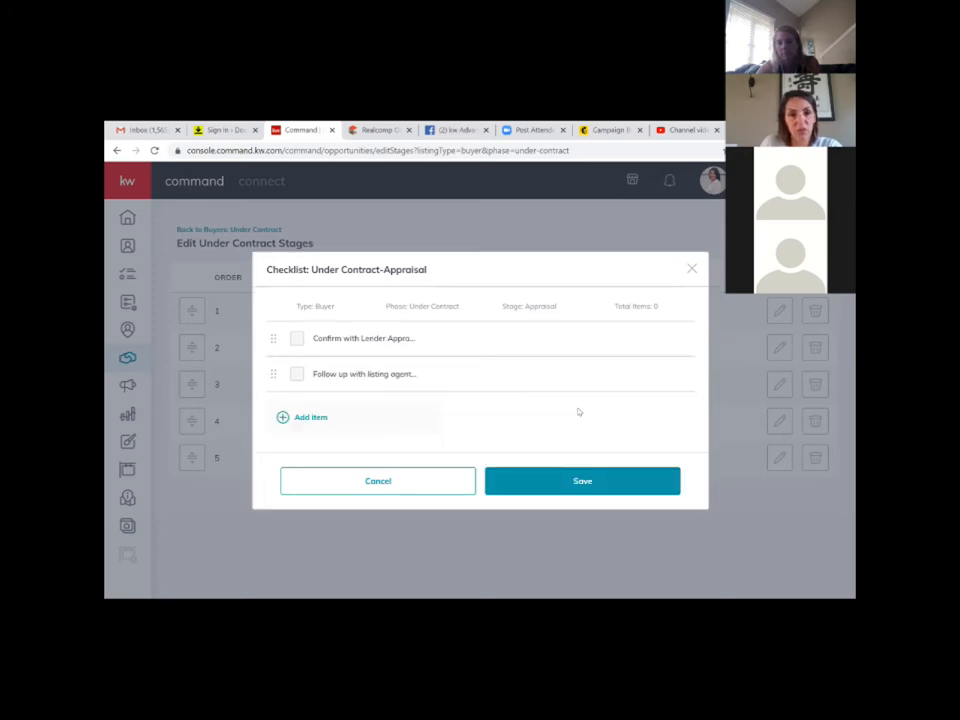
Step: Add "Follow up with Lender 4 days AFTER appraisal for results" as another item in the Appraisal checklist
{"action": "left_click", "coordinate": [316, 418]}
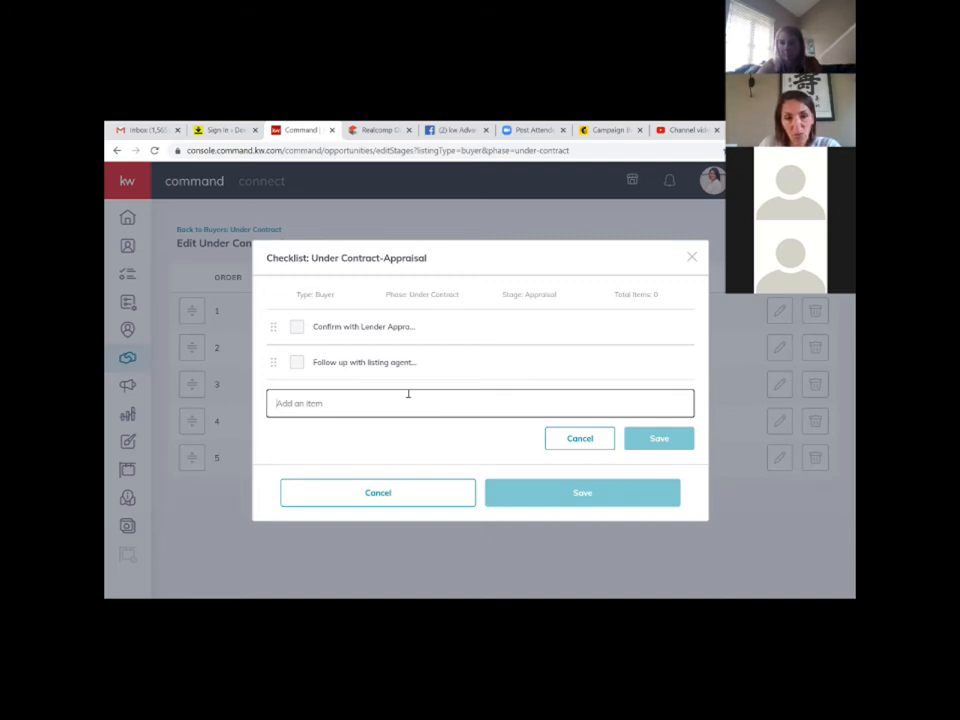
{"action": "type", "text": "F"}
{"action": "key", "text": "BackSpace"}
{"action": "type", "text": "Follow up with Lender"}
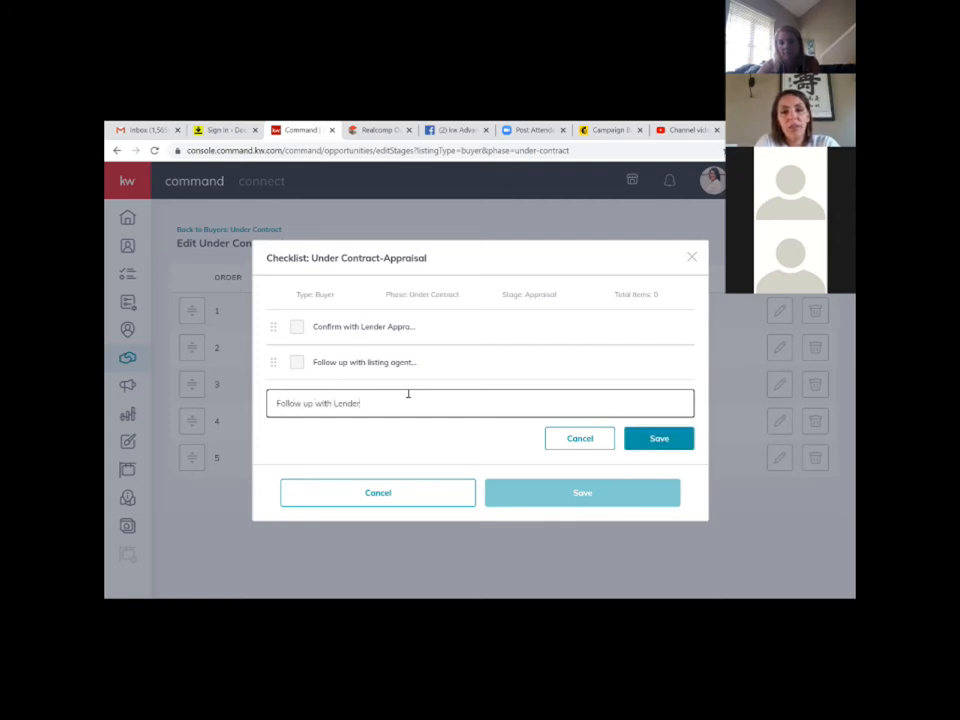
{"action": "type", "text": " 4 days"}
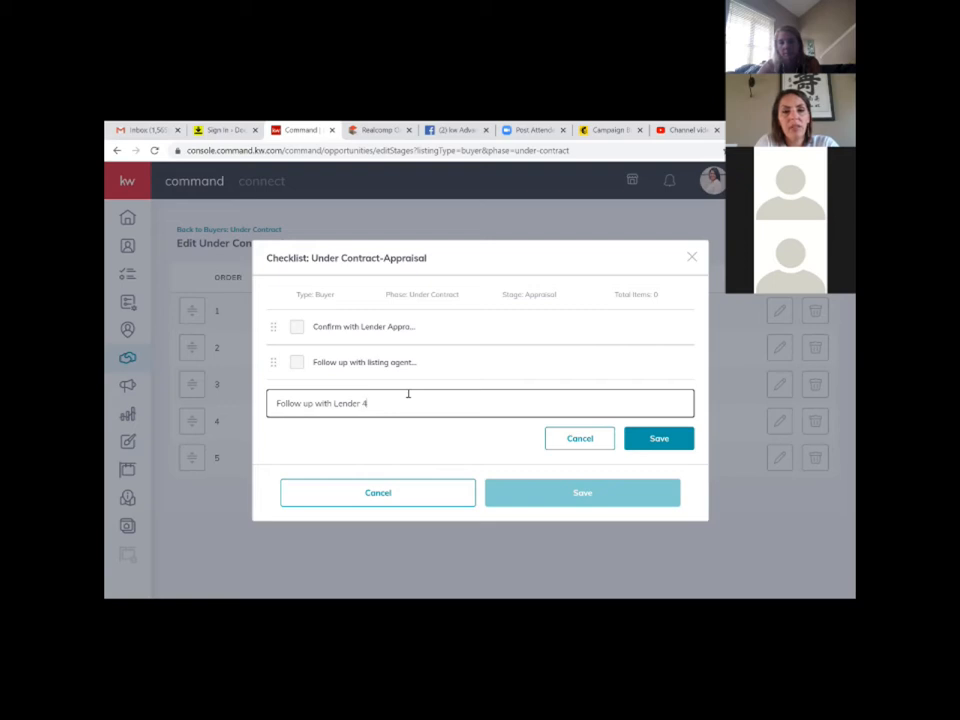
{"action": "key", "text": "BackSpace"}
{"action": "key", "text": "BackSpace"}
{"action": "key", "text": "BackSpace"}
{"action": "key", "text": "BackSpace"}
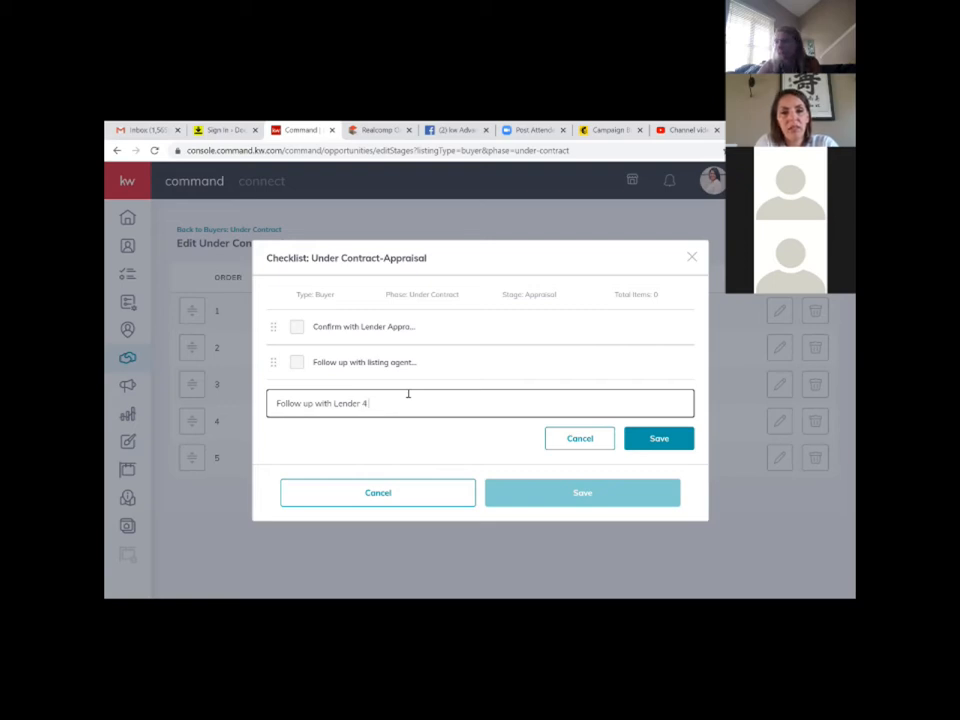
{"action": "type", "text": "days AFTER "}
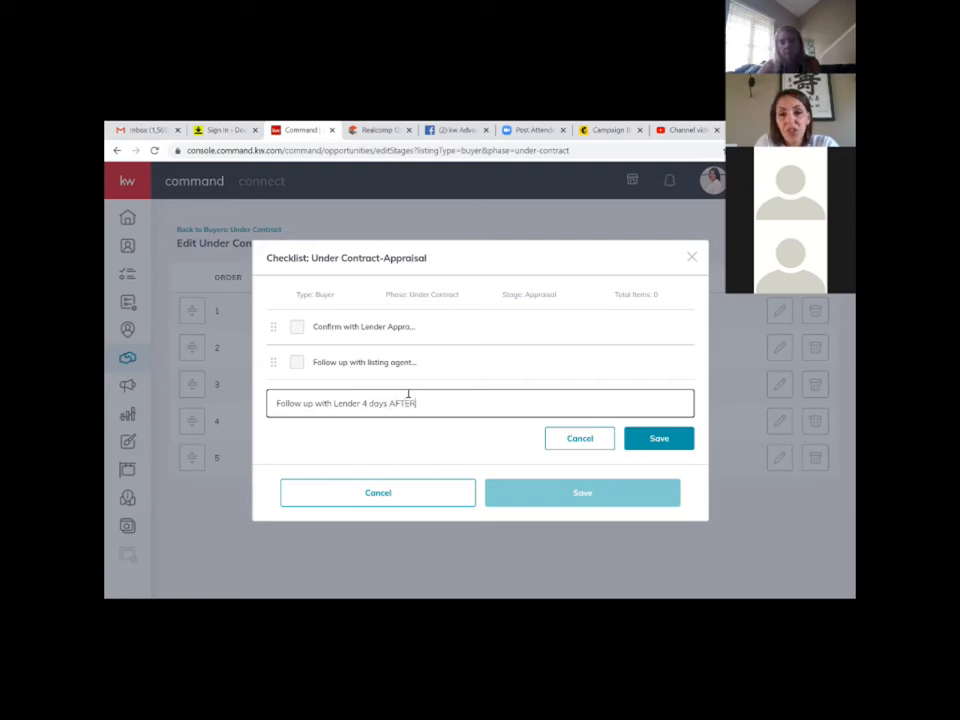
{"action": "type", "text": "apprais"}
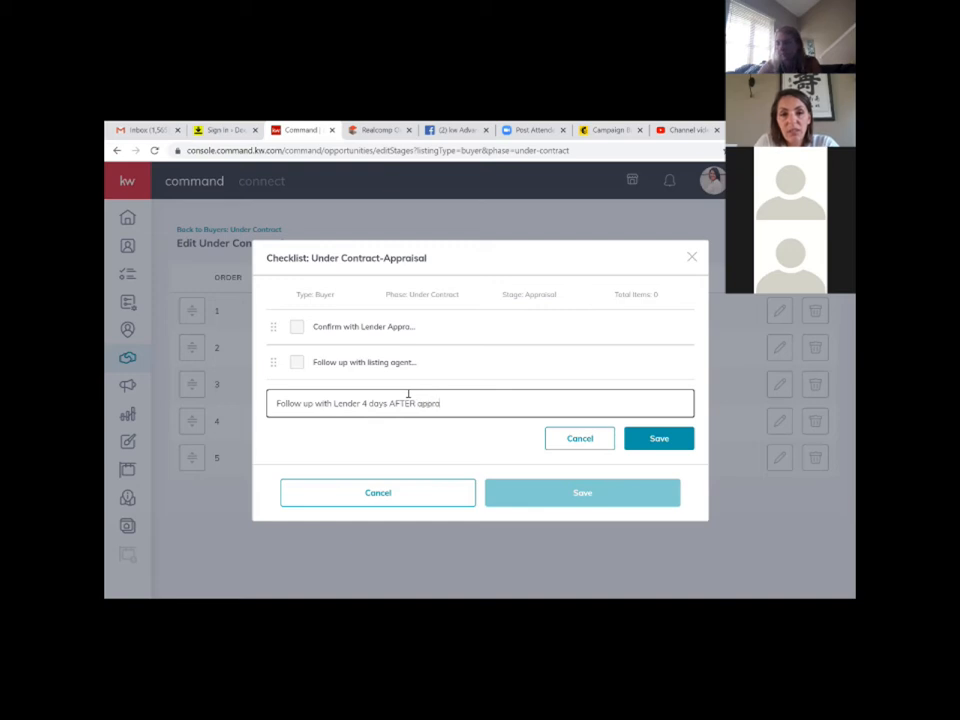
{"action": "type", "text": "al and"}
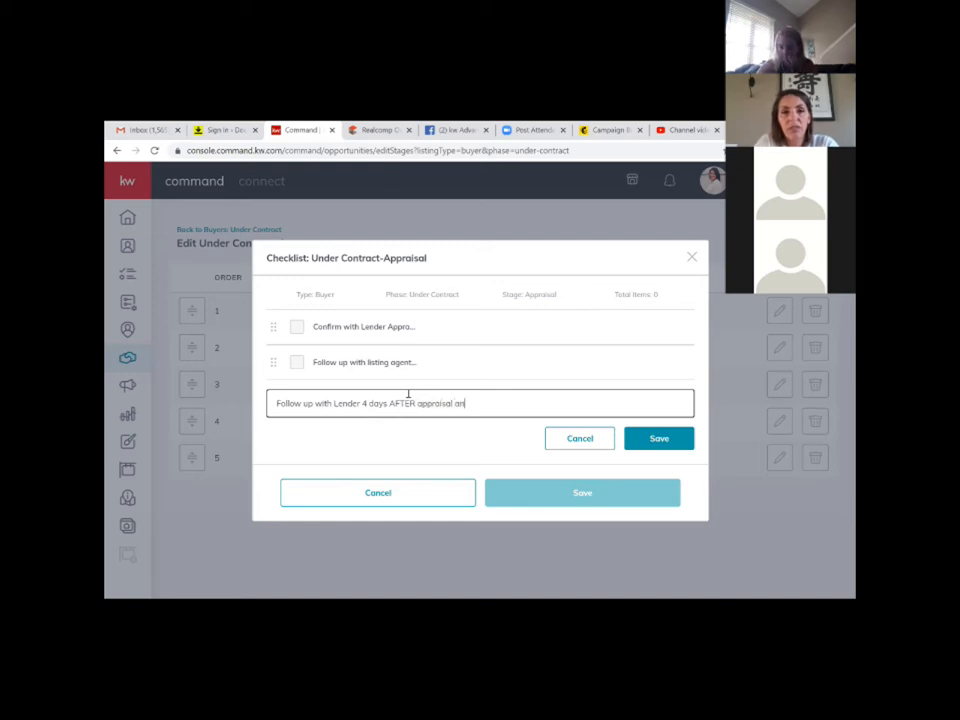
{"action": "key", "text": "BackSpace"}
{"action": "key", "text": "BackSpace"}
{"action": "key", "text": "BackSpace"}
{"action": "type", "text": "for results"}
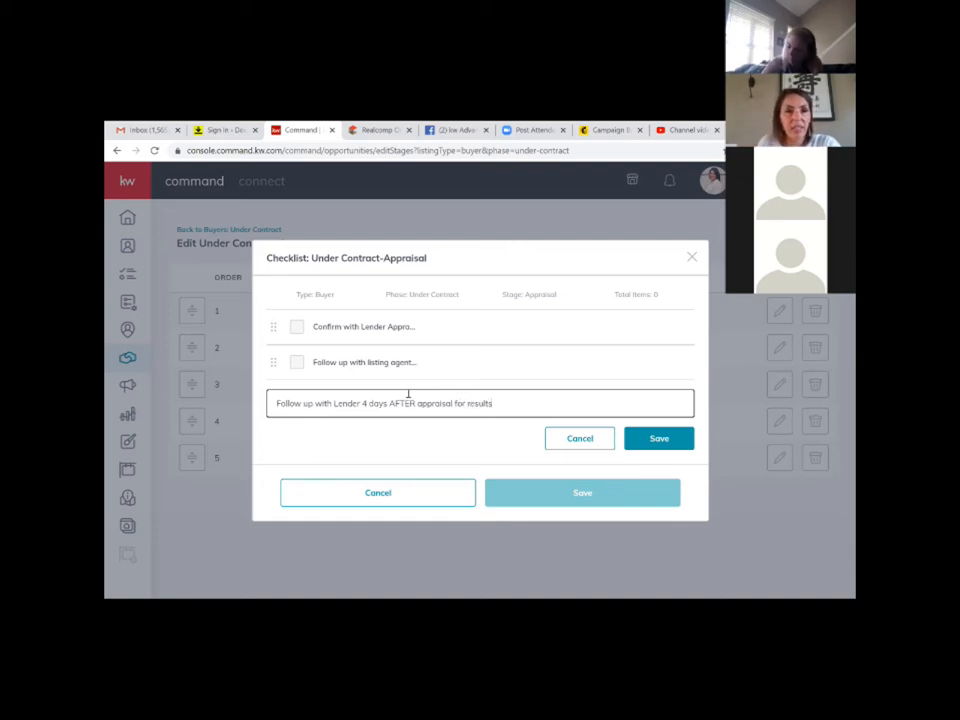
{"action": "left_click", "coordinate": [659, 439]}
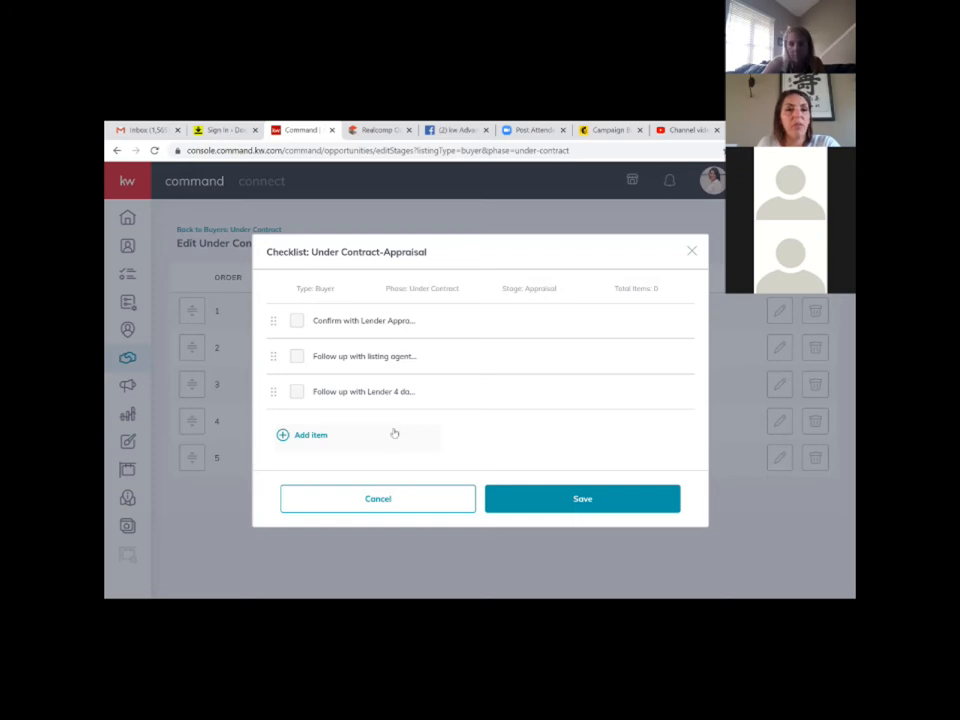
Step: Add "Touch base with buyers and communicate appraisal scheduled date and timeline expectation" as another Appraisal checklist item
{"action": "left_click", "coordinate": [297, 436]}
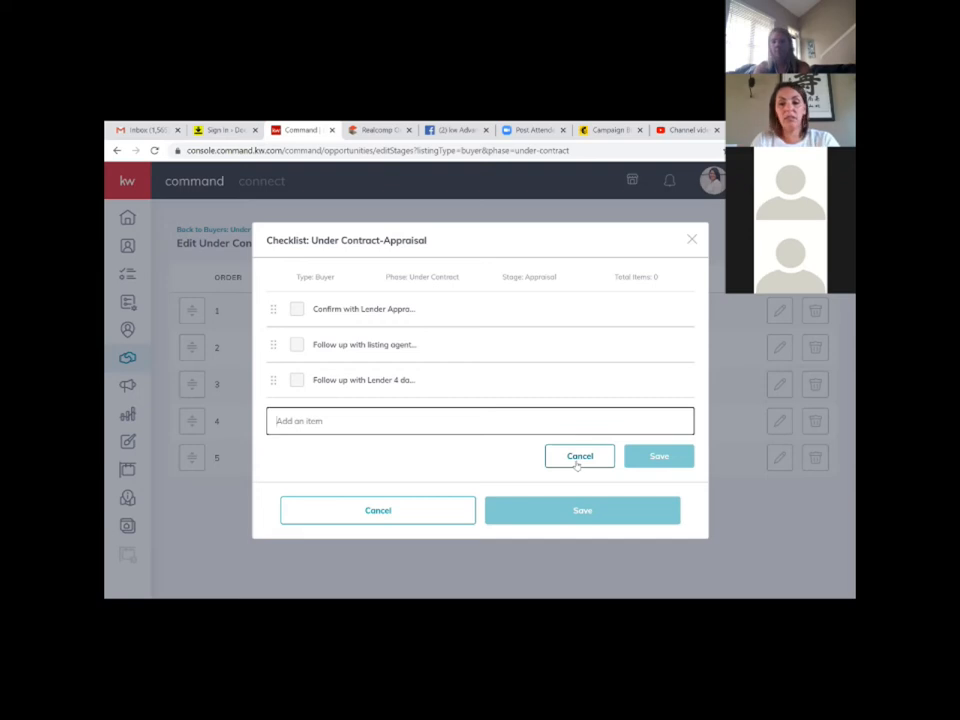
{"action": "type", "text": "Tou"}
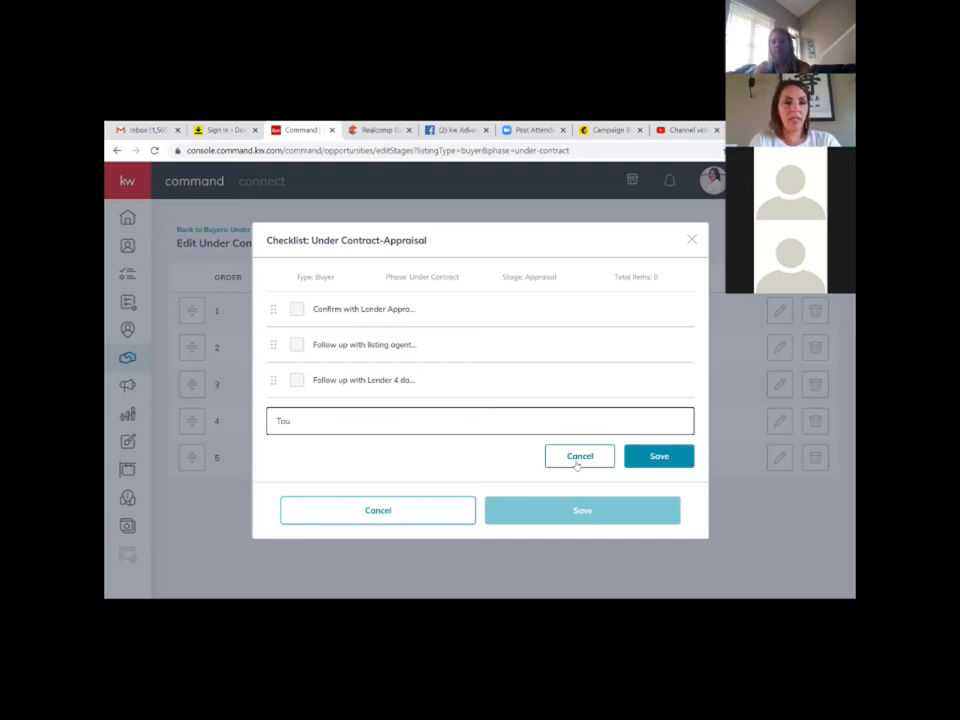
{"action": "type", "text": "ch base with b"}
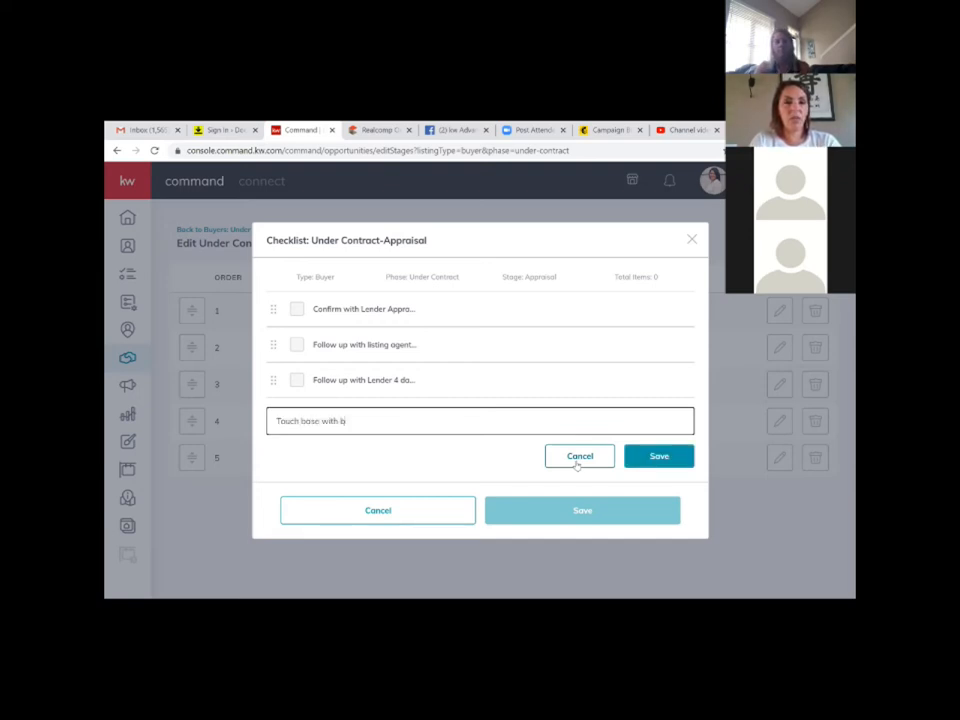
{"action": "type", "text": "uyers"}
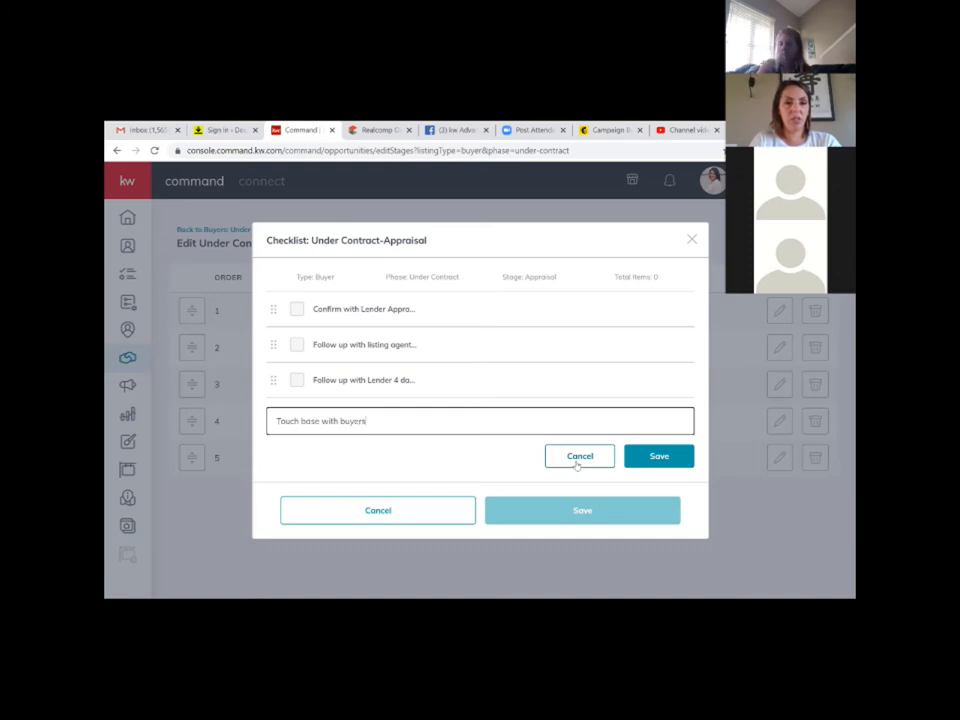
{"action": "type", "text": " and communicate"}
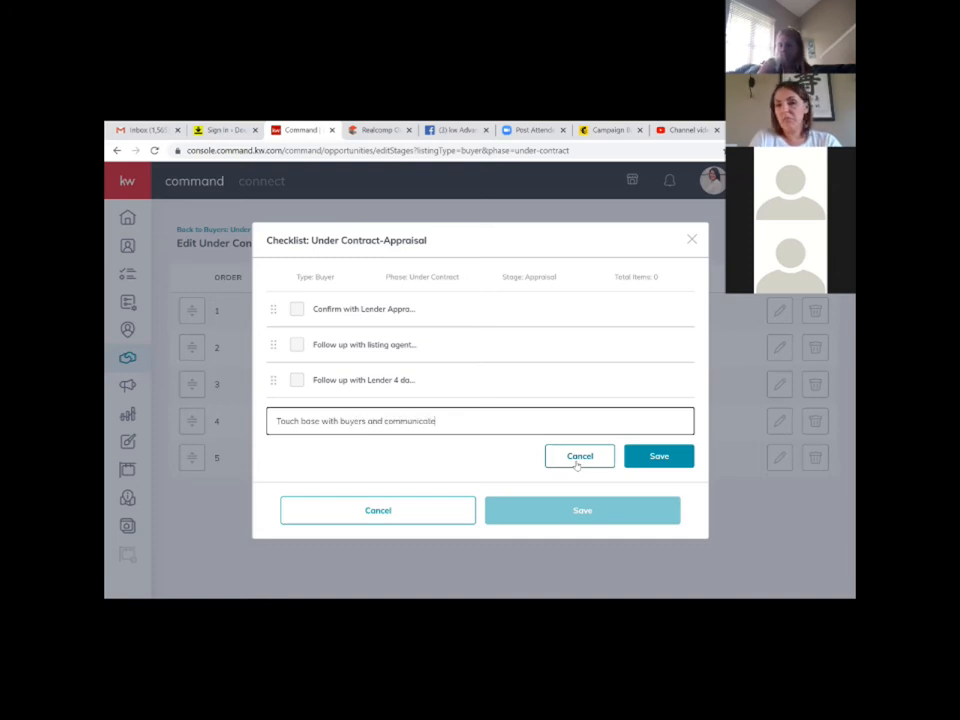
{"action": "type", "text": " appr"}
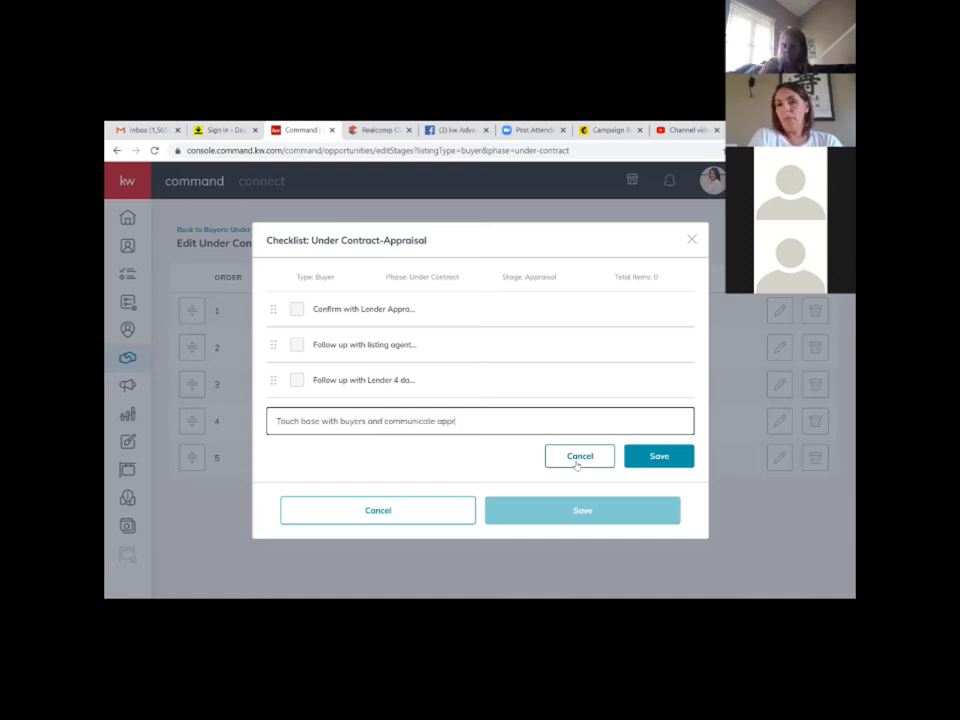
{"action": "type", "text": "aisal sche"}
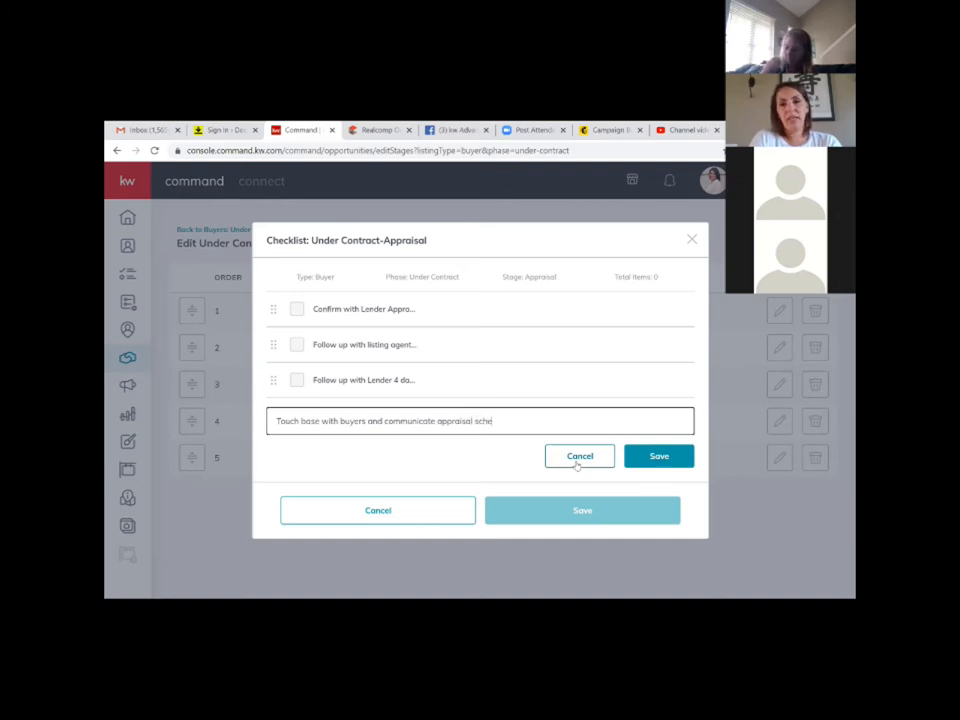
{"action": "type", "text": "duled date"}
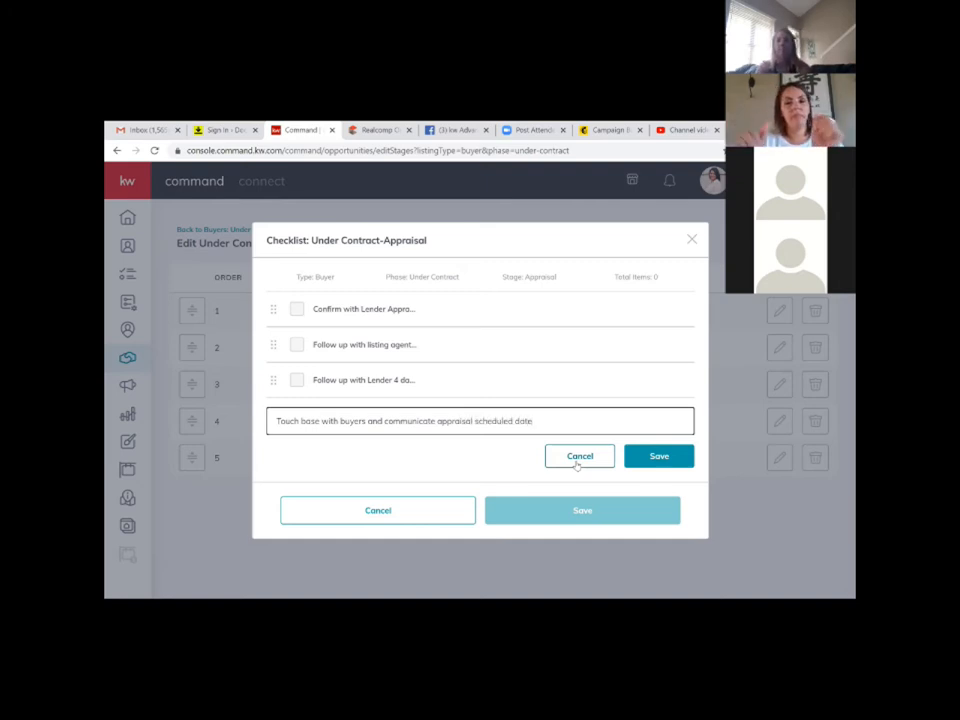
{"action": "type", "text": " an"}
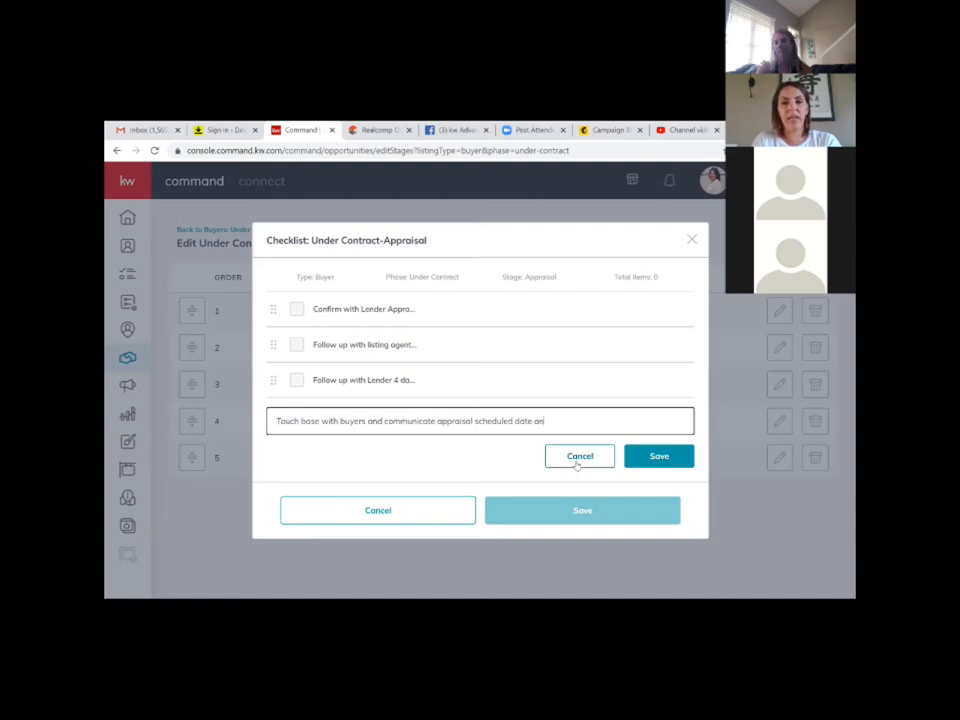
{"action": "type", "text": "d timeline "}
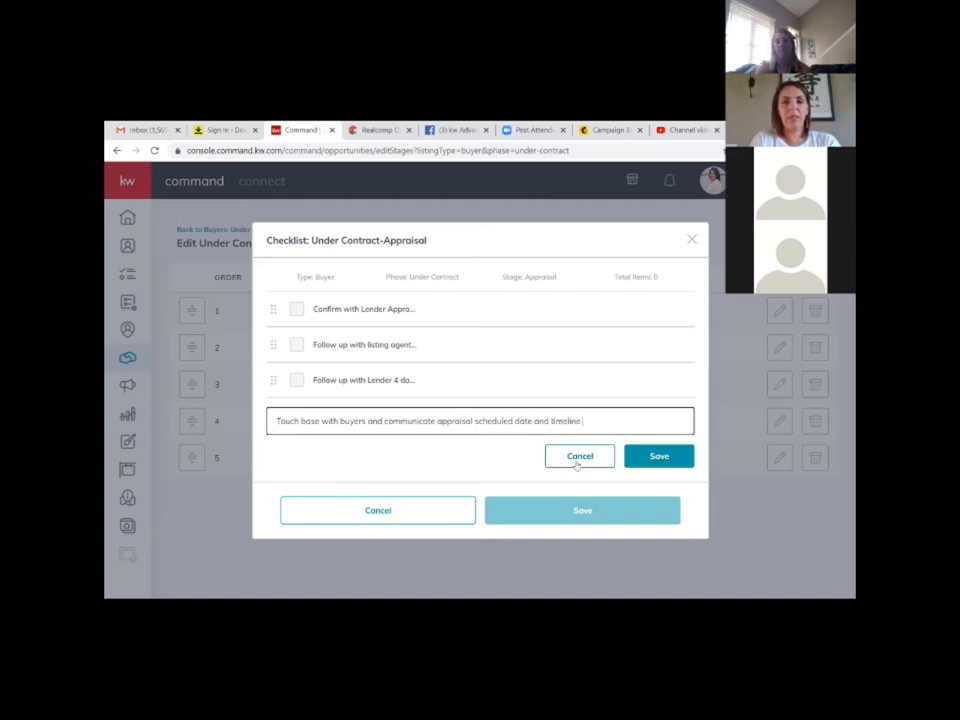
{"action": "type", "text": "expectation"}
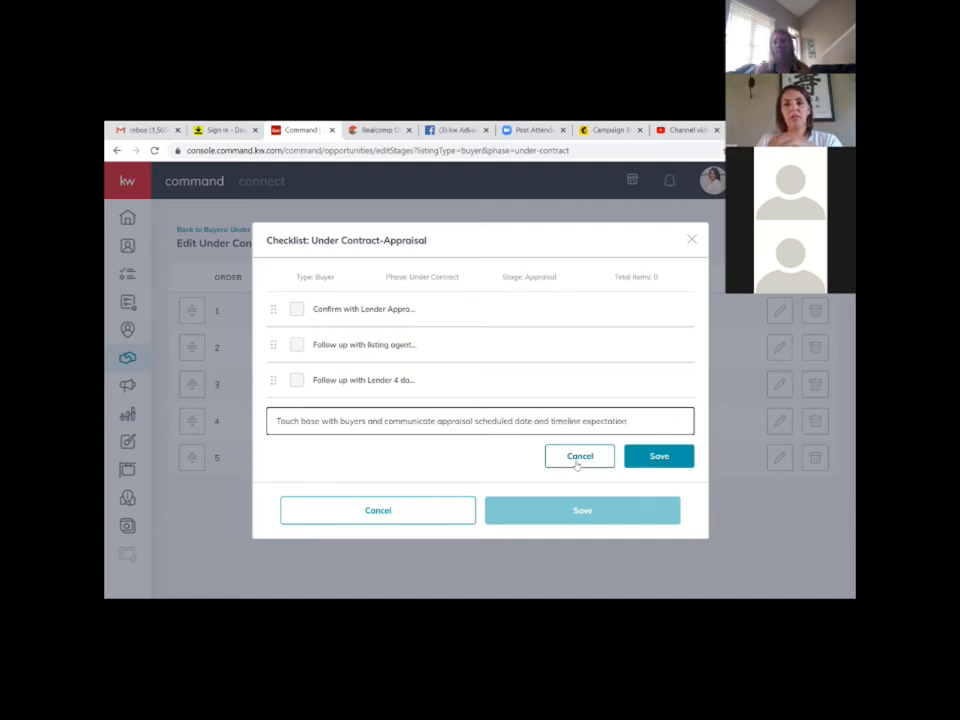
{"action": "left_click", "coordinate": [645, 456]}
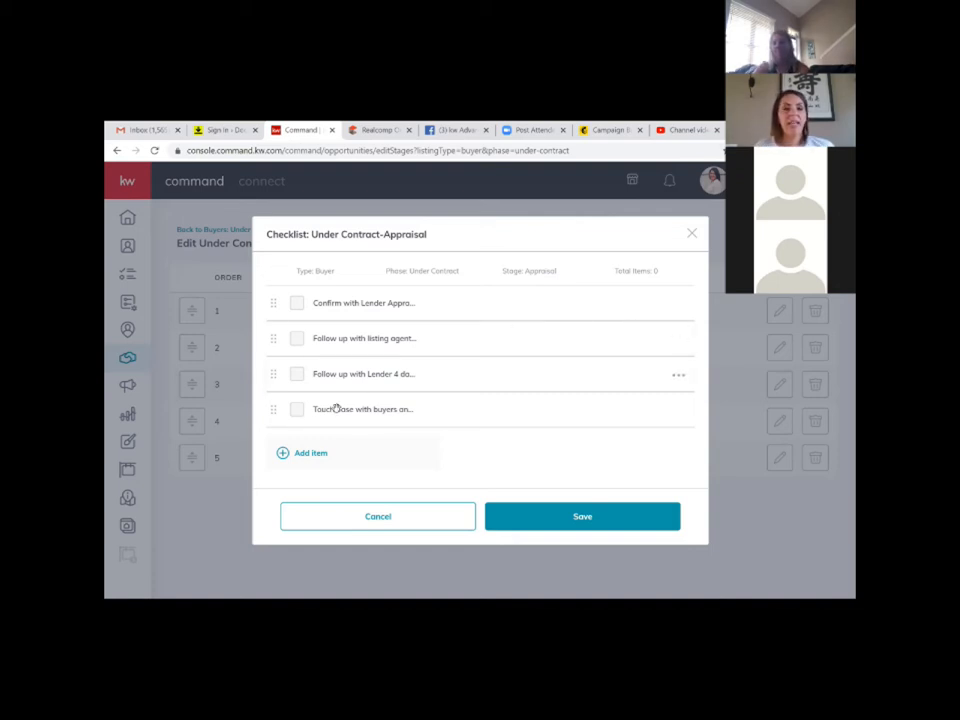
Step: Add "Communicate pass/fail to the listing agent. Details the buyer" as another item in the Appraisal checklist
{"action": "left_click", "coordinate": [313, 453]}
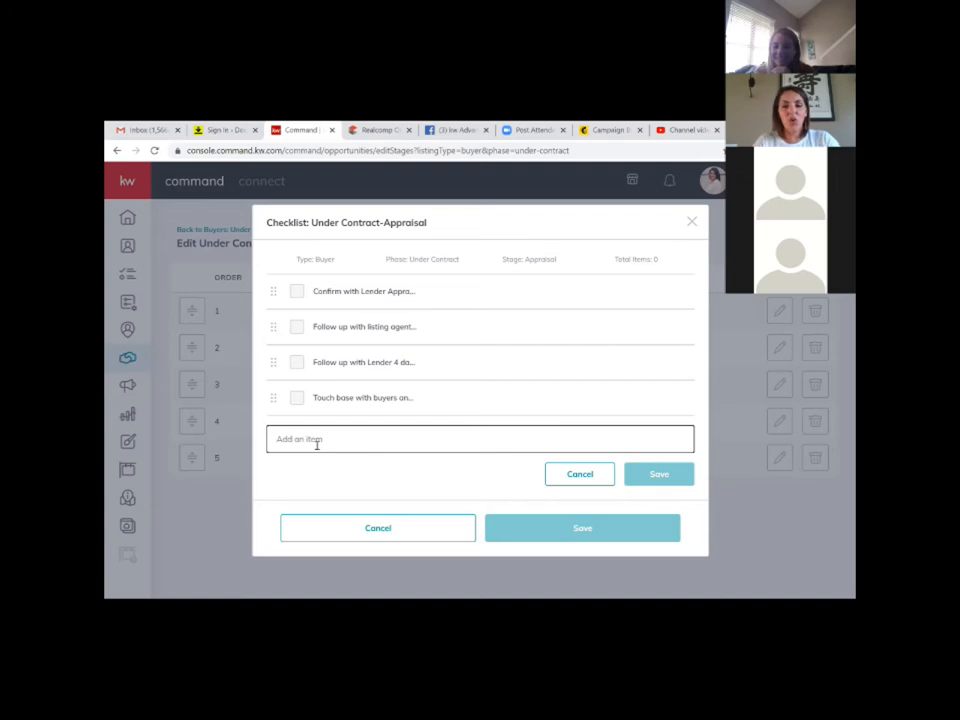
{"action": "type", "text": "Communicate"}
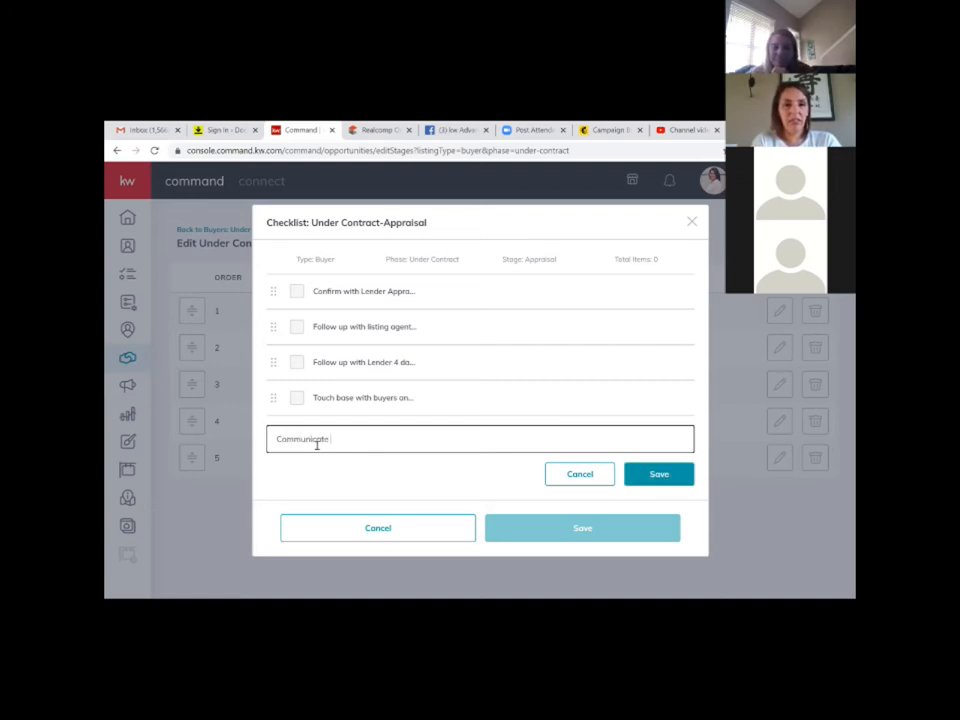
{"action": "type", "text": "pass/fail"}
{"action": "type", "text": "to the lis"}
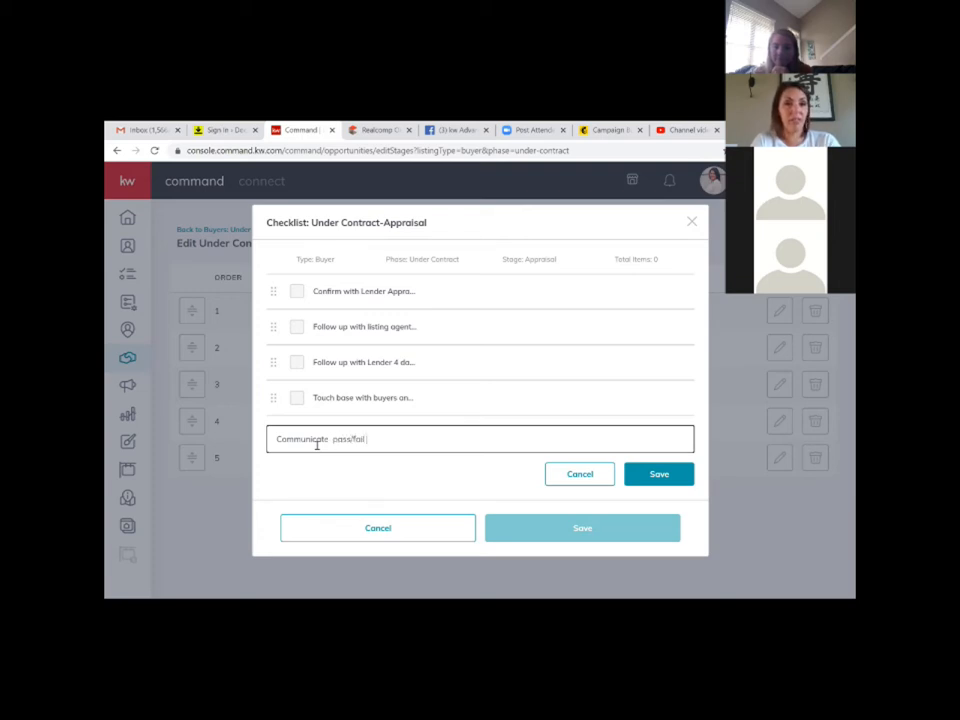
{"action": "type", "text": "ting agg"}
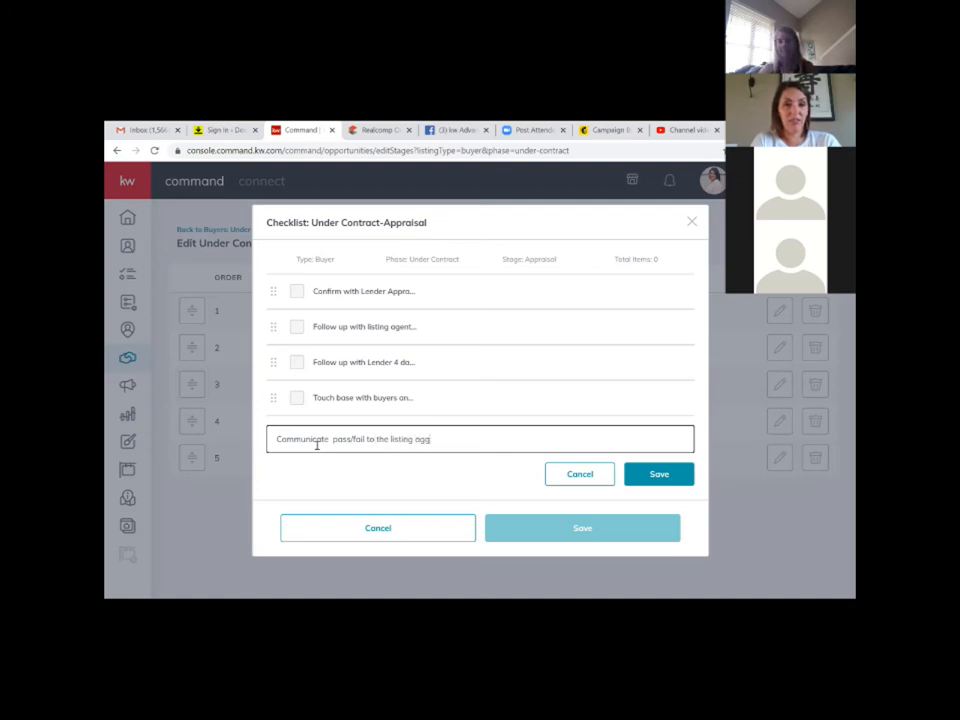
{"action": "key", "text": "BackSpace"}
{"action": "type", "text": "ent"}
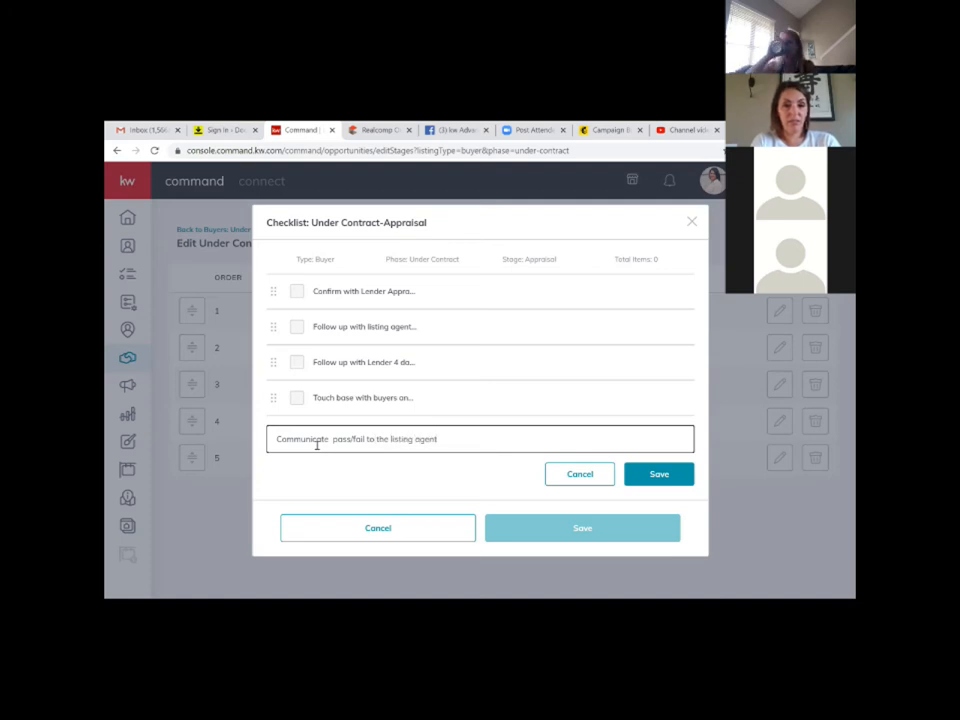
{"action": "type", "text": "."}
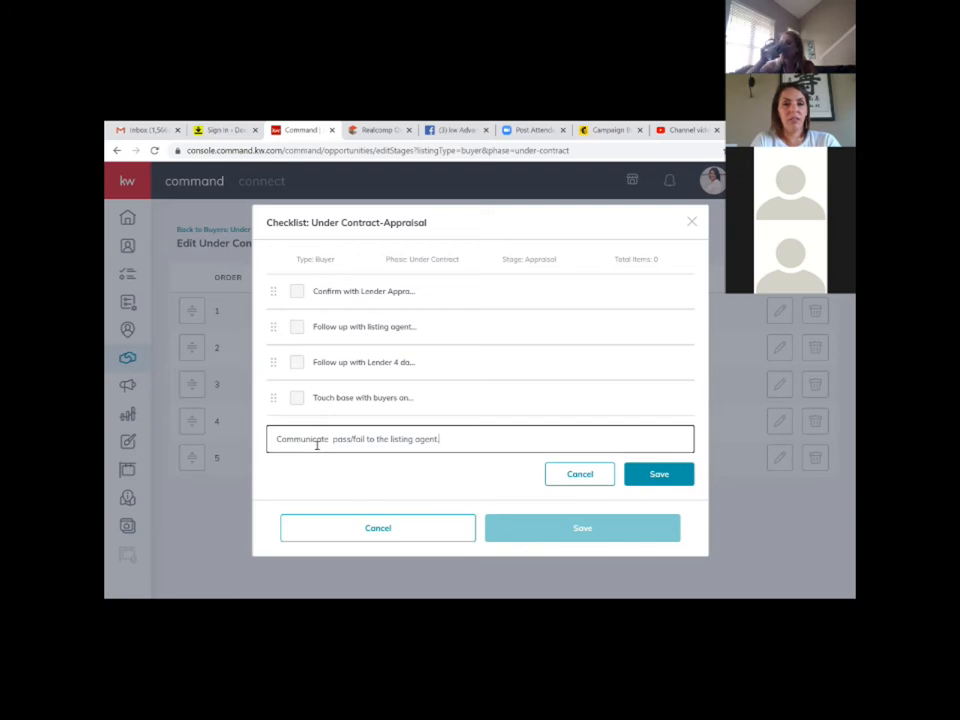
{"action": "type", "text": " Details the buyer"}
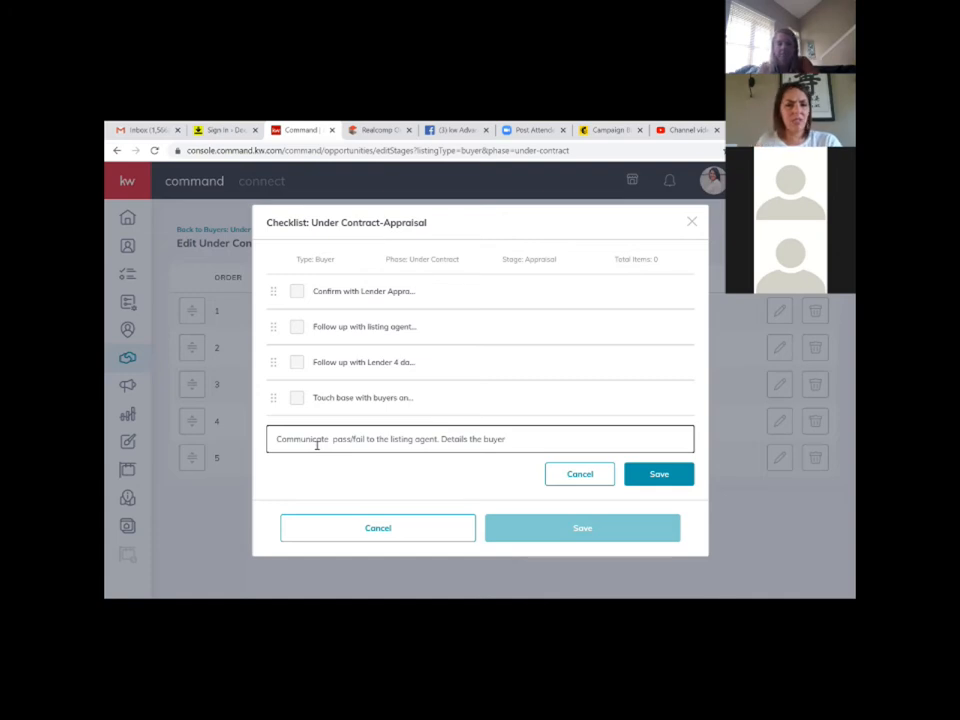
{"action": "left_click", "coordinate": [333, 439]}
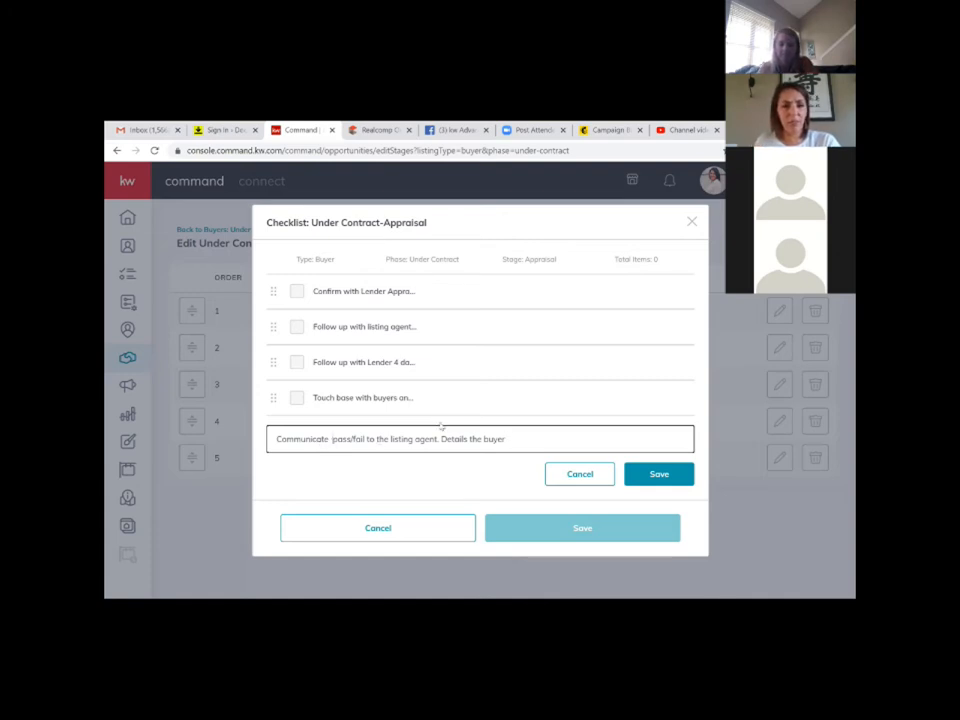
{"action": "key", "text": "BackSpace"}
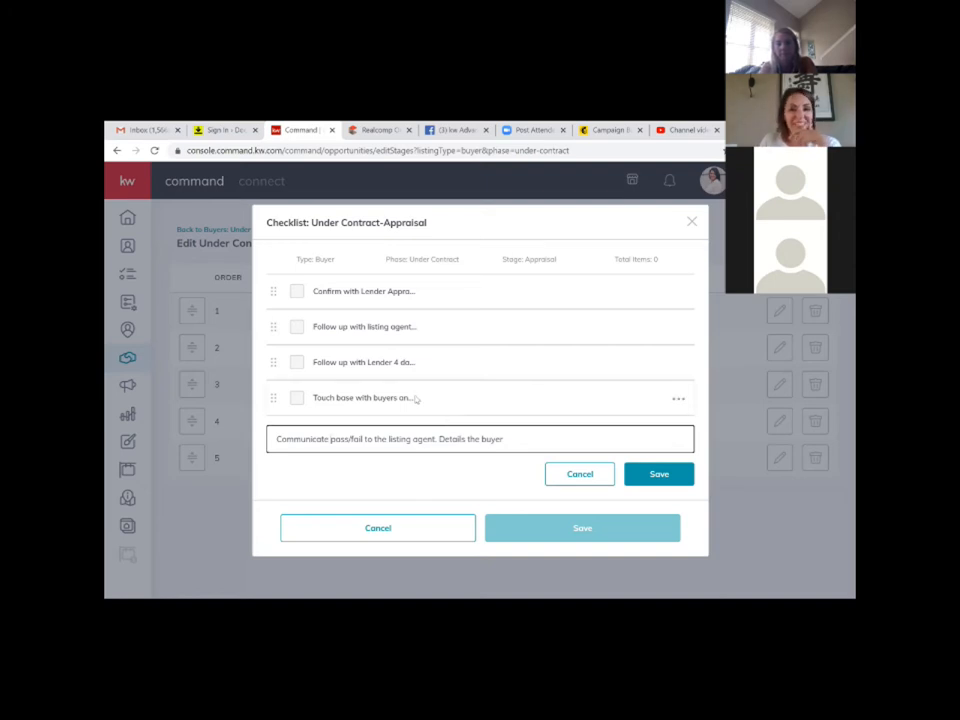
{"action": "left_click", "coordinate": [508, 440]}
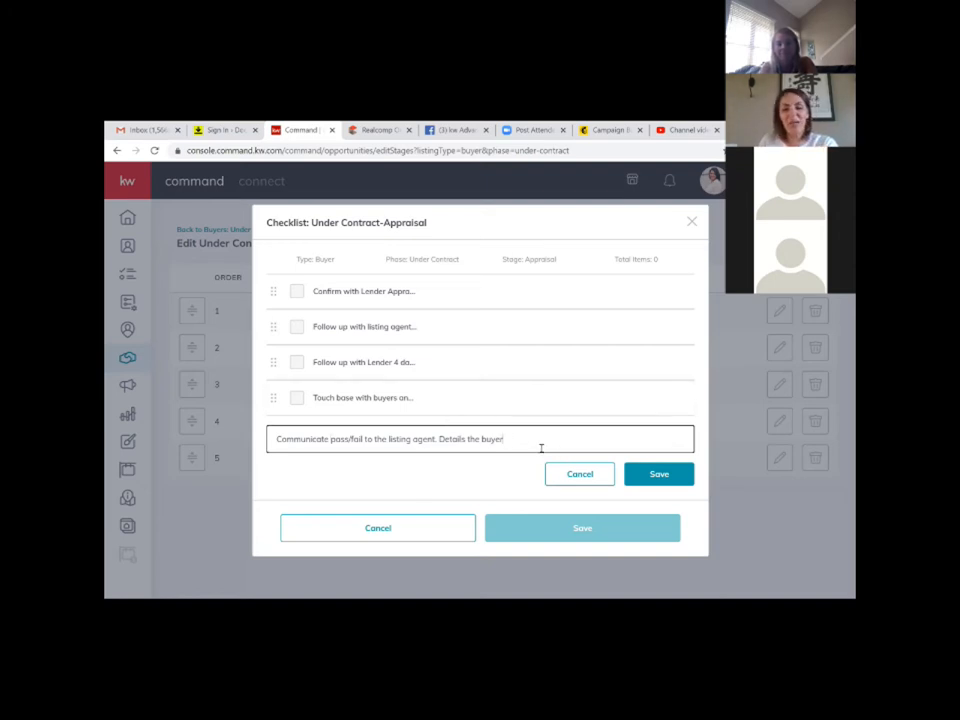
{"action": "left_click", "coordinate": [648, 476]}
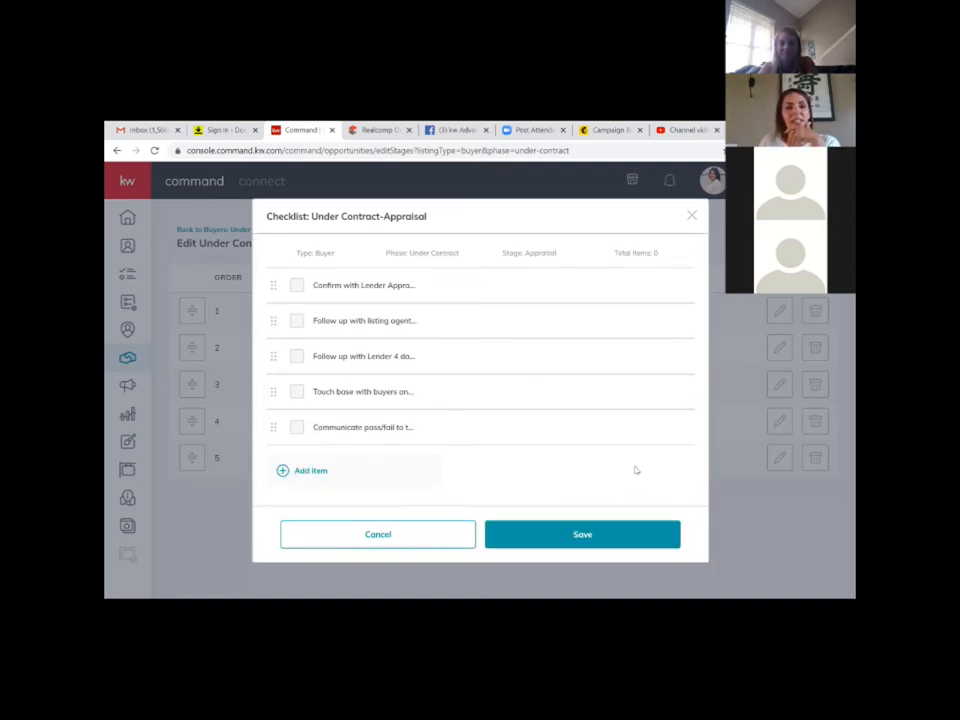
Step: Add "If applicable - low appraisal - communicate w/ all parties and renegotiate" as another item in the Appraisal checklist
{"action": "left_click", "coordinate": [318, 471]}
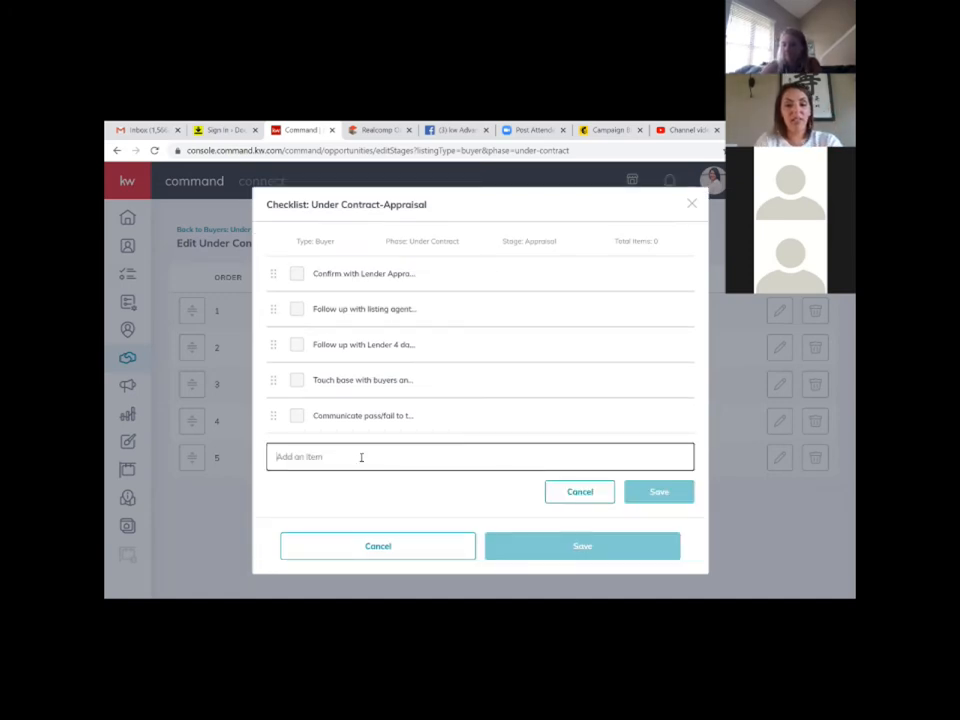
{"action": "type", "text": "If ne"}
{"action": "key", "text": "BackSpace"}
{"action": "key", "text": "BackSpace"}
{"action": "type", "text": "applicatble"}
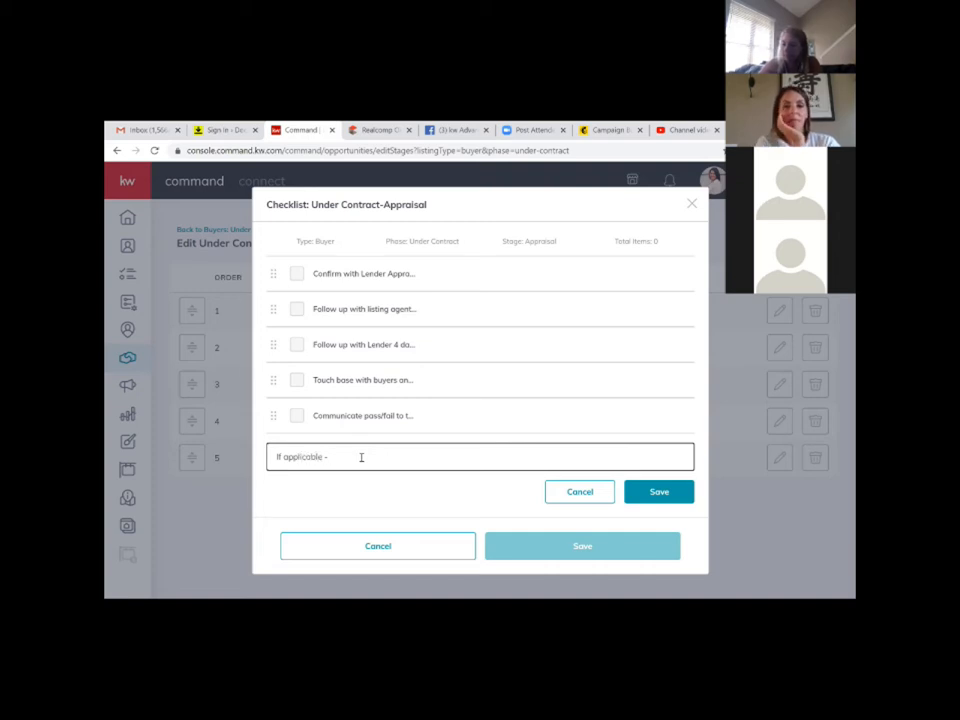
{"action": "type", "text": " - low"}
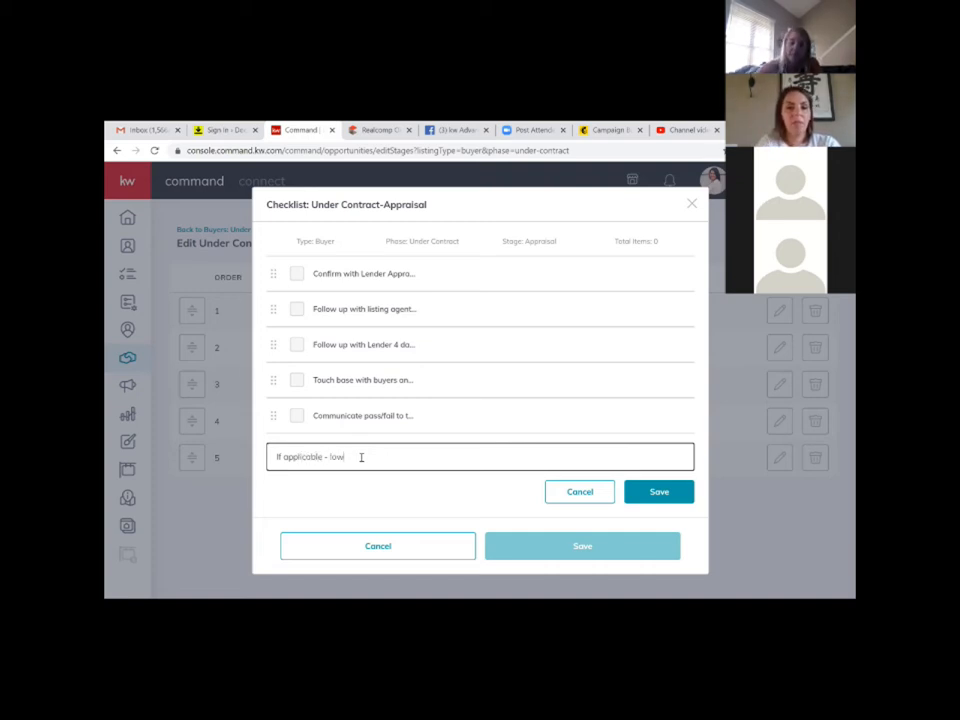
{"action": "type", "text": " appraisal"}
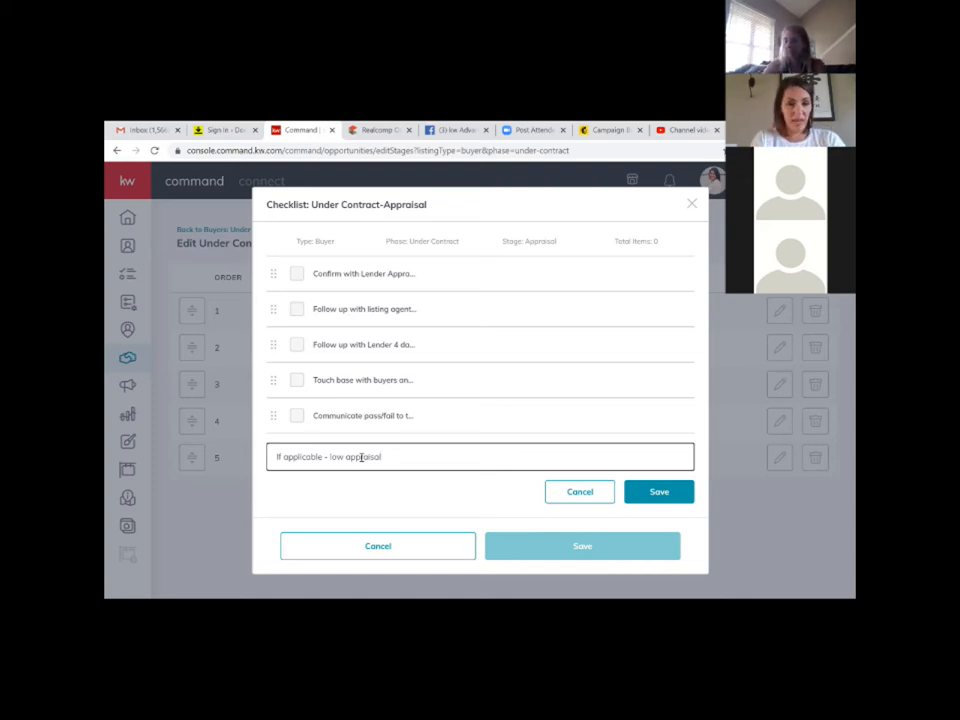
{"action": "type", "text": "- com"}
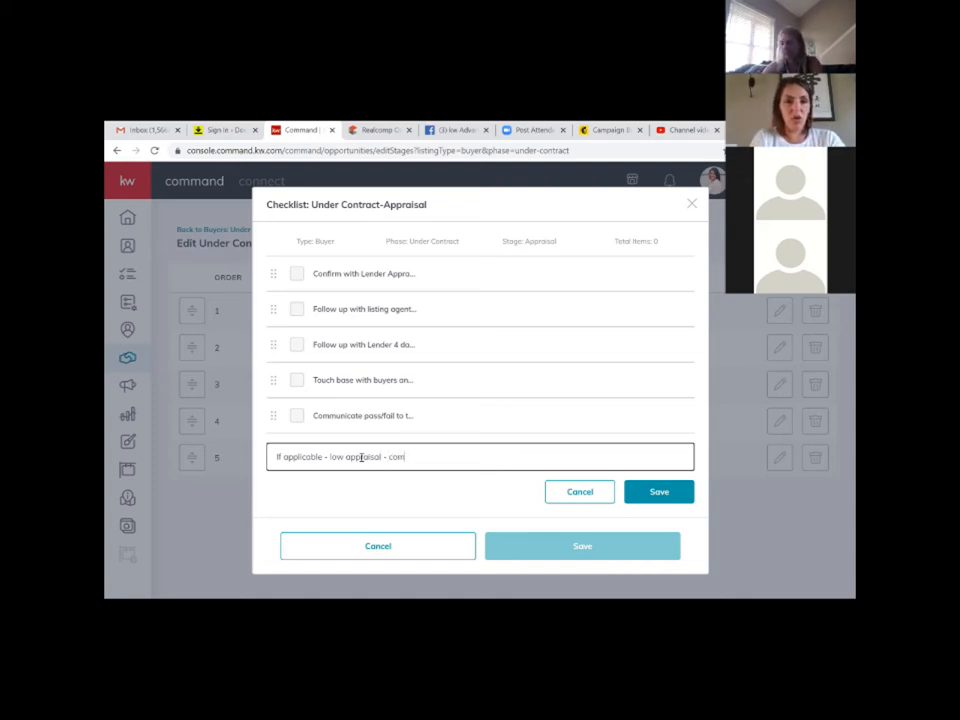
{"action": "type", "text": "municate"}
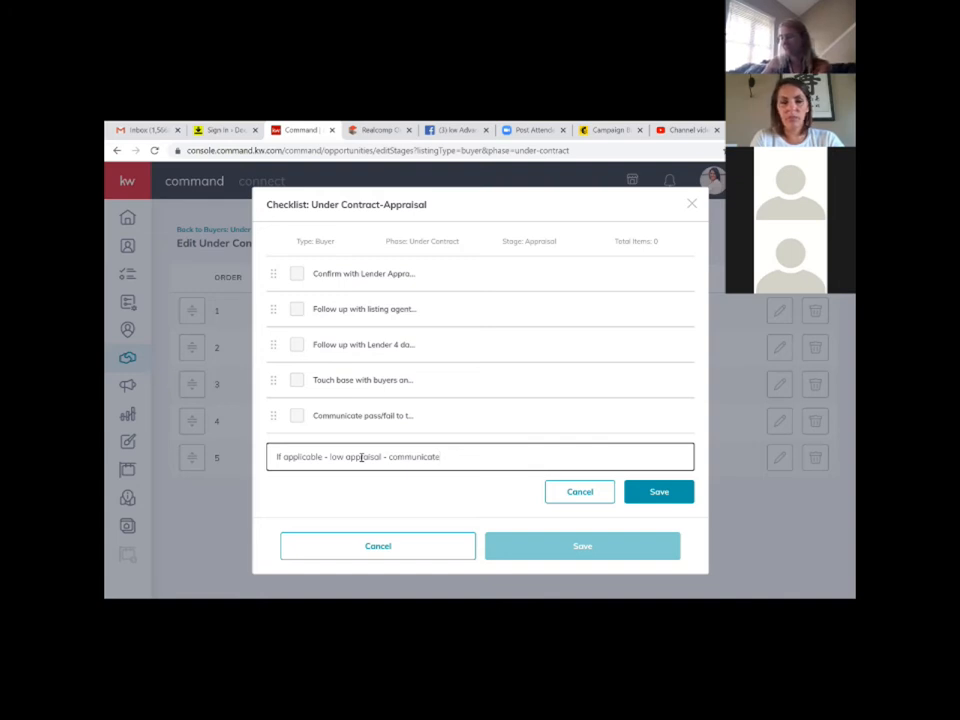
{"action": "type", "text": "w/ all p"}
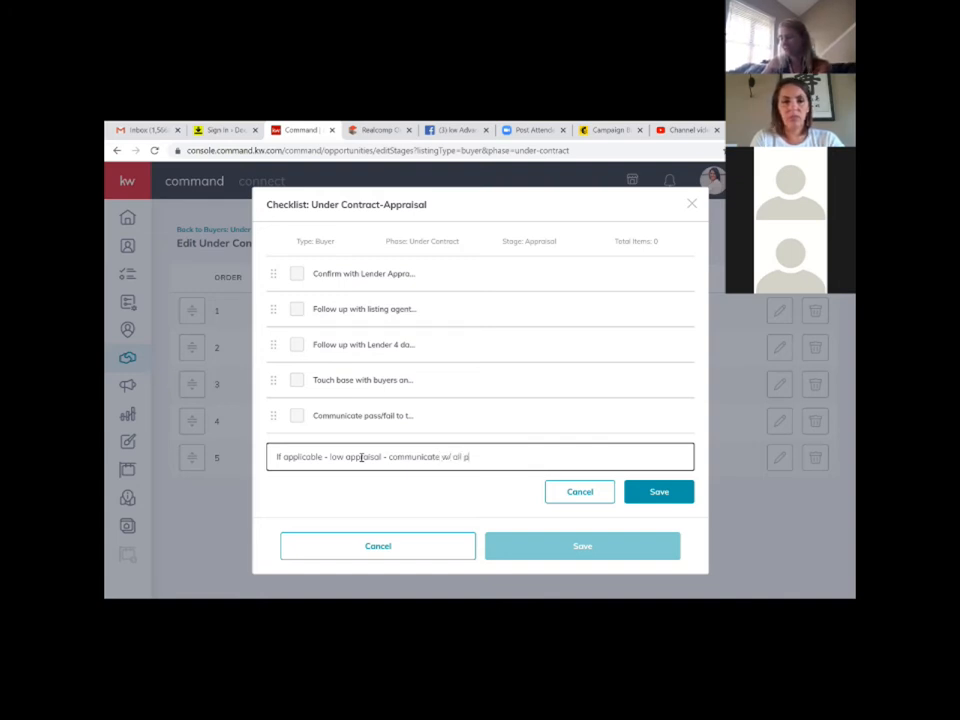
{"action": "type", "text": "arties and rene"}
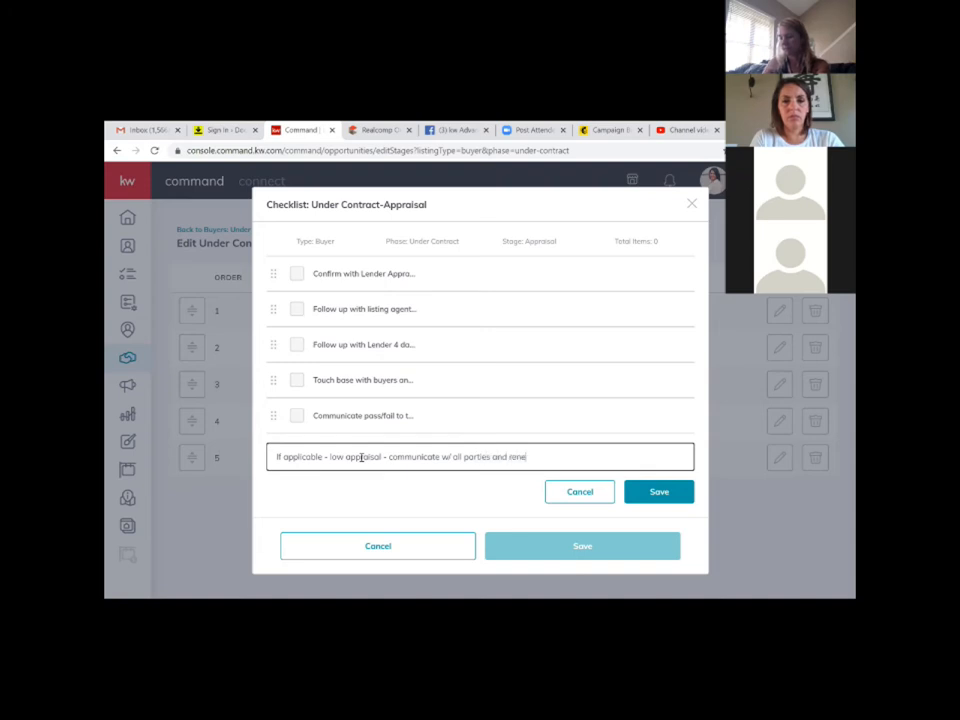
{"action": "type", "text": "gotiate"}
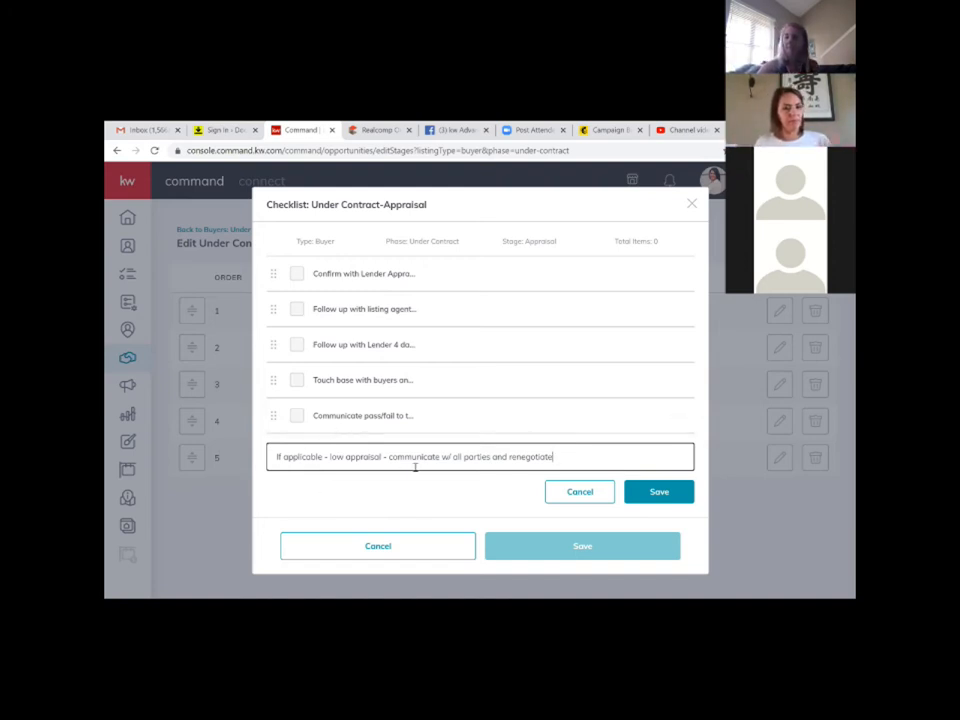
{"action": "left_click", "coordinate": [659, 491]}
Step: Add "If applicable - send any new addendums signed by all parties to lender and title" as another item in the Appraisal checklist
{"action": "left_click", "coordinate": [306, 489]}
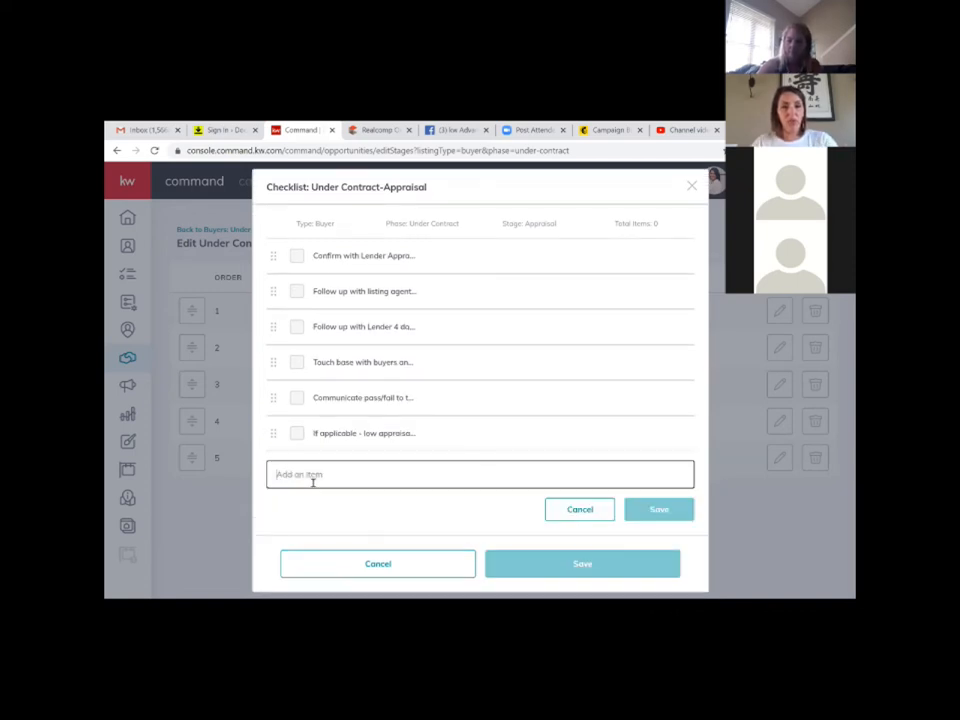
{"action": "type", "text": "If applica"}
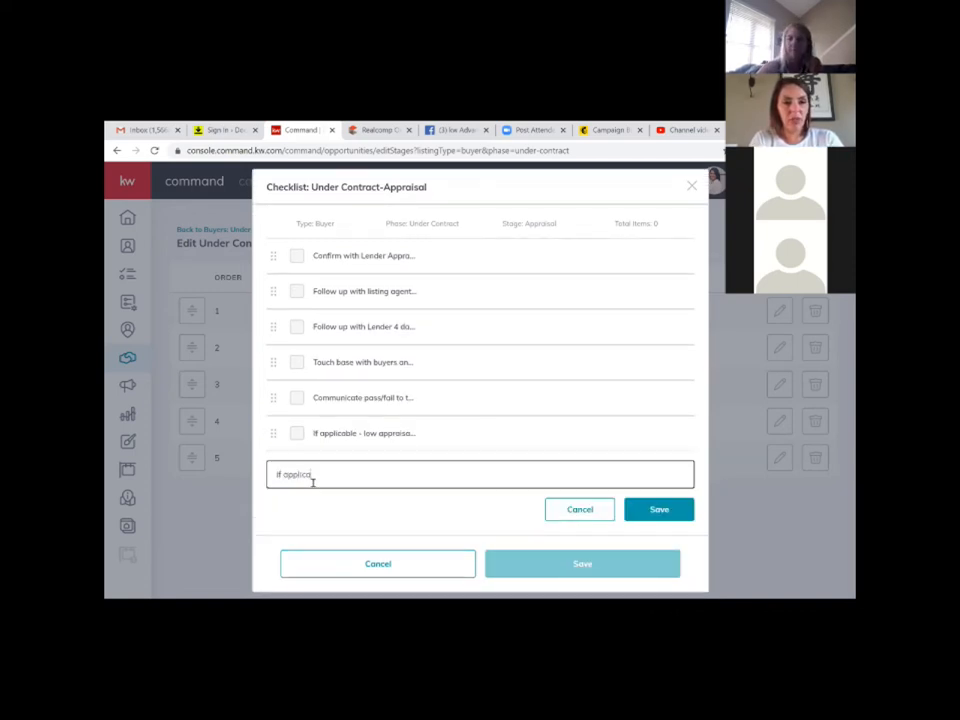
{"action": "type", "text": "ble - send"}
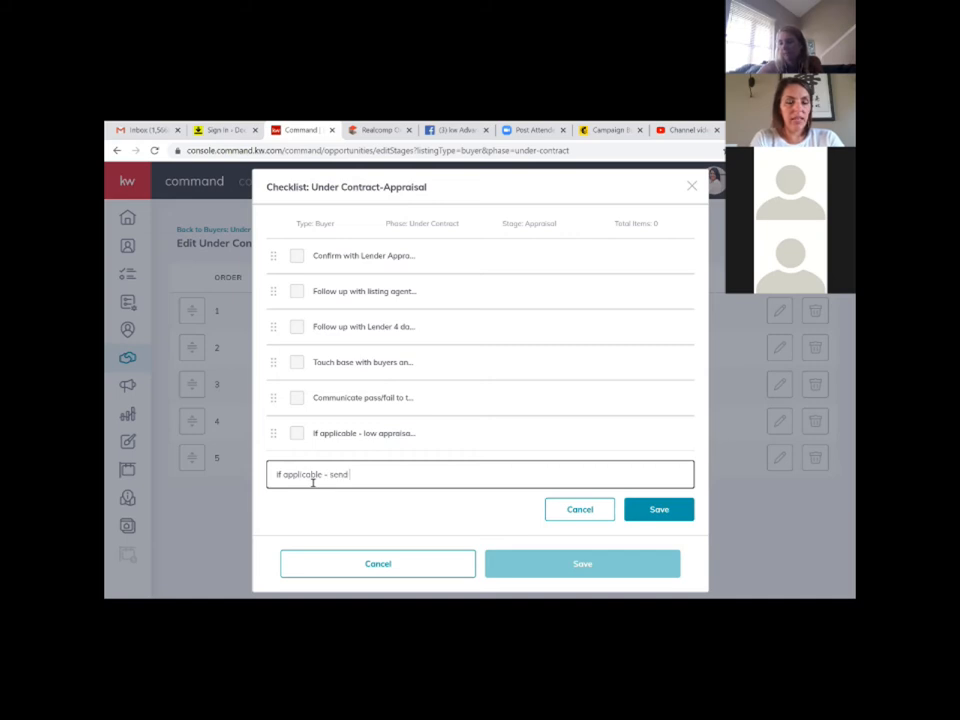
{"action": "type", "text": " oriy new"}
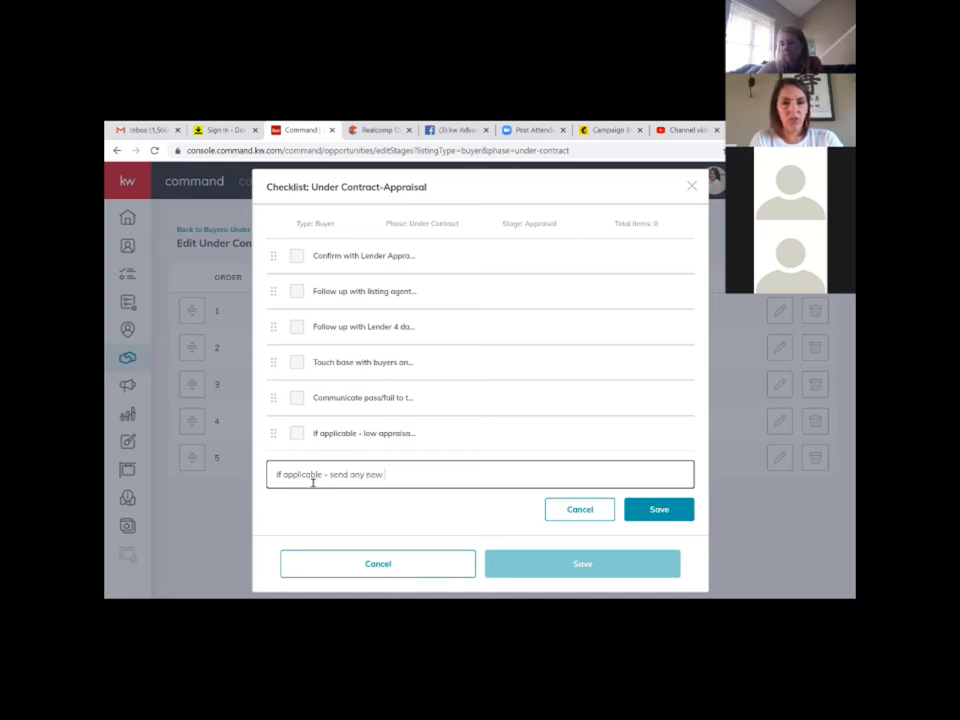
{"action": "type", "text": " addendums s"}
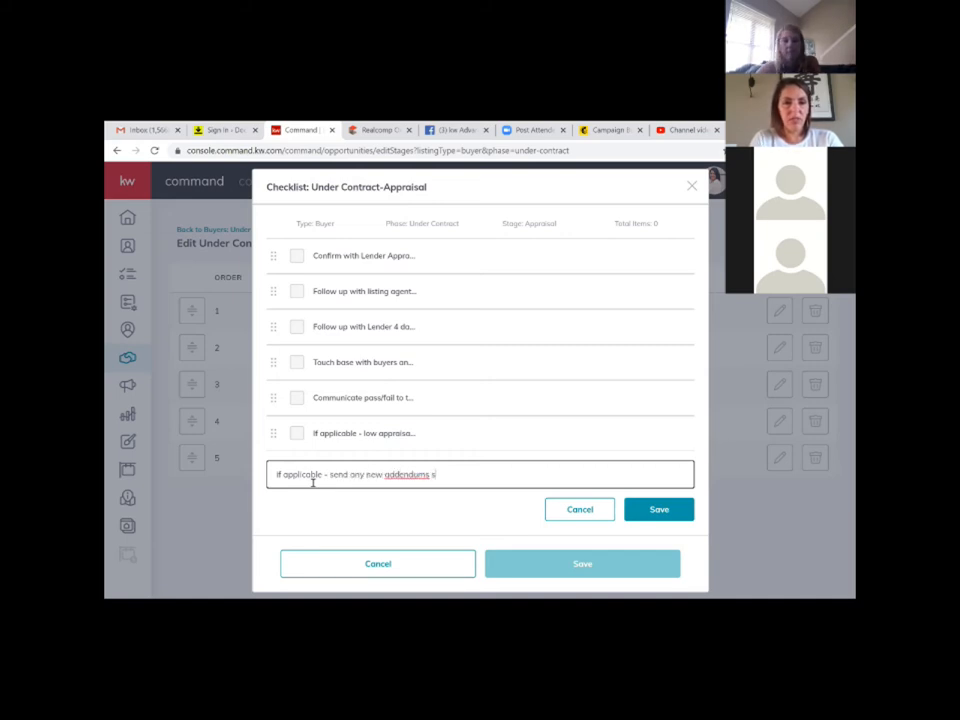
{"action": "type", "text": "igned by all par"}
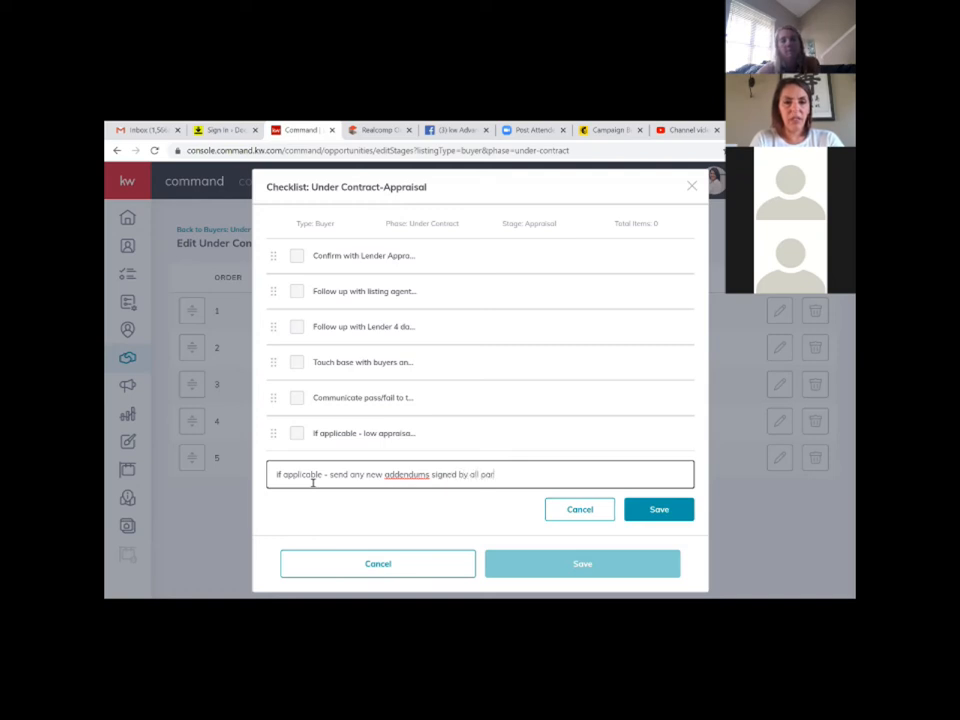
{"action": "type", "text": "ties to lender an"}
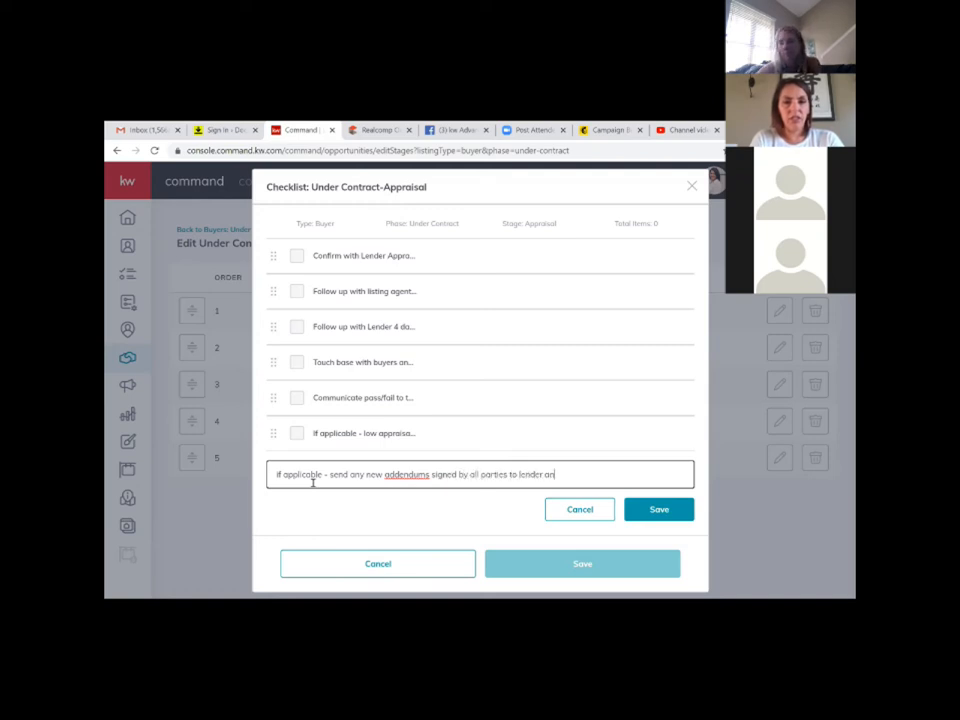
{"action": "type", "text": "d title"}
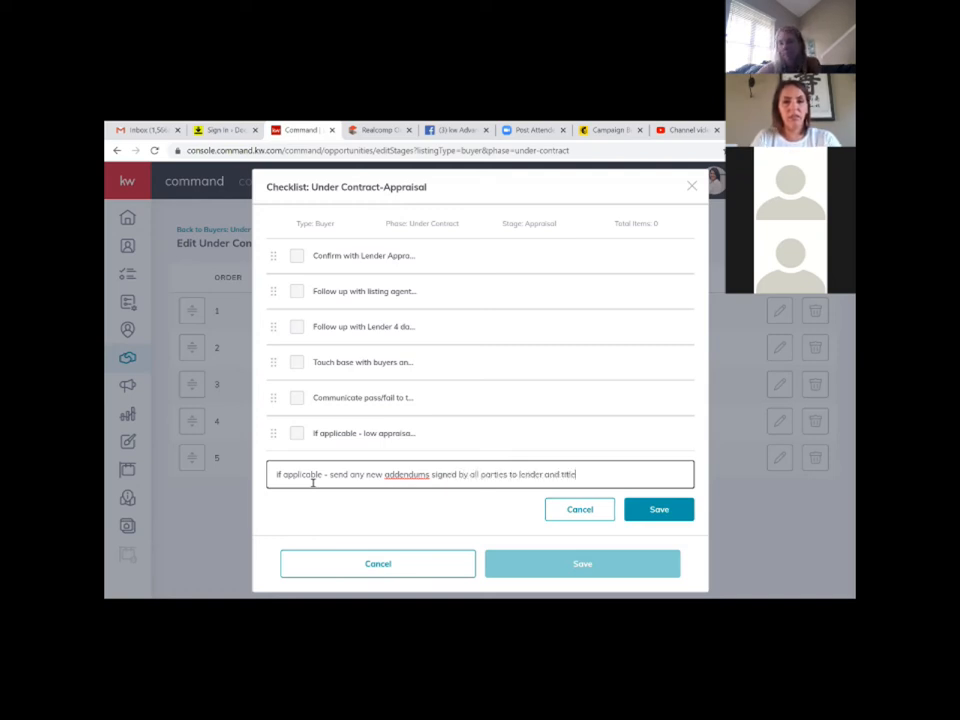
{"action": "right_click", "coordinate": [424, 474]}
{"action": "left_click", "coordinate": [449, 332]}
{"action": "left_click", "coordinate": [656, 510]}
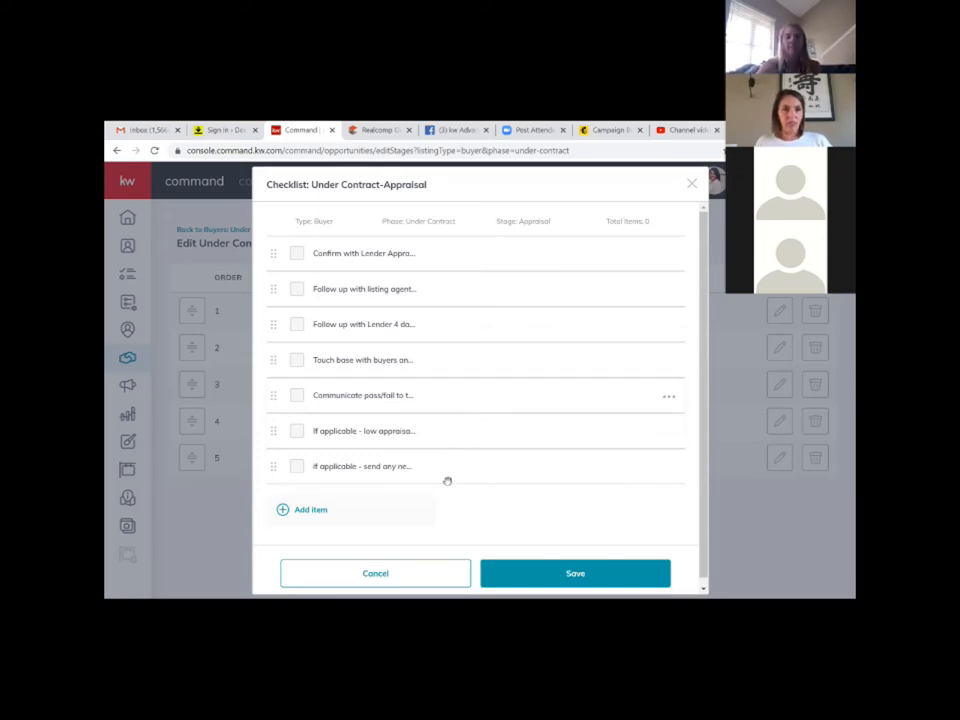
Step: Add "Add all final documents into COMMAND opportunity and submit to MC" as the last Appraisal checklist item and save the whole checklist
{"action": "left_click", "coordinate": [310, 510]}
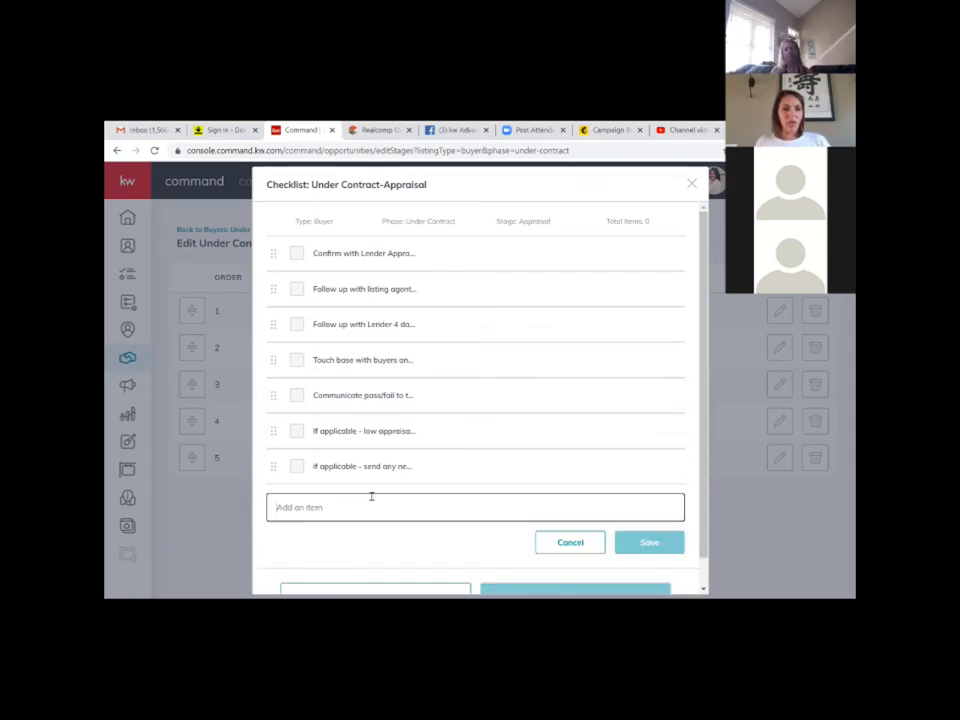
{"action": "type", "text": "A"}
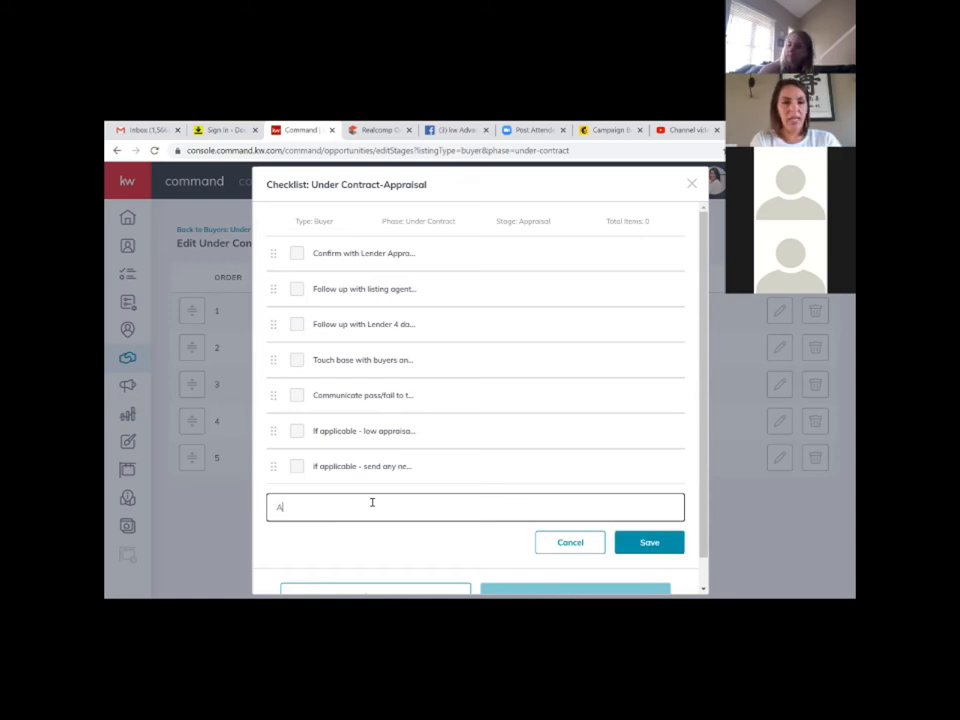
{"action": "type", "text": "dd all final"}
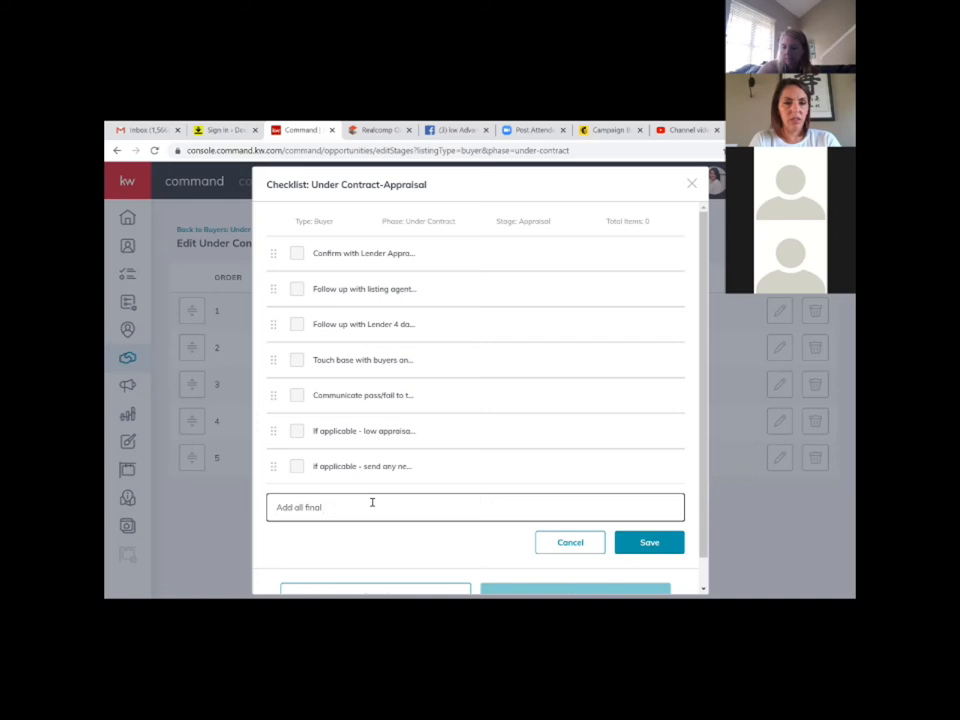
{"action": "type", "text": " documents into CO"}
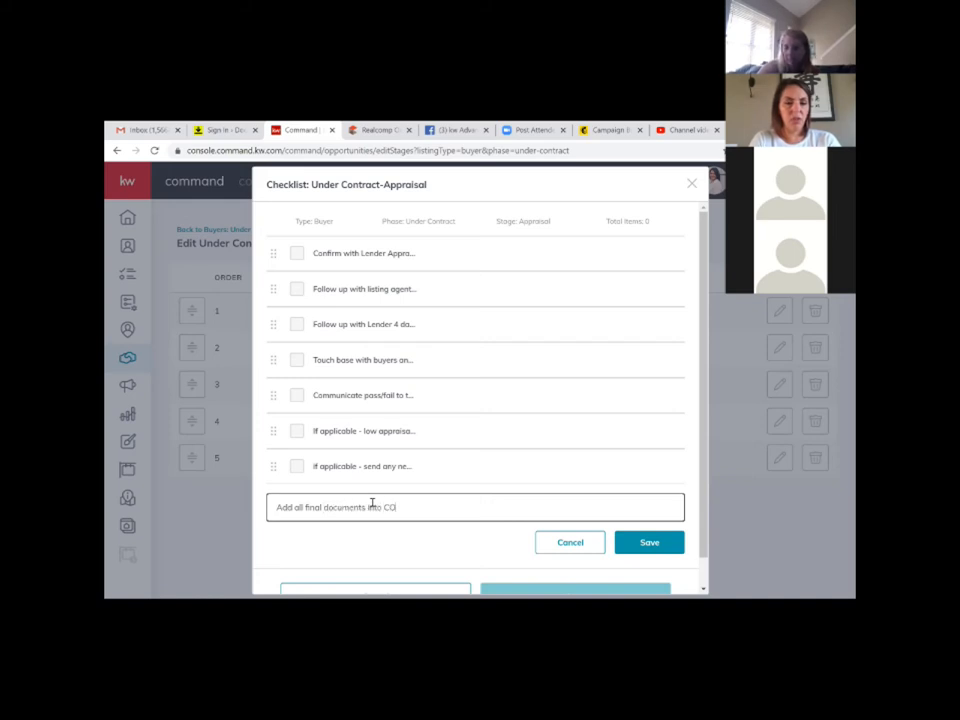
{"action": "type", "text": "MMAND opportunity under"}
{"action": "key", "text": "BackSpace"}
{"action": "key", "text": "BackSpace"}
{"action": "key", "text": "BackSpace"}
{"action": "key", "text": "BackSpace"}
{"action": "key", "text": "BackSpace"}
{"action": "key", "text": "BackSpace"}
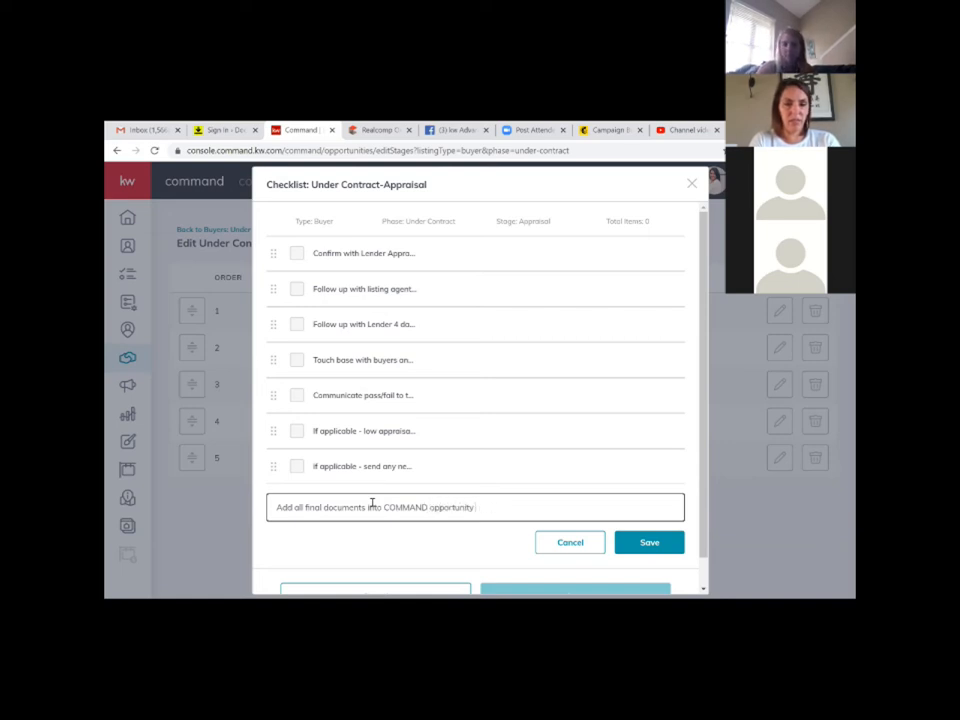
{"action": "type", "text": ", and"}
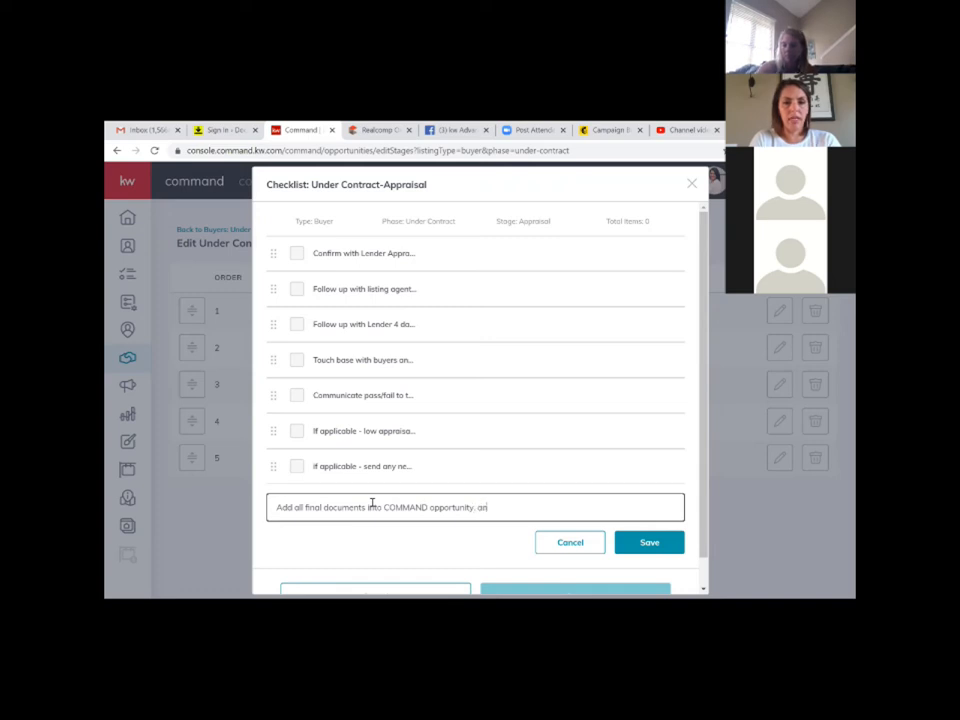
{"action": "key", "text": "BackSpace"}
{"action": "key", "text": "BackSpace"}
{"action": "key", "text": "BackSpace"}
{"action": "key", "text": "BackSpace"}
{"action": "key", "text": "BackSpace"}
{"action": "type", "text": "and S"}
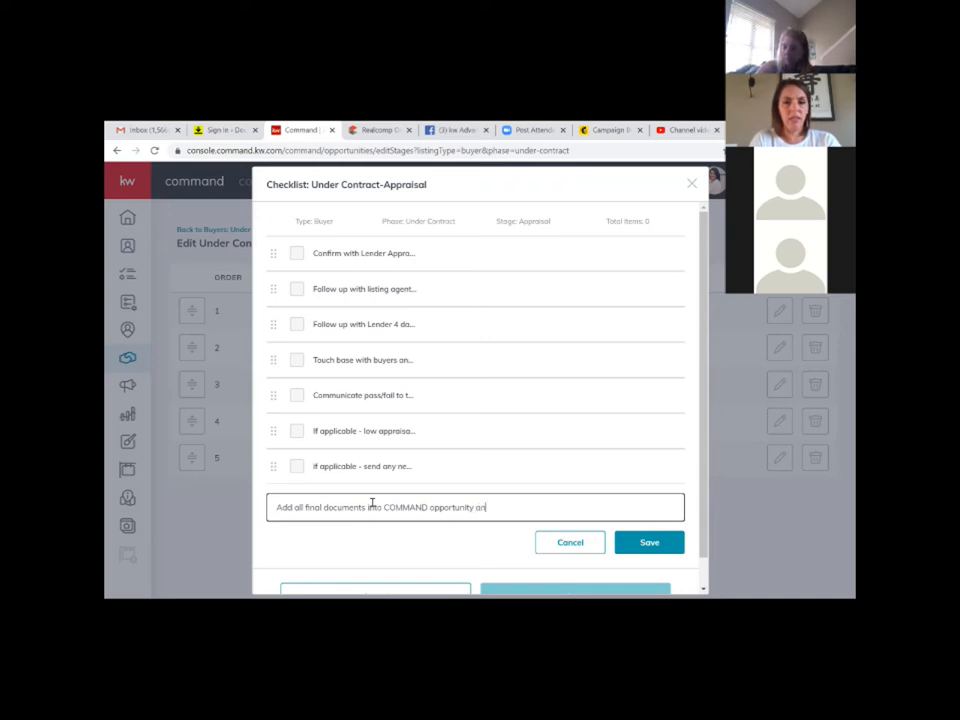
{"action": "key", "text": "BackSpace"}
{"action": "type", "text": "submit "}
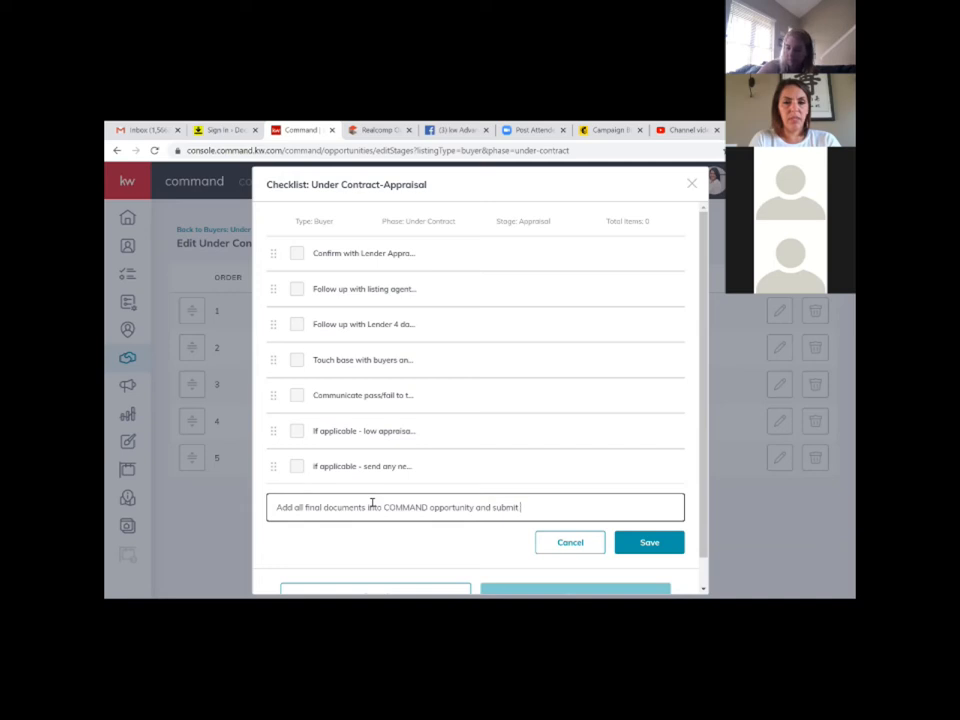
{"action": "type", "text": "to MC"}
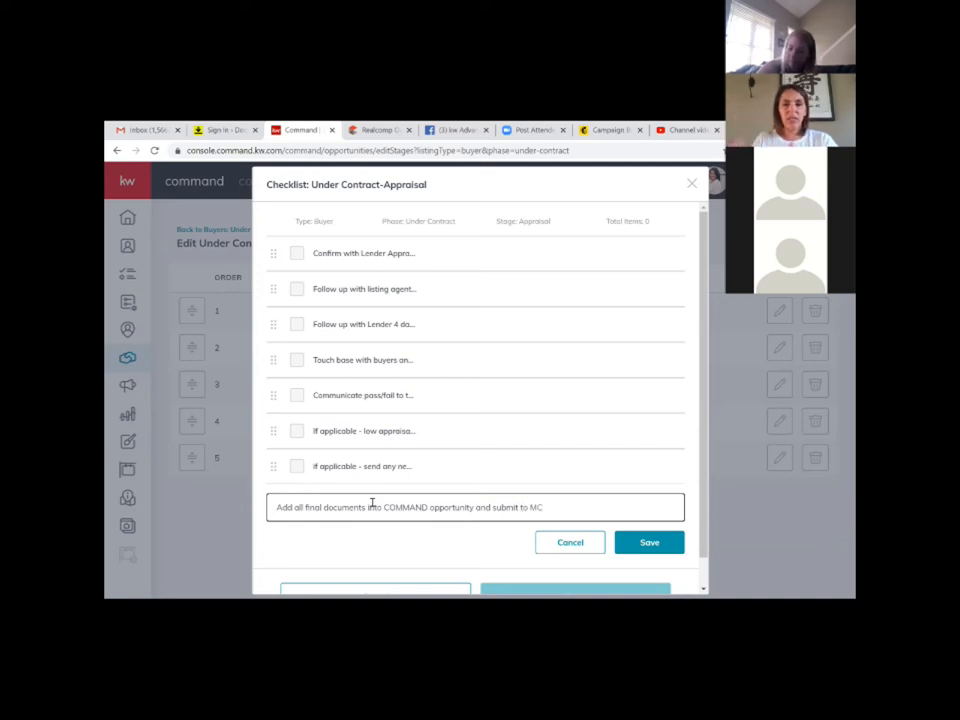
{"action": "left_click", "coordinate": [641, 548]}
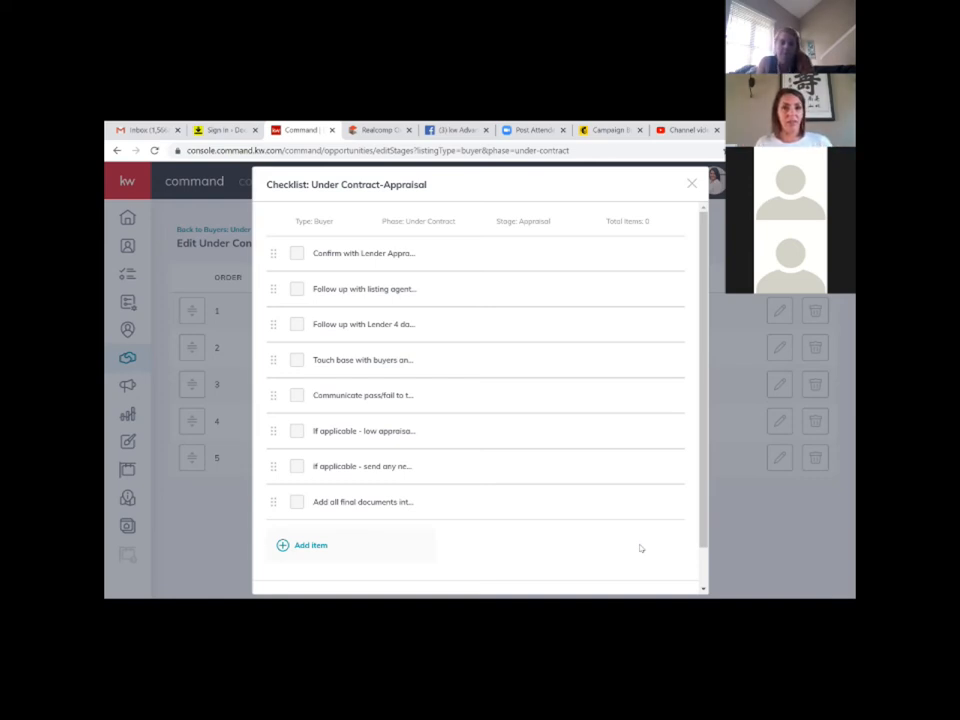
{"action": "scroll", "coordinate": [576, 465], "scroll_direction": "down", "scroll_amount": 1}
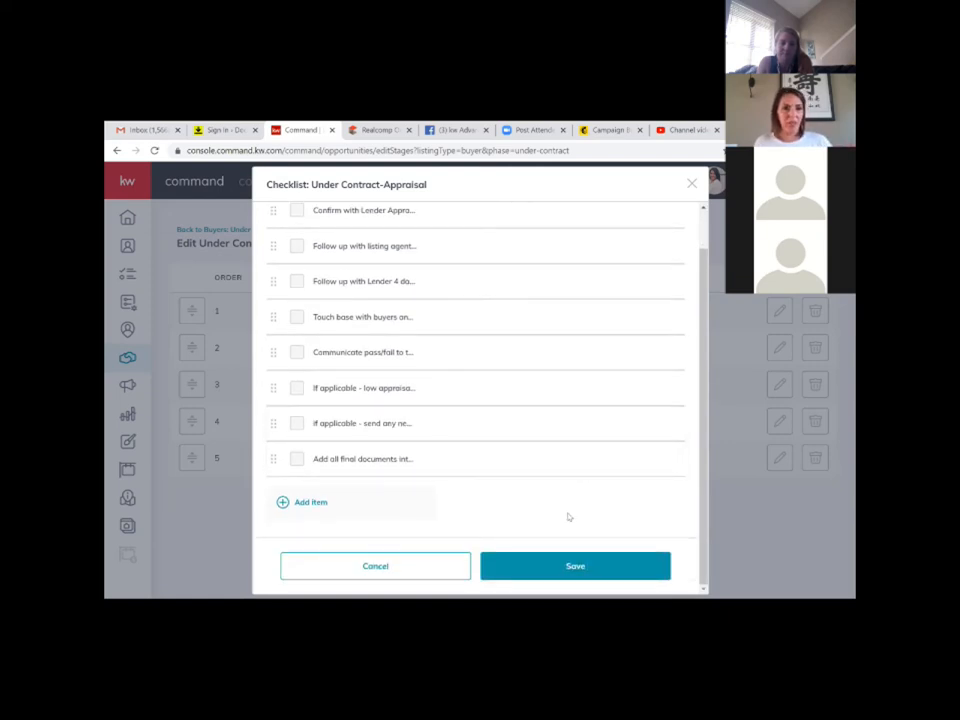
{"action": "left_click", "coordinate": [580, 566]}
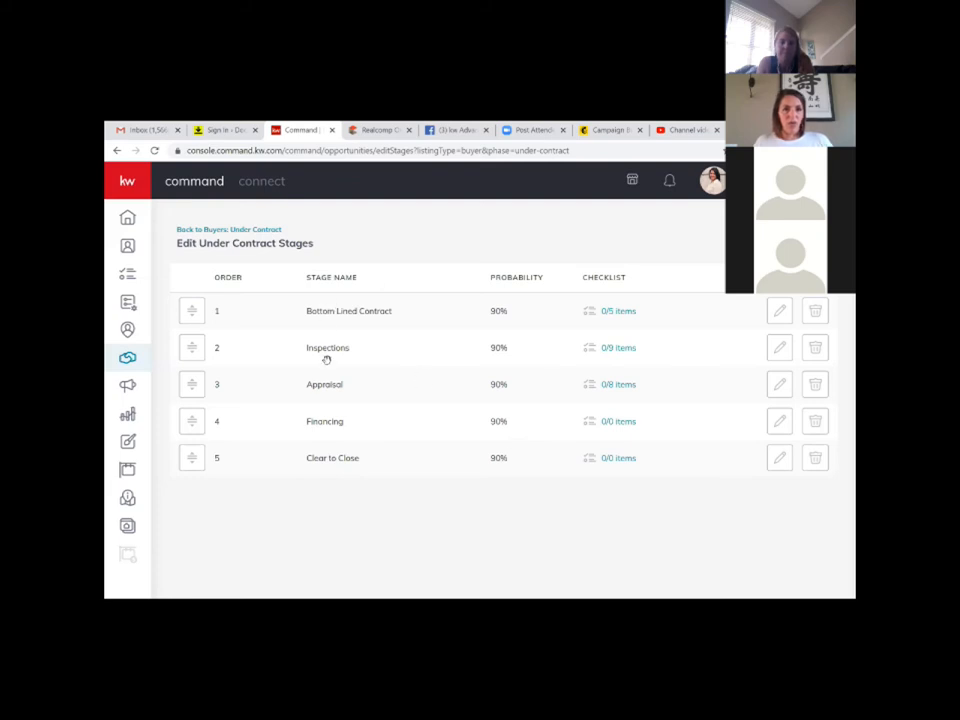
Step: Add "Confirm lender has all necessary documents from me" as the first item in the Financing stage's checklist
{"action": "left_click", "coordinate": [619, 423]}
{"action": "left_click", "coordinate": [305, 382]}
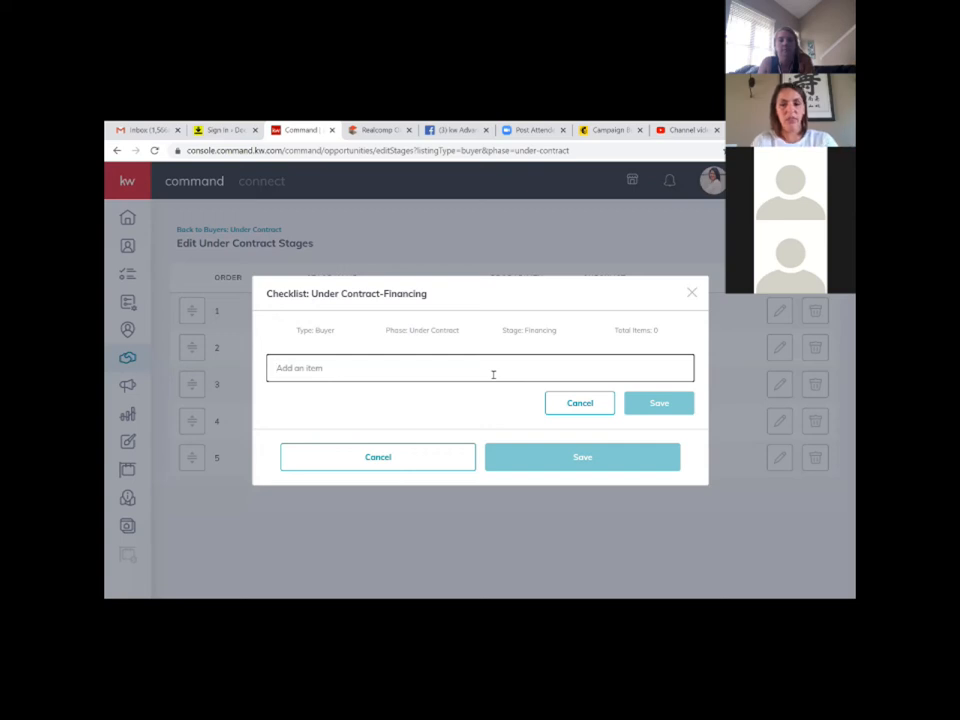
{"action": "type", "text": "Confirm lender has all necess"}
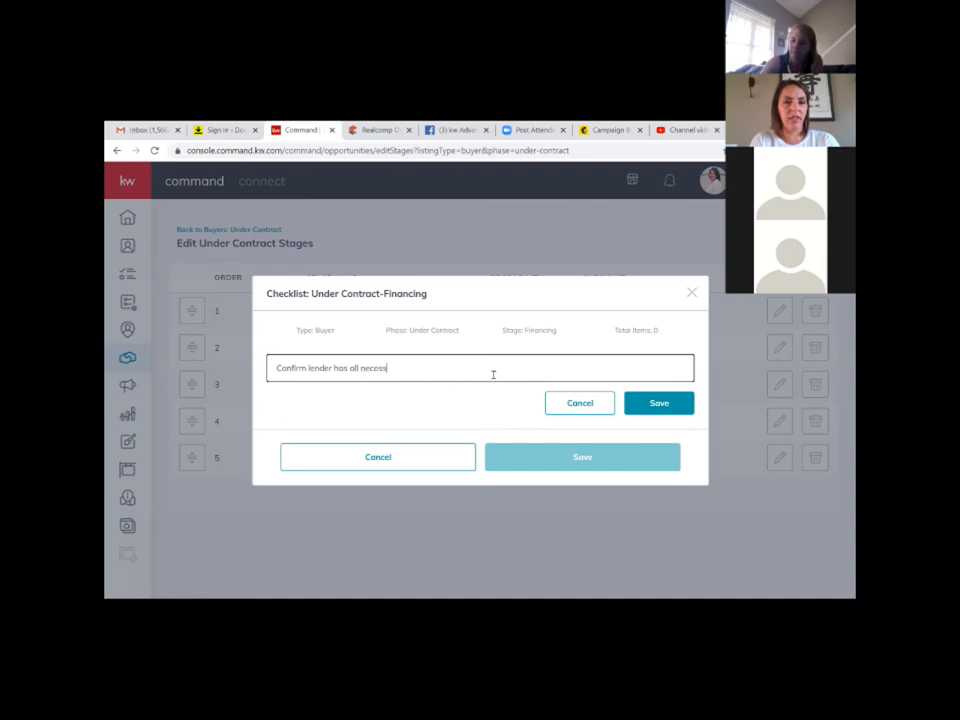
{"action": "type", "text": "ary documents from me"}
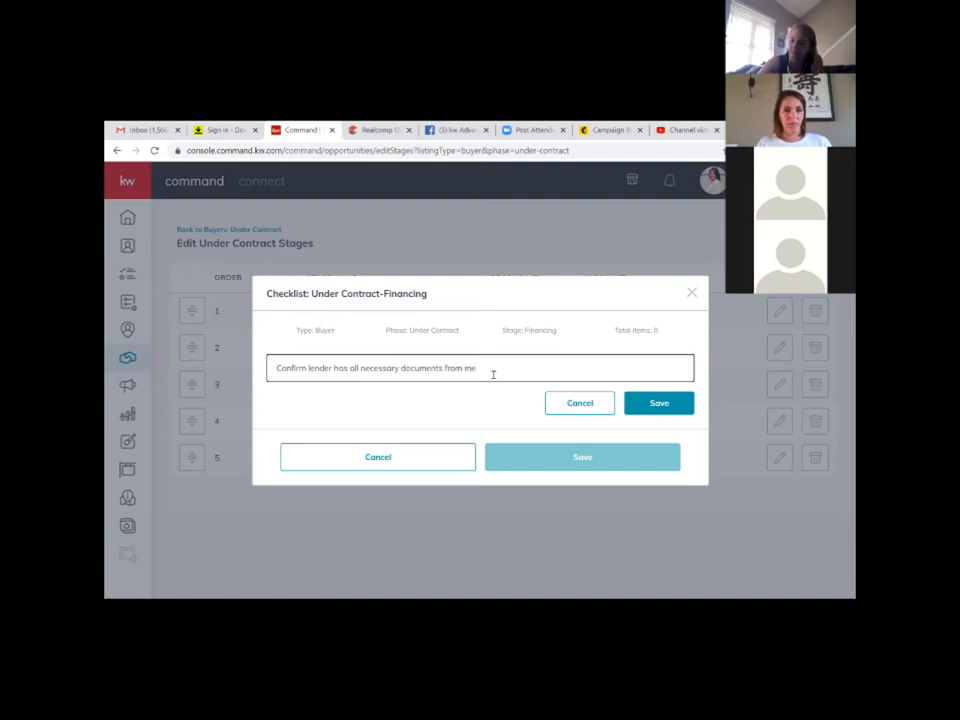
{"action": "left_click", "coordinate": [669, 406]}
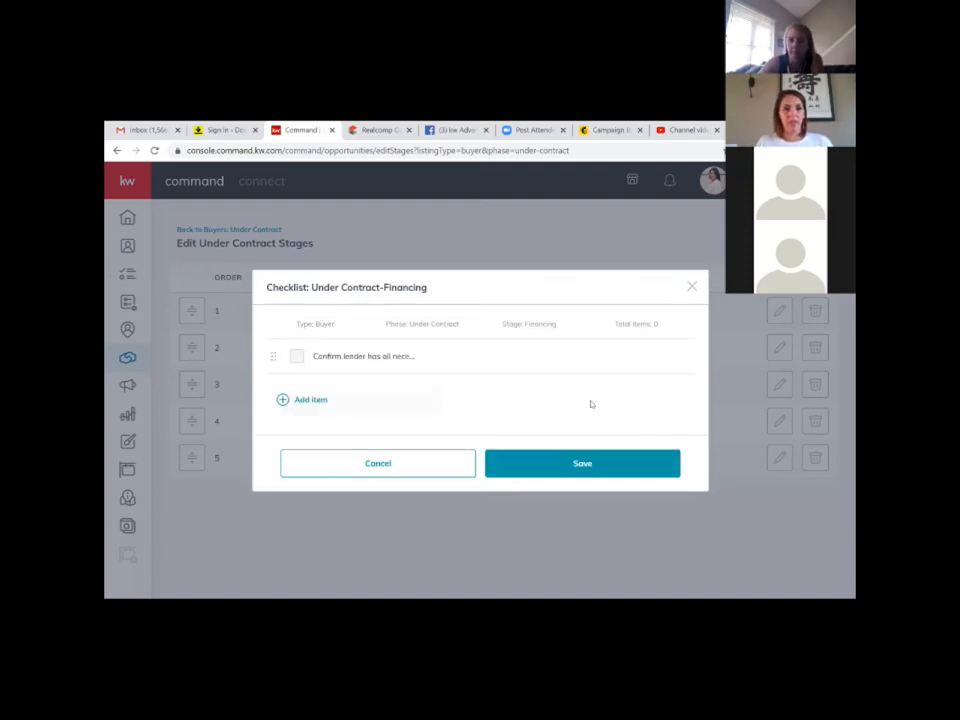
Step: Add "Follow up with buyer and keep in touch" as another item in the Financing checklist and close the checklist without saving it
{"action": "left_click", "coordinate": [307, 400]}
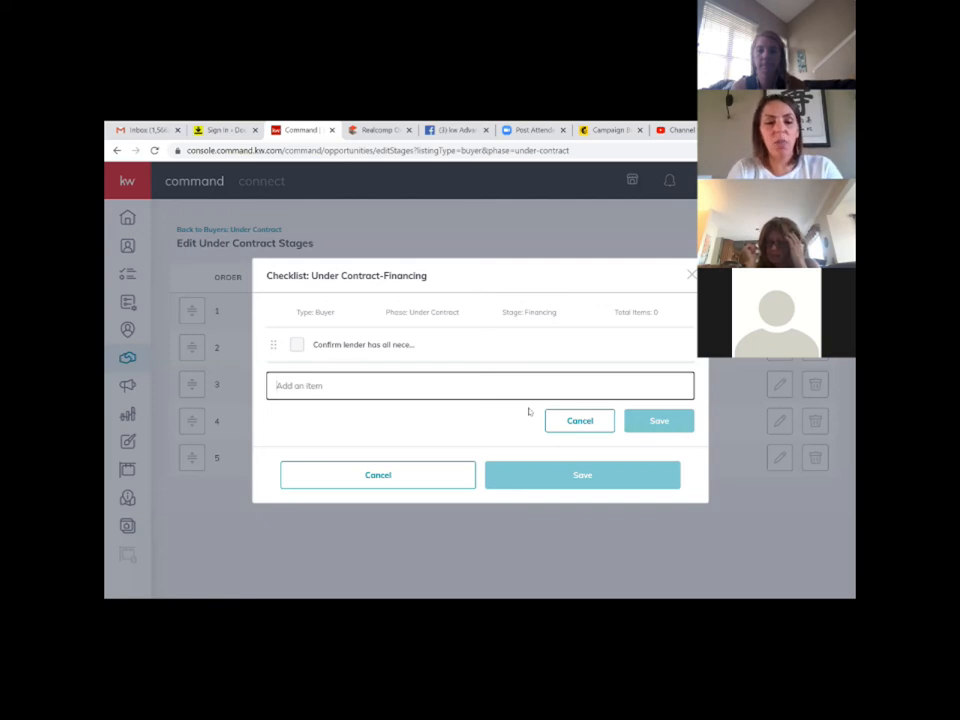
{"action": "type", "text": "Follow u"}
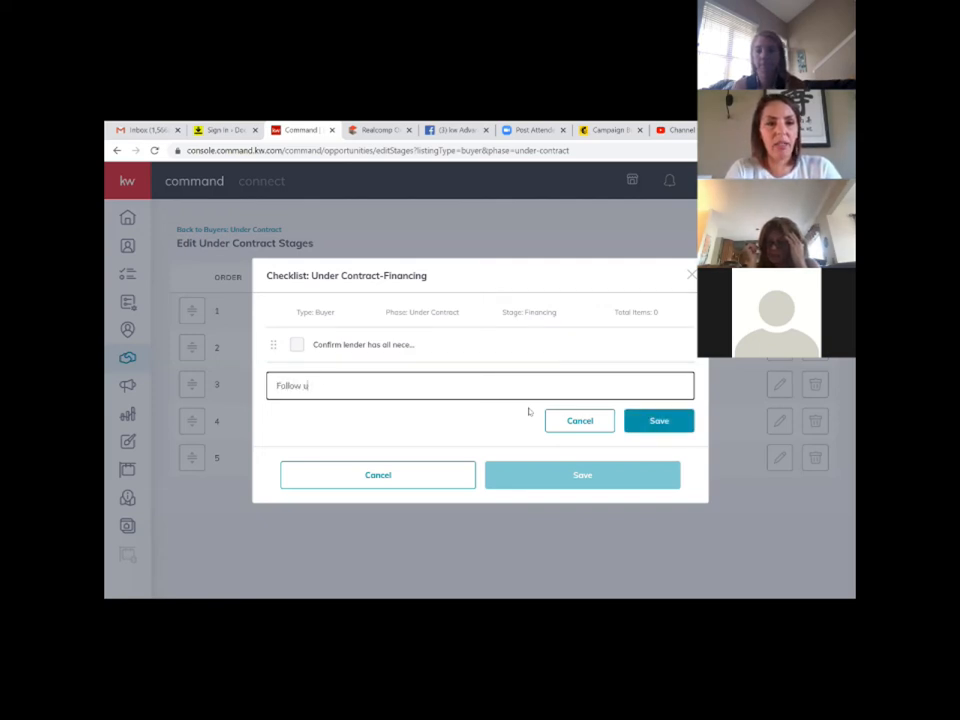
{"action": "type", "text": "p with buyer"}
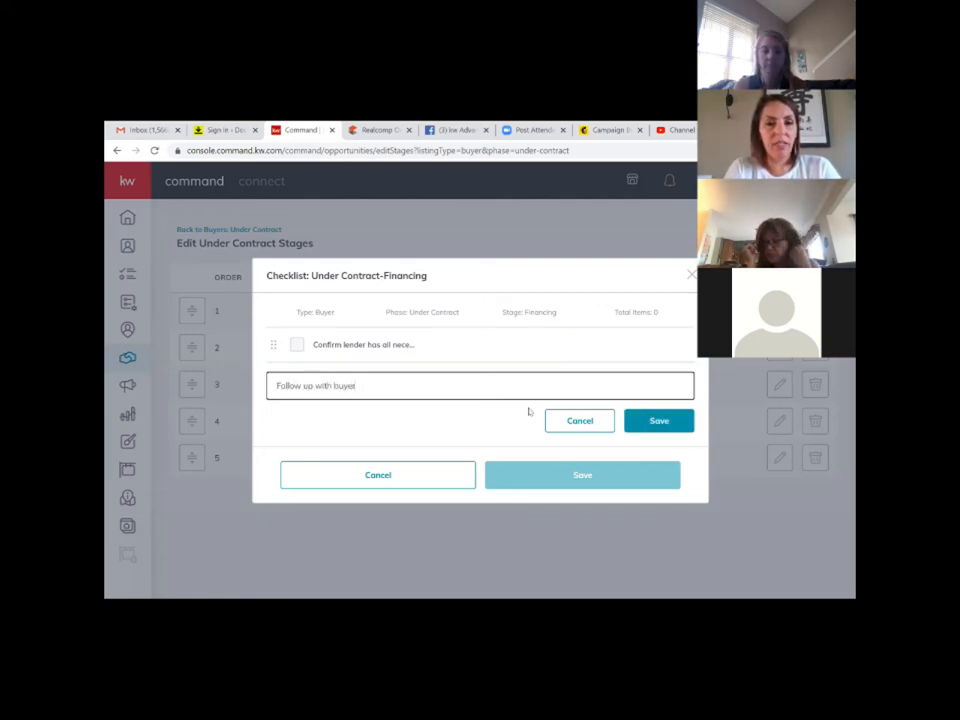
{"action": "type", "text": " and"}
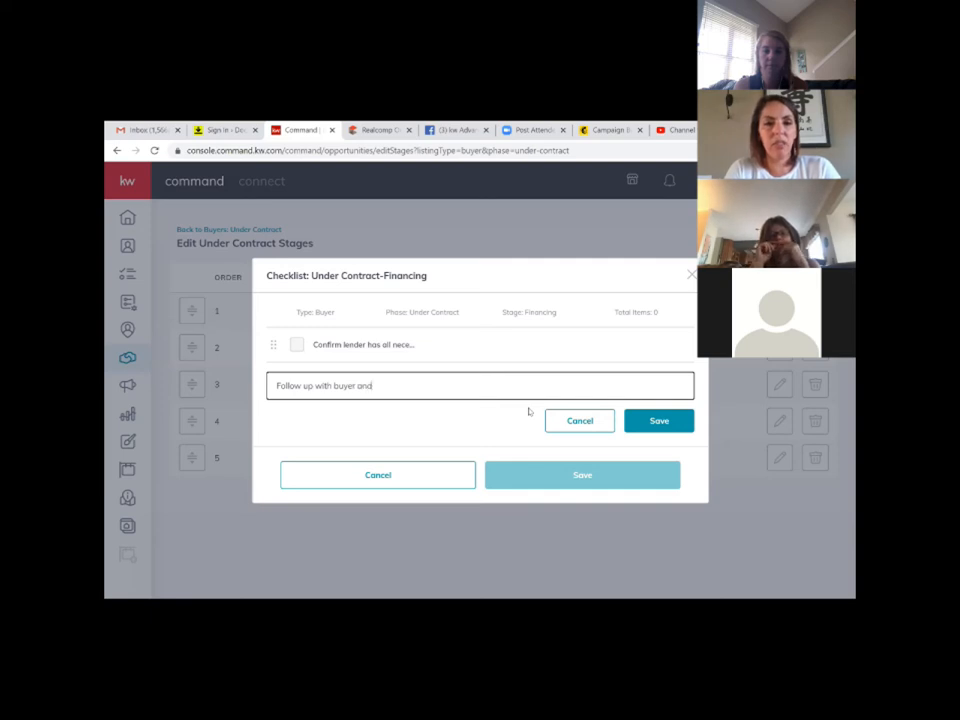
{"action": "type", "text": " keep in to"}
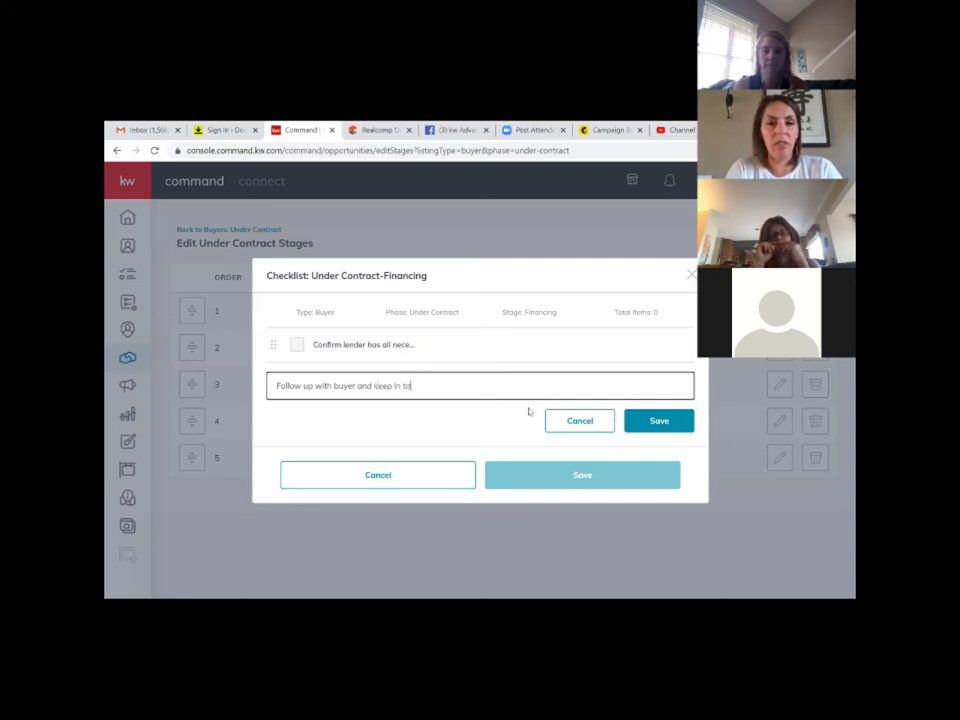
{"action": "type", "text": "uch"}
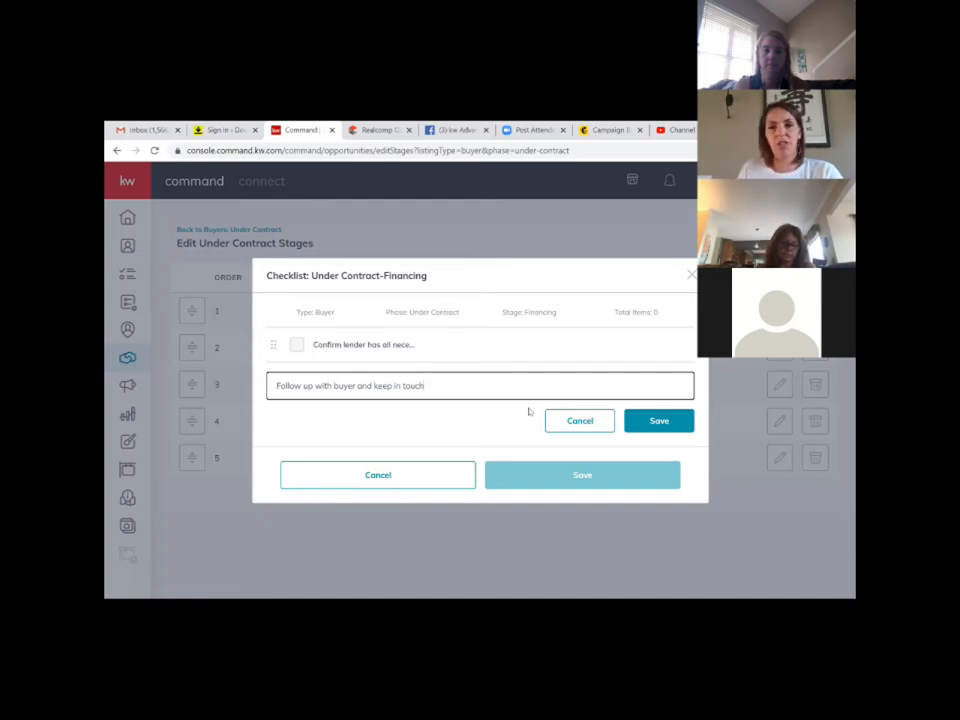
{"action": "left_click", "coordinate": [659, 421]}
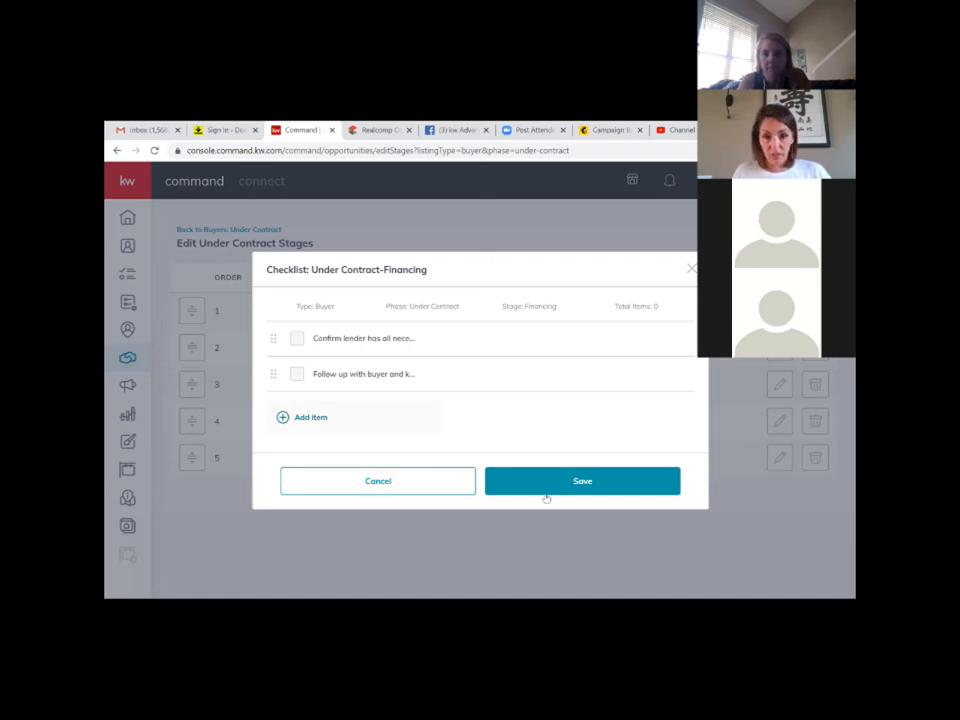
{"action": "left_click", "coordinate": [691, 268]}
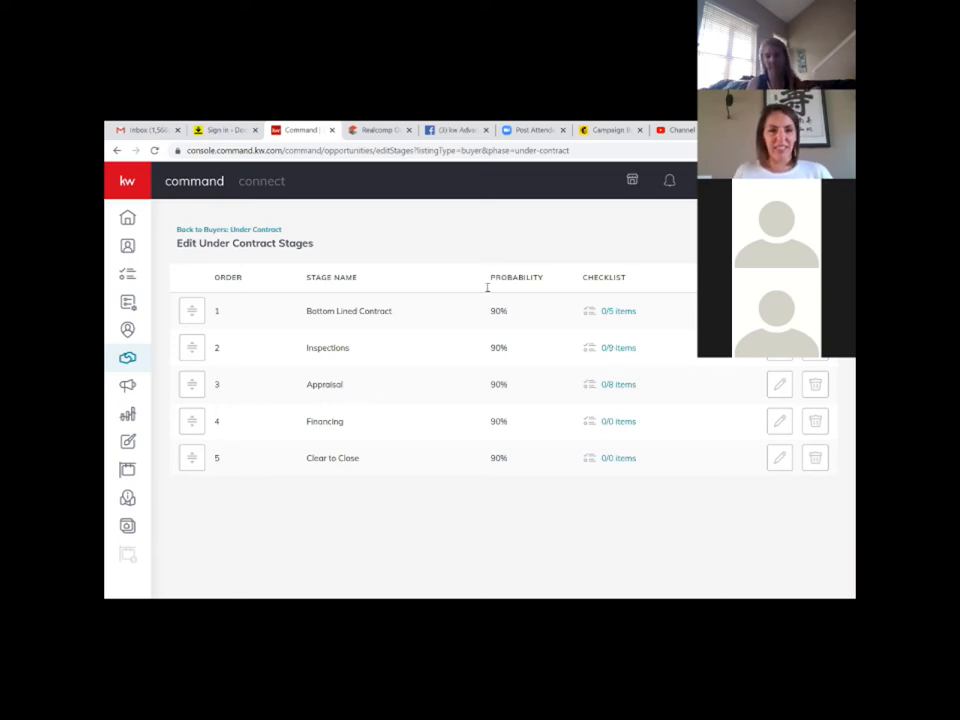
Step: Add "Advise buyer that Provision Insurance may be reaching out them to offer coverage." as another item in the Inspections stage's checklist
{"action": "left_click", "coordinate": [625, 349]}
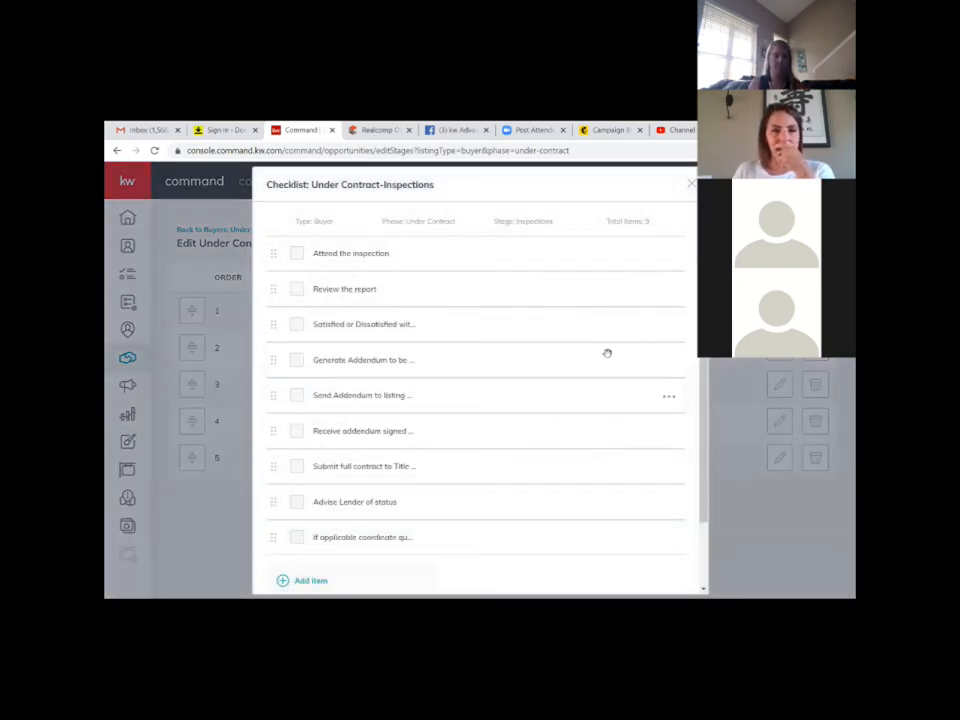
{"action": "left_click", "coordinate": [310, 581]}
{"action": "type", "text": "Advise buyer that Prov"}
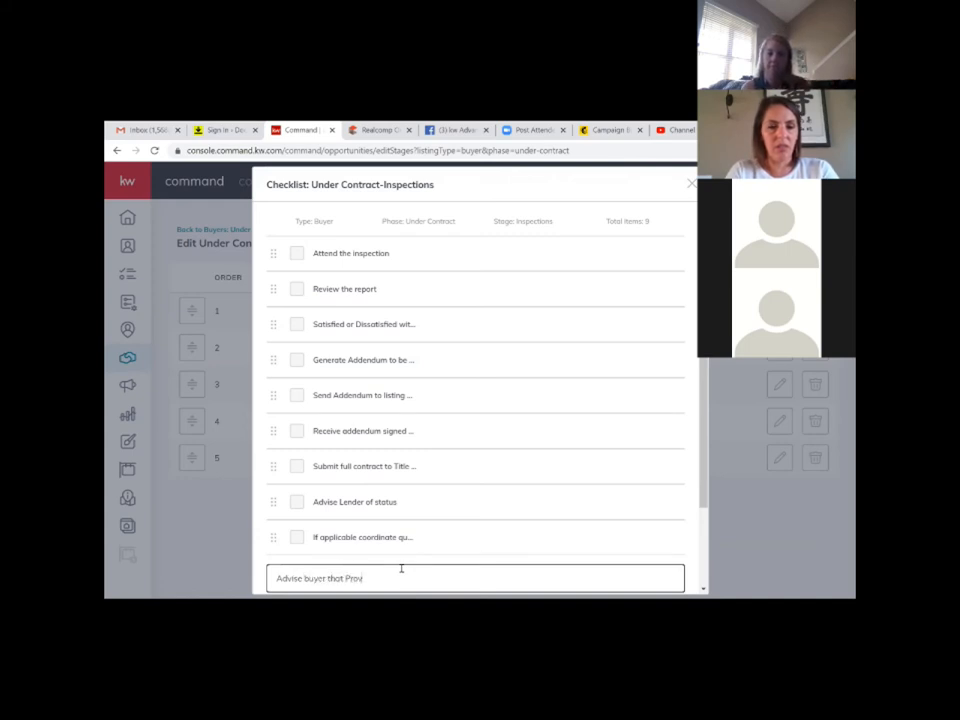
{"action": "type", "text": "ision Insuran"}
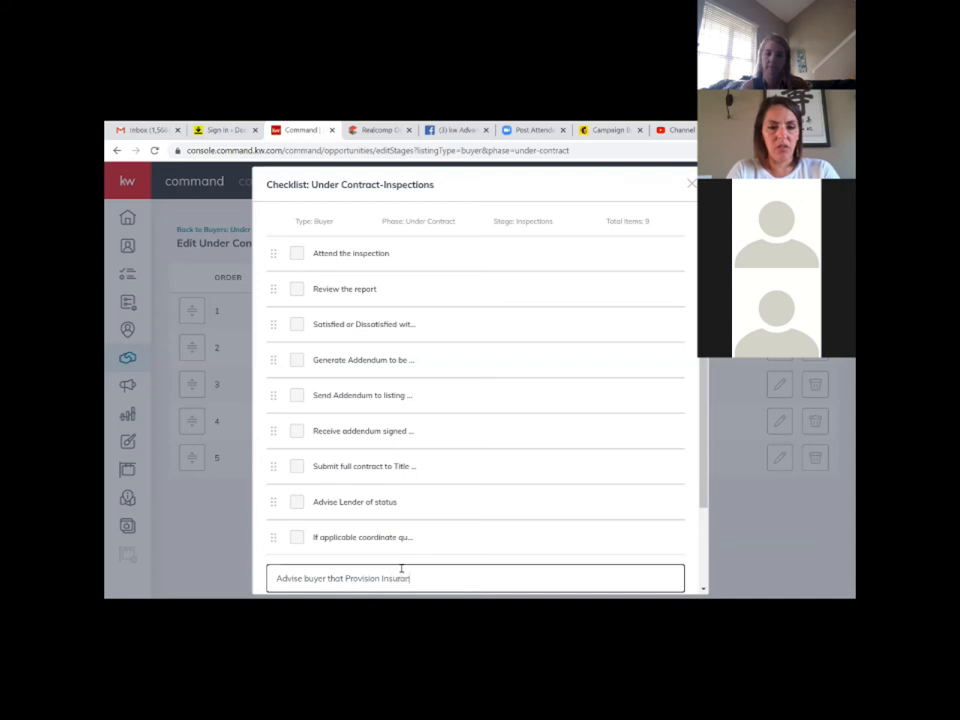
{"action": "type", "text": "ce may be reac"}
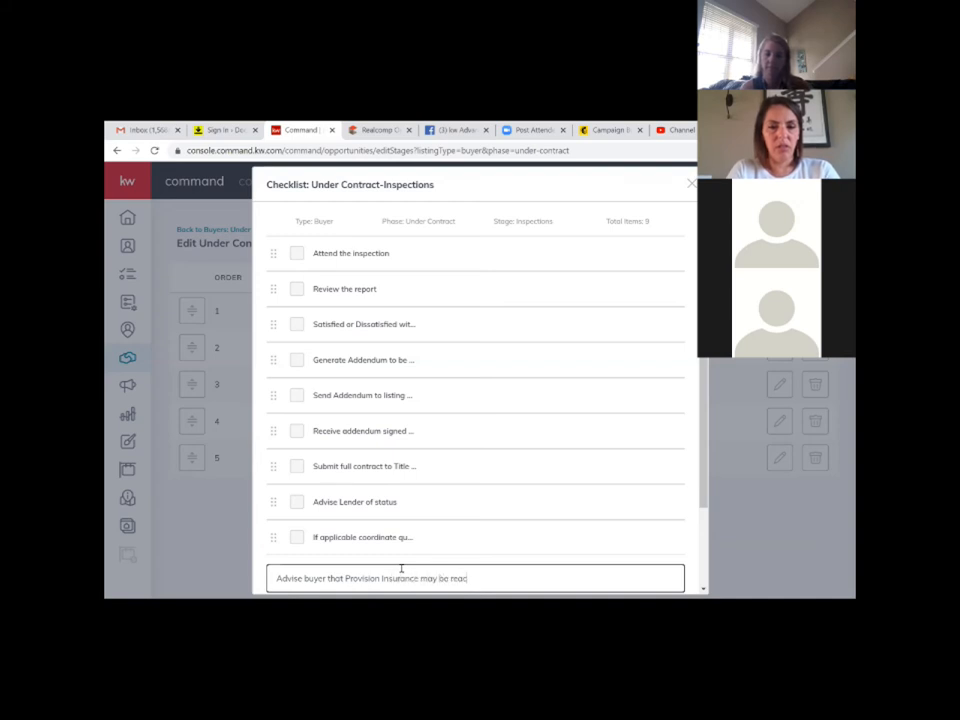
{"action": "type", "text": "hing out them to offer coverage."}
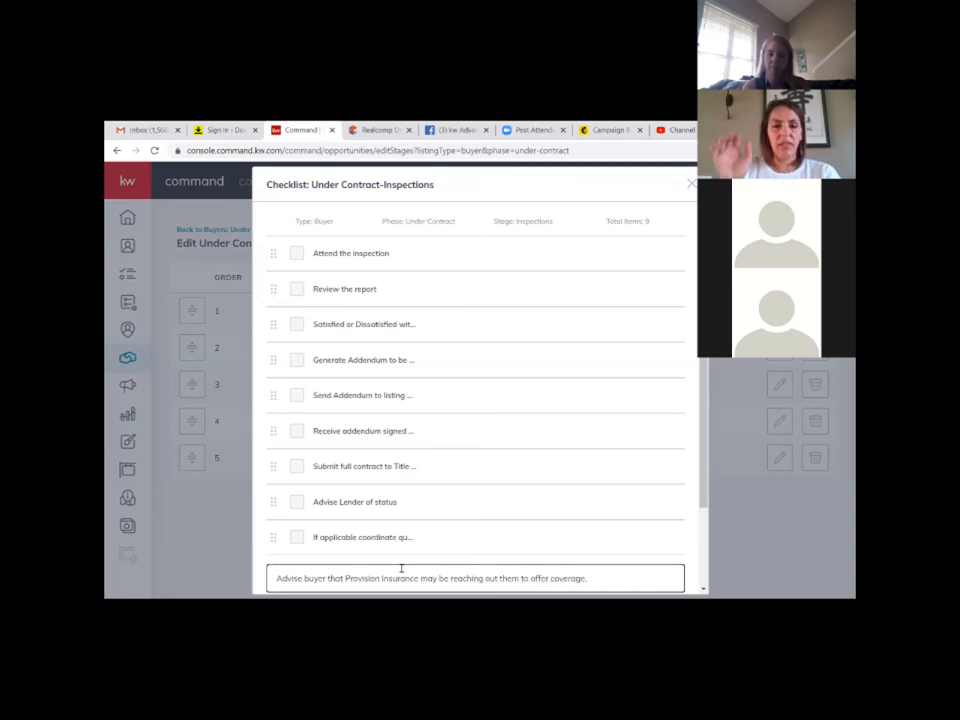
{"action": "scroll", "coordinate": [401, 568], "scroll_direction": "down", "scroll_amount": 1}
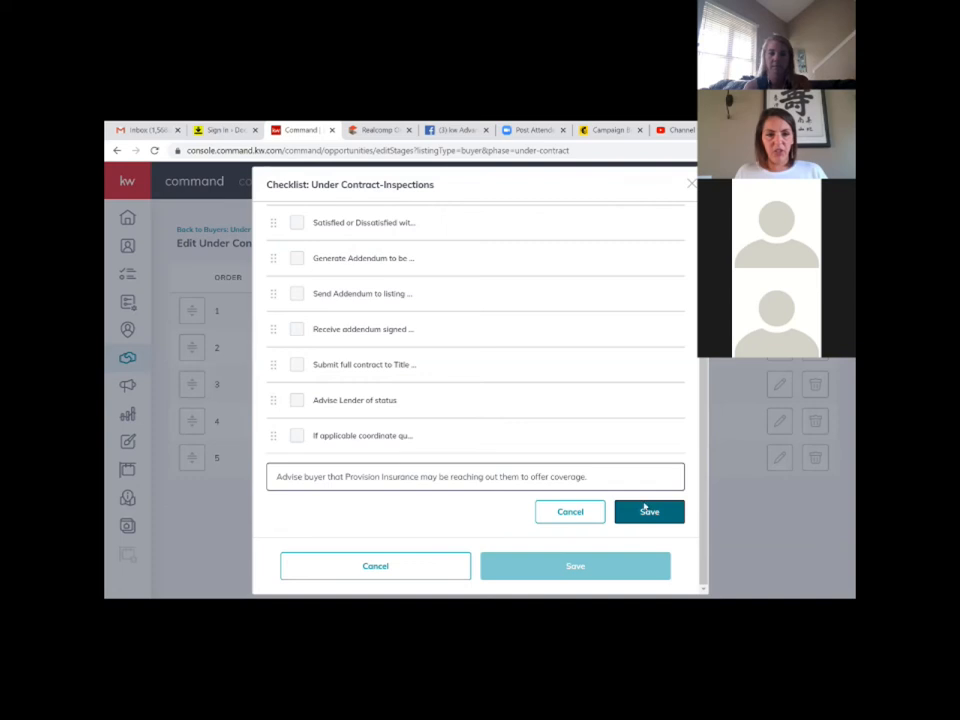
{"action": "left_click", "coordinate": [643, 510]}
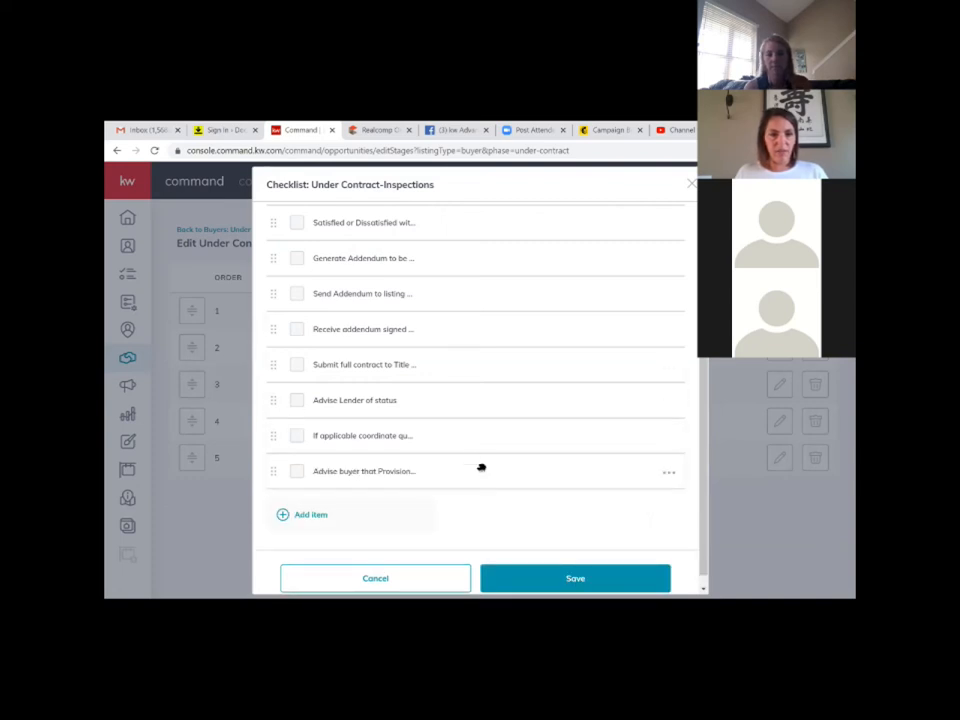
Step: Move the Provision Insurance item to the start of the Inspections checklist, review the order, and discard the checklist changes
{"action": "scroll", "coordinate": [502, 433], "scroll_direction": "up", "scroll_amount": 1}
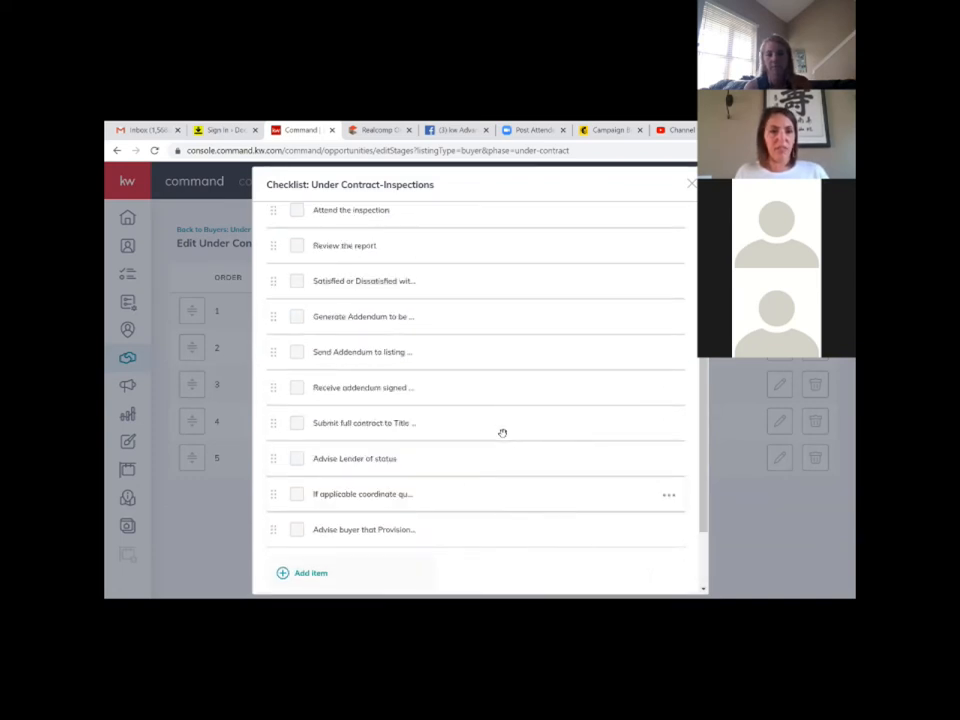
{"action": "left_click_drag", "start_coordinate": [276, 529], "coordinate": [275, 291]}
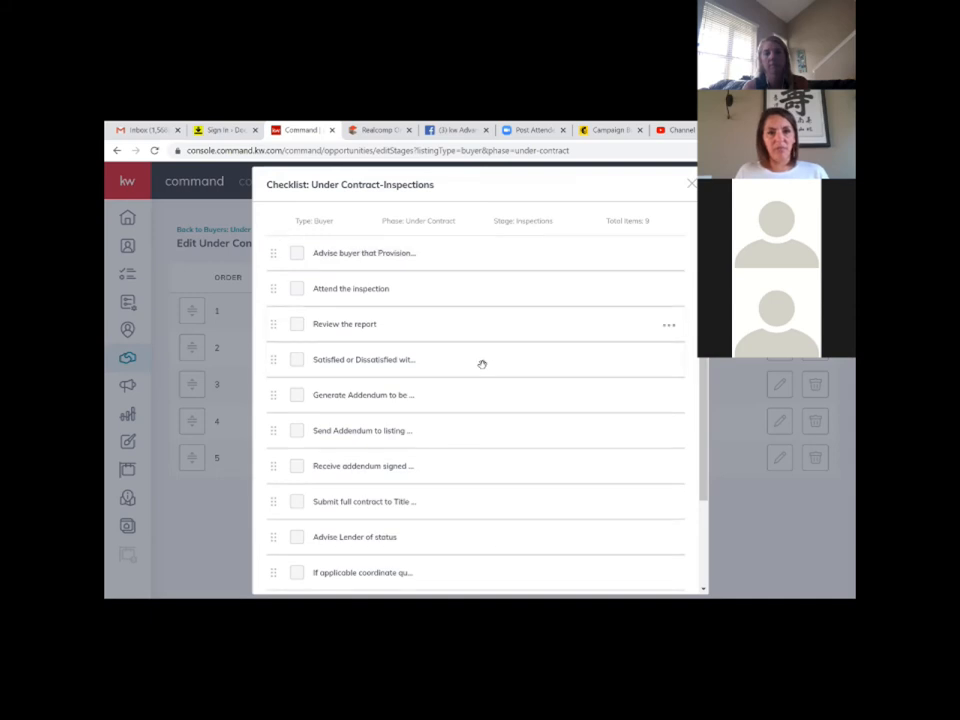
{"action": "scroll", "coordinate": [485, 388], "scroll_direction": "down", "scroll_amount": 2}
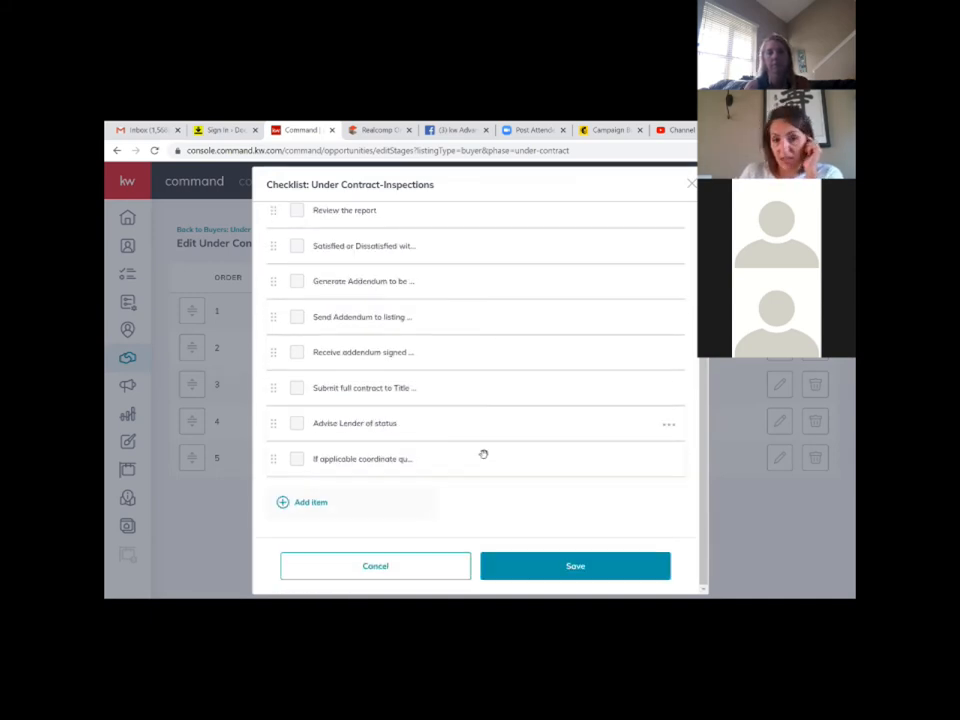
{"action": "scroll", "coordinate": [390, 427], "scroll_direction": "up", "scroll_amount": 3}
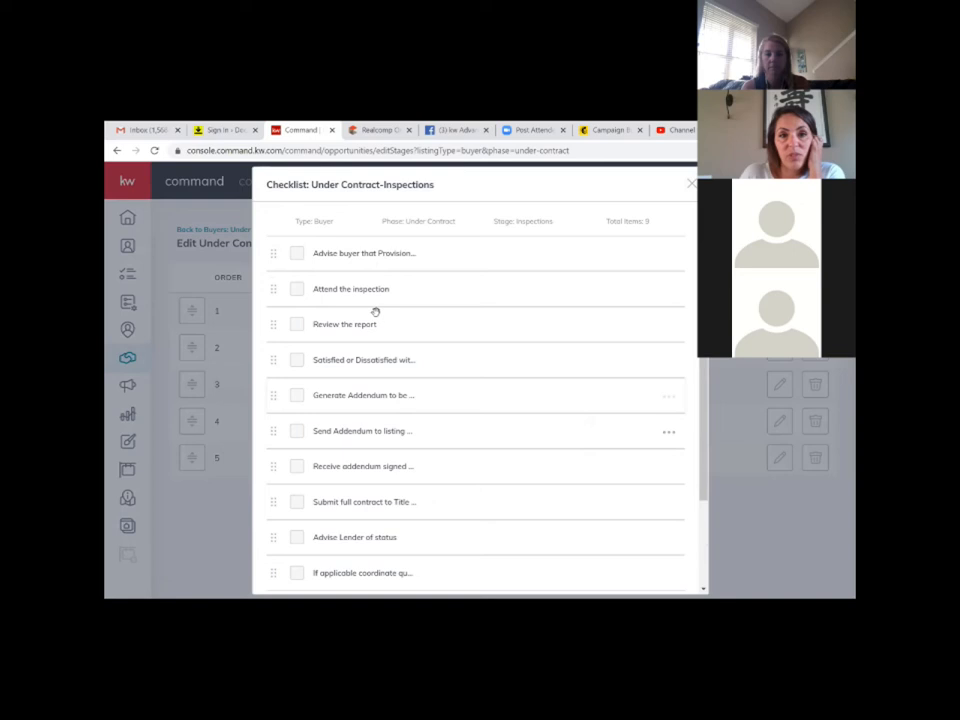
{"action": "scroll", "coordinate": [423, 382], "scroll_direction": "down", "scroll_amount": 3}
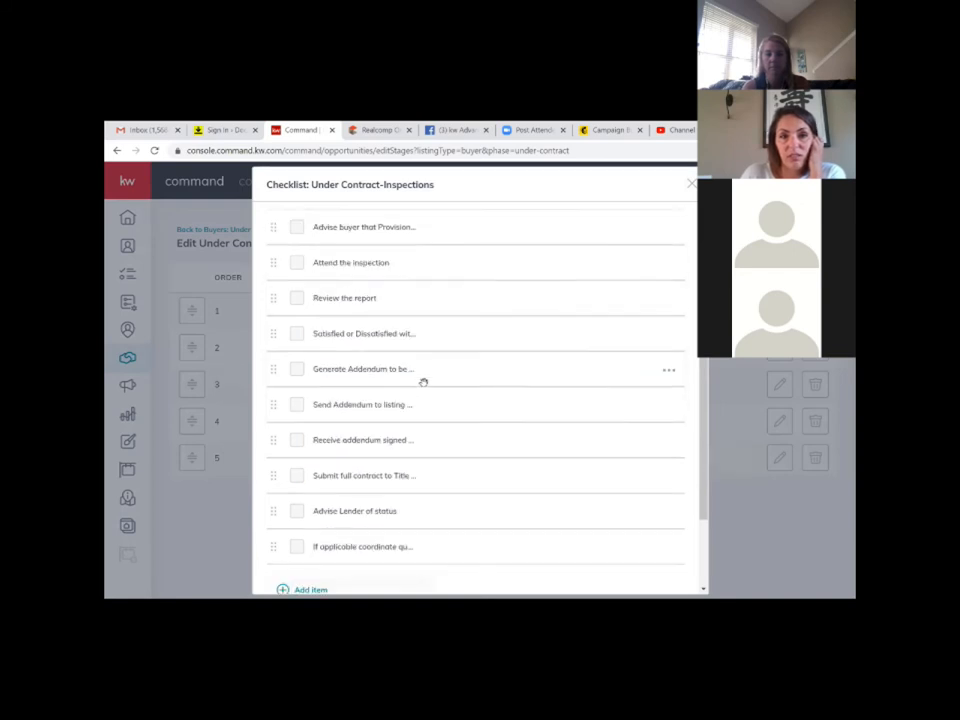
{"action": "left_click", "coordinate": [376, 566]}
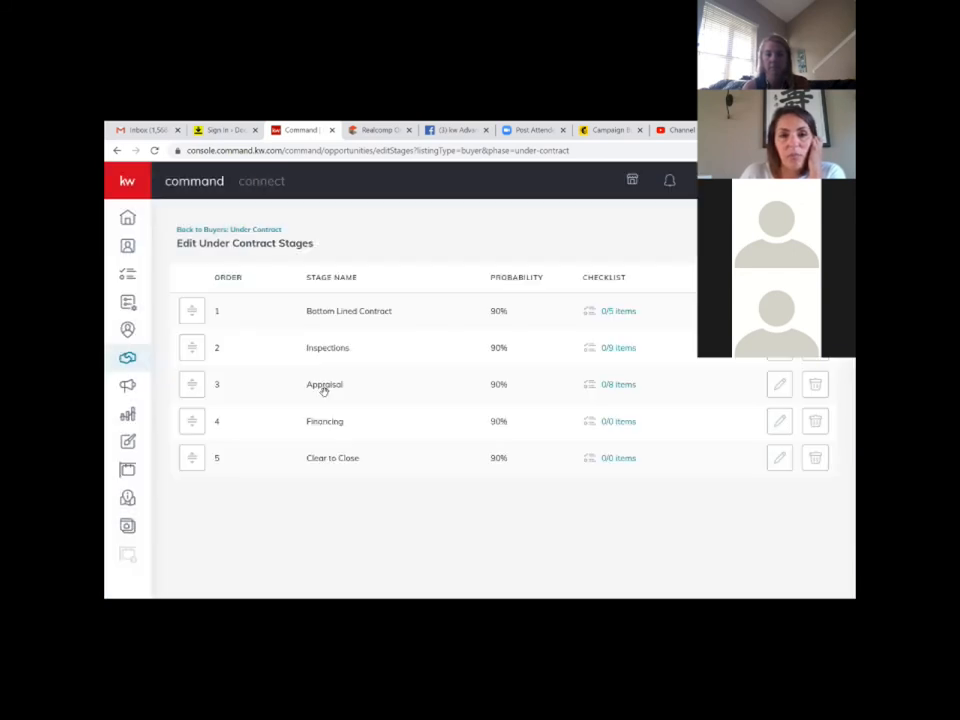
Step: Add "Contact Provision and run a CLUE report" as the last item in the Bottom Lined Contract stage's checklist and save the checklist
{"action": "left_click", "coordinate": [611, 311]}
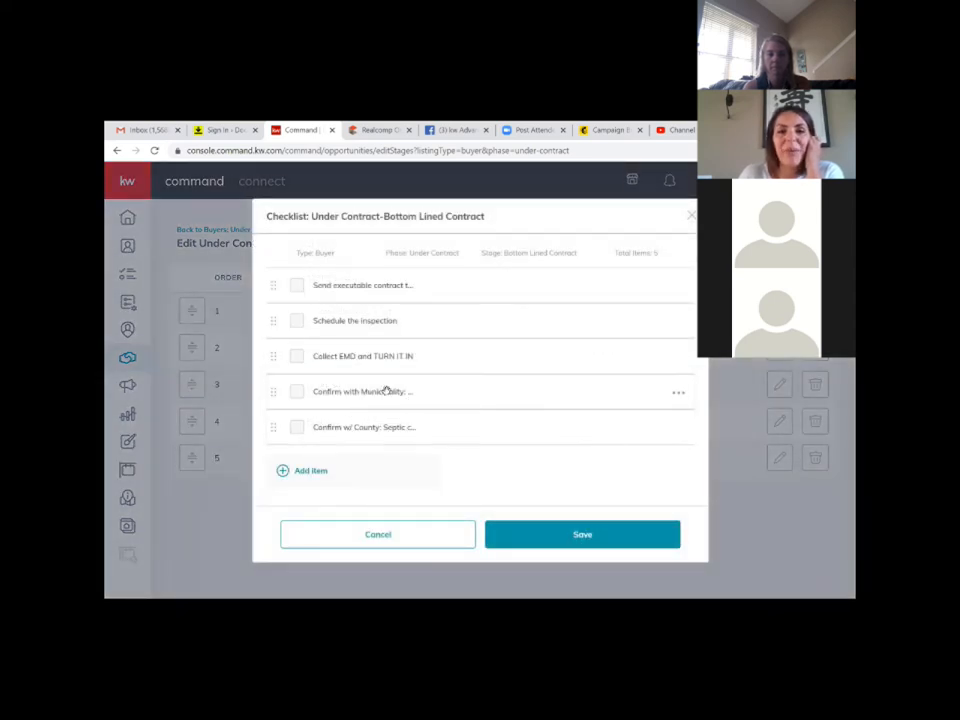
{"action": "left_click", "coordinate": [283, 471]}
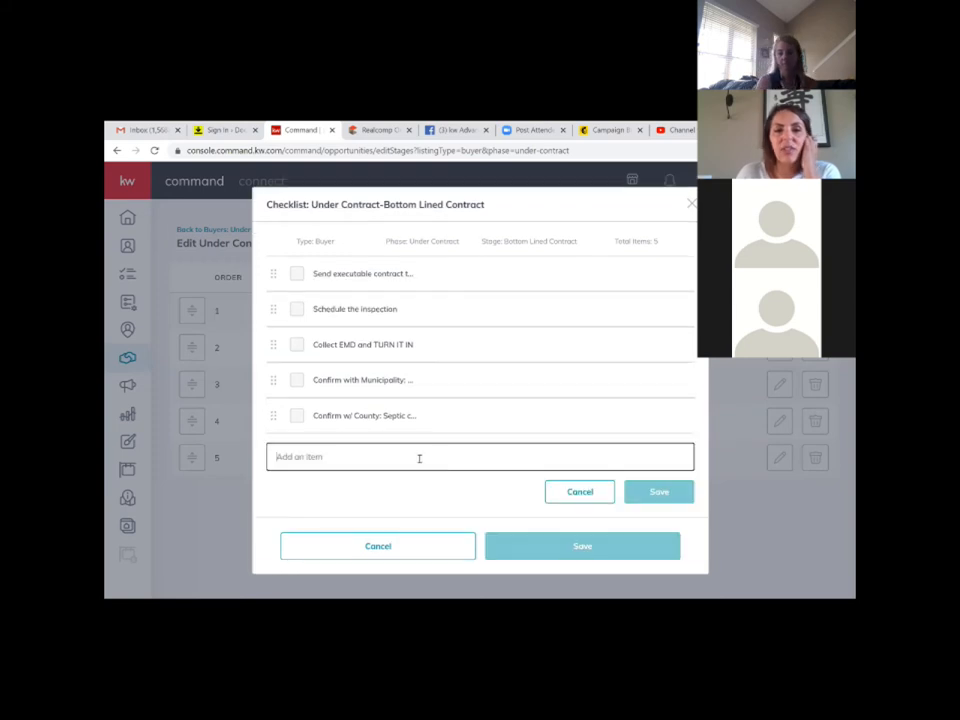
{"action": "type", "text": "Contact"}
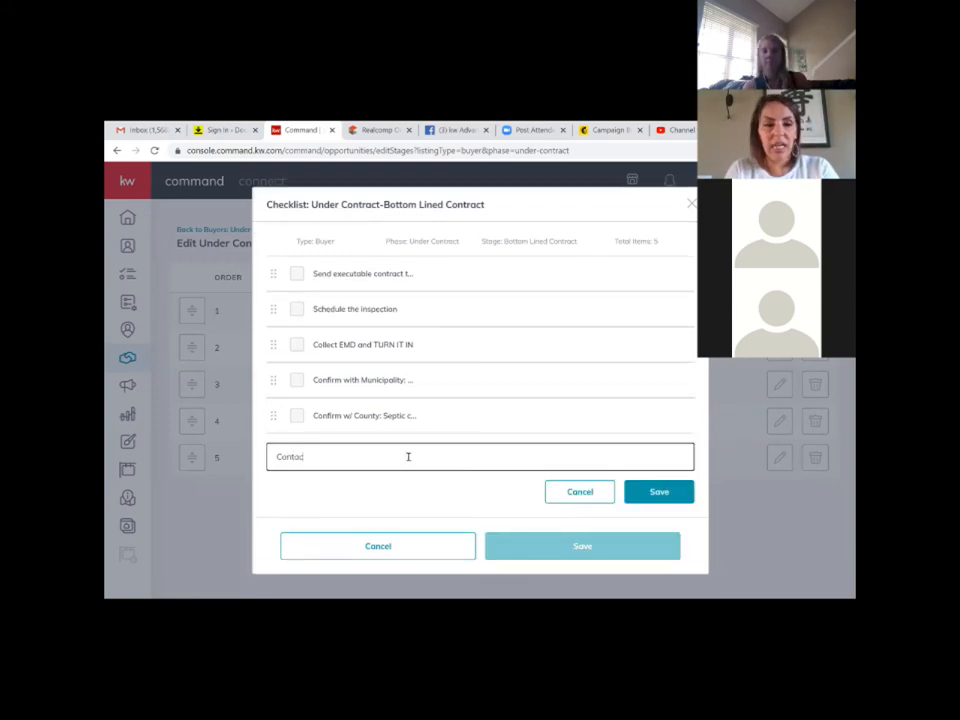
{"action": "type", "text": " Provision and"}
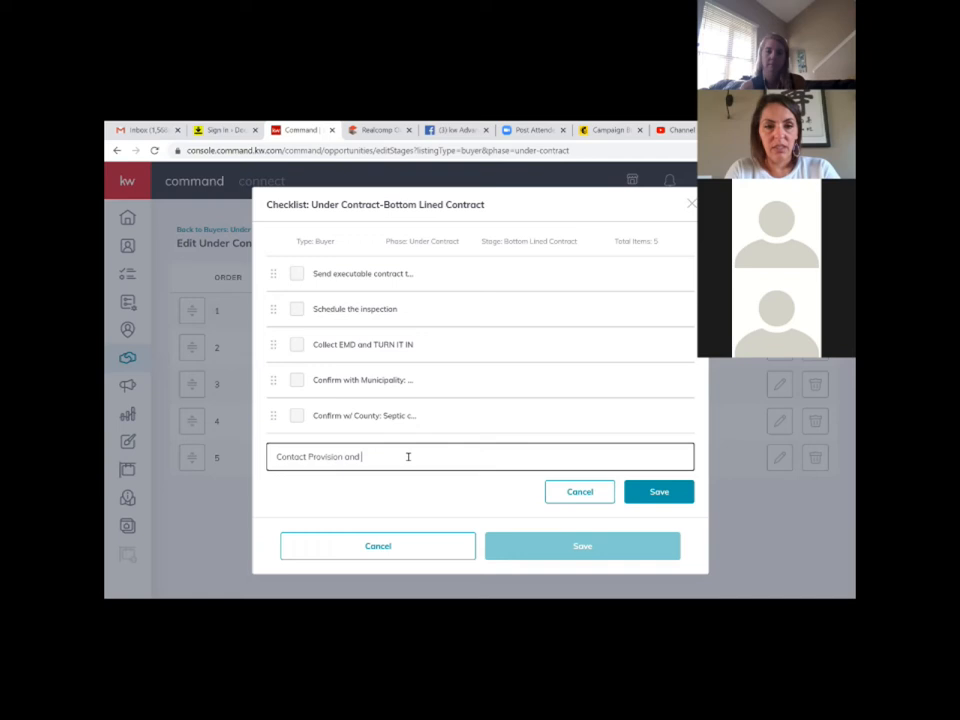
{"action": "type", "text": " run a CLUE report"}
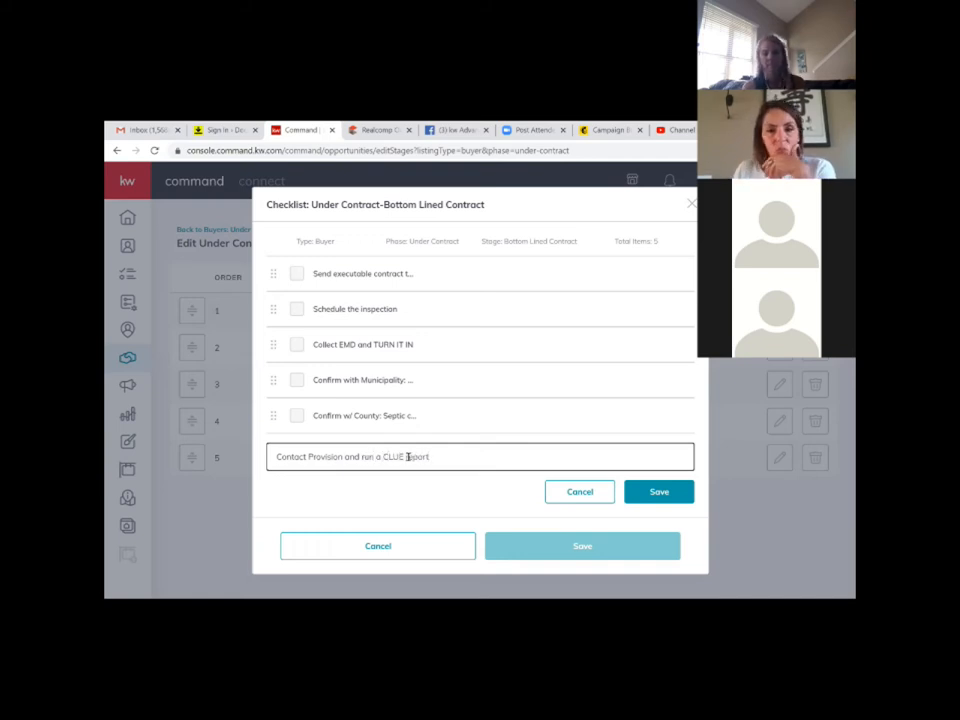
{"action": "left_click", "coordinate": [678, 490]}
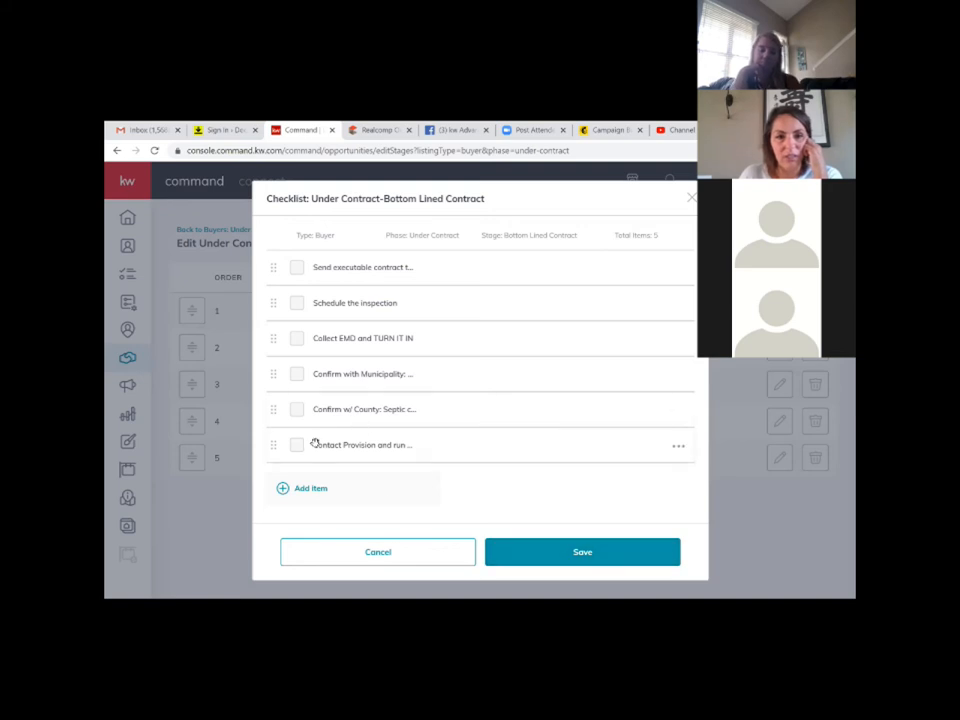
{"action": "left_click", "coordinate": [566, 552]}
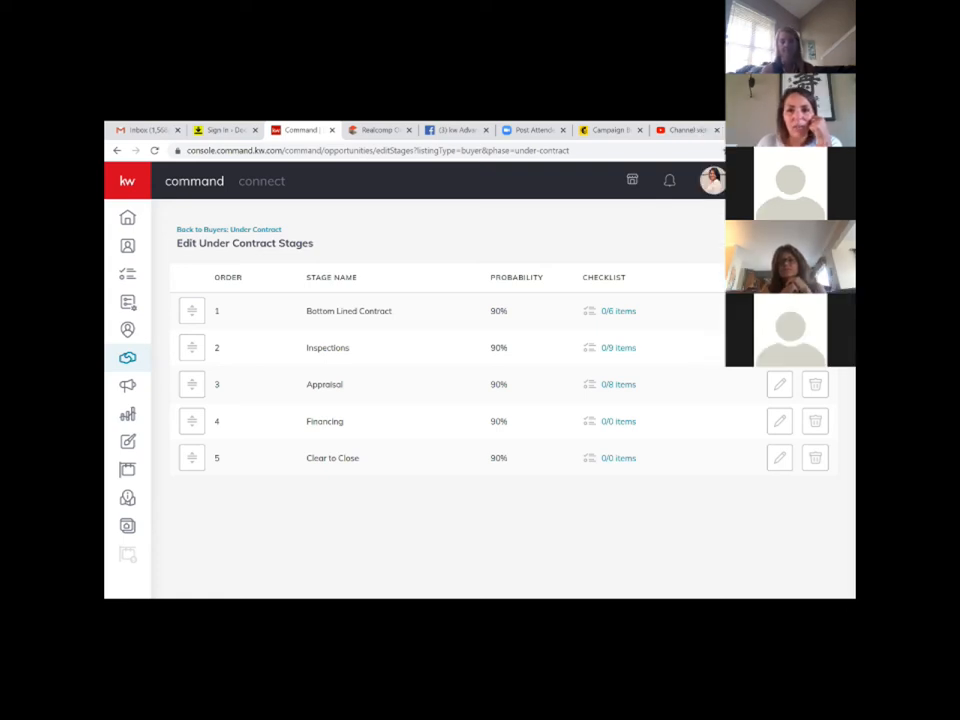
{"action": "left_click", "coordinate": [625, 422]}
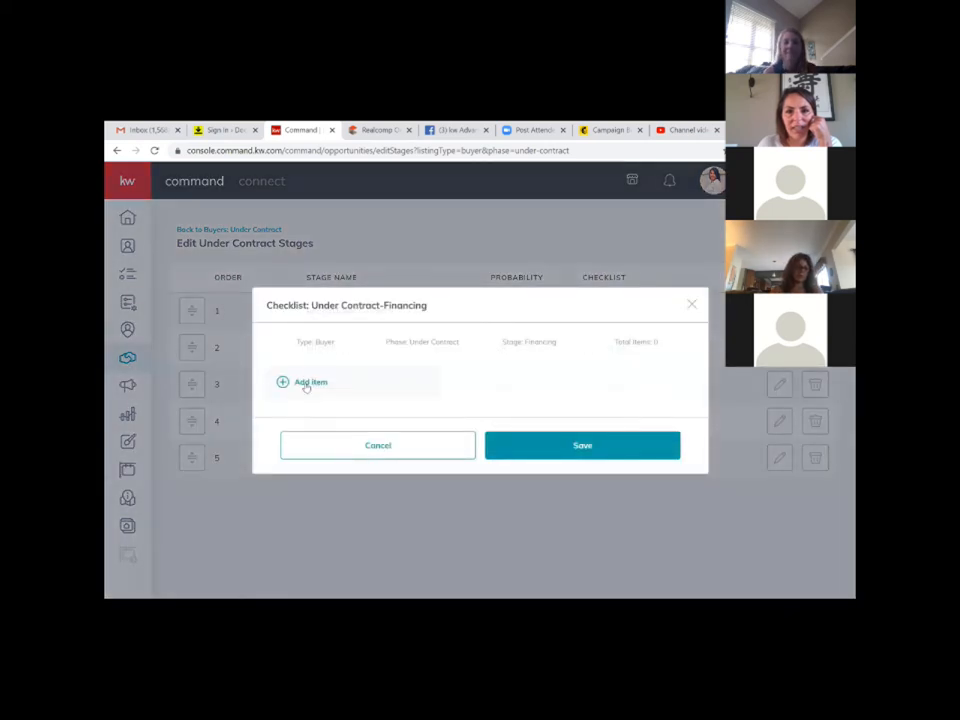
{"action": "left_click", "coordinate": [690, 304]}
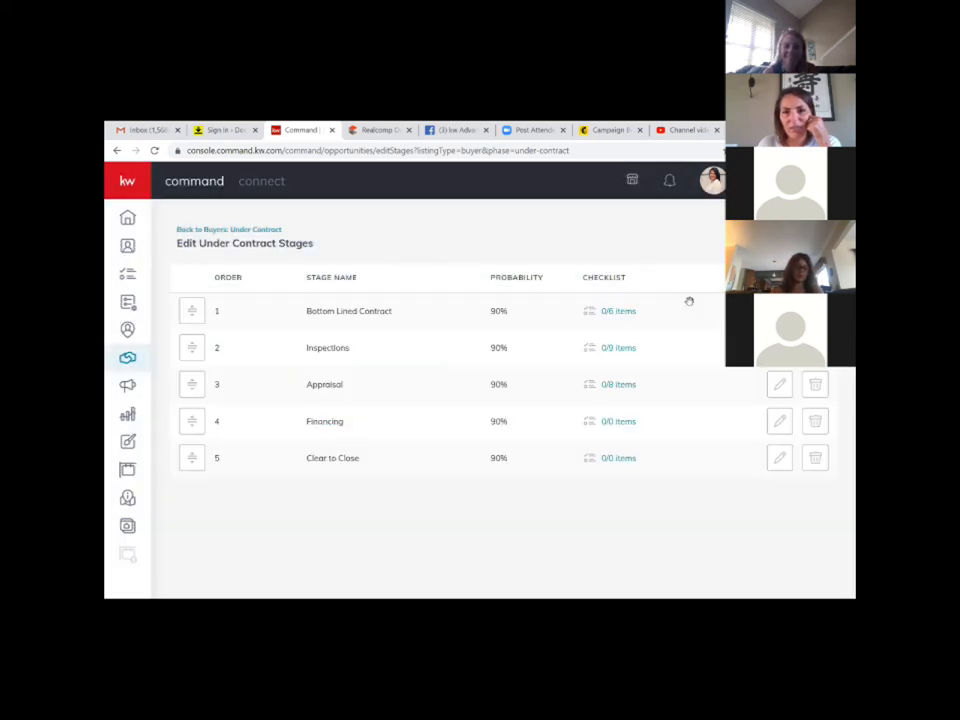
{"action": "left_click", "coordinate": [614, 459]}
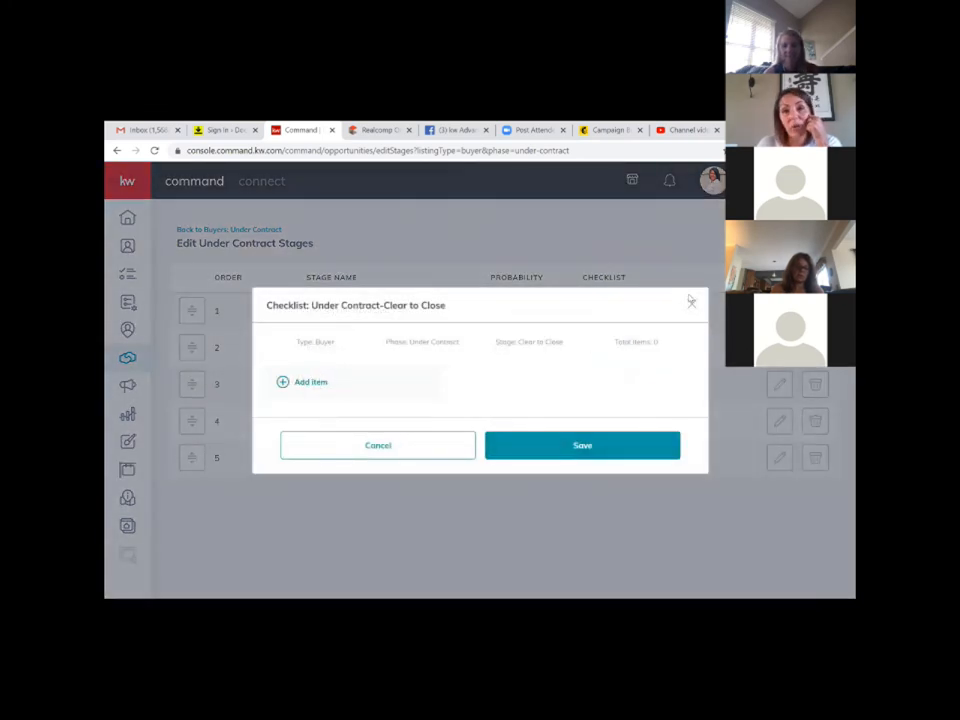
{"action": "left_click", "coordinate": [416, 452]}
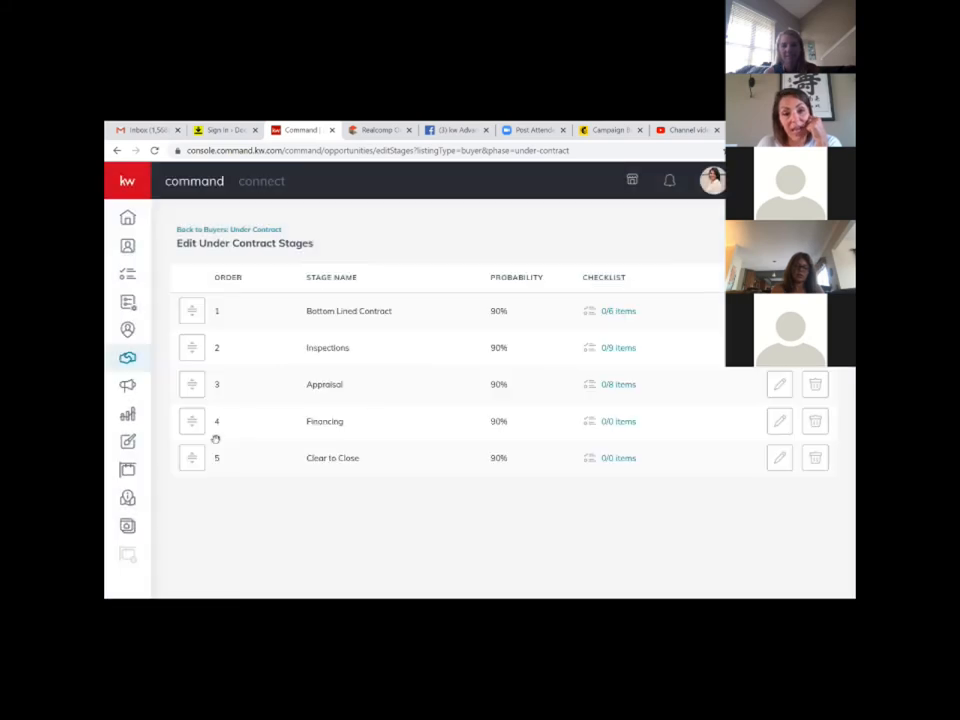
Step: Add "Follow up with Lender on underwriting - start 7-10 days before your expected closing" to the Financing stage's checklist and save the checklist
{"action": "left_click", "coordinate": [617, 424]}
{"action": "left_click", "coordinate": [300, 384]}
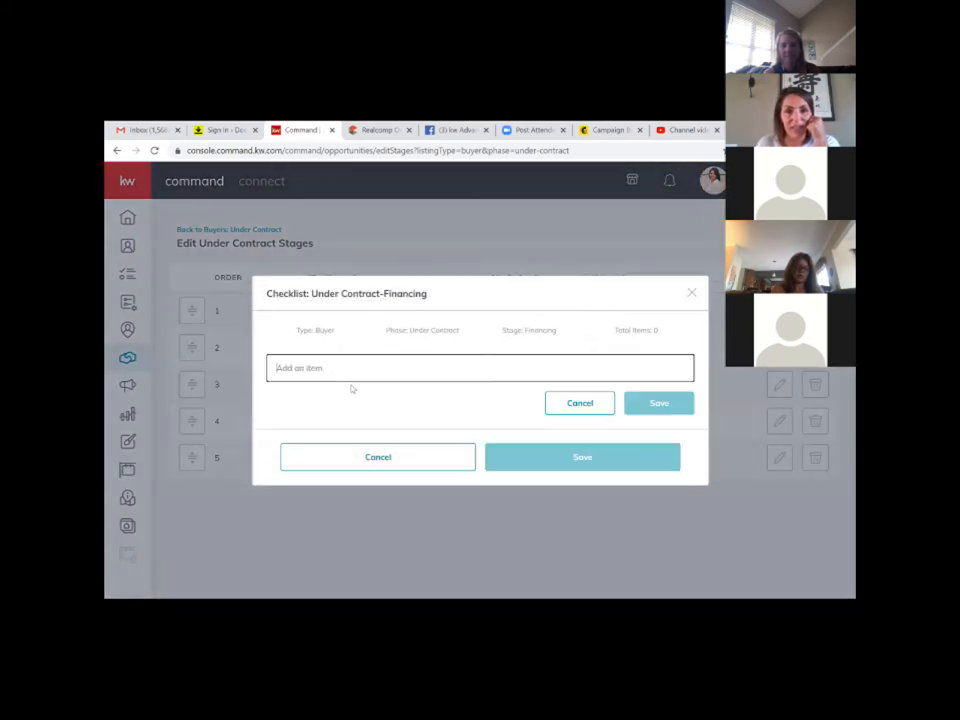
{"action": "type", "text": "Follo"}
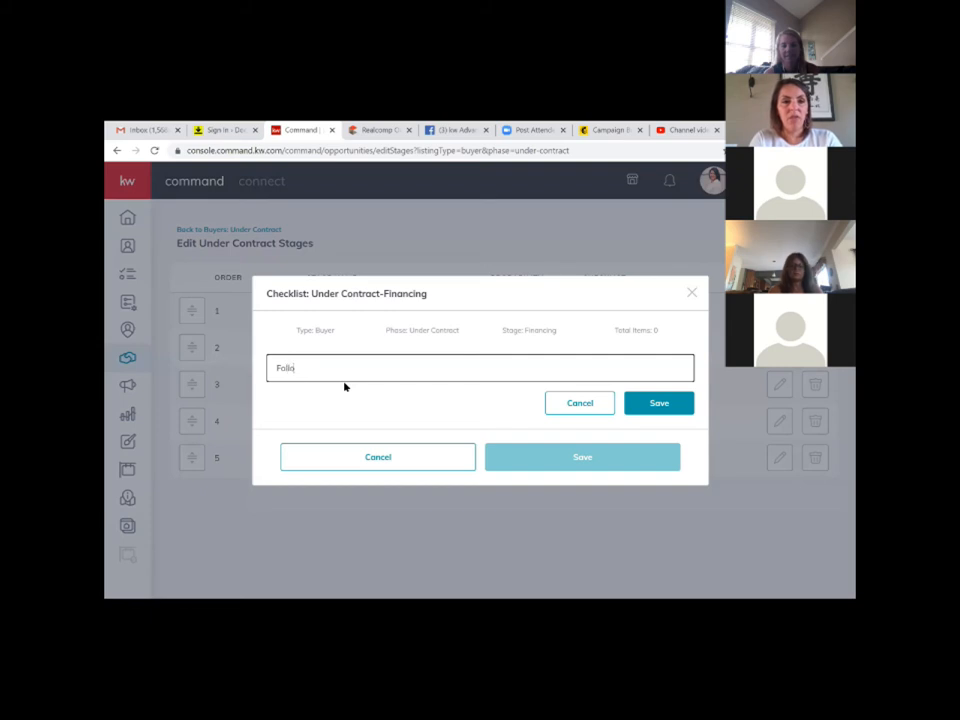
{"action": "type", "text": "w up with Lender o"}
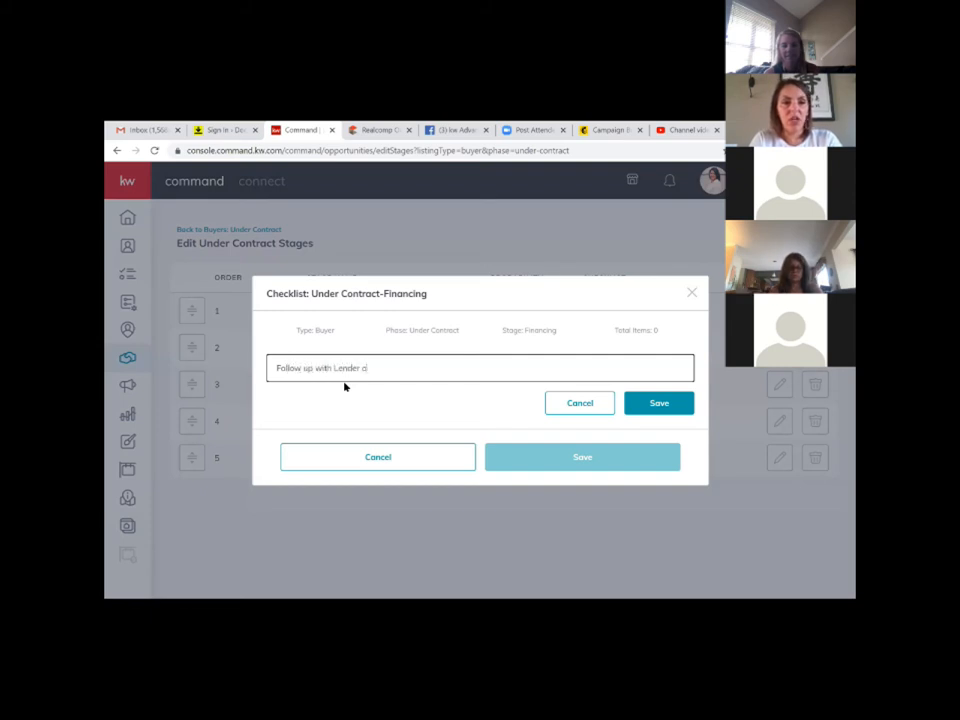
{"action": "type", "text": "n und"}
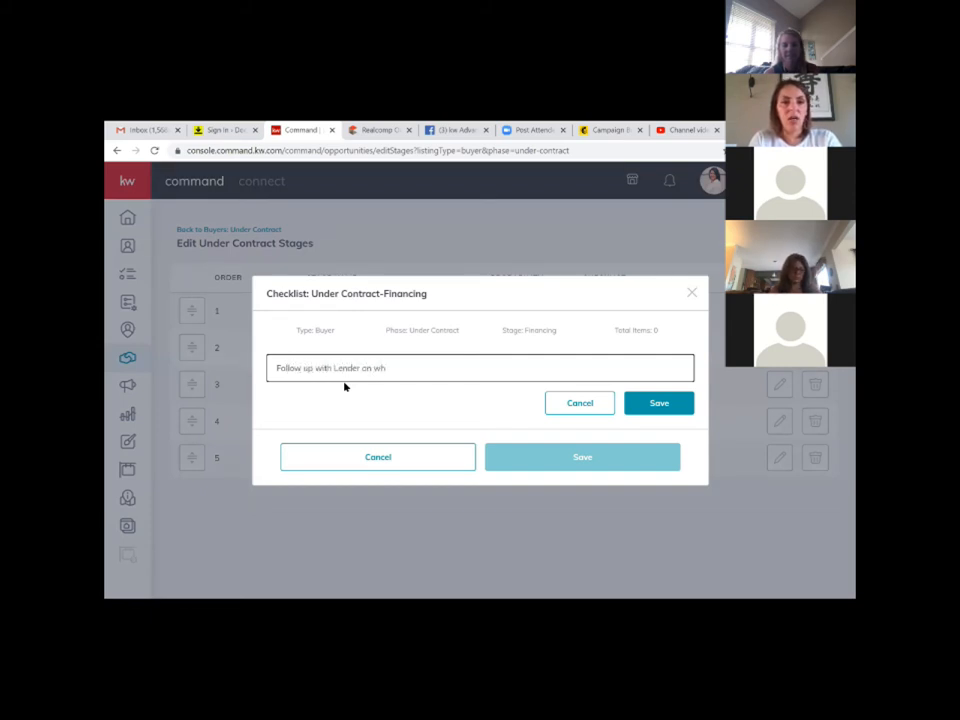
{"action": "type", "text": "erstan"}
{"action": "key", "text": "BackSpace"}
{"action": "key", "text": "BackSpace"}
{"action": "key", "text": "BackSpace"}
{"action": "key", "text": "BackSpace"}
{"action": "type", "text": "writing"}
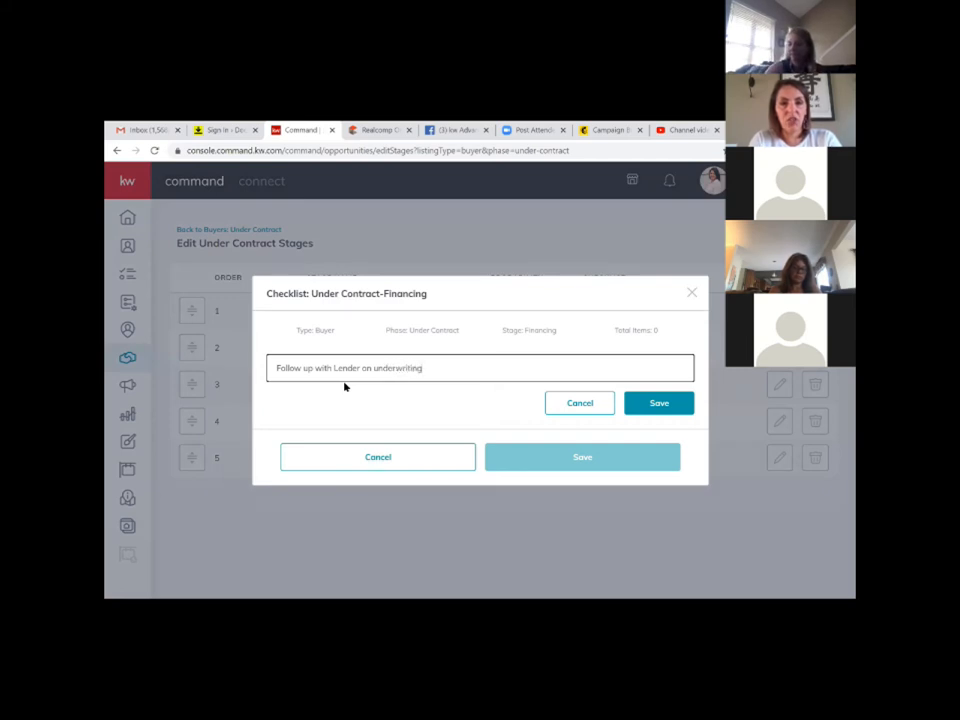
{"action": "type", "text": " - start"}
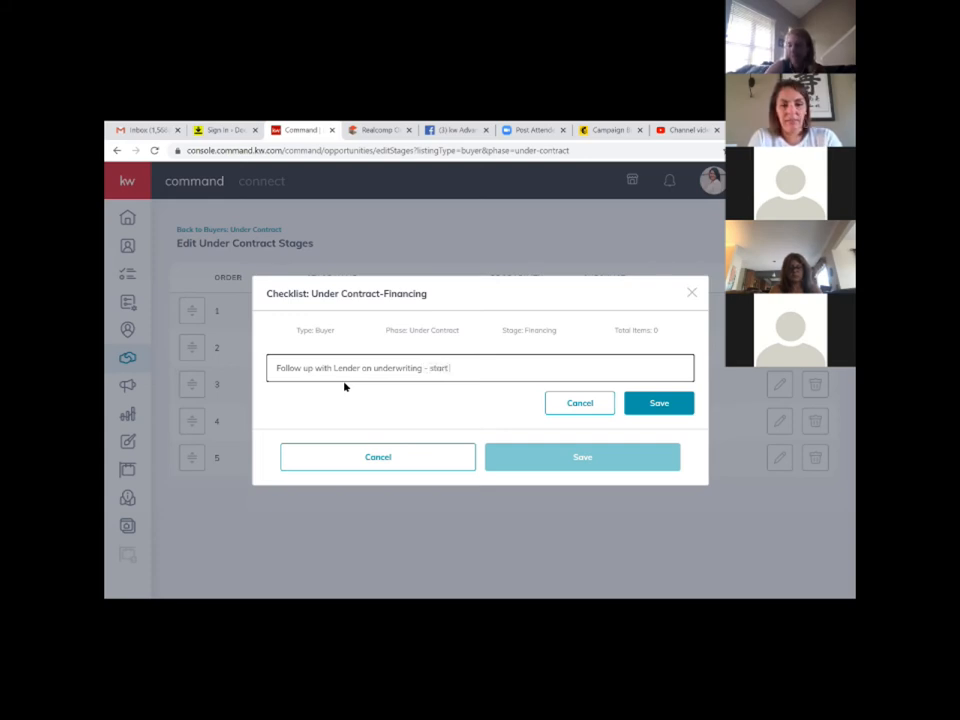
{"action": "type", "text": " 7"}
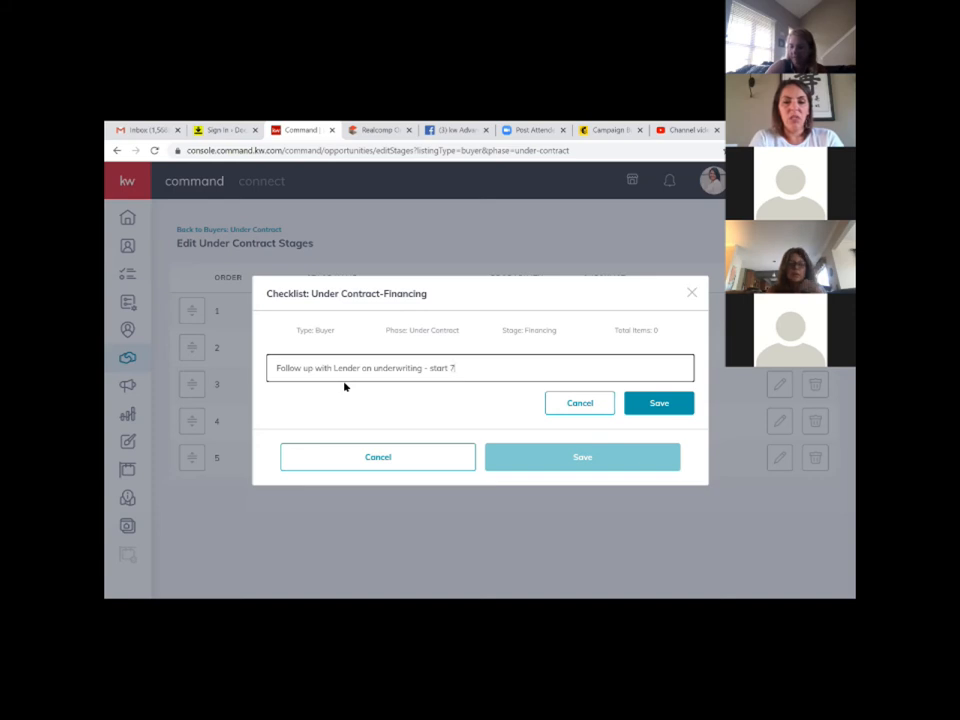
{"action": "type", "text": "-10 days"}
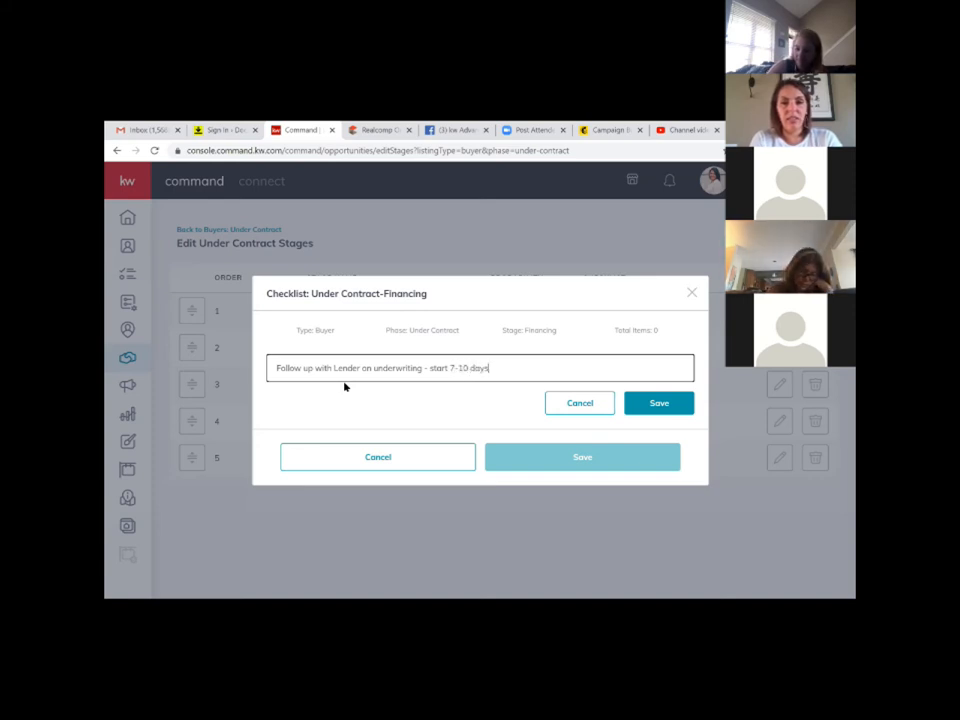
{"action": "type", "text": " before your e"}
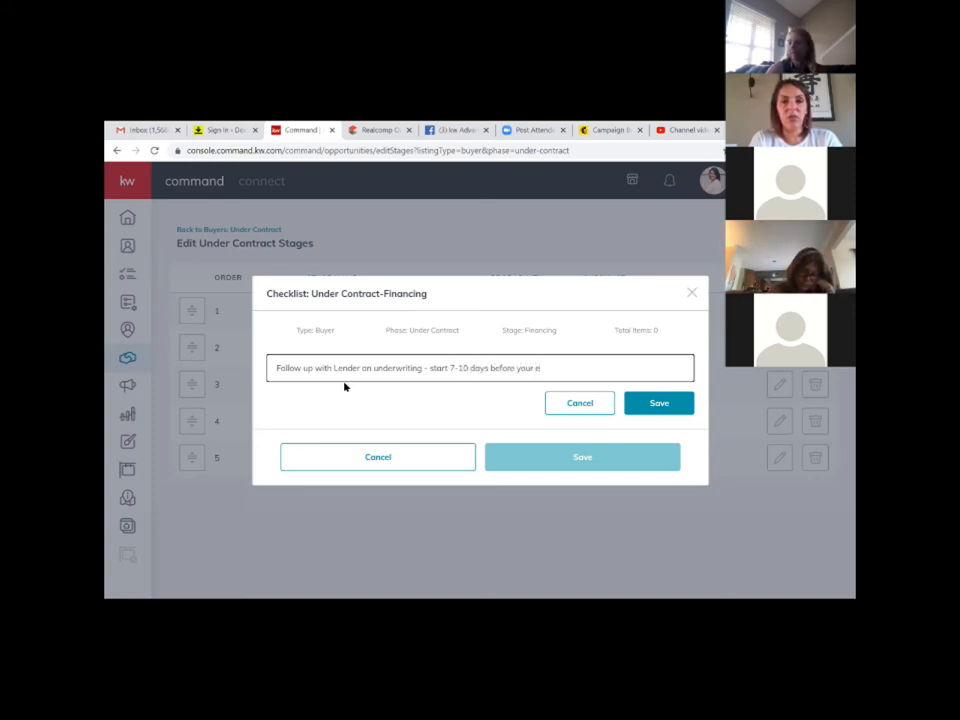
{"action": "type", "text": "xpected closing"}
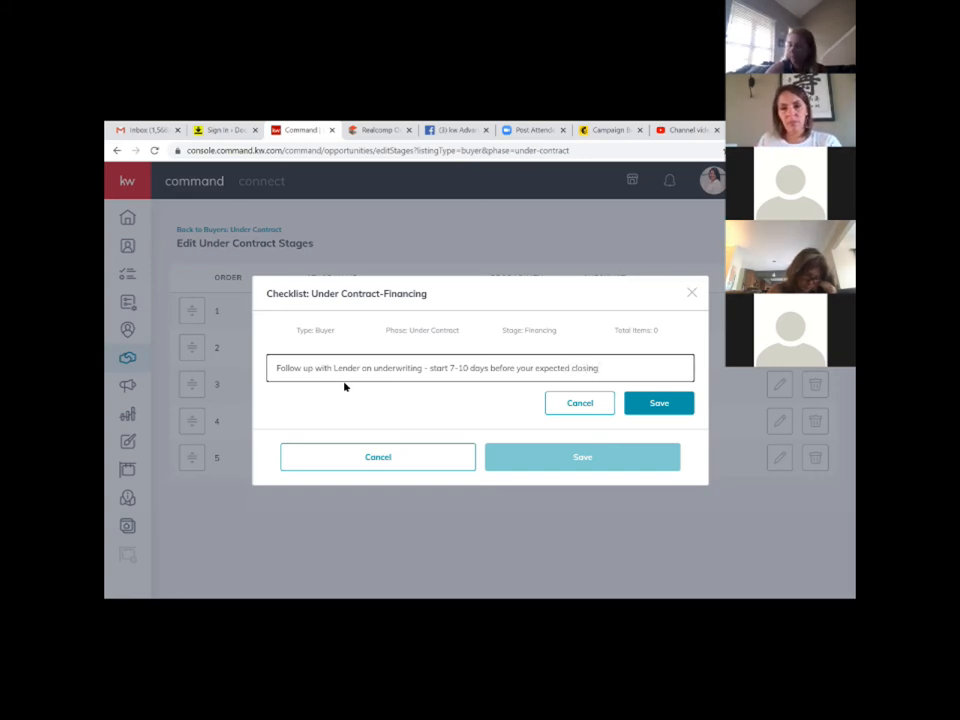
{"action": "left_click", "coordinate": [677, 405]}
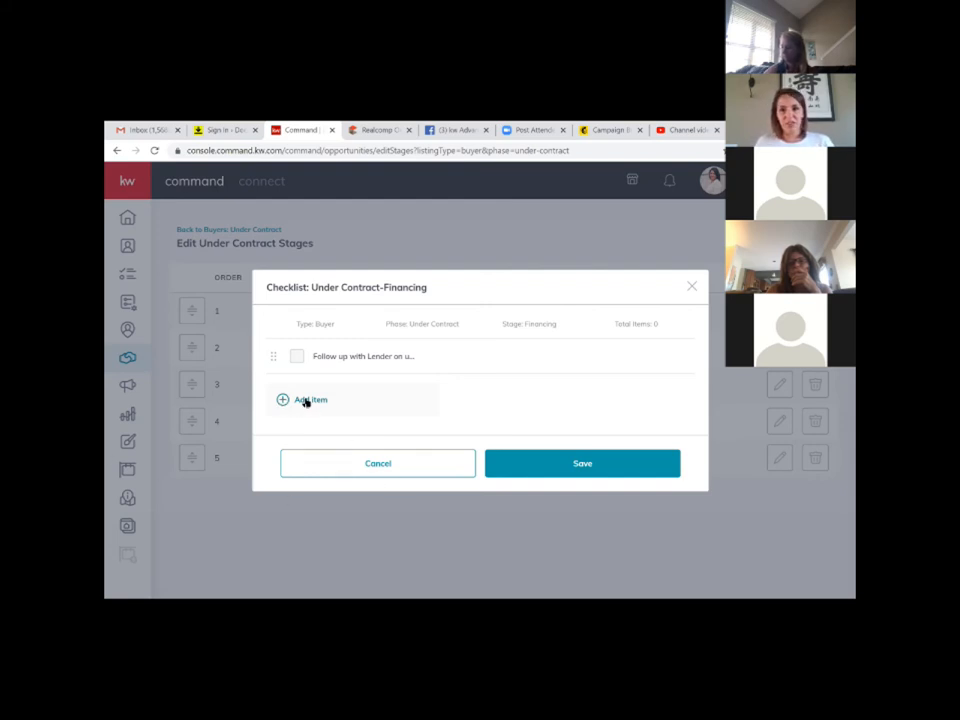
{"action": "left_click", "coordinate": [594, 464]}
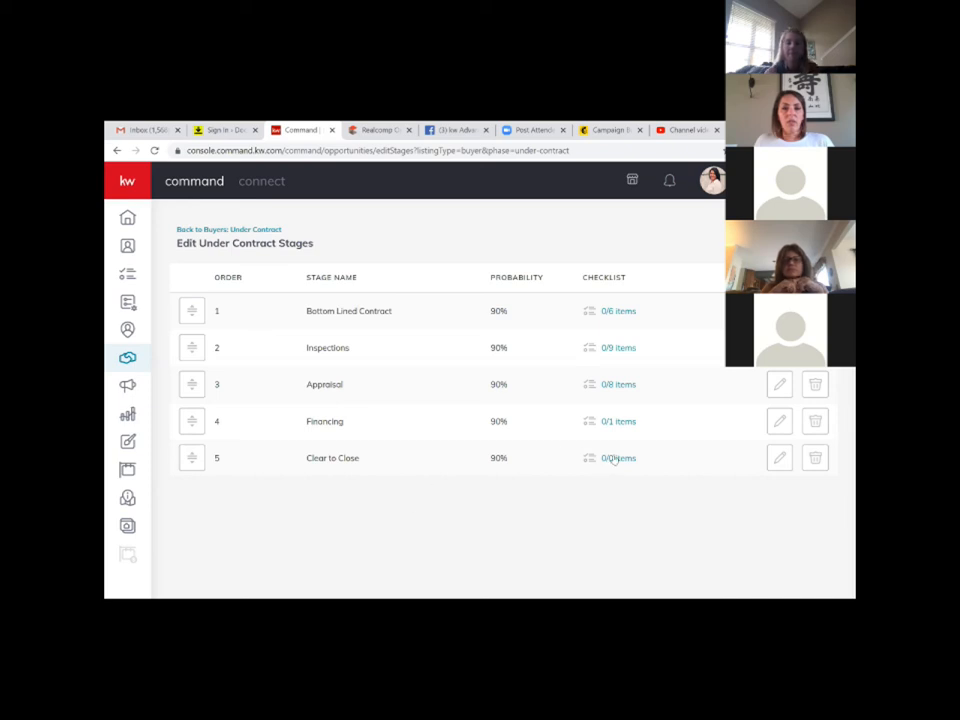
Step: Add "Email and copy all parties - both title companies, lender, listing agent - have CTC" as the Clear to Close checklist's first item
{"action": "left_click", "coordinate": [614, 458]}
{"action": "left_click", "coordinate": [333, 373]}
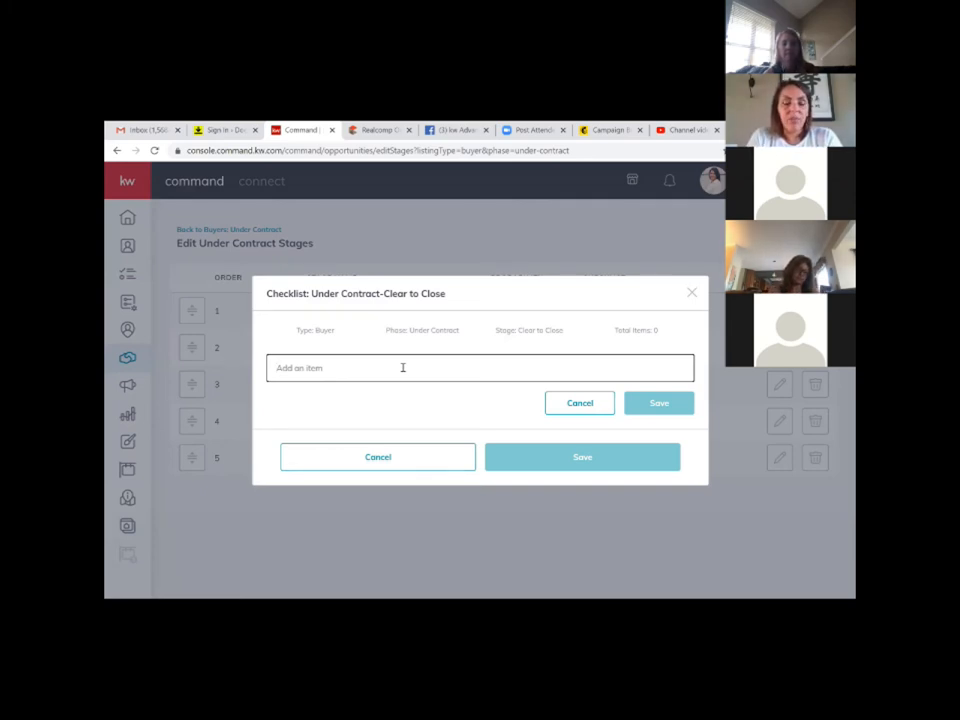
{"action": "type", "text": "Cr"}
{"action": "key", "text": "BackSpace"}
{"action": "type", "text": "Ema"}
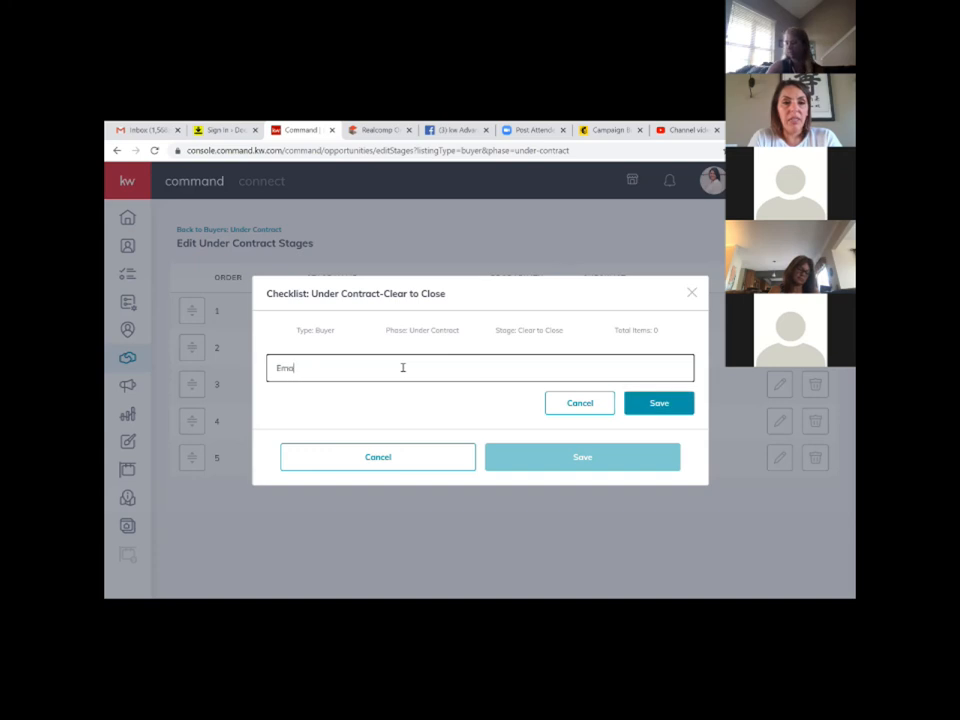
{"action": "type", "text": "il and dopy all"}
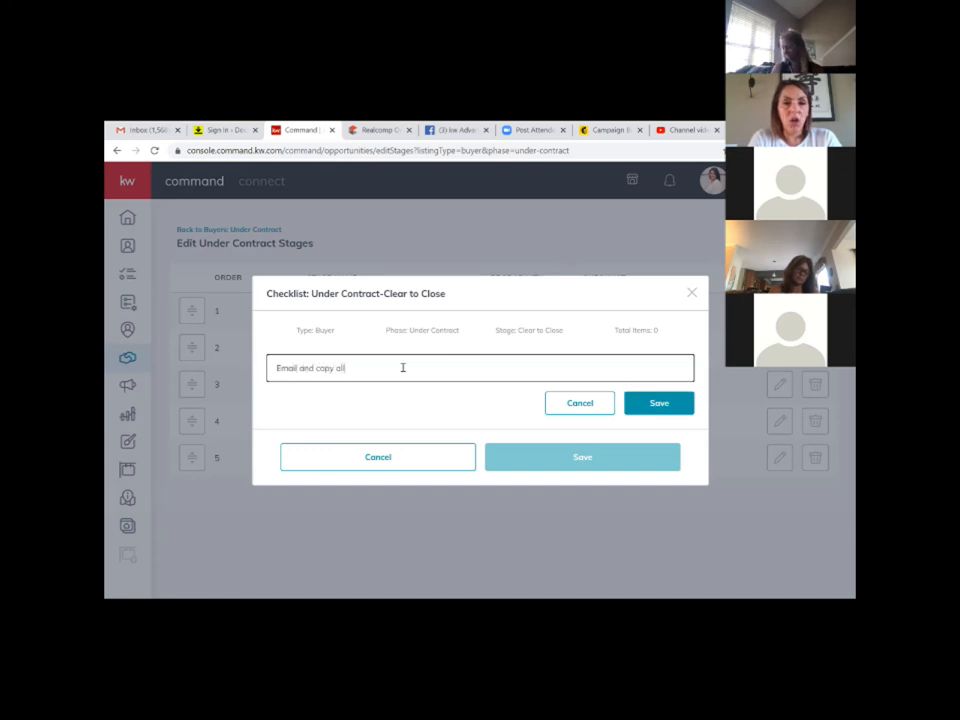
{"action": "type", "text": " parties"}
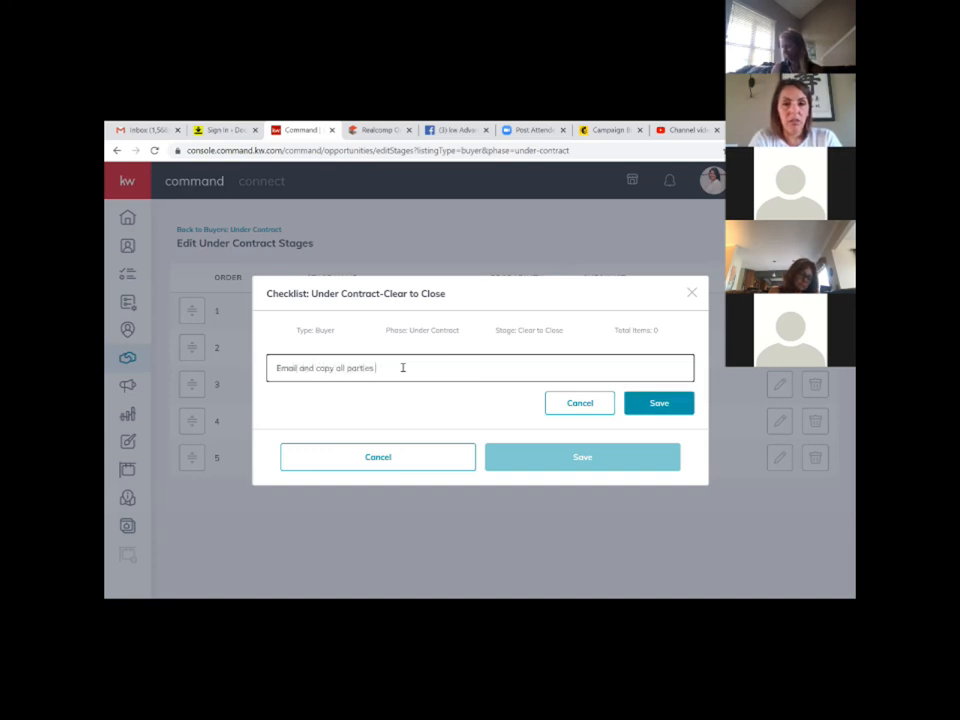
{"action": "type", "text": " - both title c"}
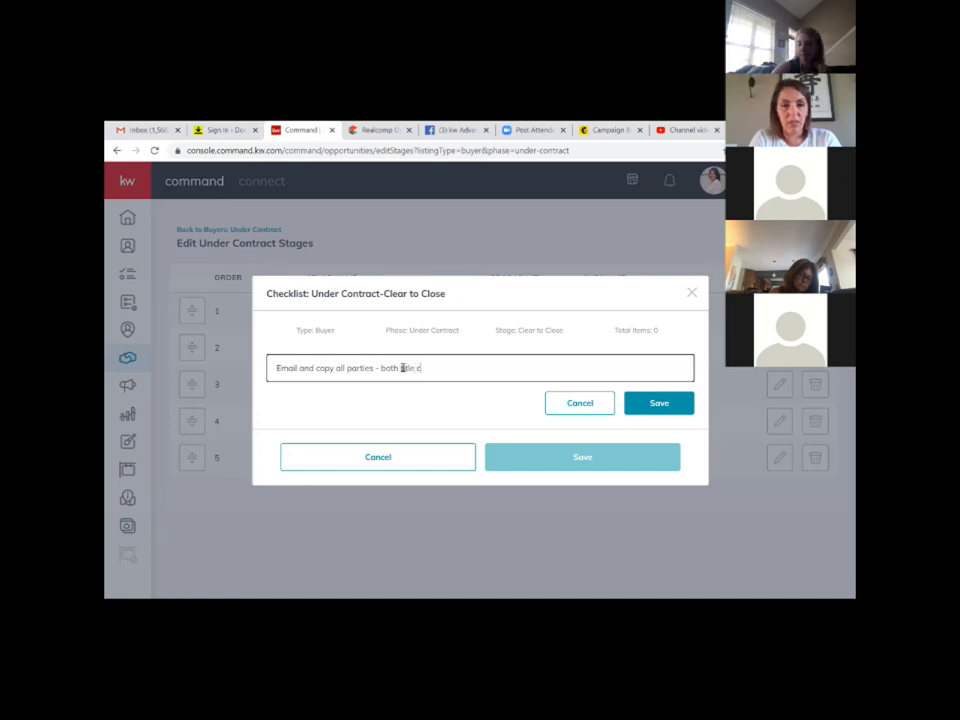
{"action": "type", "text": "ompanyies and"}
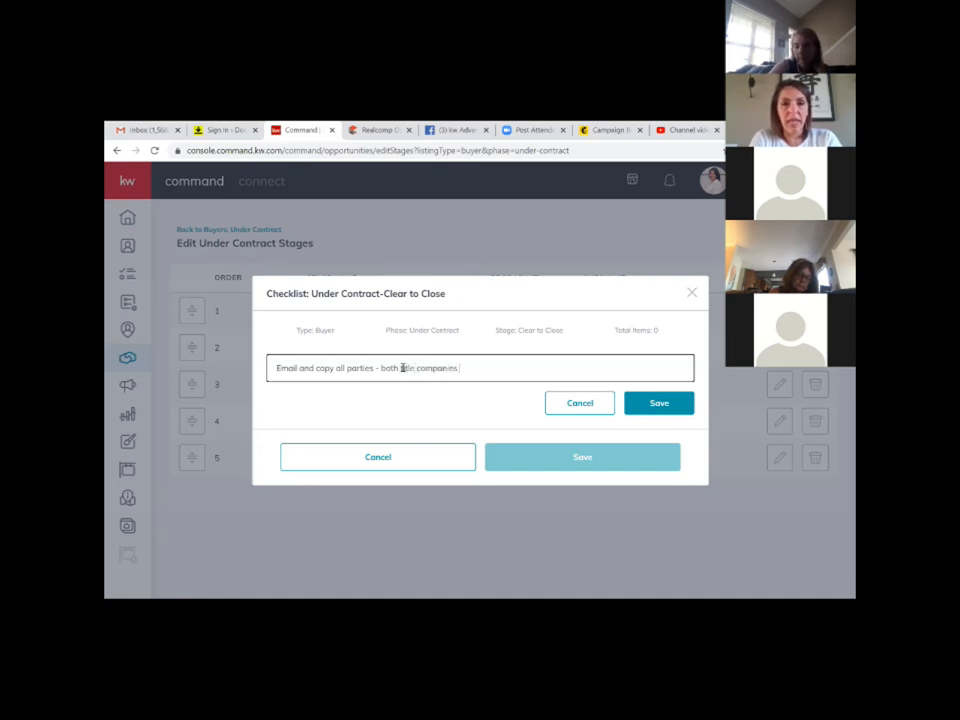
{"action": "key", "text": "BackSpace"}
{"action": "key", "text": "BackSpace"}
{"action": "key", "text": "BackSpace"}
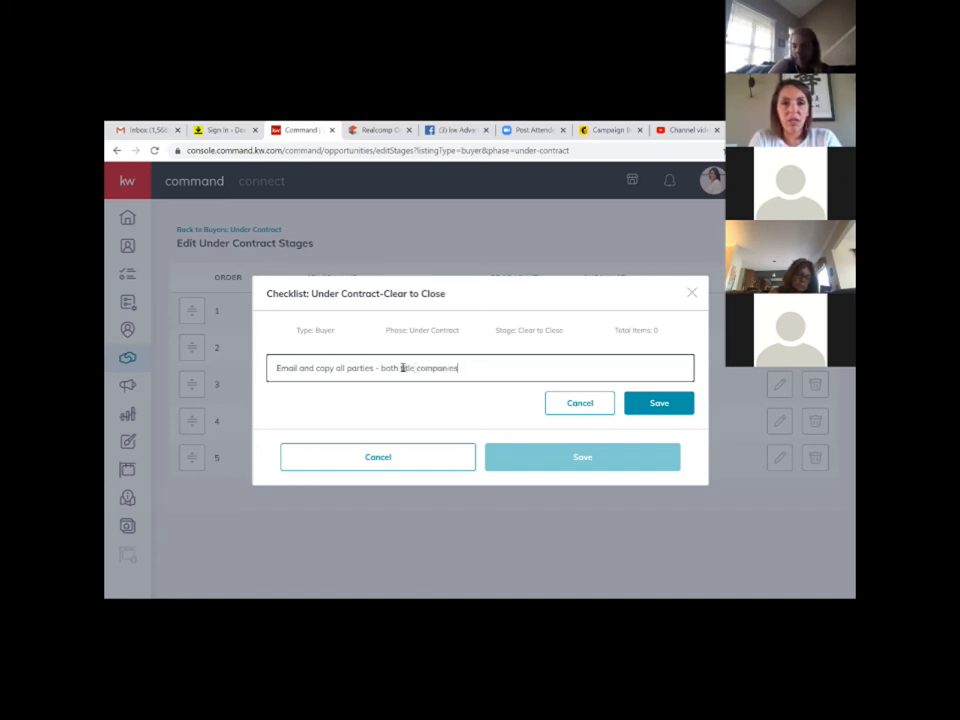
{"action": "type", "text": ", lender, listing agent"}
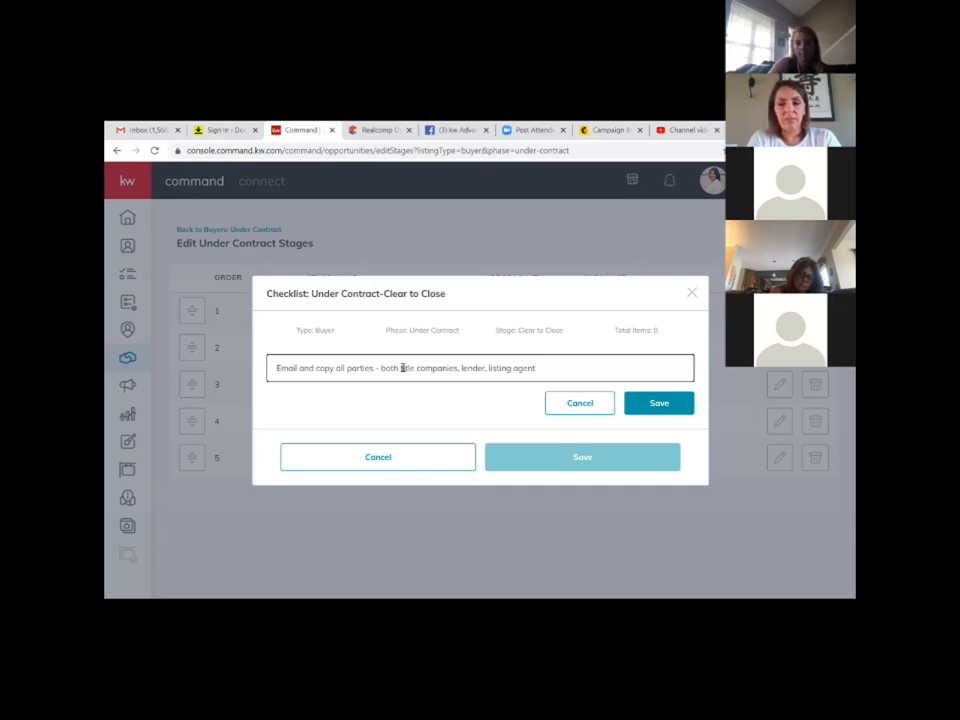
{"action": "type", "text": "- have CTC"}
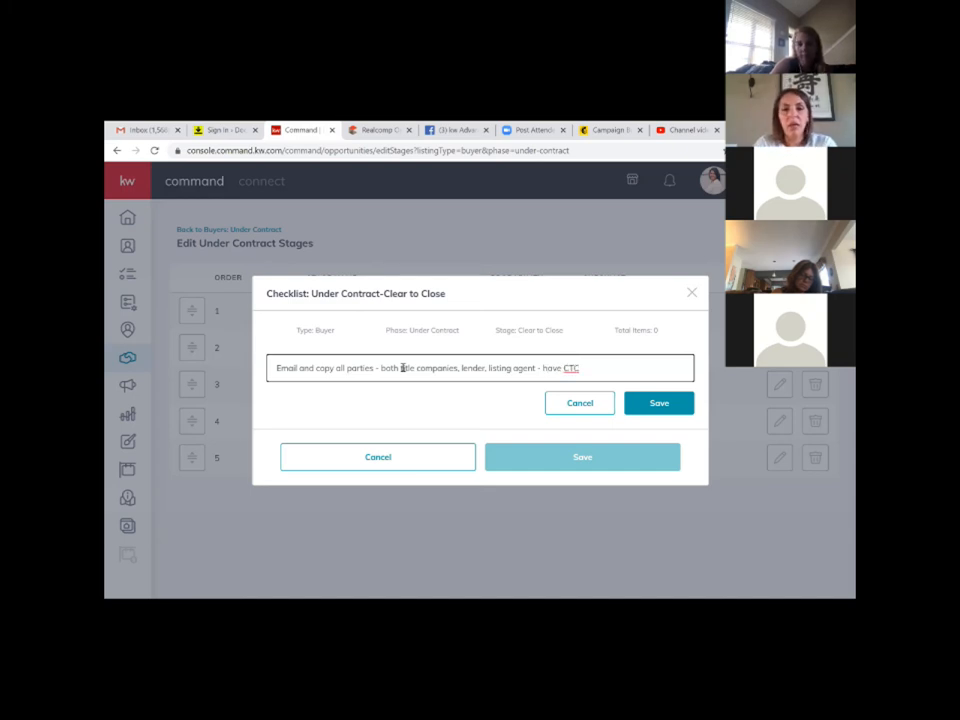
{"action": "left_click", "coordinate": [656, 403]}
Step: Add "contact buyer - ask 2/3 good times for closing" as the second item in the Clear to Close checklist
{"action": "left_click", "coordinate": [311, 399]}
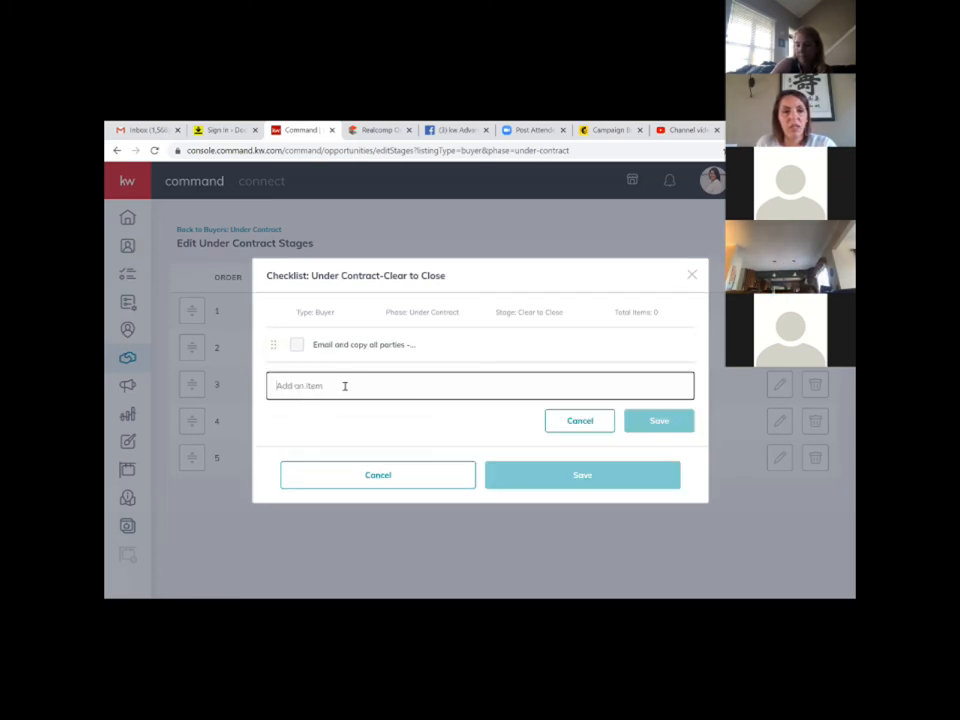
{"action": "type", "text": "contact buyer - co"}
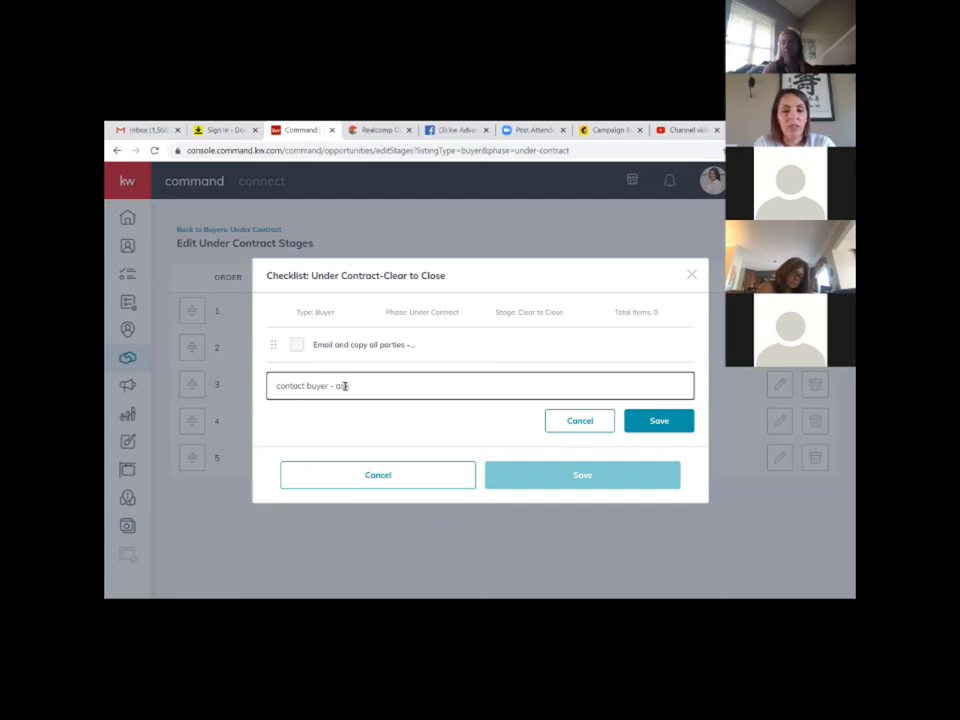
{"action": "type", "text": " 2/3 good"}
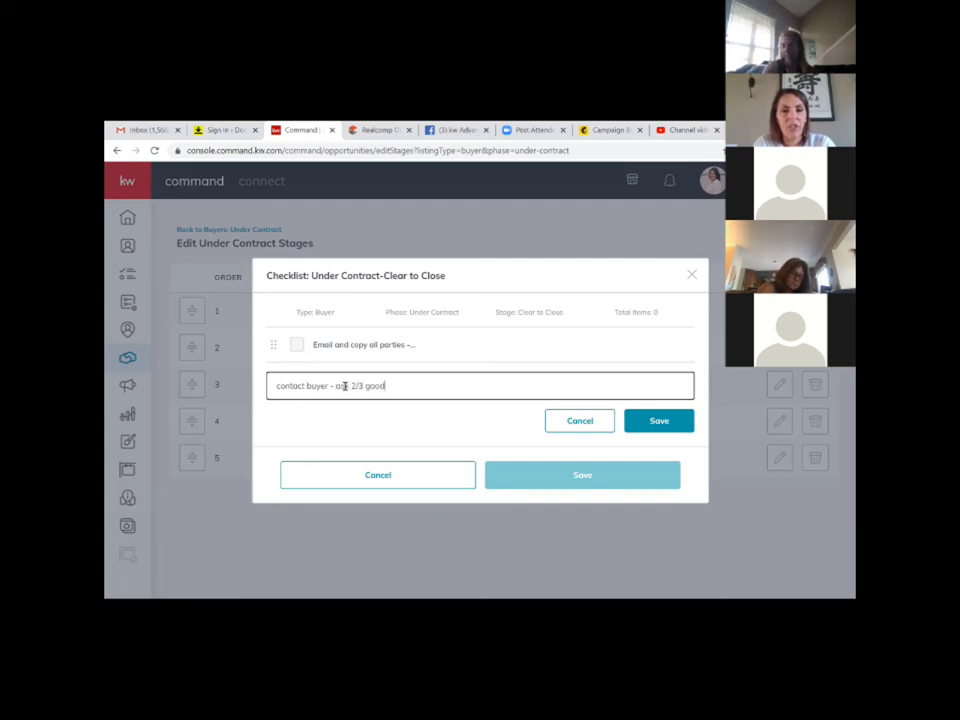
{"action": "type", "text": " t"}
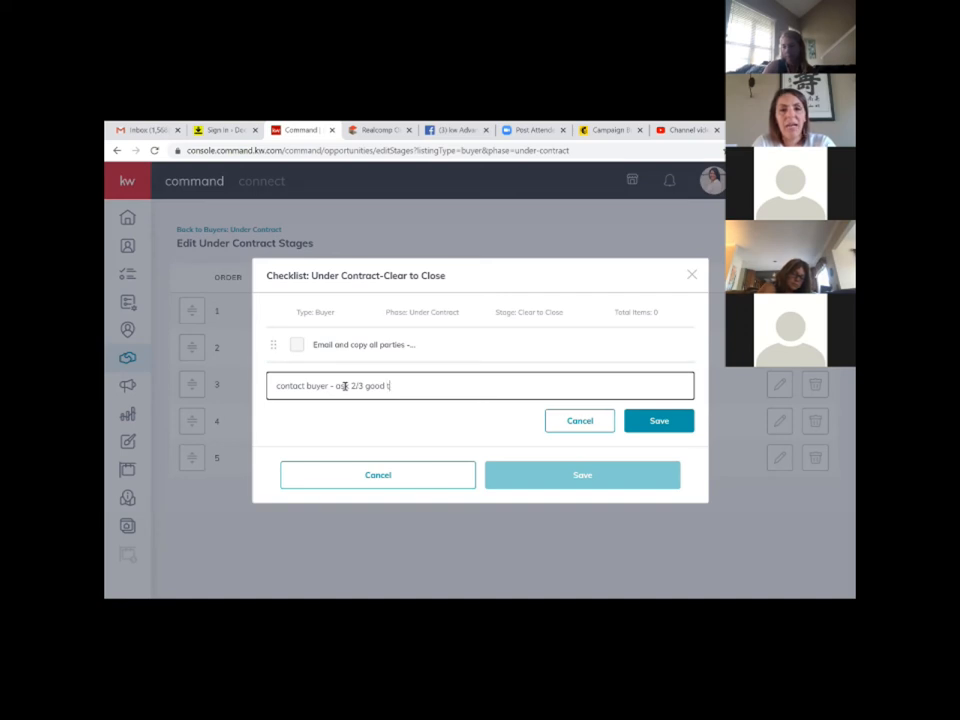
{"action": "type", "text": "imes for cl"}
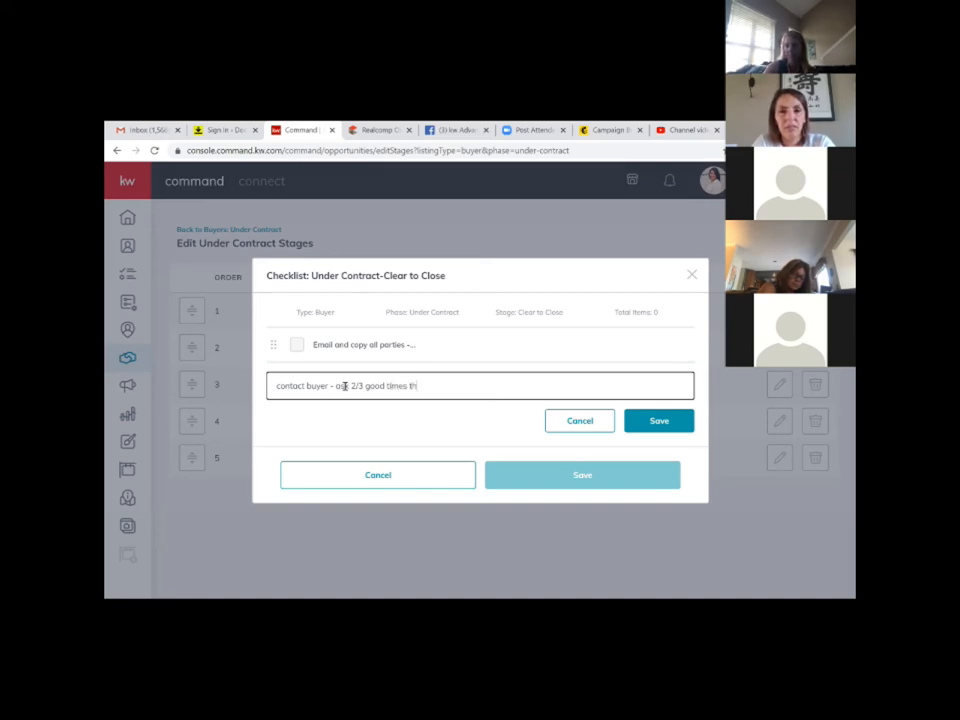
{"action": "type", "text": "osing"}
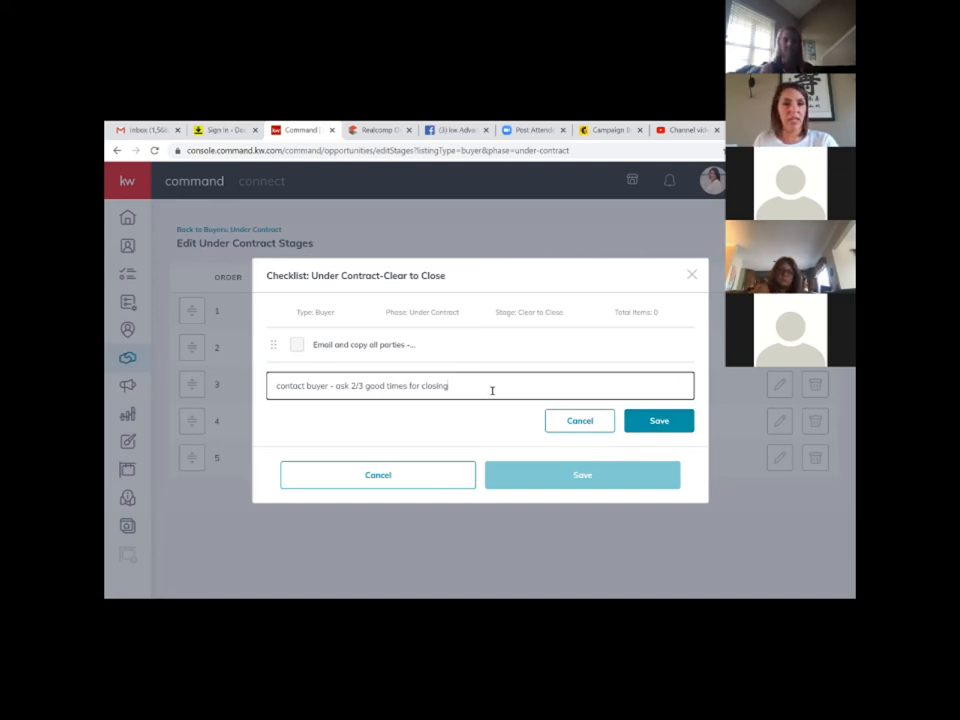
{"action": "left_click", "coordinate": [658, 422]}
Step: Add "schedule the closing with everyone- location is typically dictated by the listing agent" as the third Clear to Close checklist item
{"action": "left_click", "coordinate": [322, 416]}
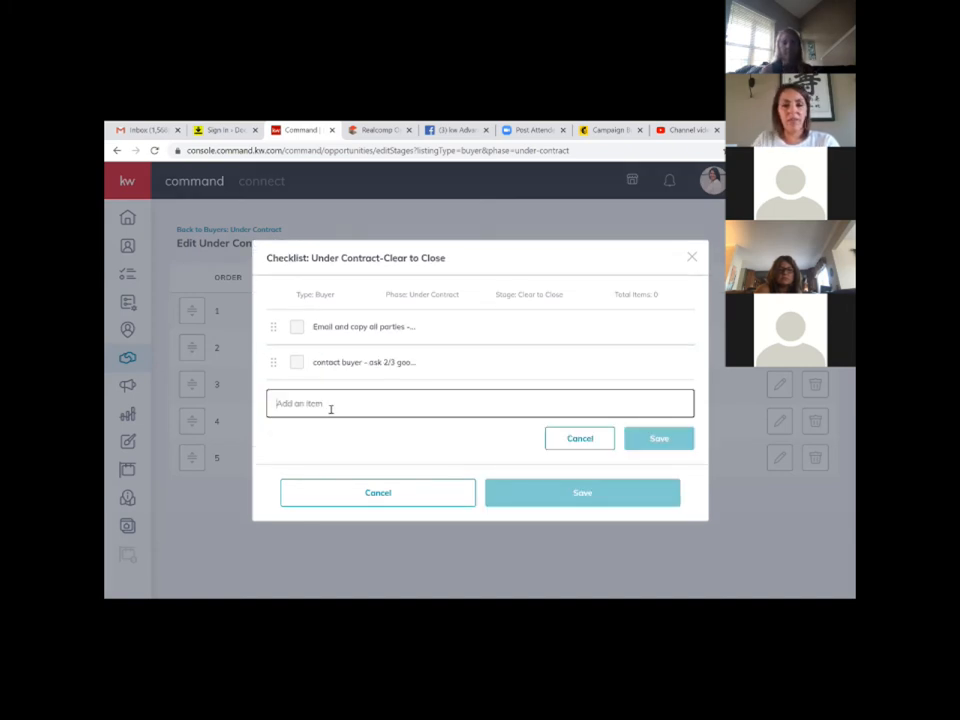
{"action": "type", "text": "scheud"}
{"action": "key", "text": "BackSpace"}
{"action": "type", "text": "dule the closing with everyone- "}
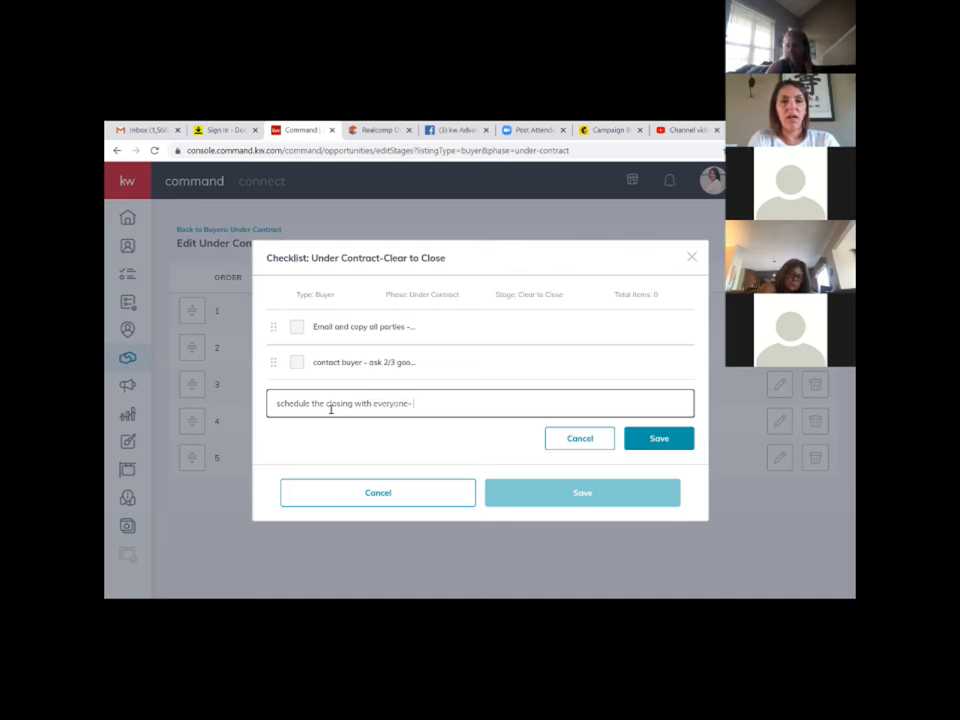
{"action": "type", "text": "usuall"}
{"action": "key", "text": "BackSpace"}
{"action": "key", "text": "BackSpace"}
{"action": "key", "text": "BackSpace"}
{"action": "key", "text": "BackSpace"}
{"action": "key", "text": "BackSpace"}
{"action": "key", "text": "BackSpace"}
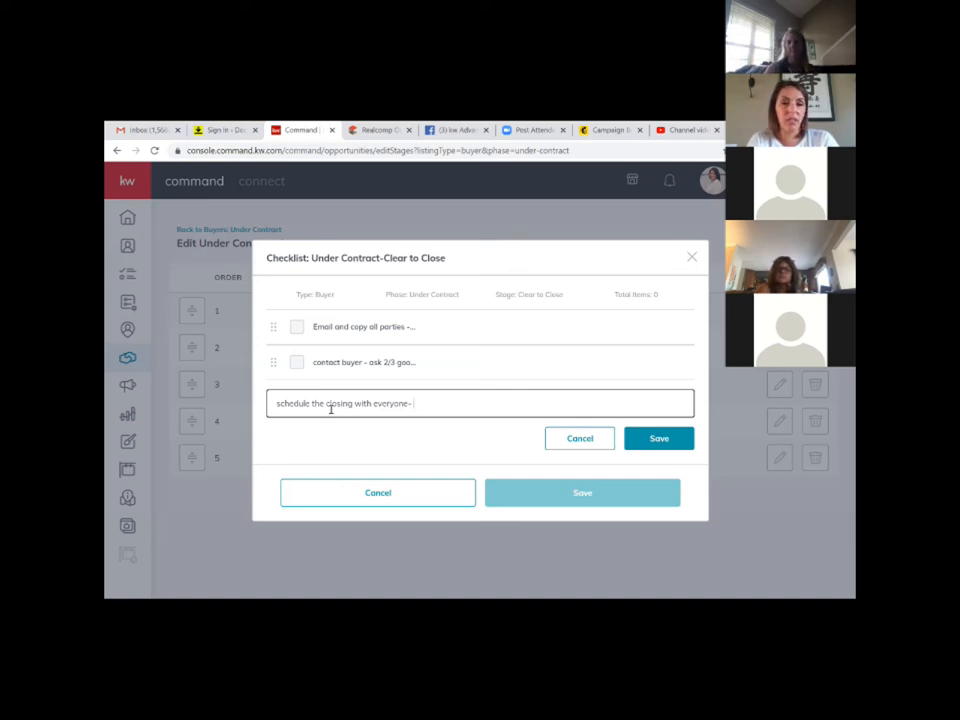
{"action": "type", "text": "location is typically"}
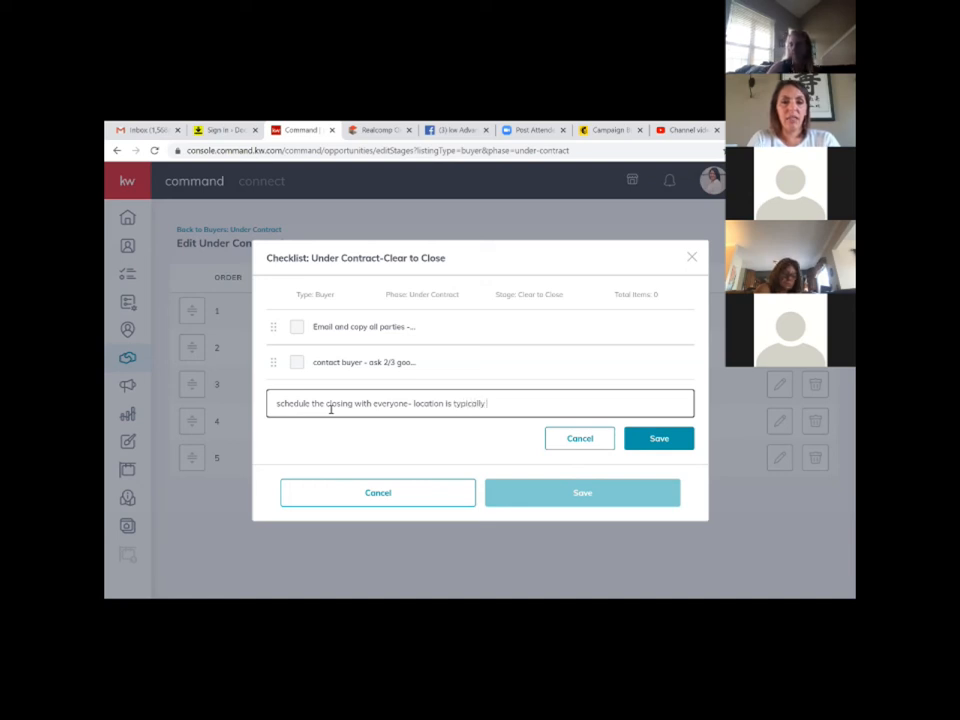
{"action": "type", "text": " didtated by"}
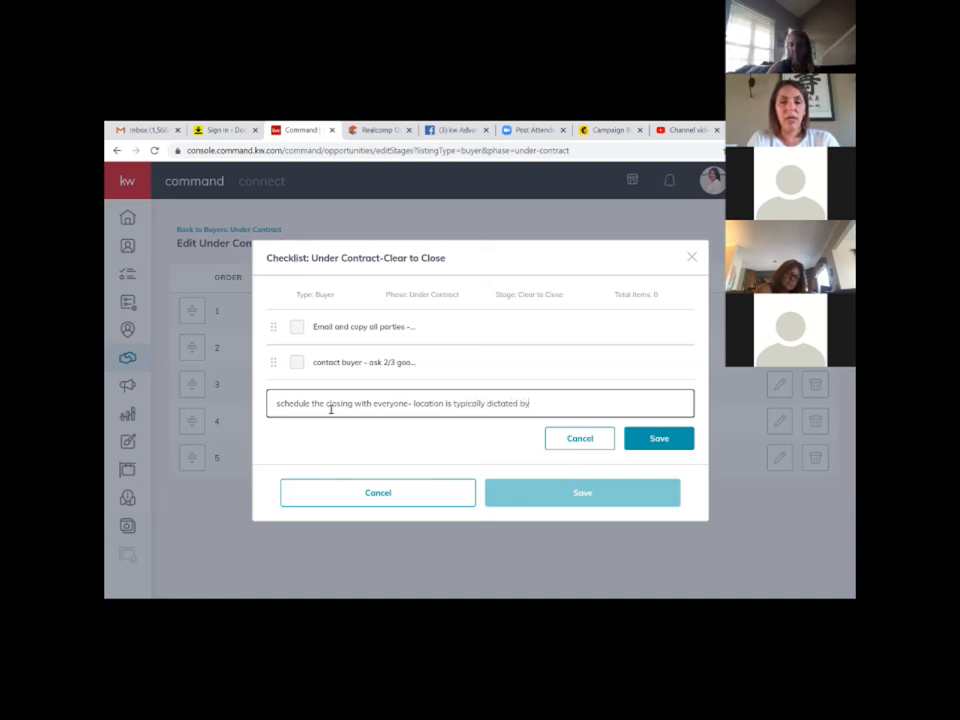
{"action": "type", "text": " the listing agent"}
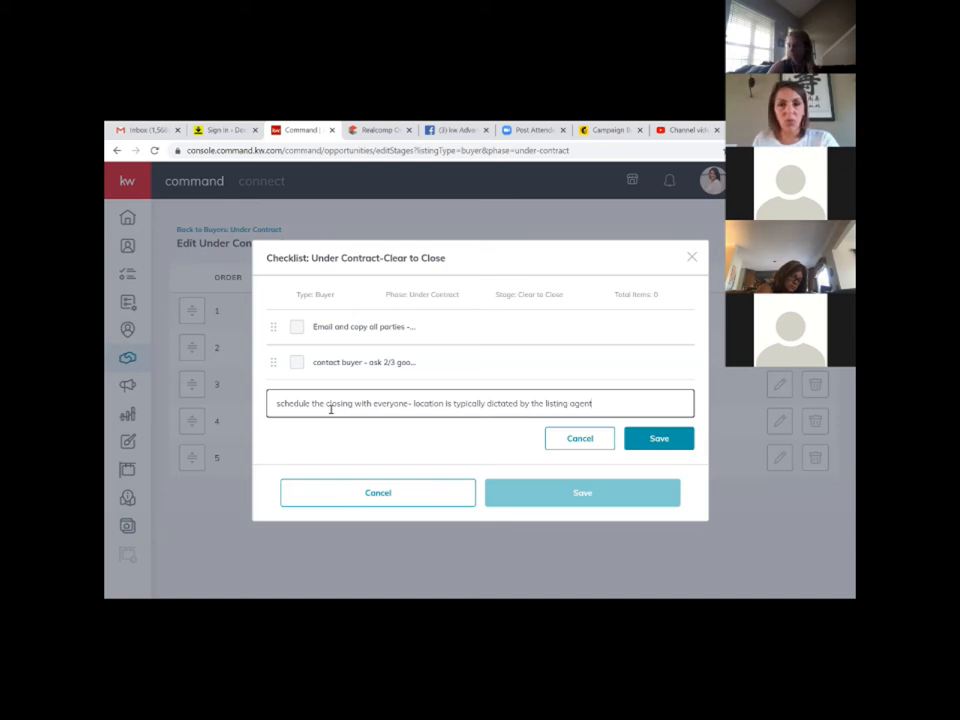
{"action": "left_click", "coordinate": [658, 439]}
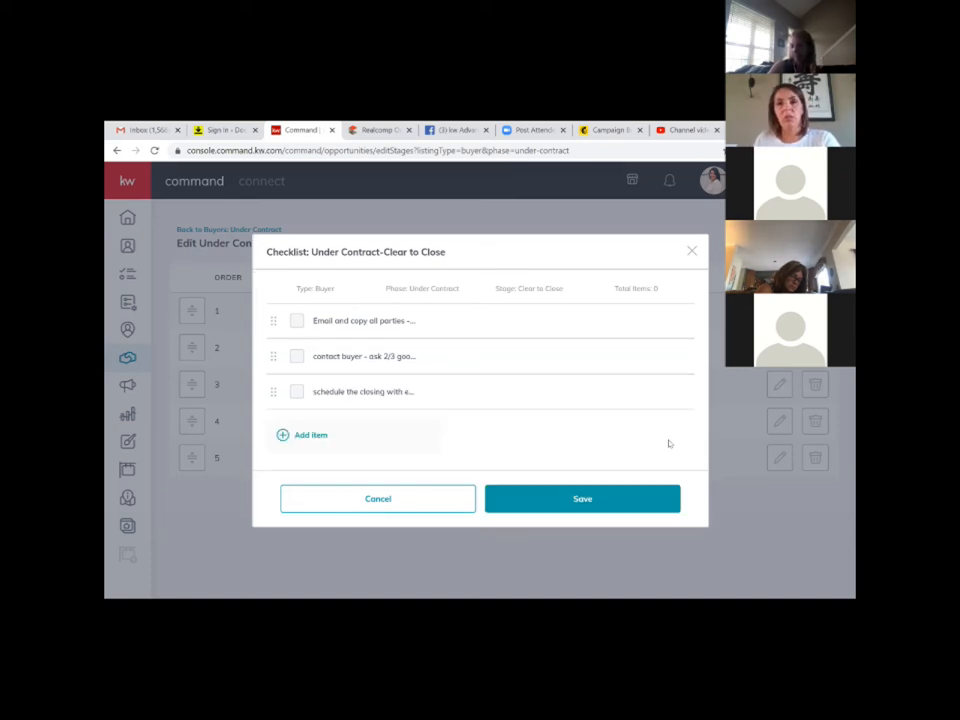
Step: Add "Confirm the scheduled time/date/location with all parties" as the fourth Clear to Close checklist item
{"action": "left_click", "coordinate": [312, 435]}
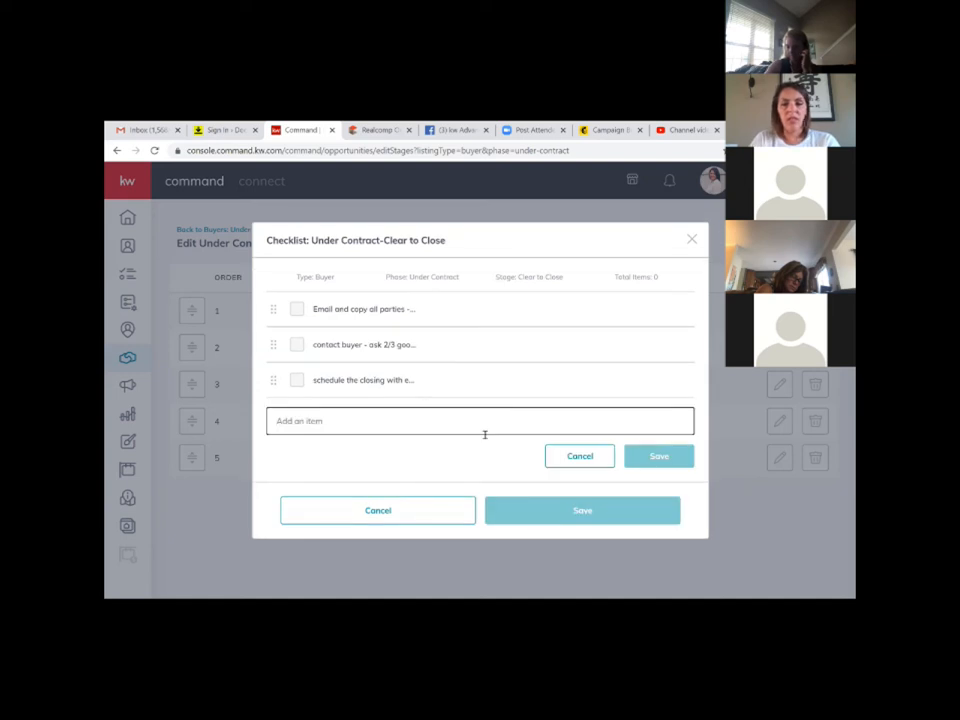
{"action": "type", "text": "Comm"}
{"action": "key", "text": "BackSpace"}
{"action": "type", "text": "nfirm the sche"}
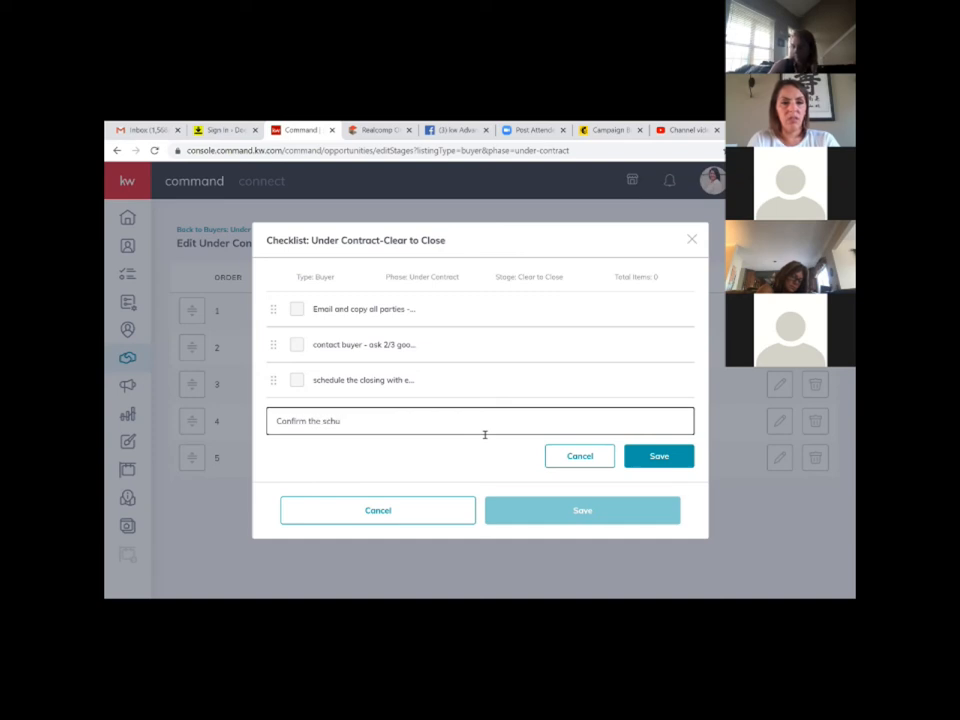
{"action": "type", "text": "duled time/d"}
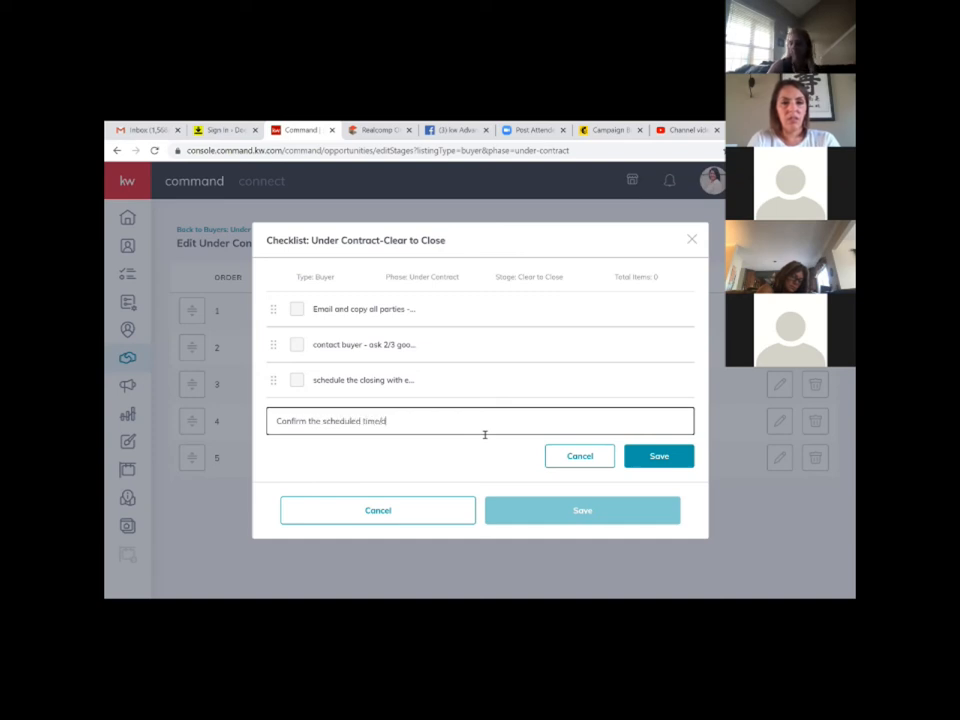
{"action": "type", "text": "ate/location wit"}
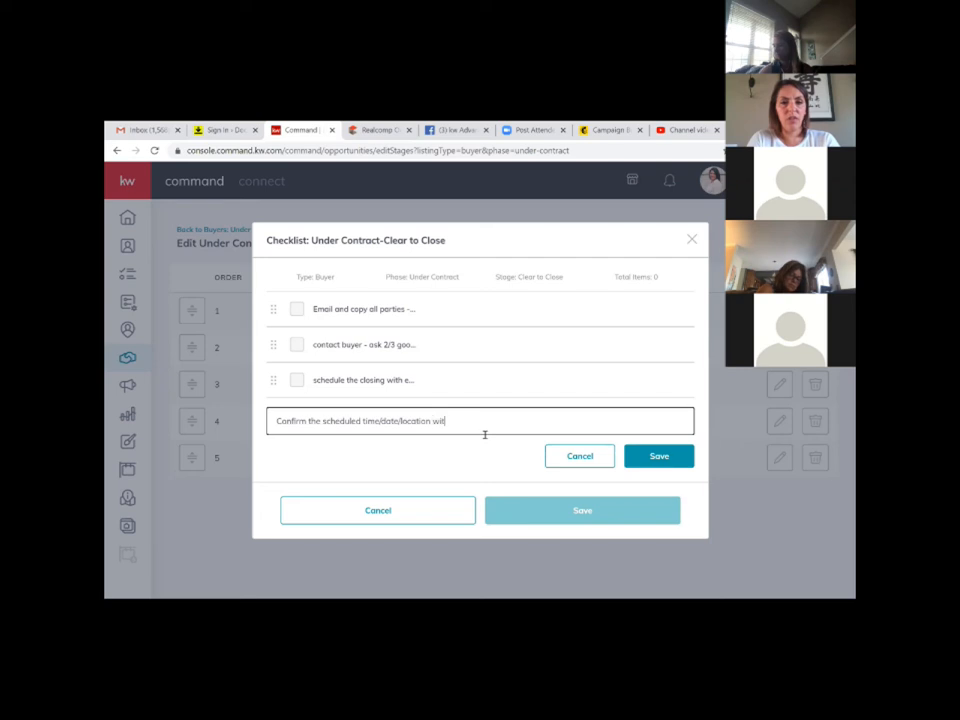
{"action": "type", "text": "h all parties"}
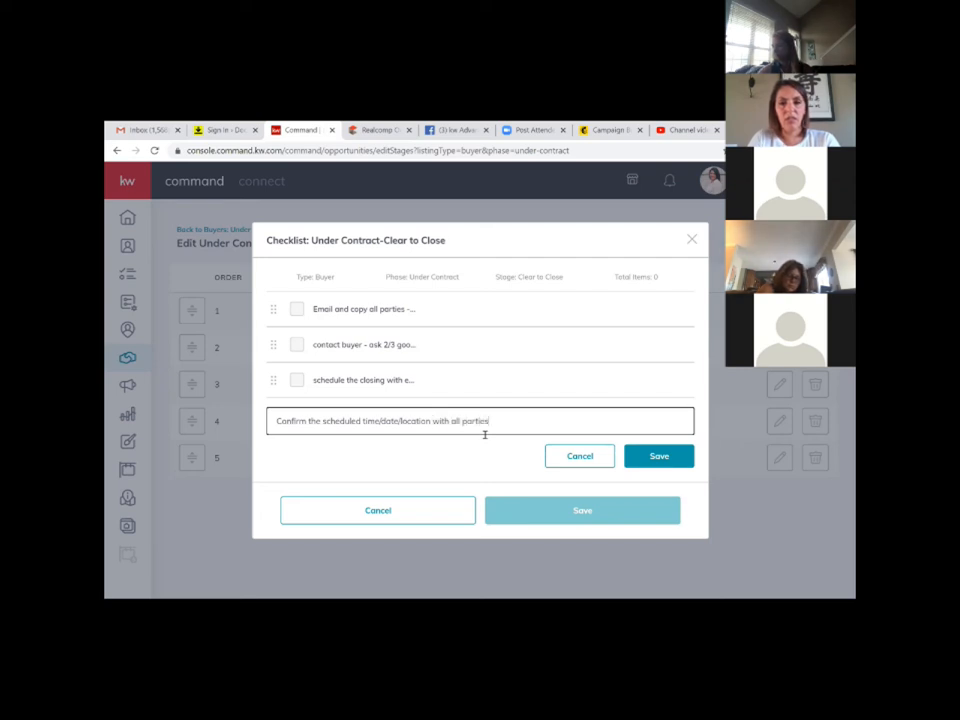
{"action": "left_click", "coordinate": [656, 458]}
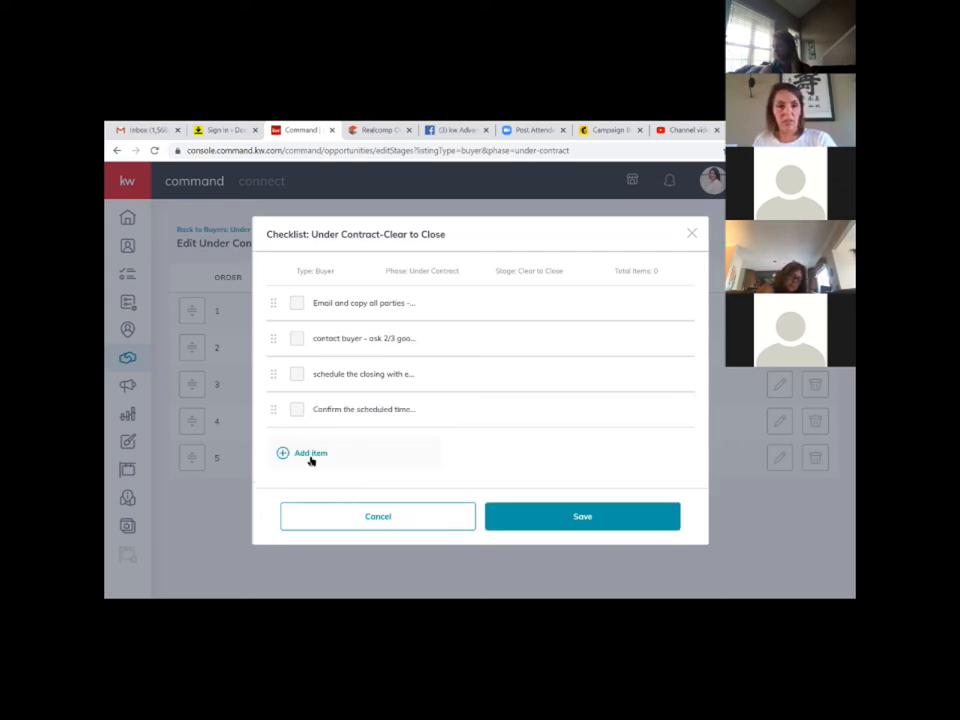
Step: Add "Confirm with listing agent -seller's TRANSFERRING utilities and the date" as the fifth Clear to Close checklist item
{"action": "left_click", "coordinate": [428, 458]}
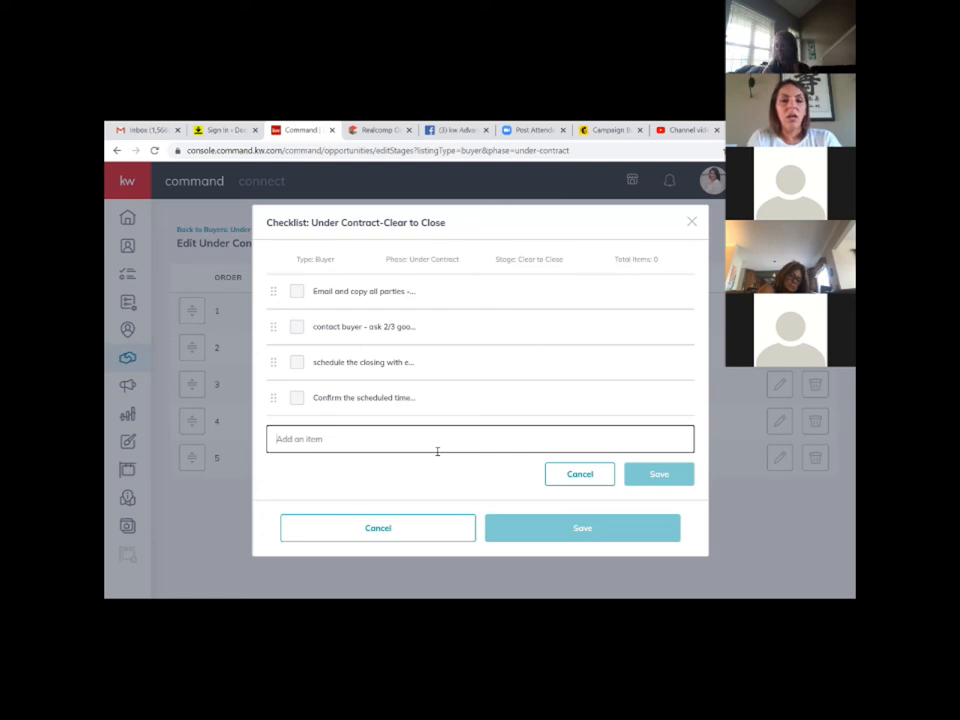
{"action": "type", "text": "Confirm wtih lin"}
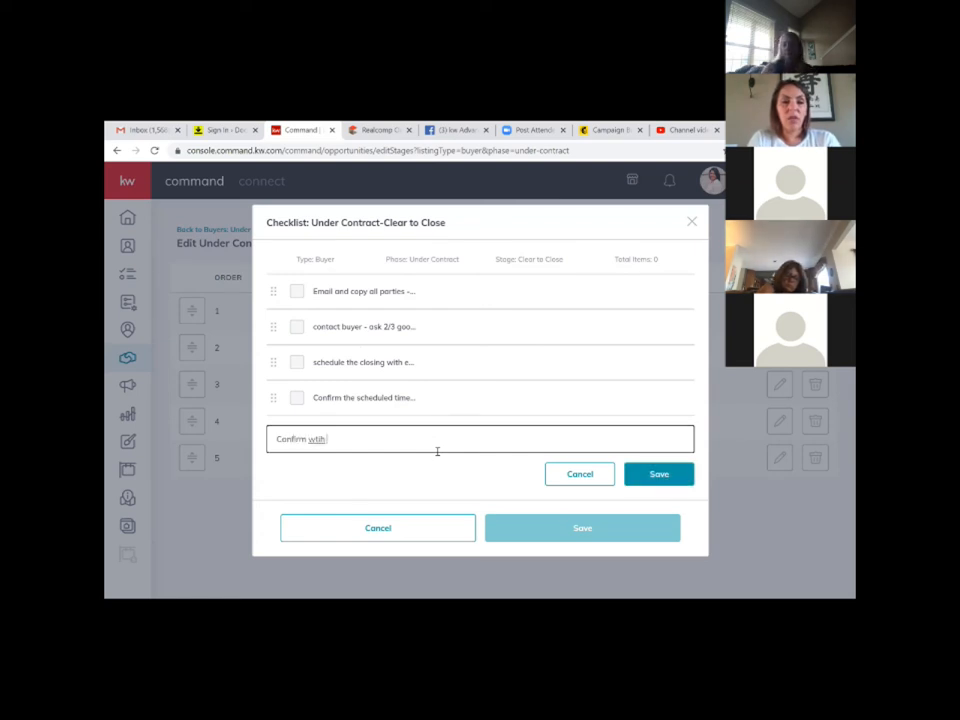
{"action": "key", "text": "BackSpace"}
{"action": "key", "text": "BackSpace"}
{"action": "key", "text": "BackSpace"}
{"action": "key", "text": "BackSpace"}
{"action": "key", "text": "BackSpace"}
{"action": "key", "text": "BackSpace"}
{"action": "key", "text": "BackSpace"}
{"action": "type", "text": "ith"}
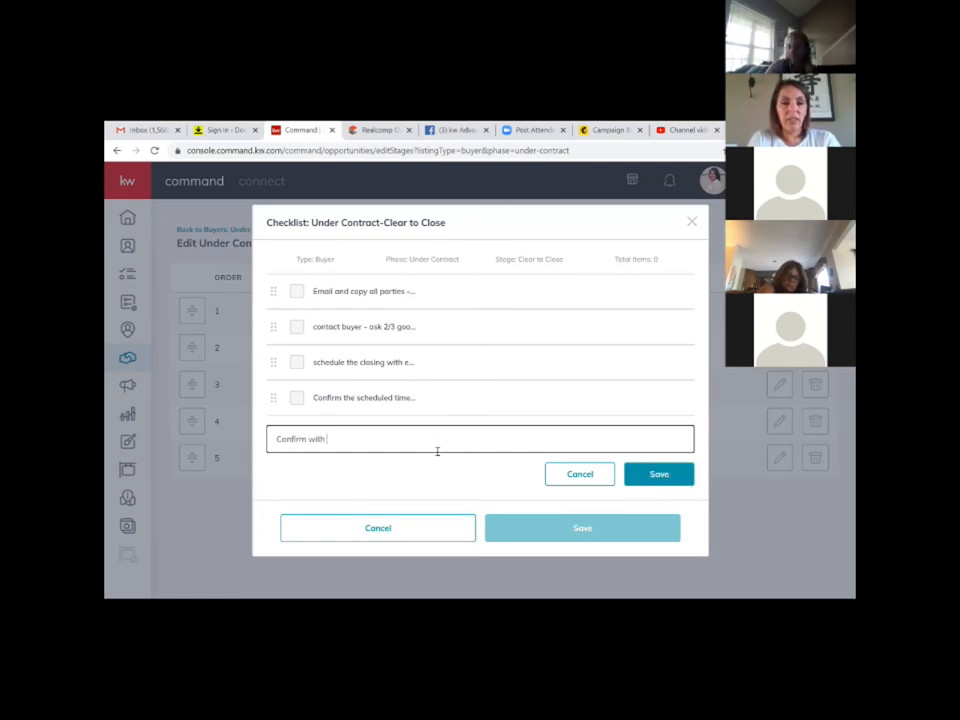
{"action": "type", "text": " listing agent"}
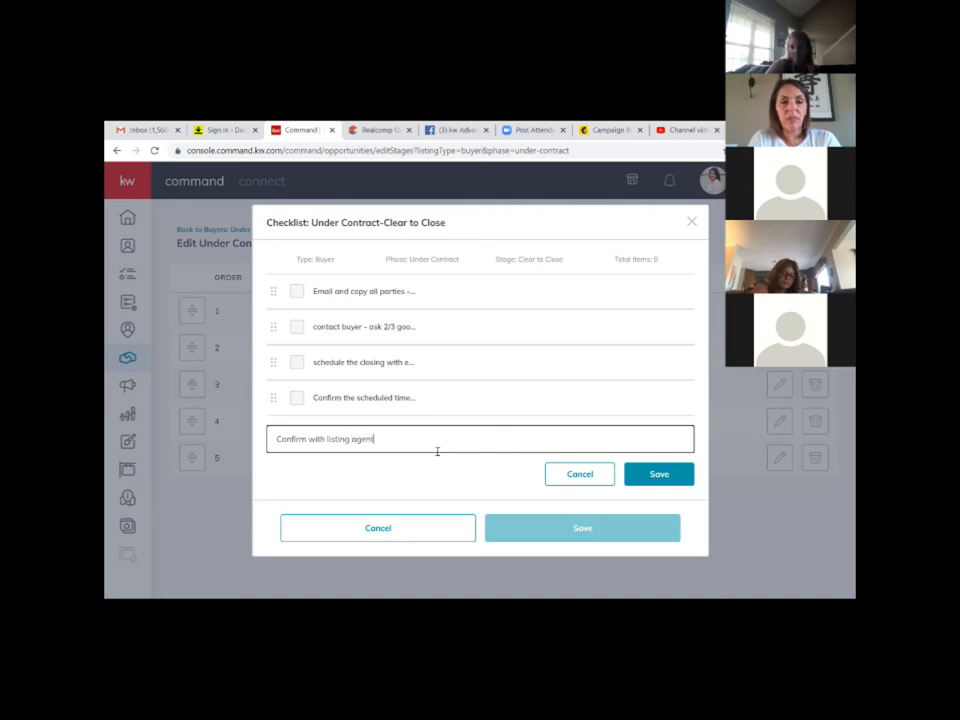
{"action": "type", "text": " -seller's"}
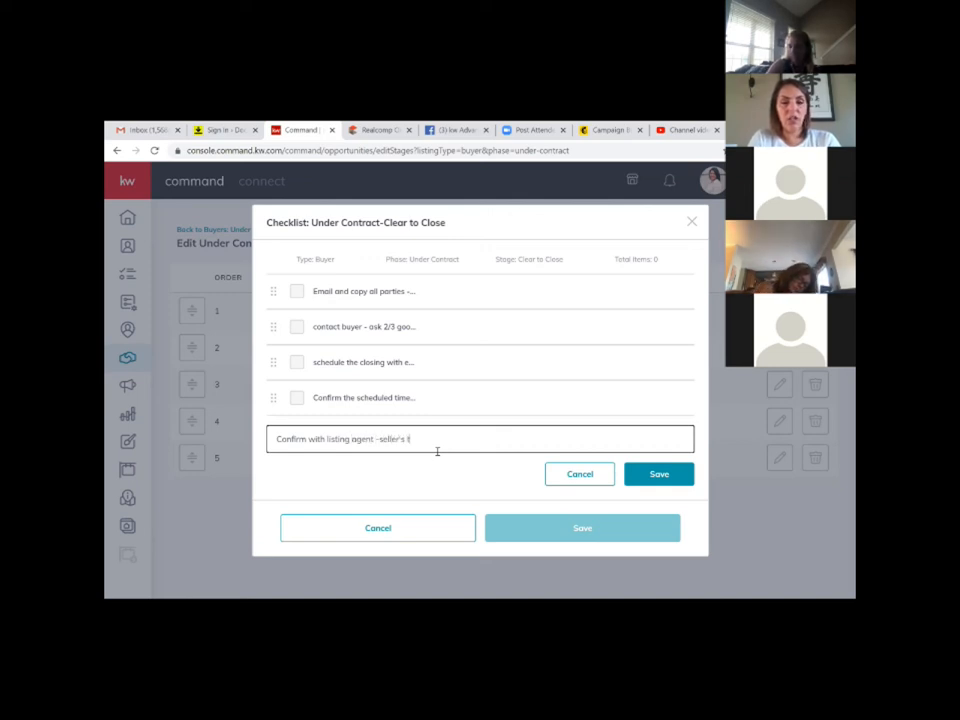
{"action": "type", "text": " TRANSF"}
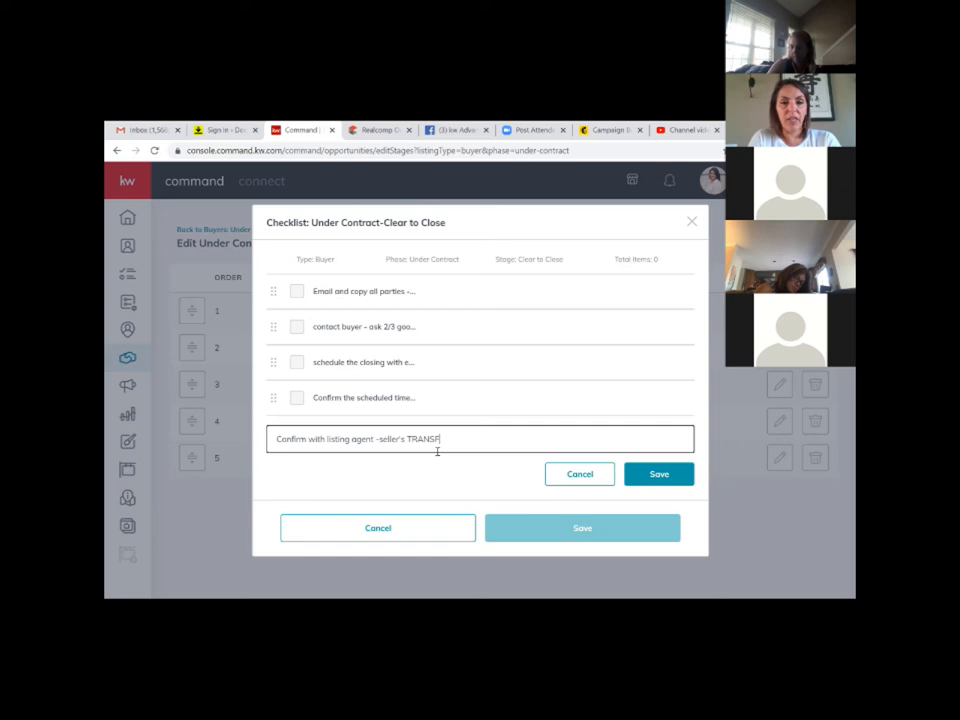
{"action": "type", "text": "ERRING utilities"}
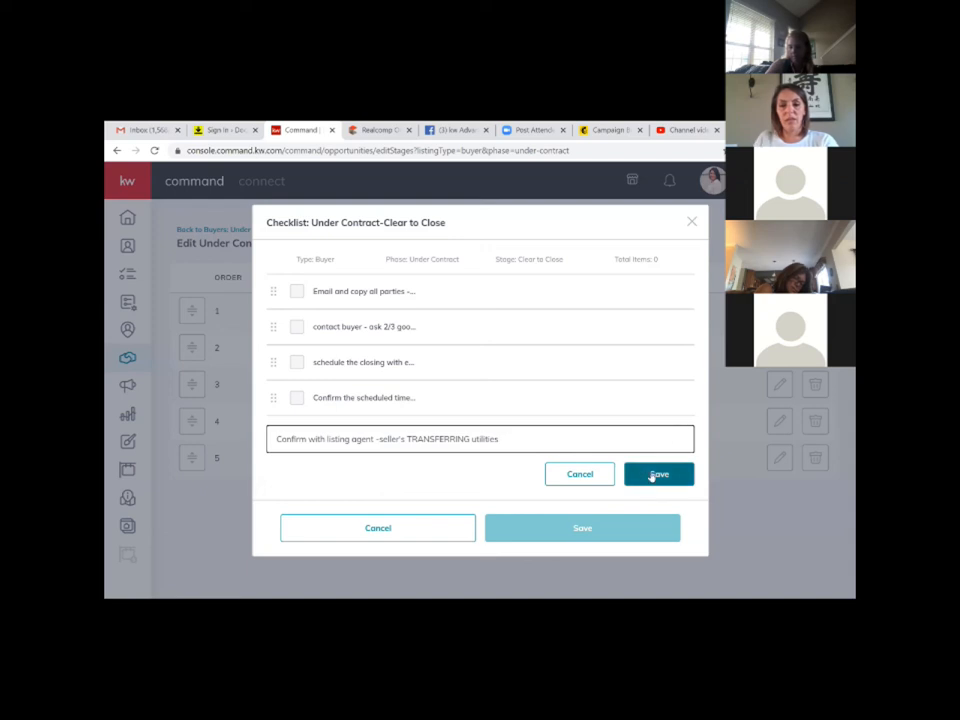
{"action": "type", "text": " and the date"}
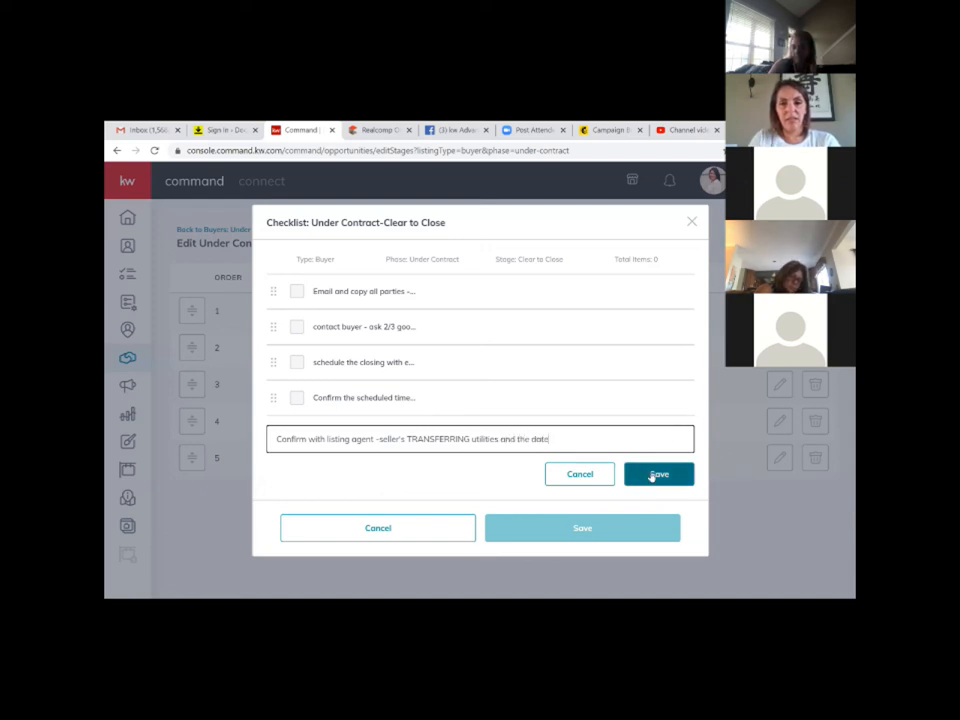
{"action": "left_click", "coordinate": [651, 476]}
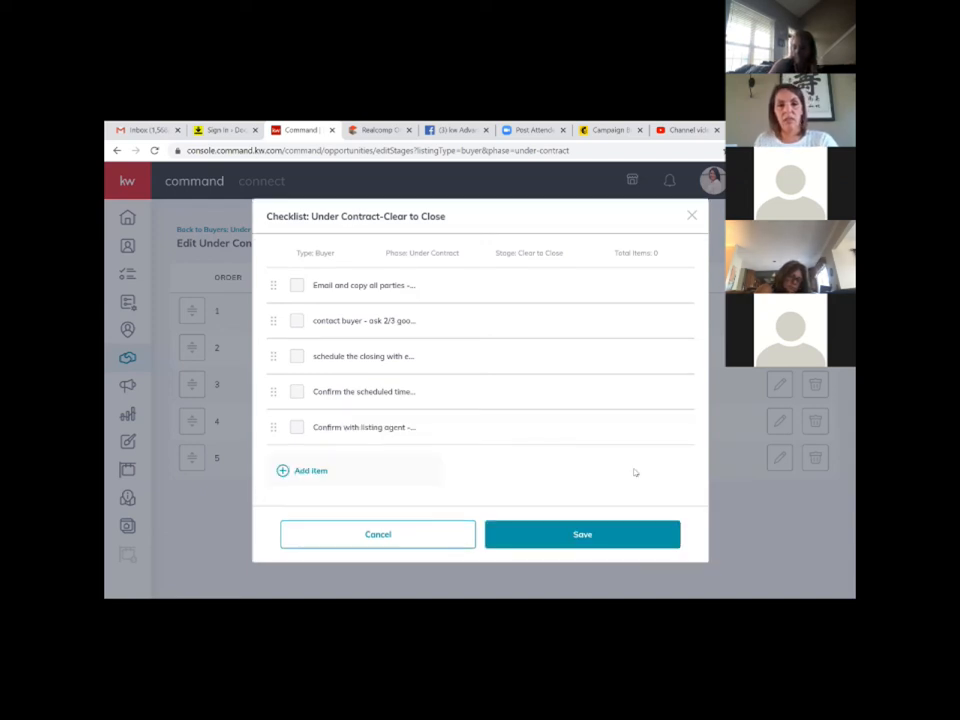
Step: Add "Direct buyer TRANSFER utilities on the same date as seller" as the sixth Clear to Close checklist item
{"action": "left_click", "coordinate": [311, 470]}
{"action": "type", "text": "Dire"}
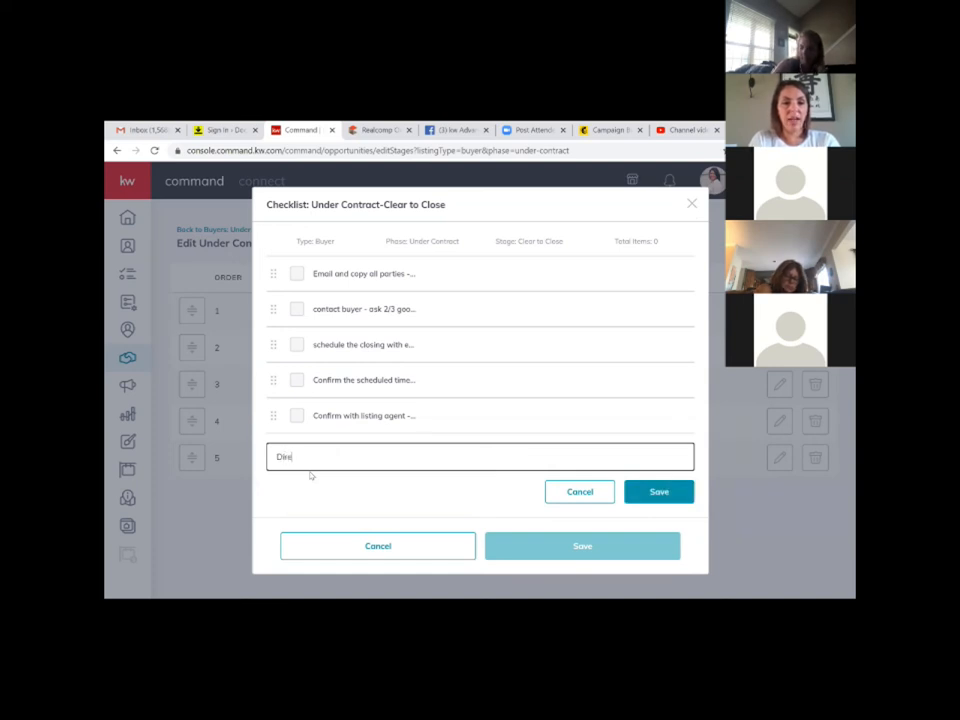
{"action": "type", "text": "ct buyer TRANSFER"}
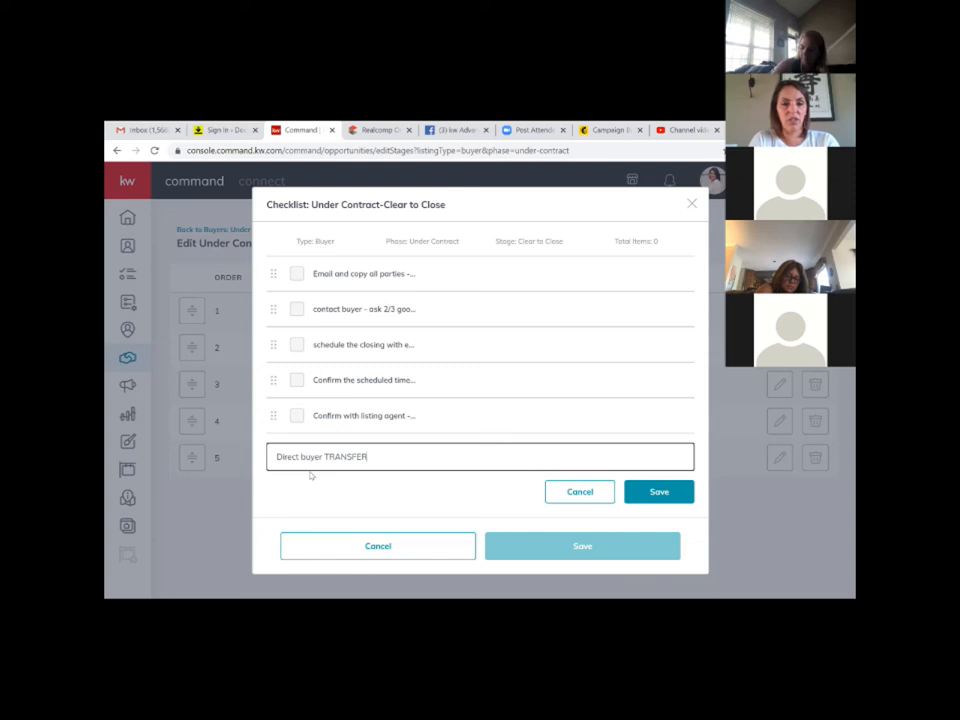
{"action": "type", "text": " unilities on the"}
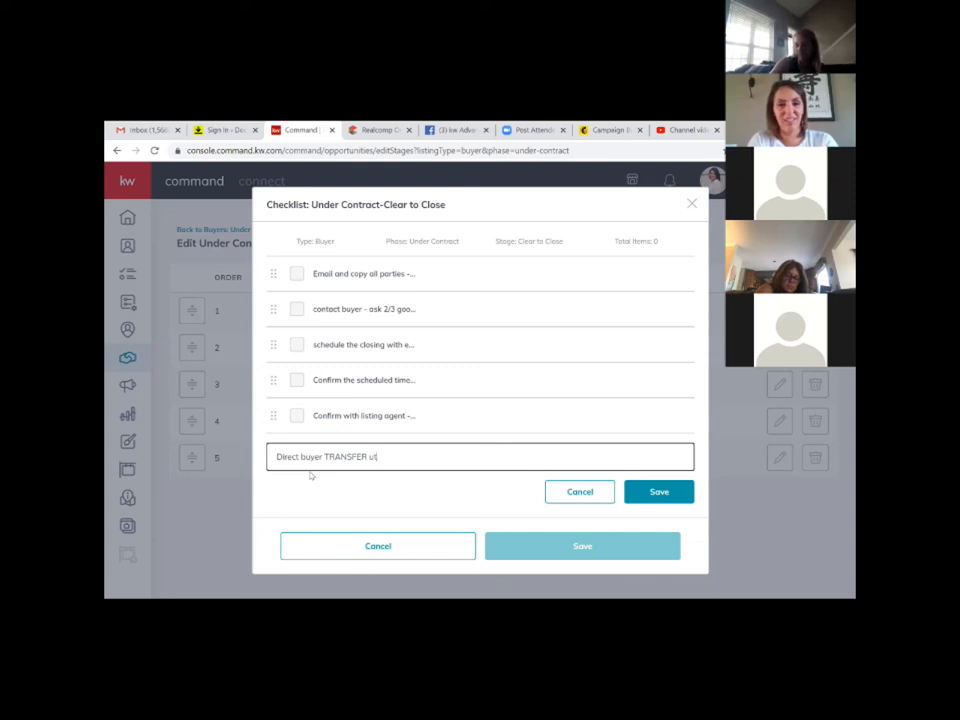
{"action": "type", "text": " same"}
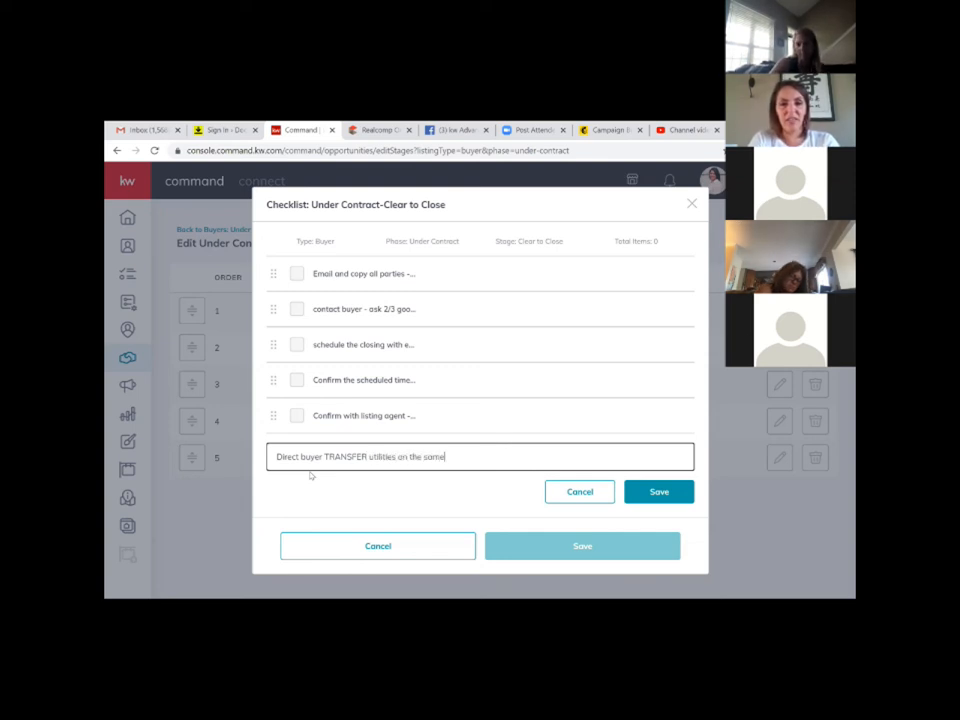
{"action": "type", "text": " date as buyer"}
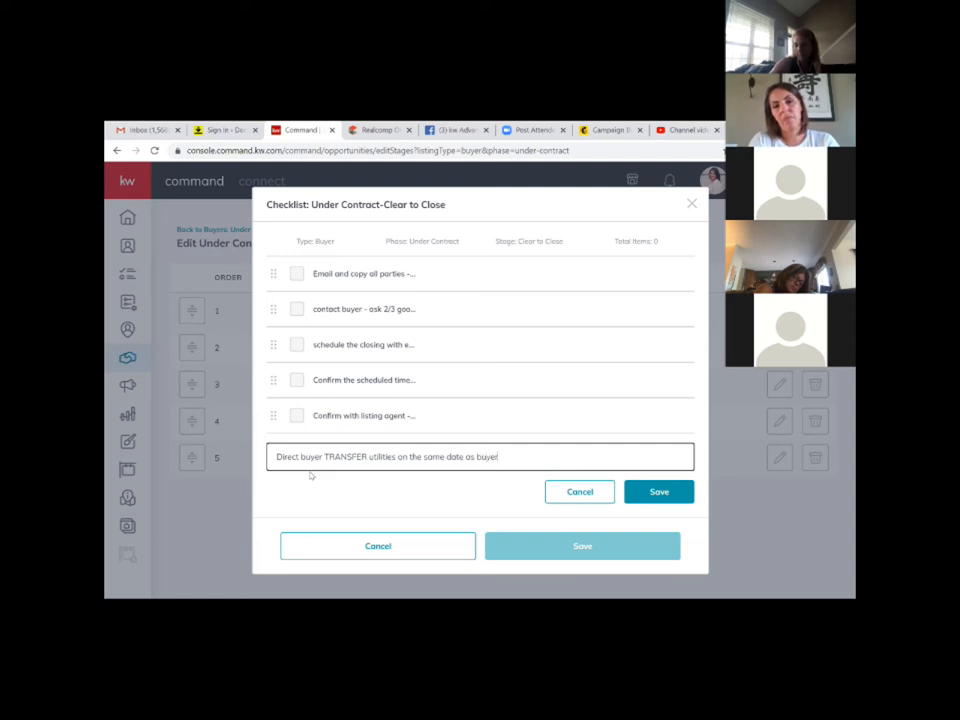
{"action": "key", "text": "BackSpace"}
{"action": "key", "text": "BackSpace"}
{"action": "key", "text": "BackSpace"}
{"action": "key", "text": "BackSpace"}
{"action": "key", "text": "BackSpace"}
{"action": "type", "text": "seller"}
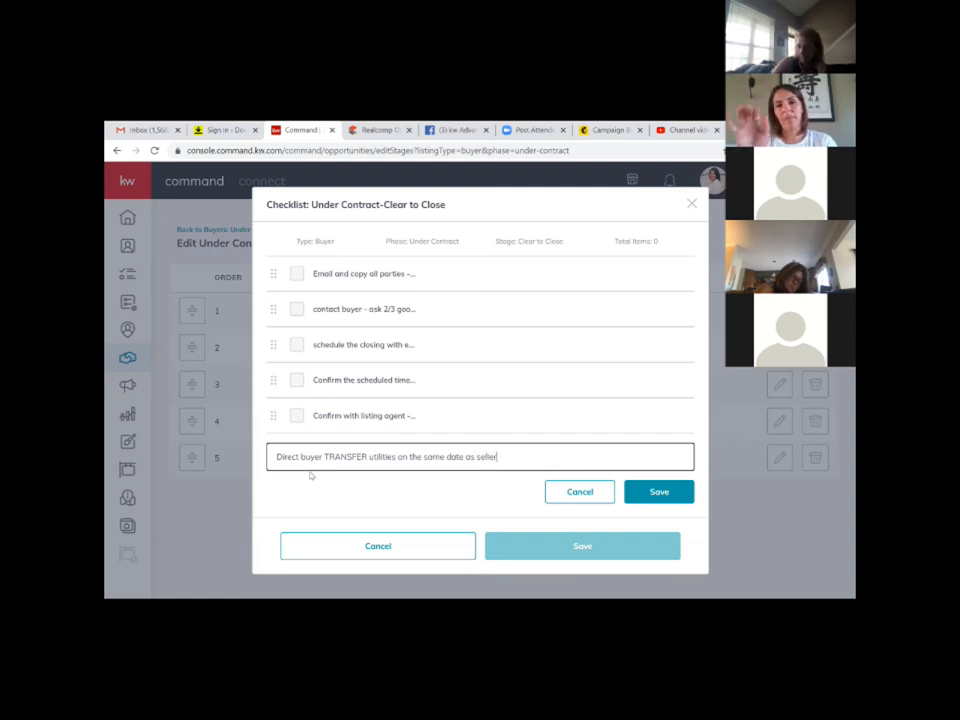
{"action": "left_click", "coordinate": [655, 491]}
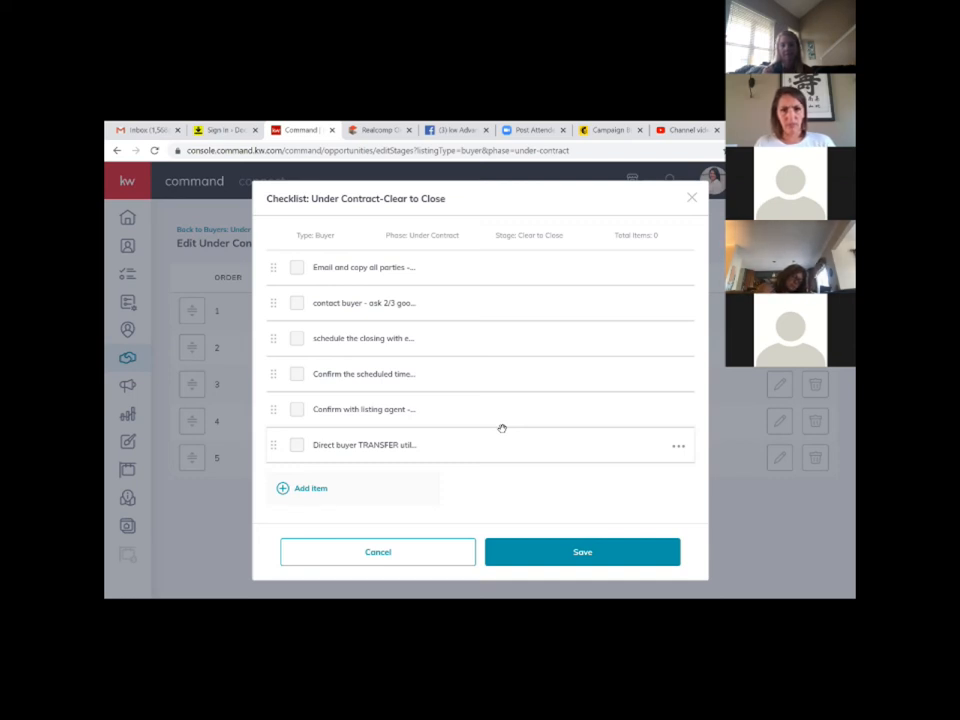
Step: Add "Confirm listing agent has ordered final water bill" as the seventh Clear to Close item and save the checklist
{"action": "left_click", "coordinate": [302, 488]}
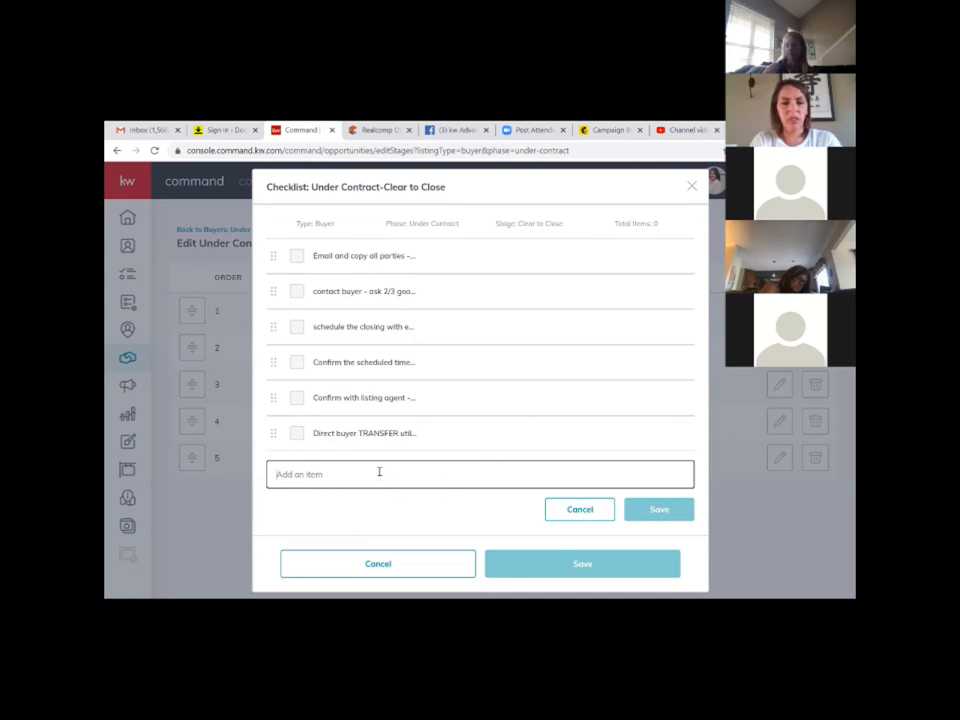
{"action": "type", "text": "Confirm listing agent has order"}
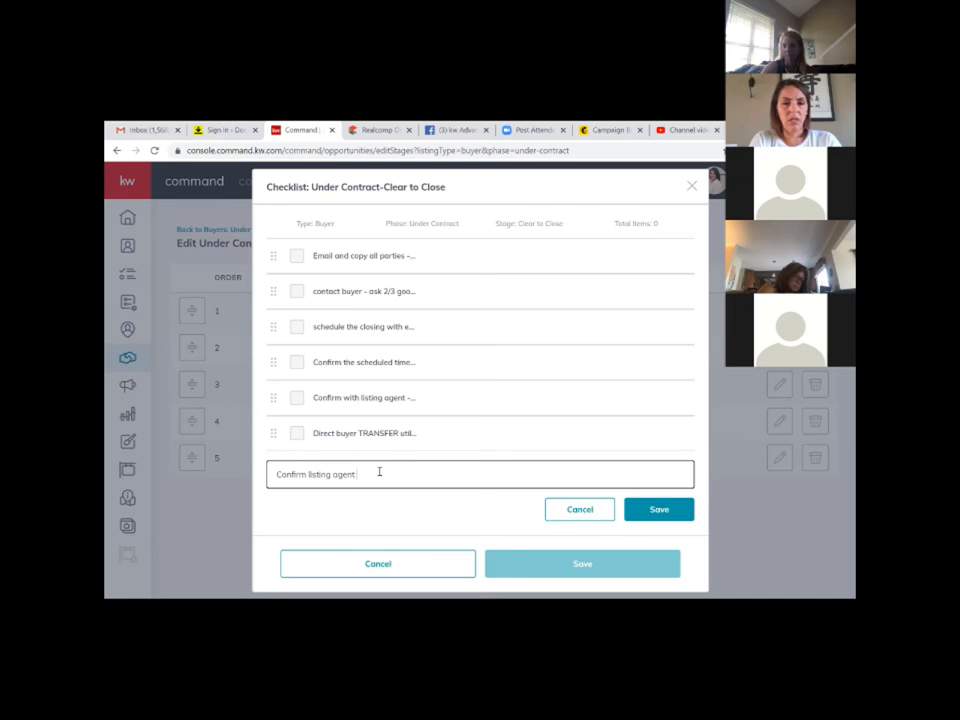
{"action": "type", "text": "ed"}
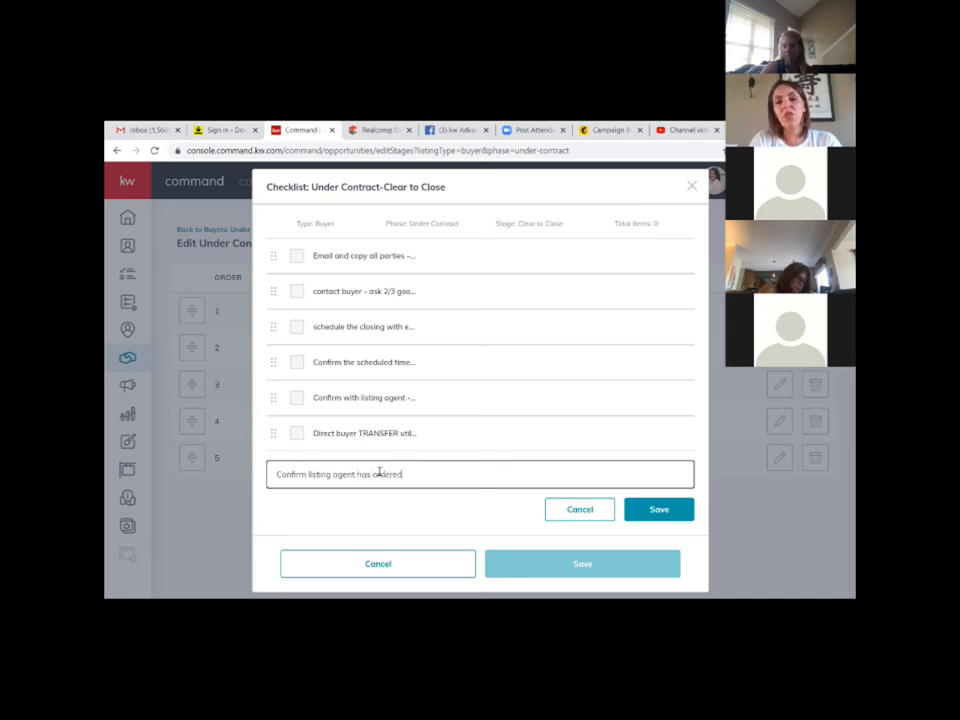
{"action": "type", "text": " final water bill"}
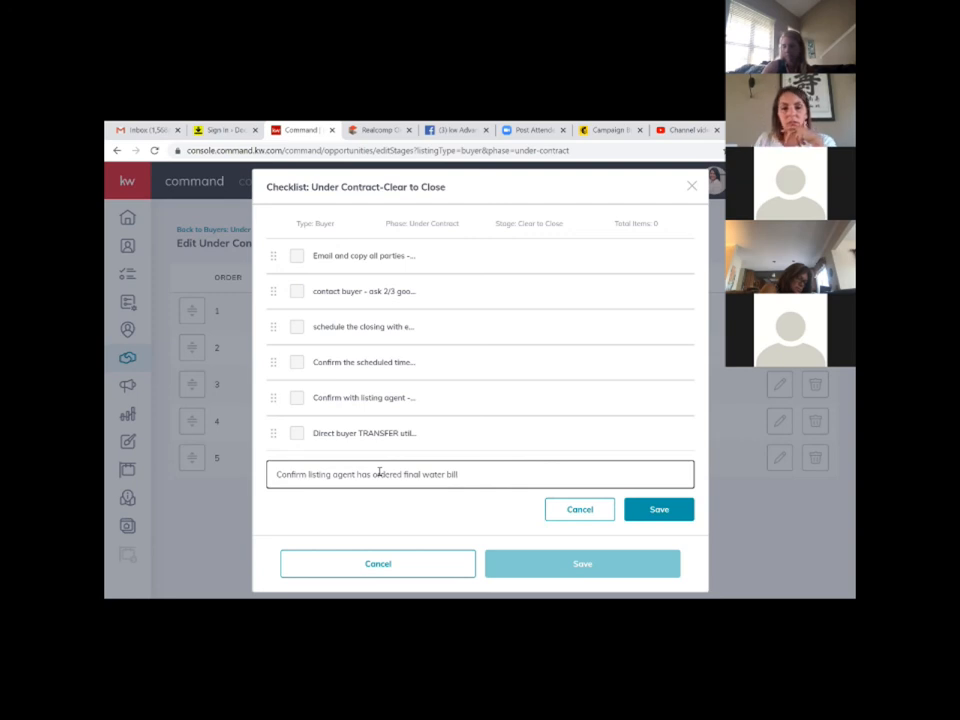
{"action": "left_click", "coordinate": [657, 515]}
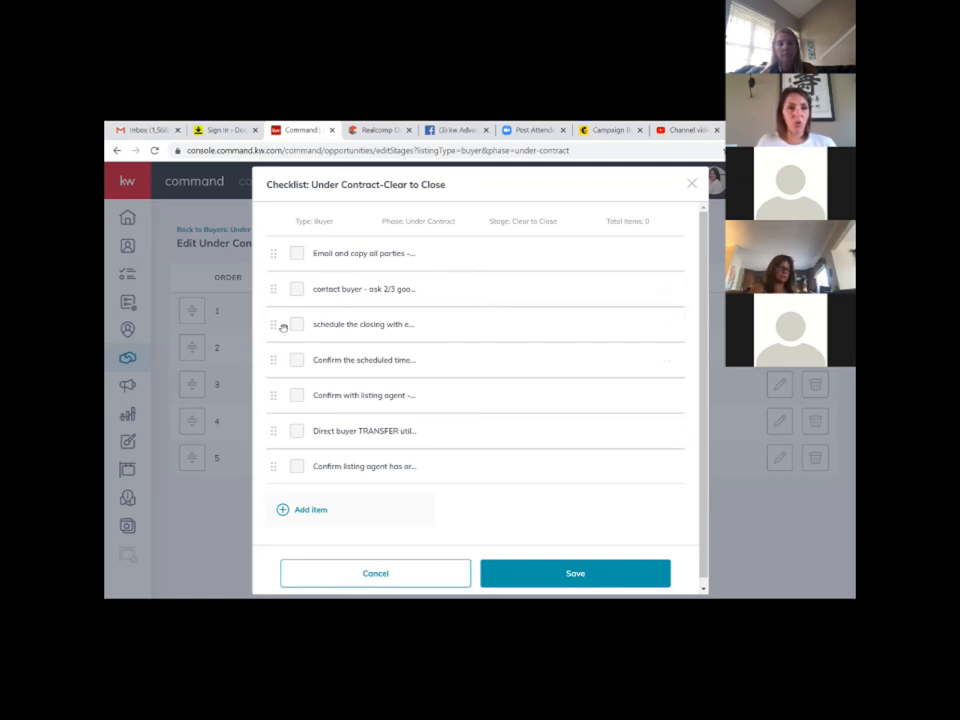
{"action": "left_click", "coordinate": [583, 574]}
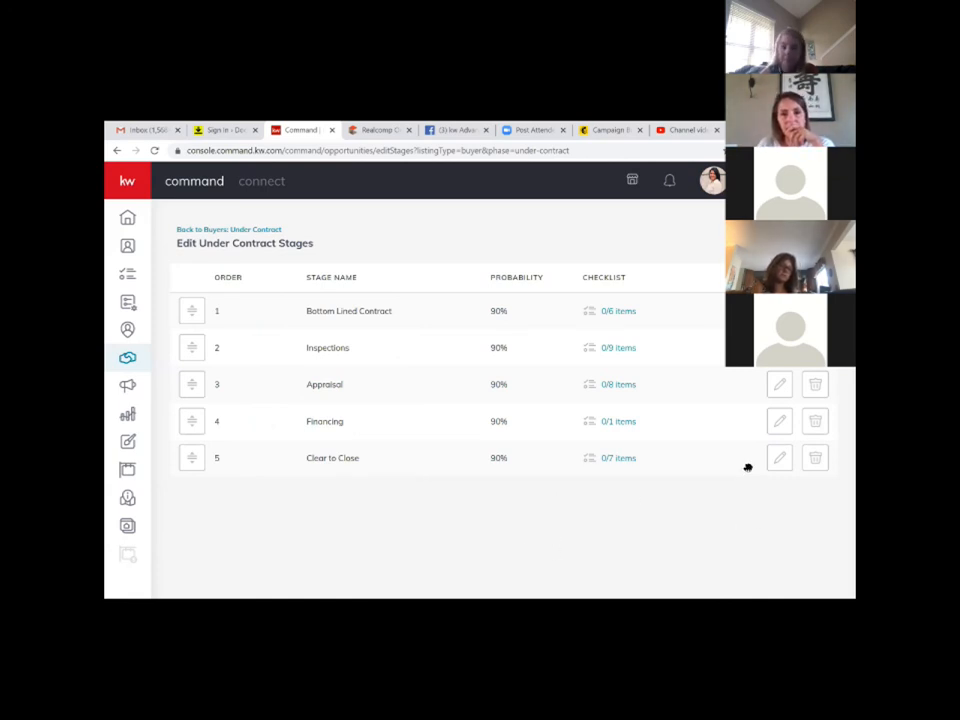
Step: Review the items in the Appraisal stage's checklist and close it without changes
{"action": "left_click", "coordinate": [619, 385]}
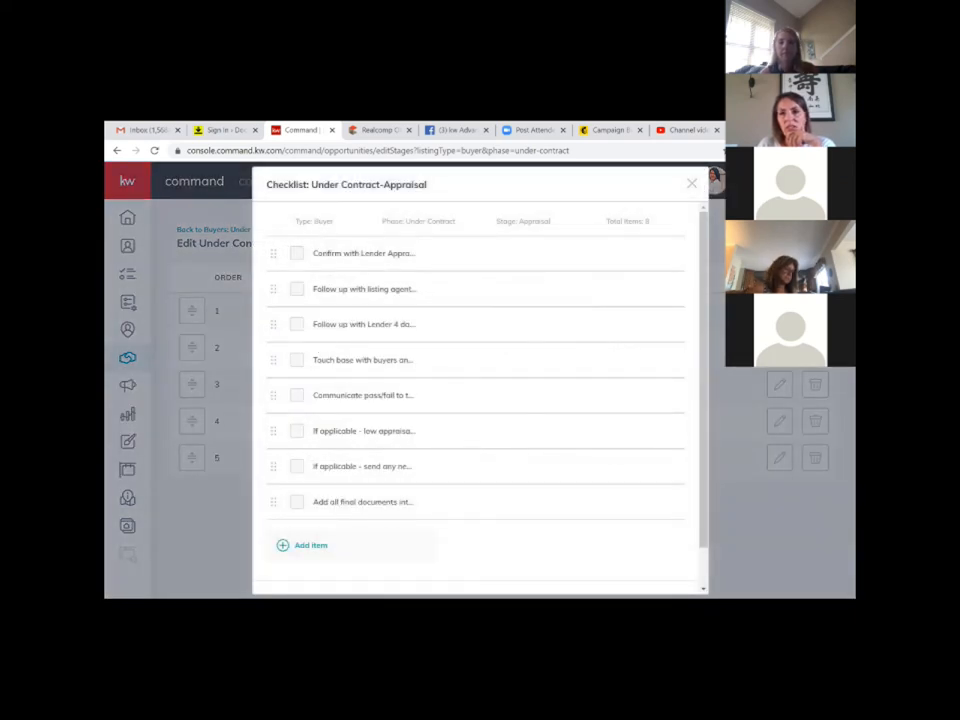
{"action": "scroll", "coordinate": [694, 243], "scroll_direction": "down", "scroll_amount": 2}
{"action": "scroll", "coordinate": [694, 243], "scroll_direction": "up", "scroll_amount": 2}
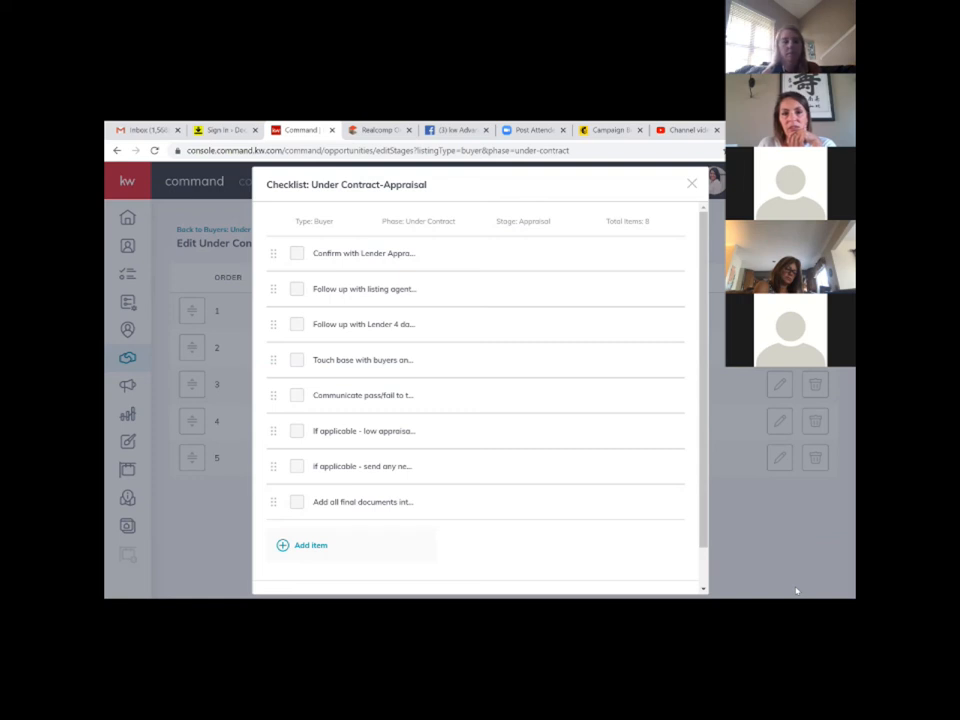
{"action": "scroll", "coordinate": [450, 560], "scroll_direction": "down", "scroll_amount": 2}
{"action": "left_click", "coordinate": [399, 579]}
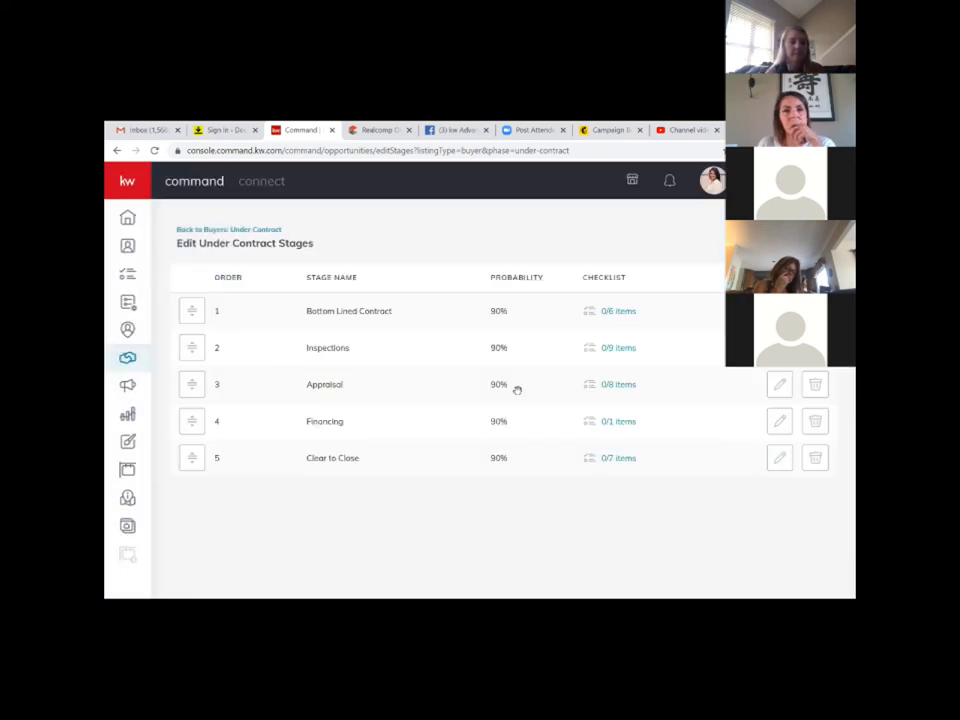